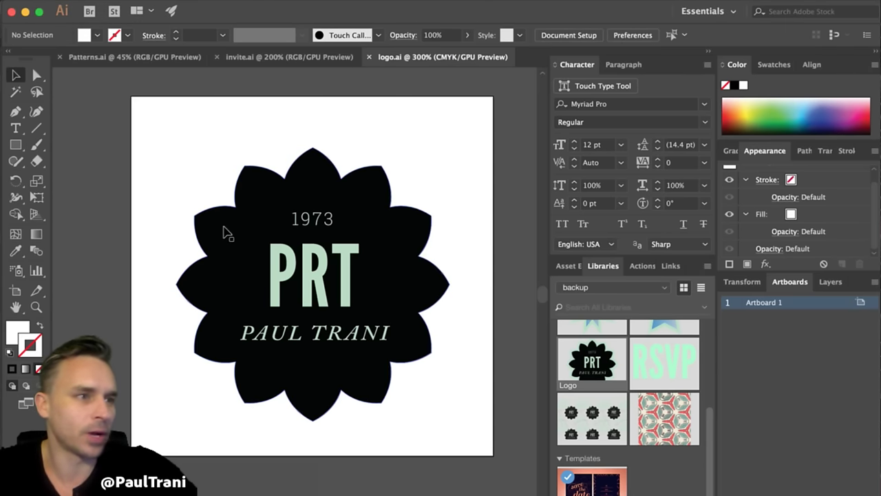
- Select, then deselect, the PRT logo's text group and bring up the File menu
left_click(272, 256)
left_click(150, 90)
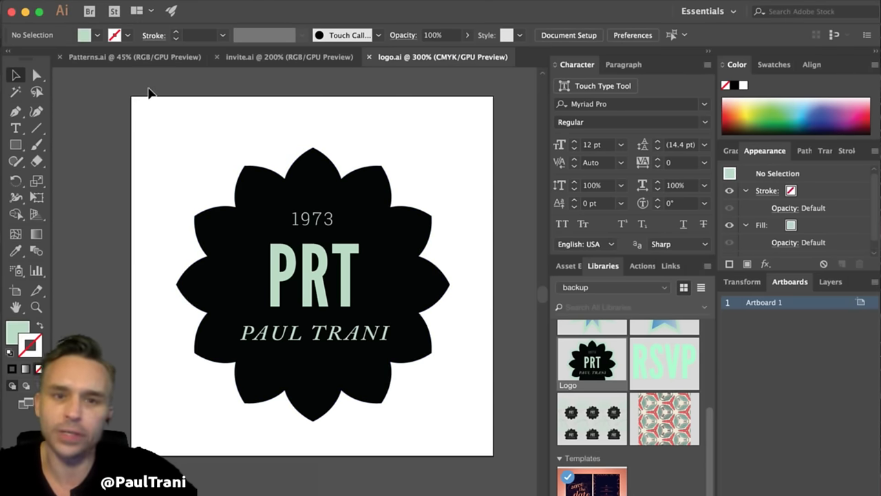
left_click(124, 0)
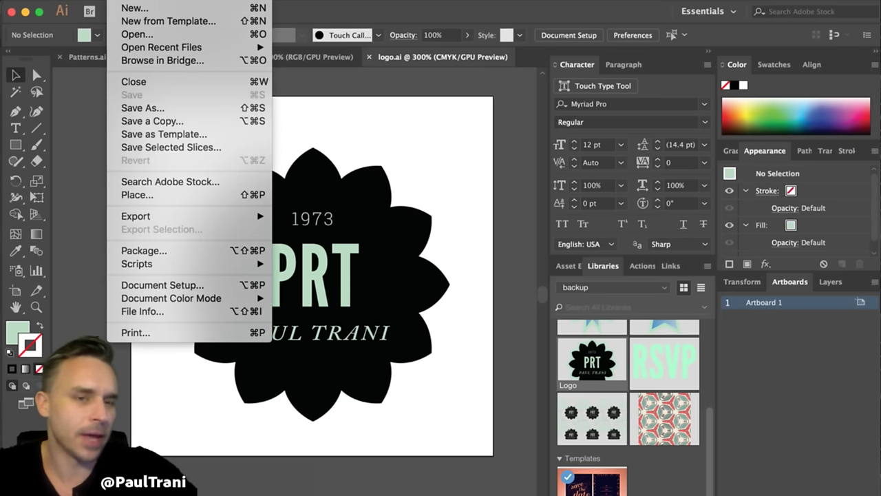
key("Escape")
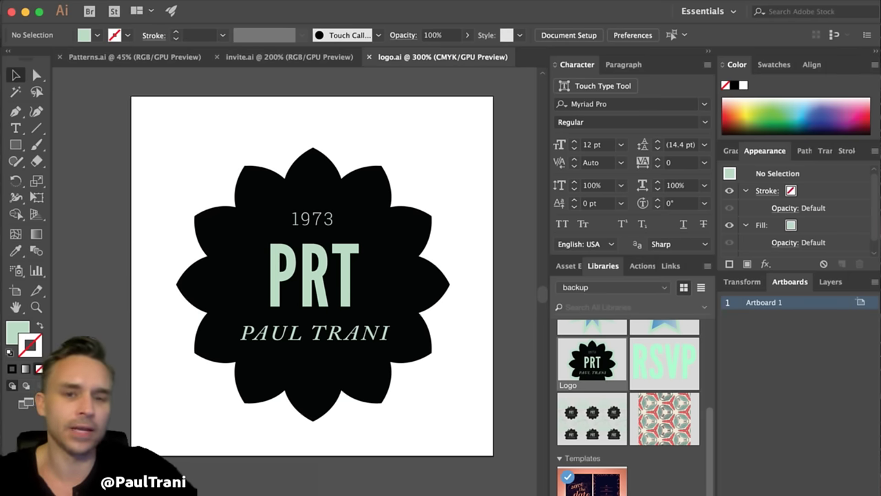
left_click(125, 0)
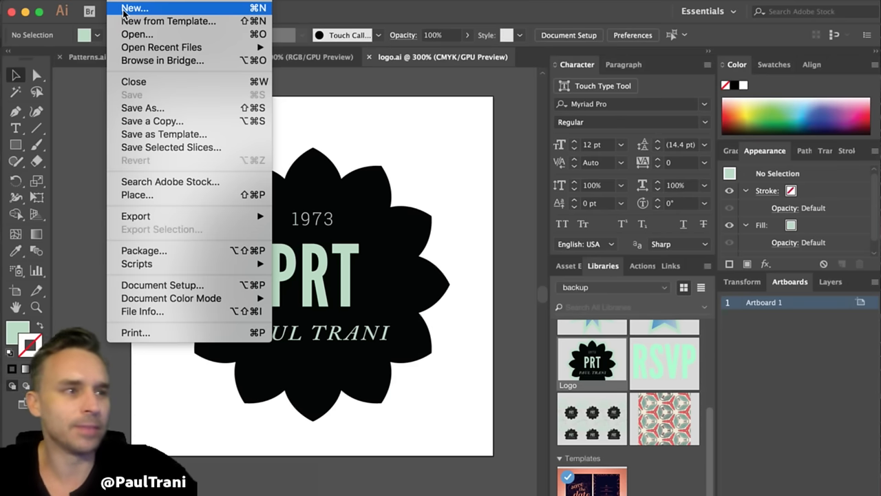
- Create a new document from the Print category's Elegant Logo Kit template
left_click(124, 8)
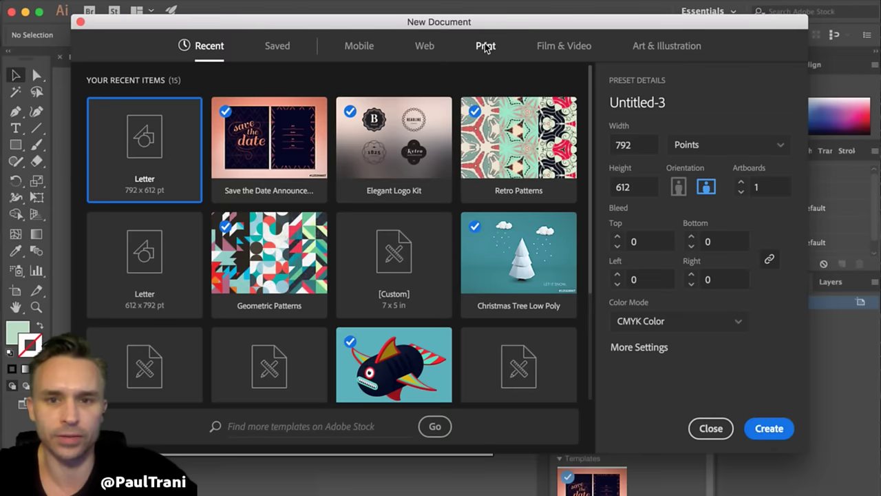
left_click(482, 49)
scroll(293, 180, "down", 10)
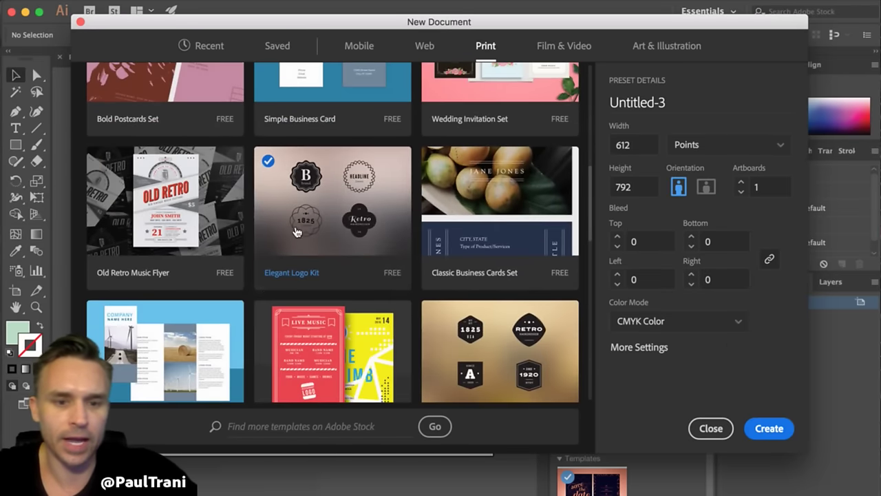
left_click(293, 184)
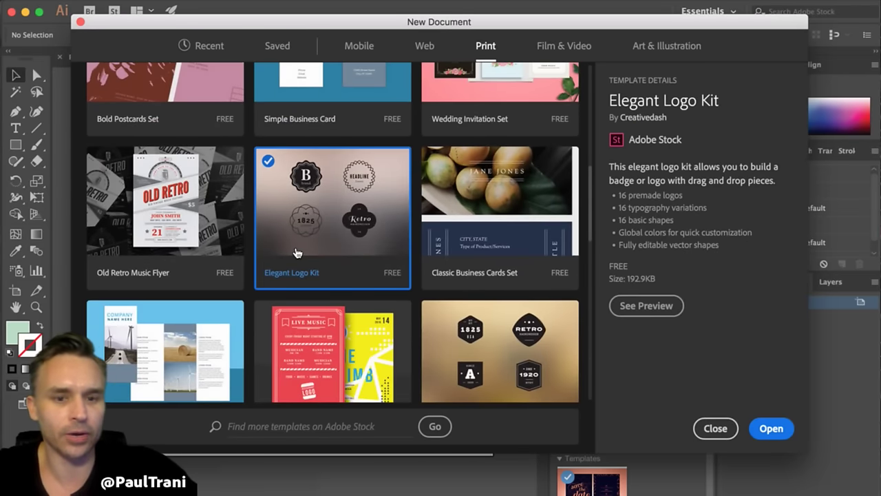
left_click(770, 430)
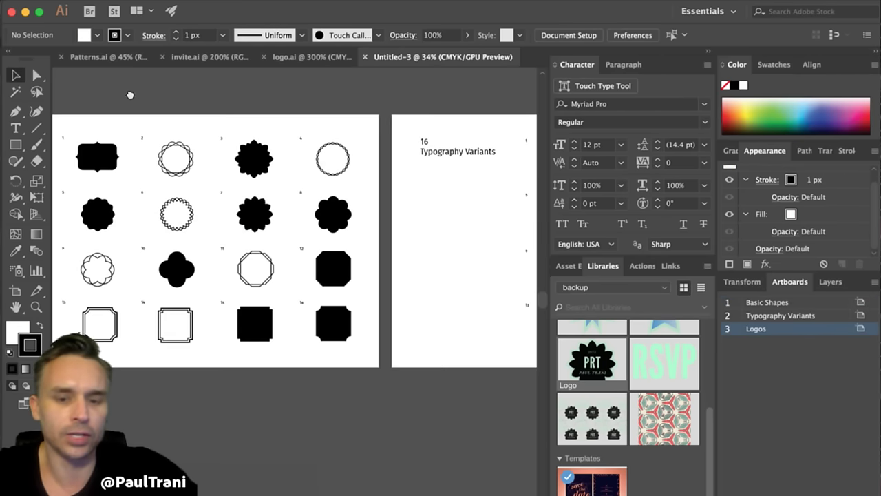
- Zoom and pan across the 16 badge shapes, then make Typography Variants the current artboard
key("super+equal")
key("super+equal")
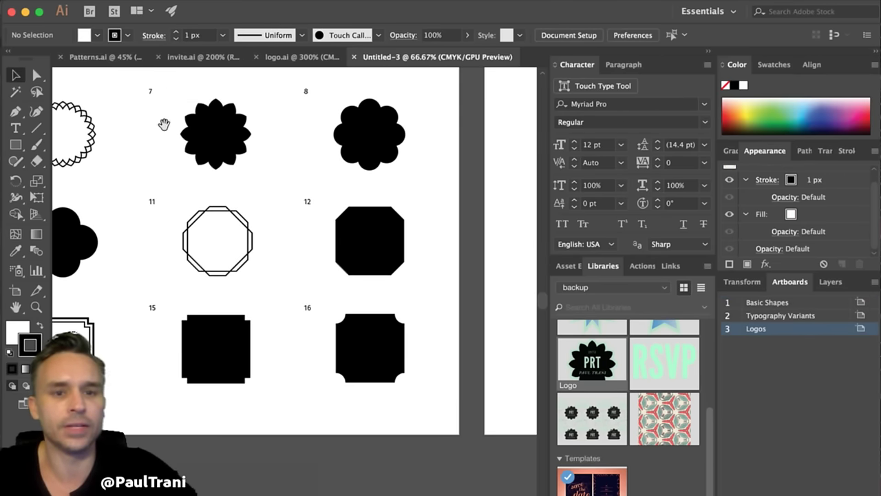
left_click_drag(165, 124, 259, 260)
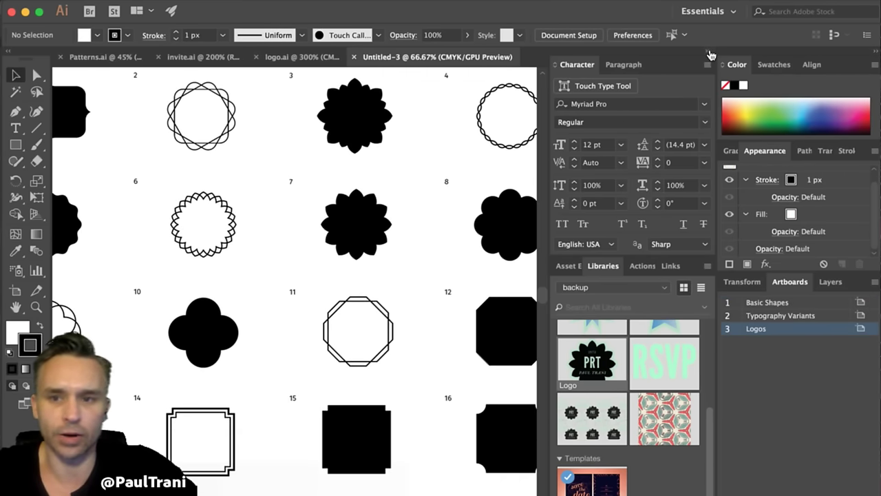
left_click(713, 54)
left_click_drag(506, 183, 116, 177)
left_click_drag(420, 200, 112, 181)
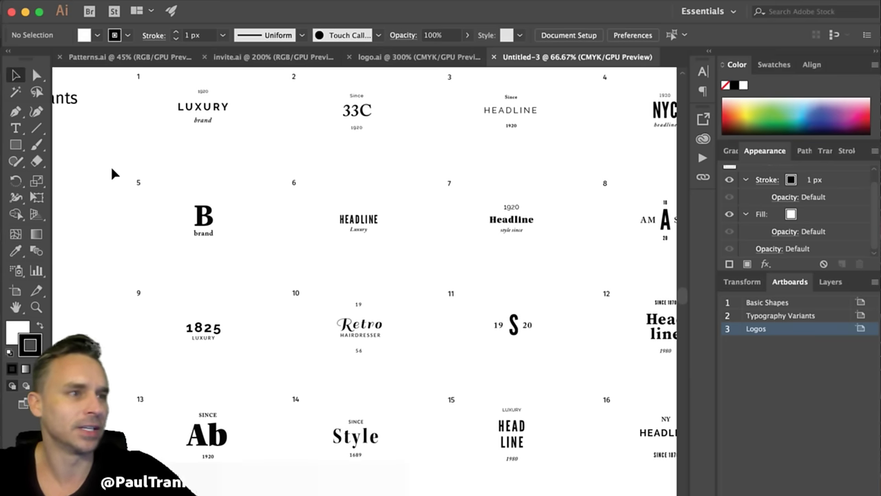
left_click(428, 257)
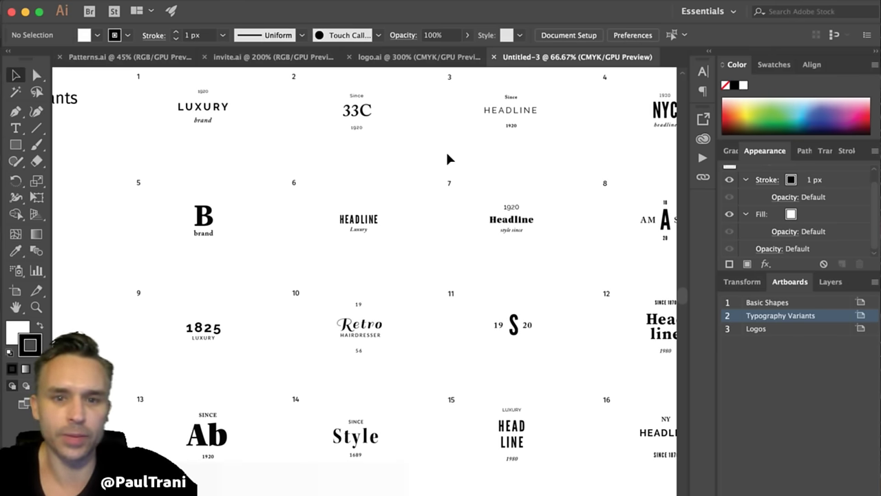
- Return to logo.ai, recentre its artboard, and cancel out of Save As without saving
left_click(392, 61)
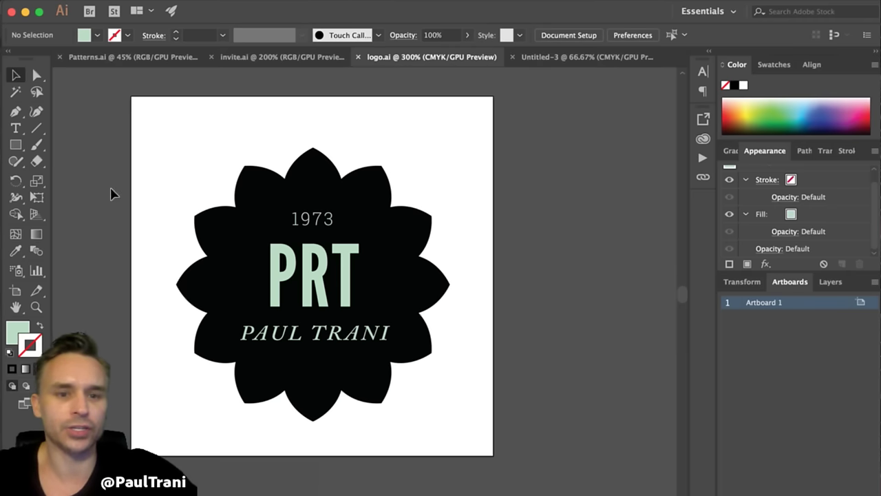
left_click_drag(112, 192, 167, 206)
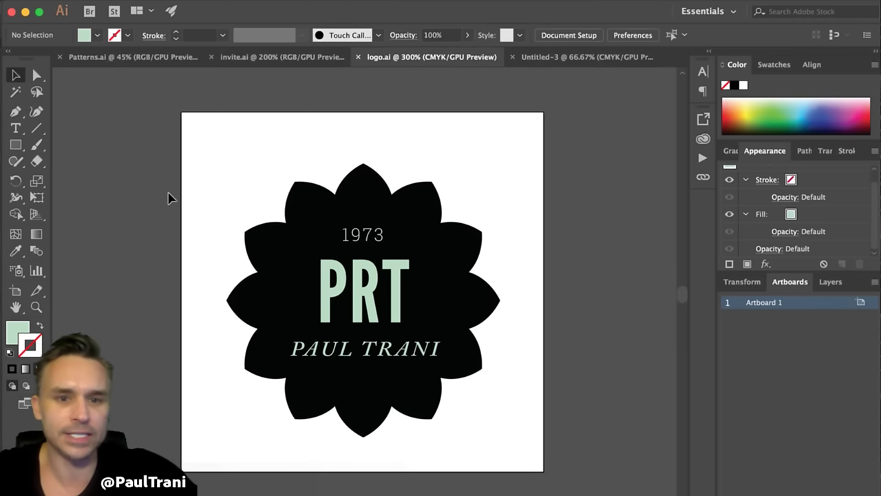
left_click(110, 2)
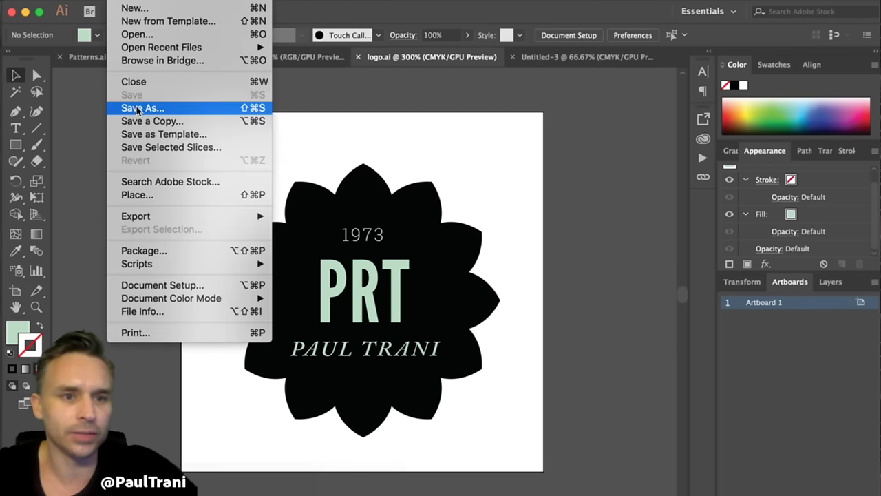
left_click(147, 108)
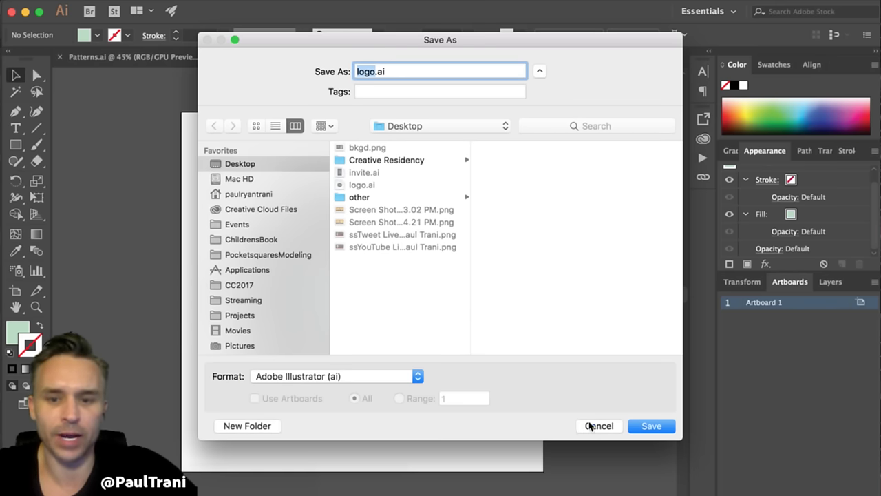
left_click(593, 426)
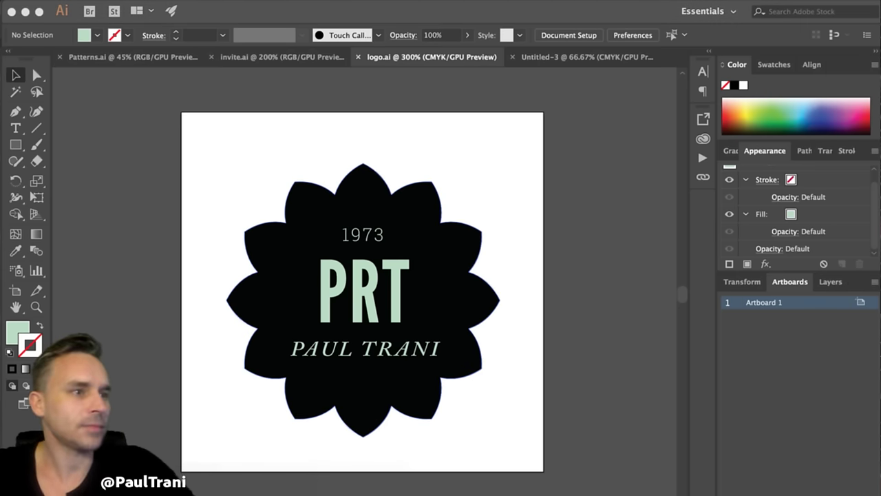
left_click(290, 77)
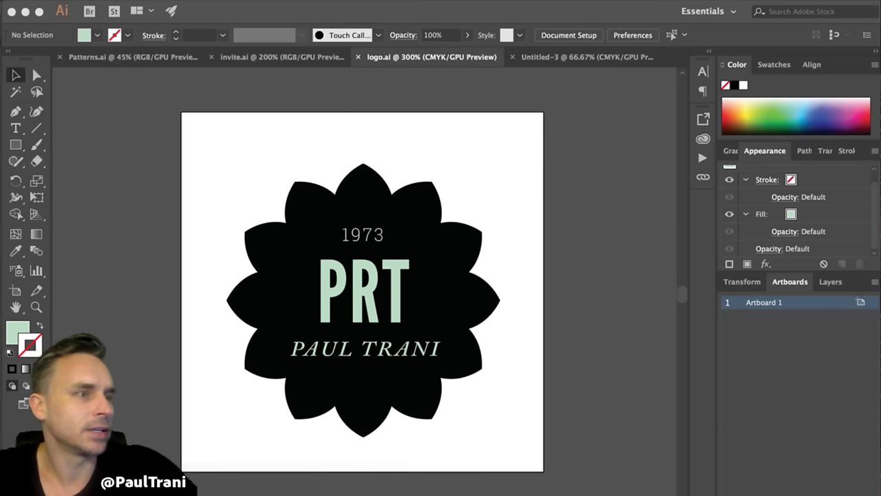
left_click_drag(252, 387, 598, 70)
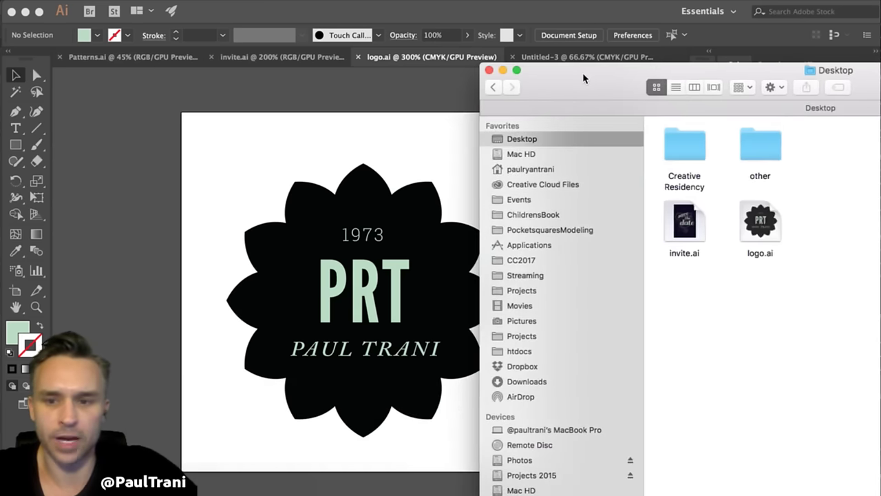
left_click(754, 229)
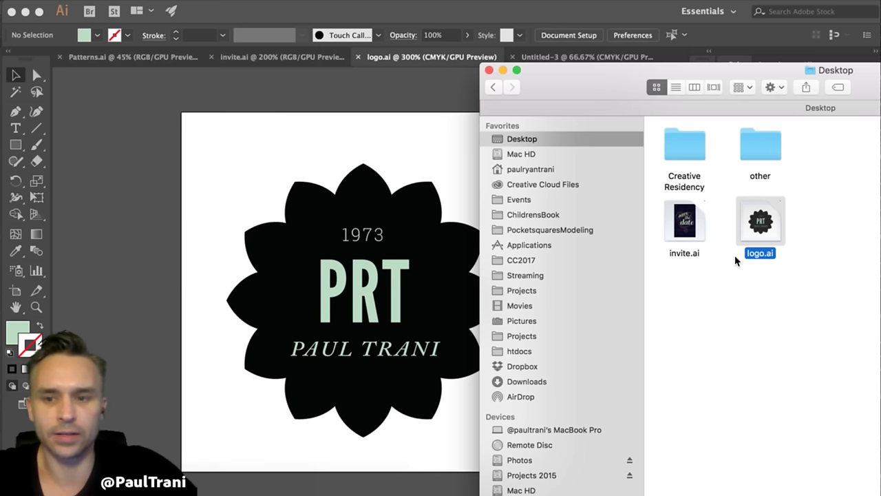
left_click(714, 334)
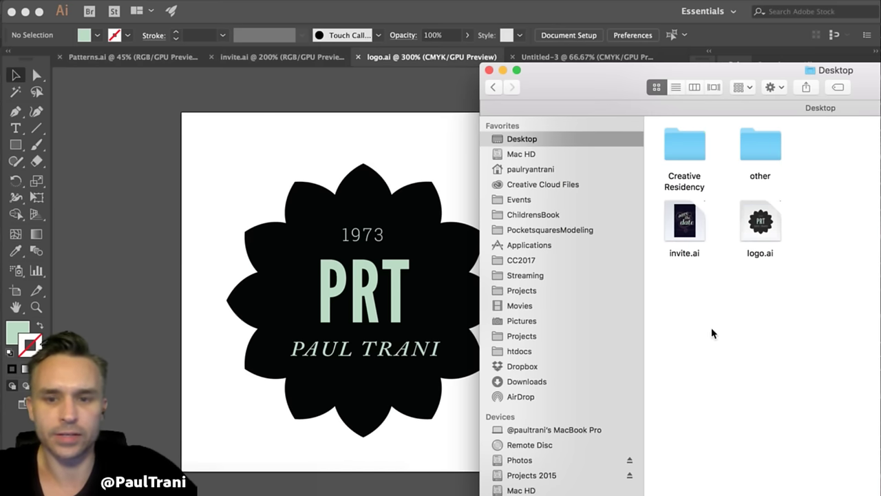
left_click(194, 173)
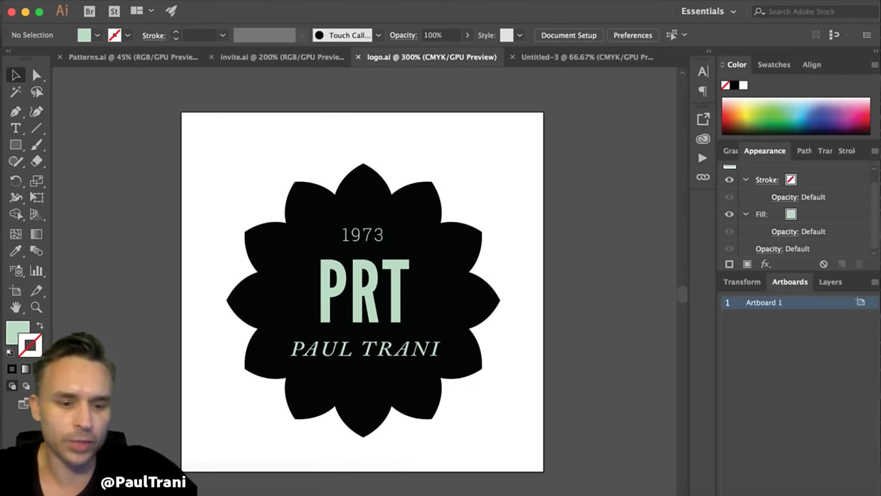
- Bring Photoshop forward on the blank Untitled-1 document and show the File menu
key("super+Tab")
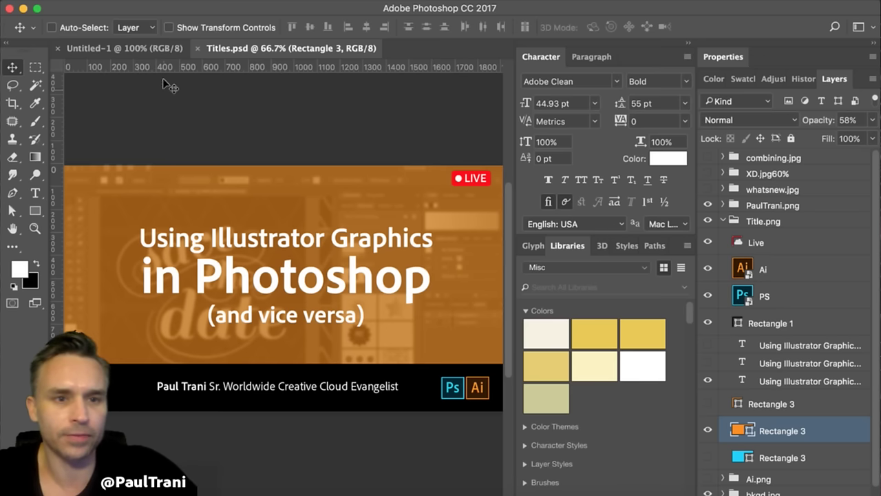
left_click(93, 48)
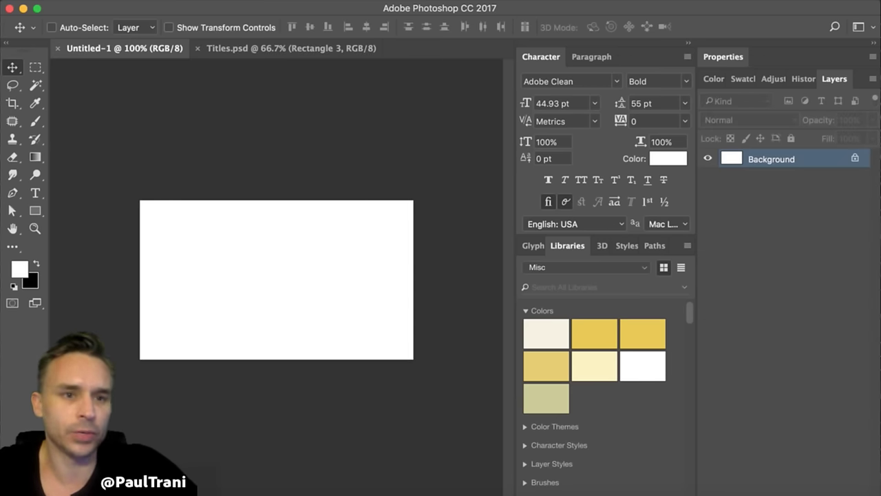
left_click(115, 2)
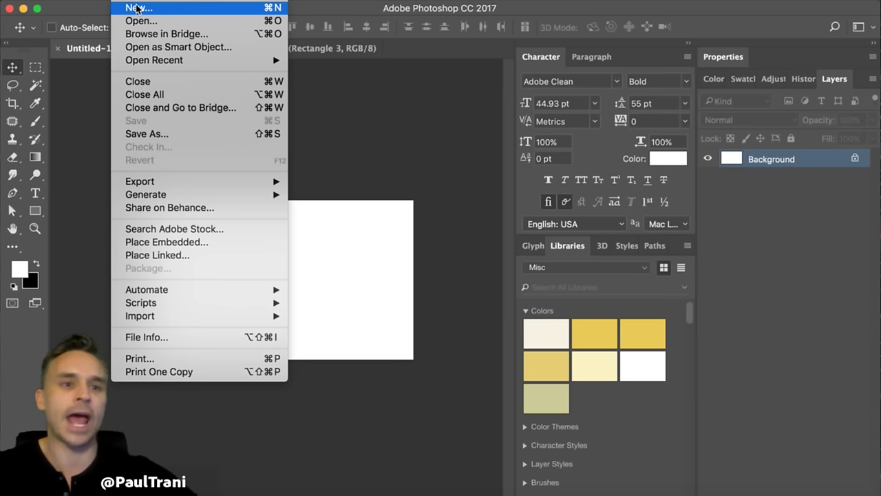
- Create Untitled-2 from the Recent Textured Geometric Masks template
left_click(354, 127)
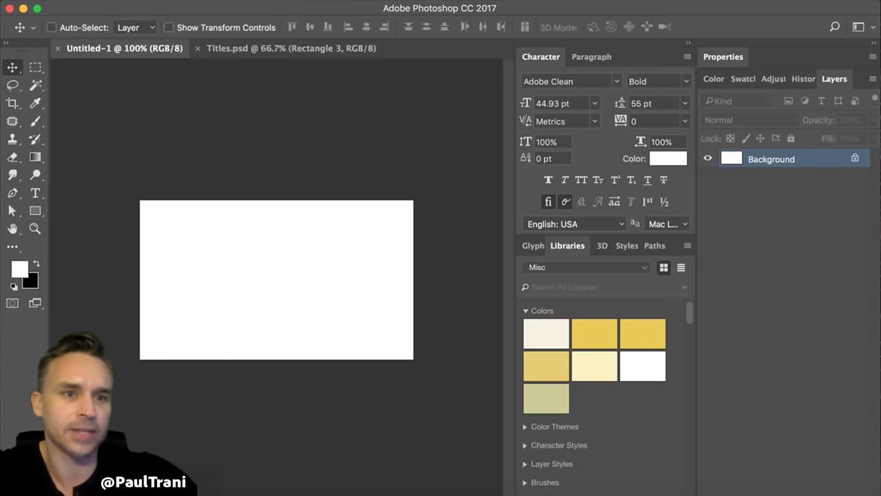
left_click(126, 1)
left_click(126, 7)
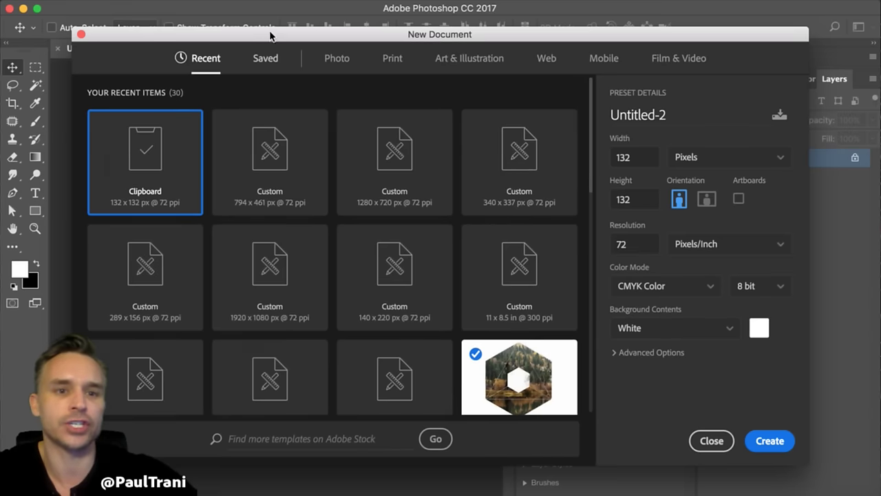
left_click_drag(269, 33, 264, 13)
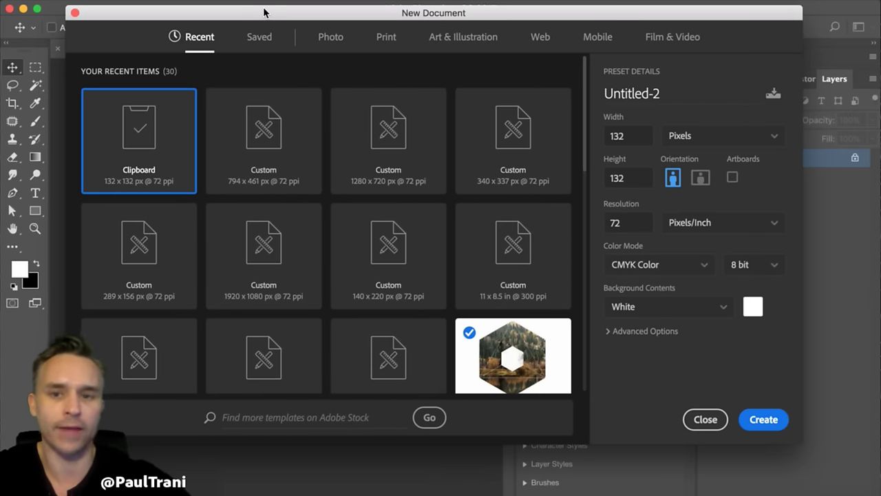
left_click(498, 345)
scroll(498, 354, "down", 3)
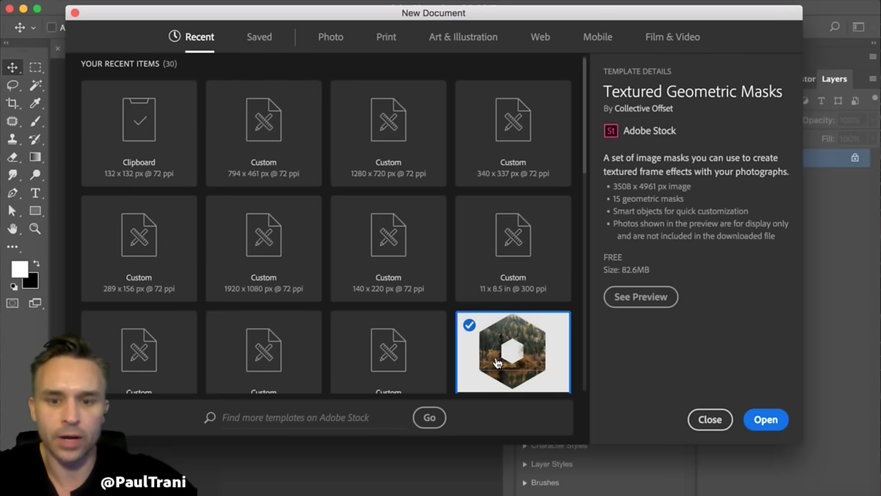
scroll(497, 363, "up", 1)
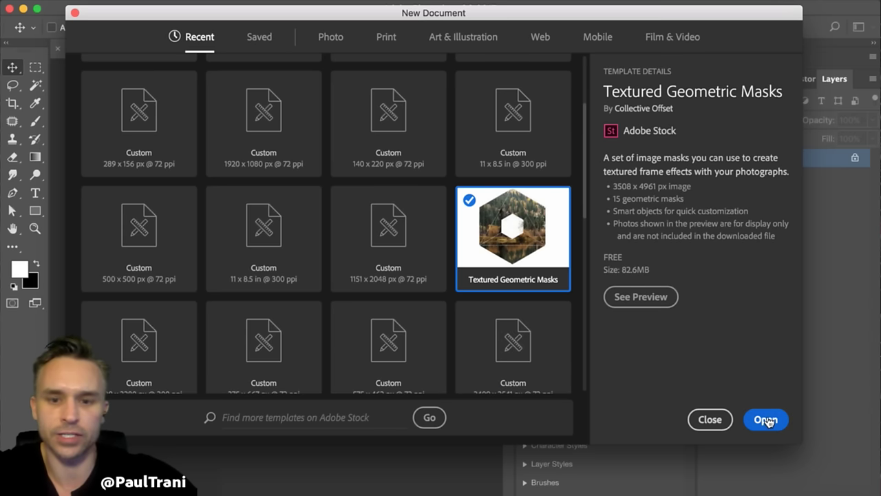
left_click(766, 421)
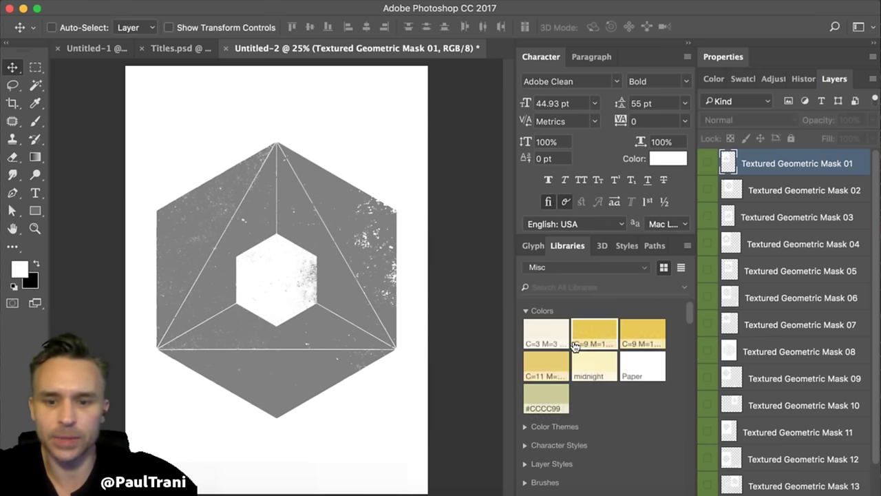
- Place the Machu Picchu photo from Libraries and enlarge it to about 153% to cover the page
scroll(574, 338, "down", 10)
scroll(574, 366, "up", 1)
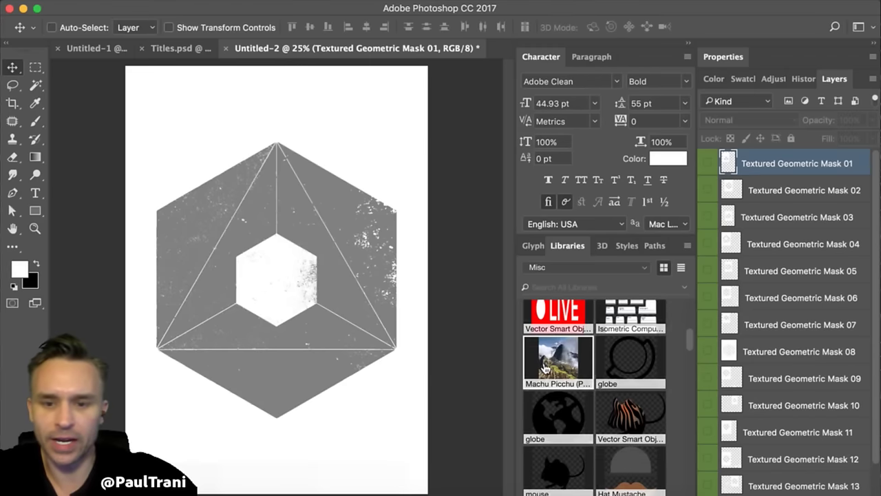
left_click_drag(555, 361, 225, 275)
key("Return")
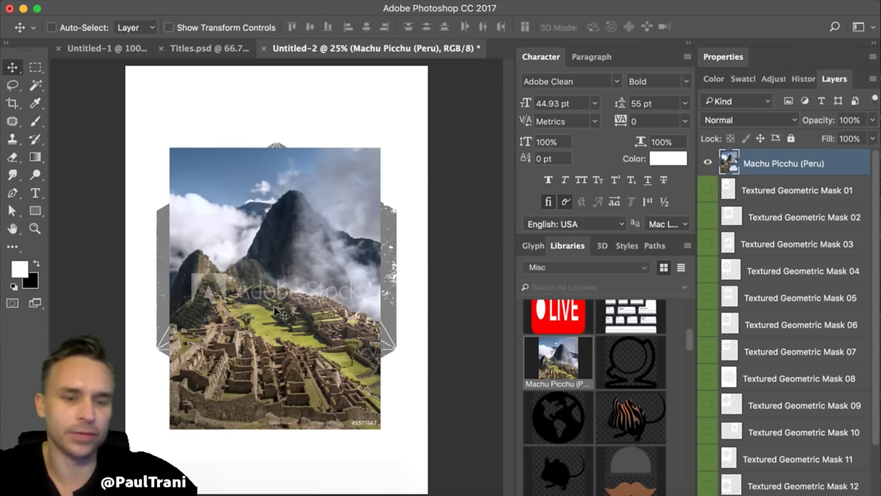
left_click_drag(256, 243, 303, 308)
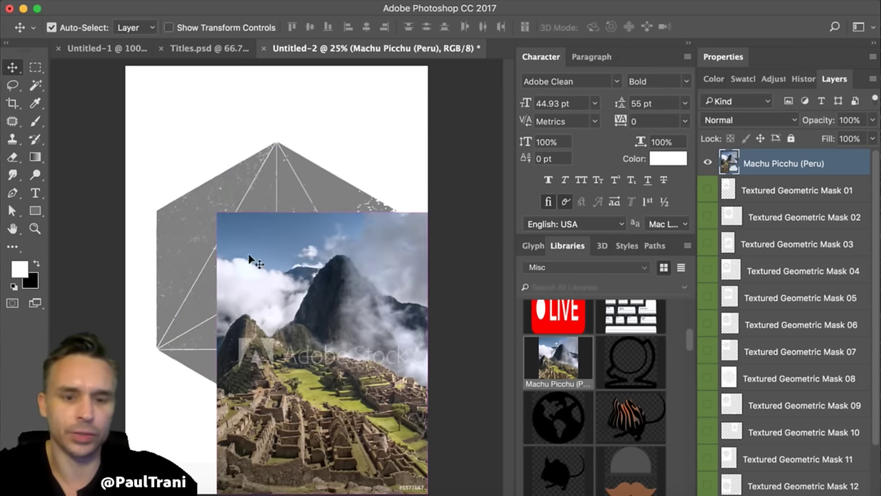
key("super+t")
left_click_drag(217, 214, 117, 56)
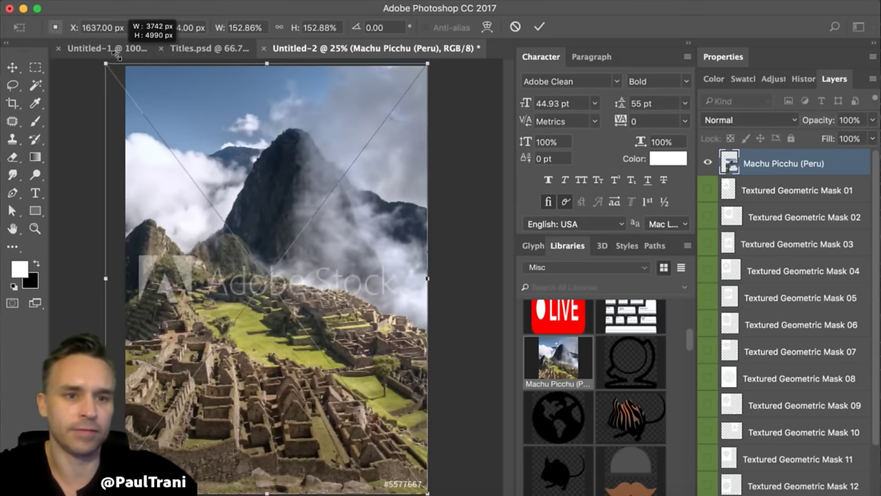
key("Return")
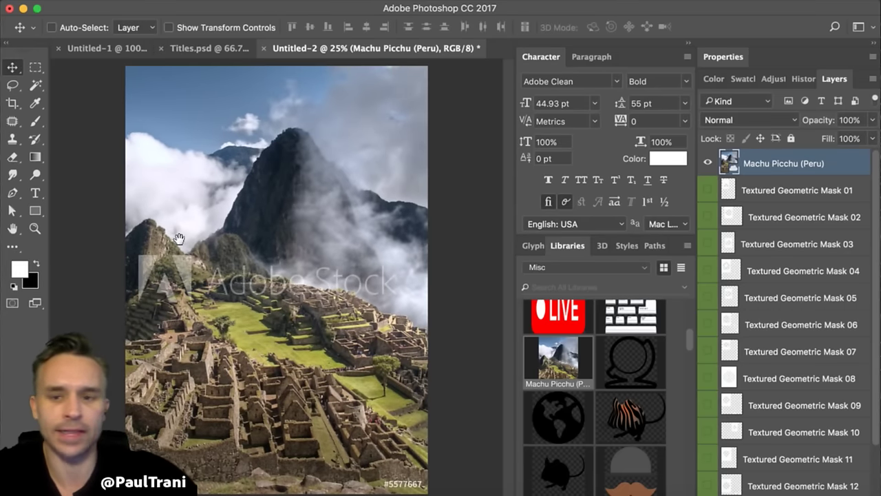
- Move the Machu Picchu layer below Textured Geometric Mask 15 so it fills the hexagon
left_click_drag(777, 163, 764, 462)
scroll(759, 427, "down", 3)
left_click_drag(783, 370, 783, 486)
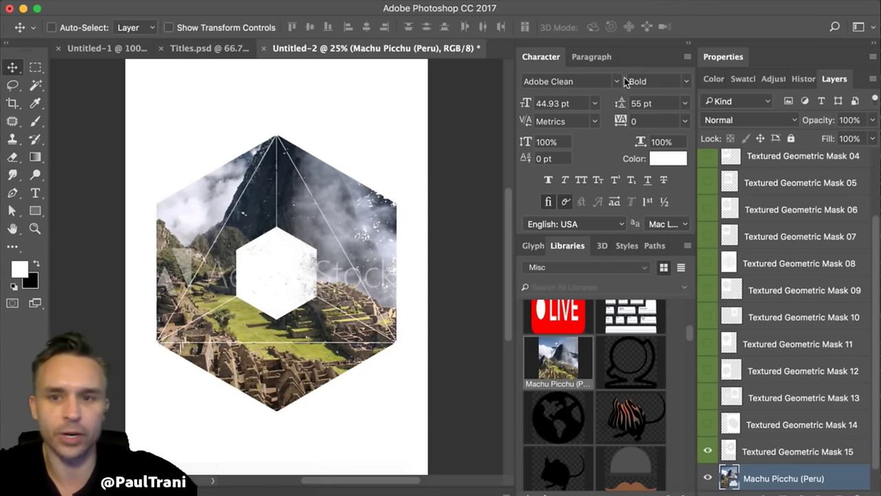
left_click(690, 46)
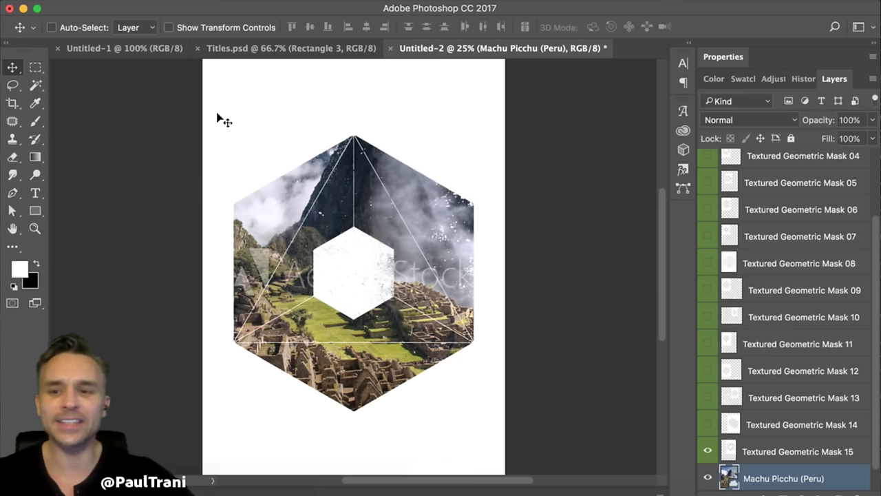
scroll(777, 365, "down", 1)
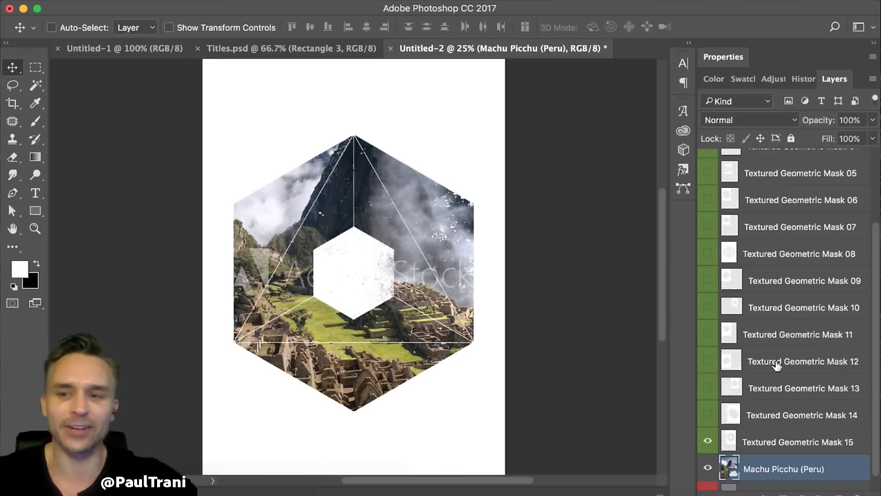
scroll(777, 370, "down", 1)
scroll(614, 303, "down", 4)
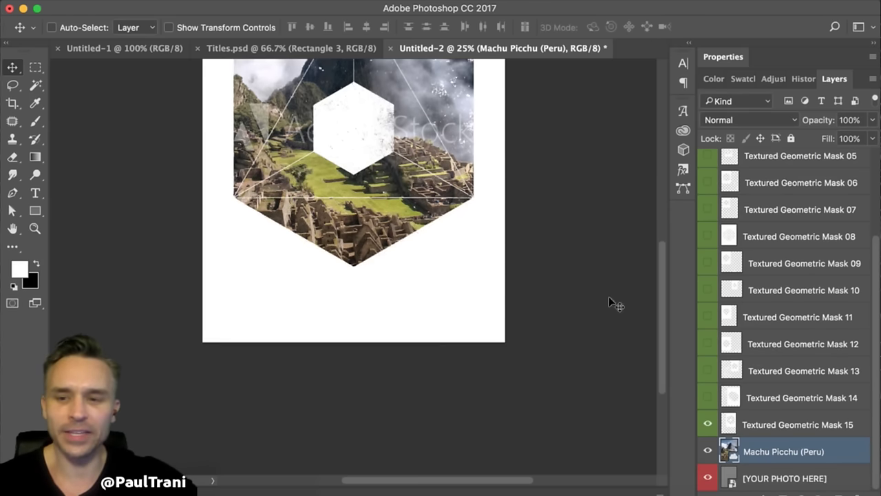
scroll(406, 221, "up", 3)
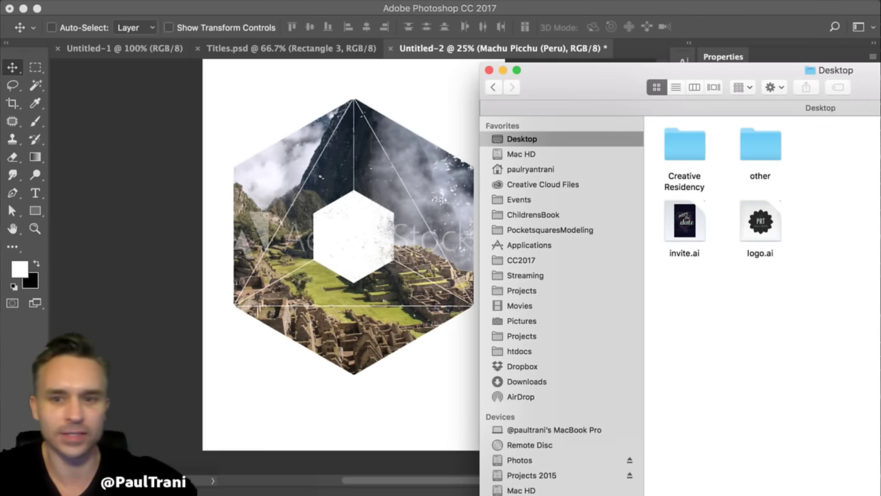
- Drag logo.ai from the Finder Desktop onto the Photoshop canvas, opening Import PDF at 551×551
left_click_drag(558, 94, 536, 182)
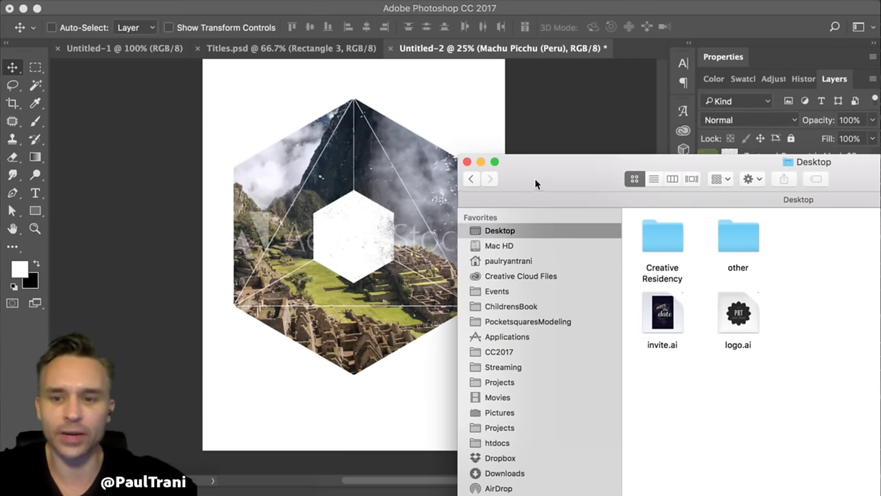
left_click_drag(762, 324, 222, 304)
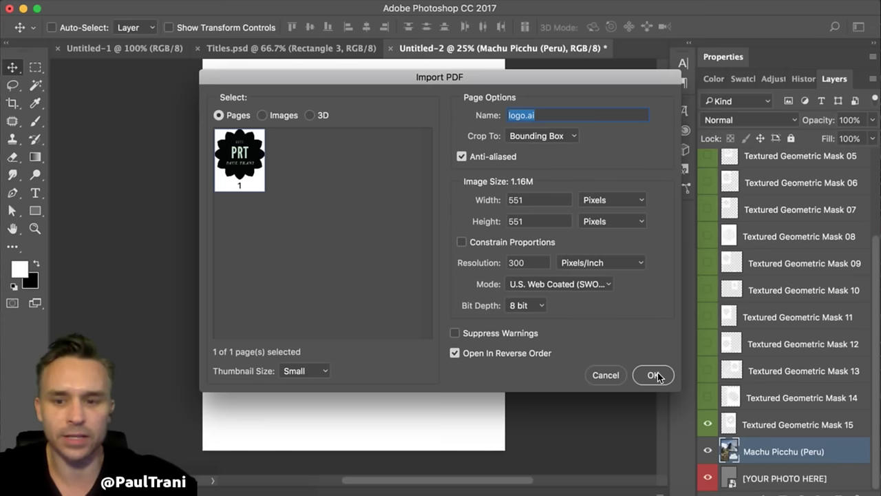
- Import logo.ai as its own flattened document, then close it with Don't Save
left_click(653, 375)
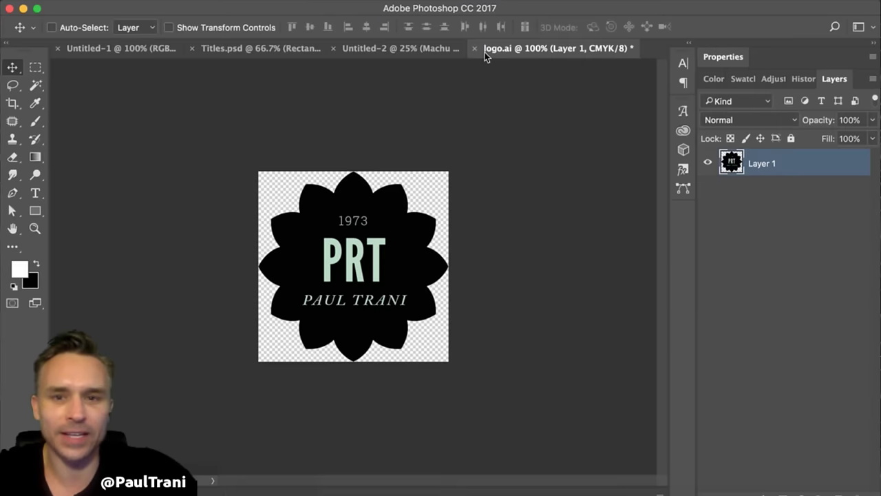
left_click(475, 48)
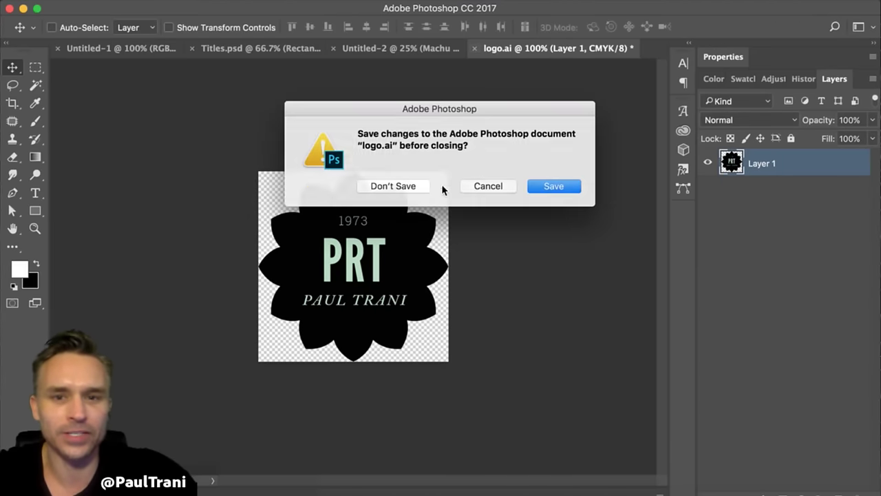
left_click(393, 185)
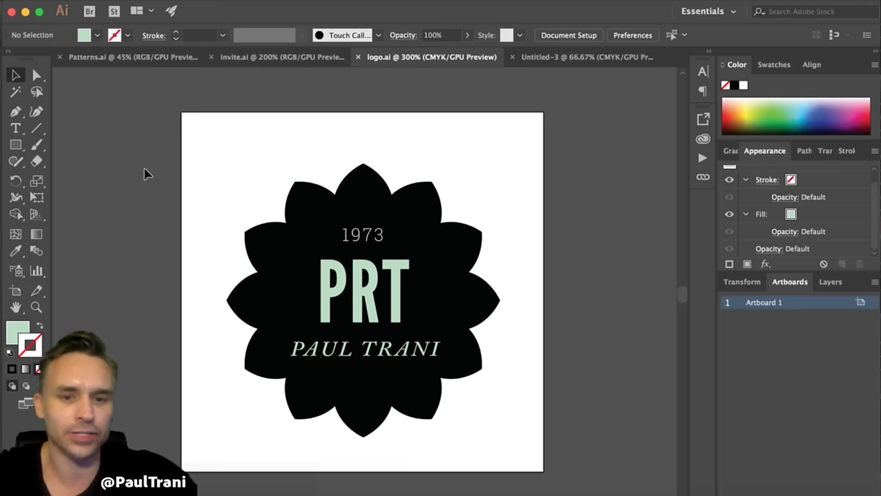
- Select every object of the PRT flower logo, including its text, and copy it
key("super+a")
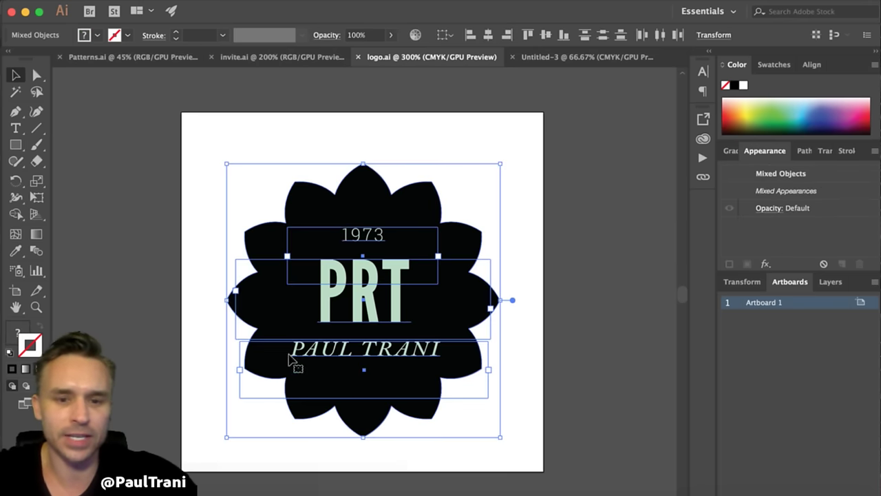
left_click_drag(305, 196, 281, 163)
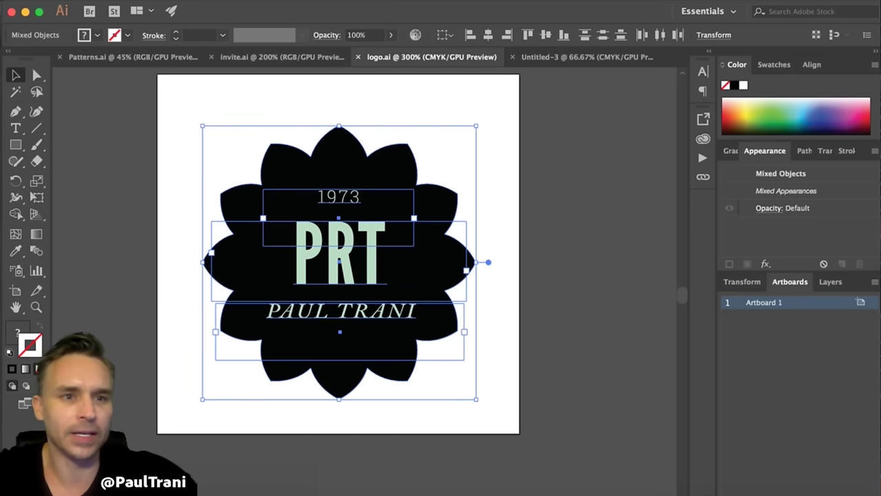
left_click(160, 55)
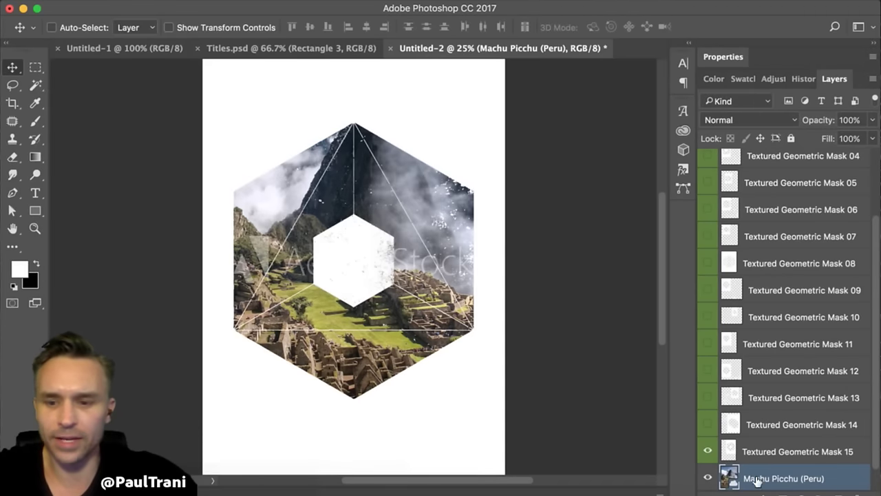
- With Textured Geometric Mask 15 selected, paste the copied logo from the Edit menu
left_click(747, 448)
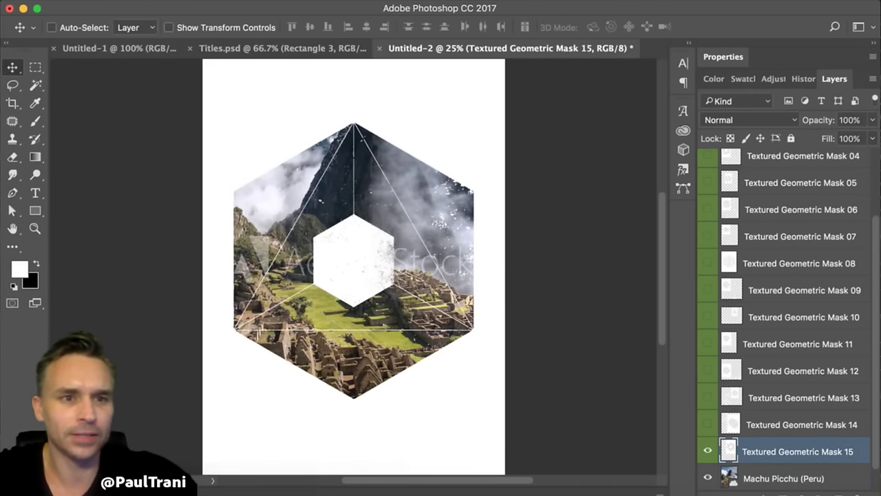
left_click(148, 0)
left_click(181, 113)
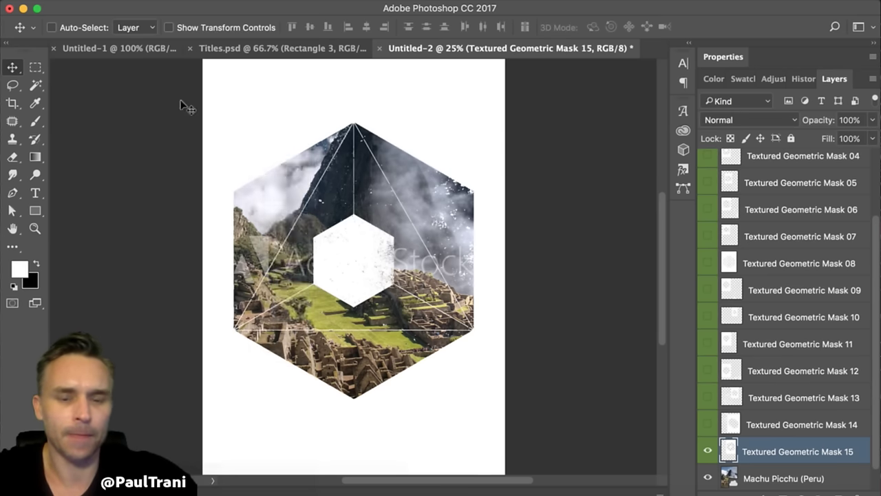
left_click_drag(295, 136, 395, 179)
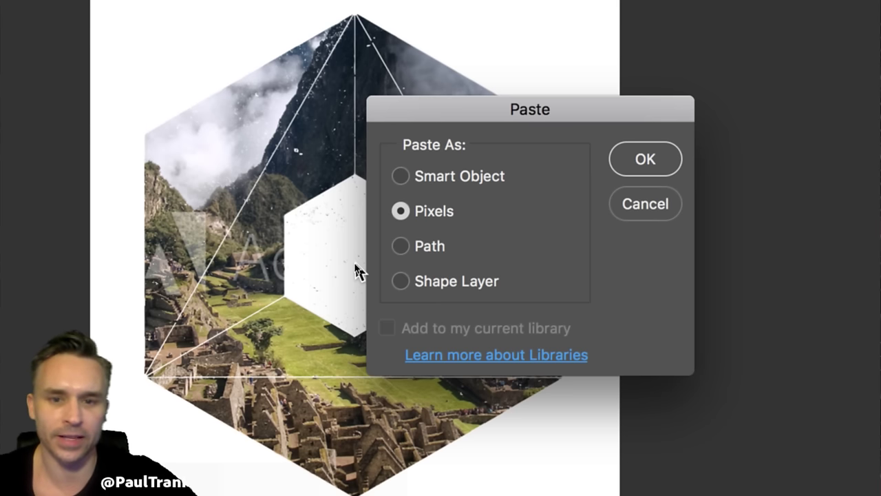
- Compare the Paste As choices: Smart Object, Pixels, Path and Shape Layer
left_click(400, 176)
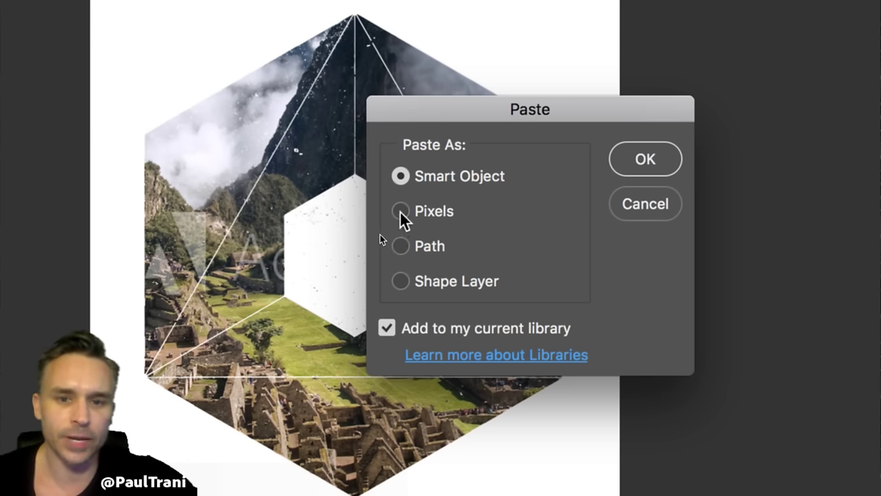
left_click(401, 211)
left_click(401, 246)
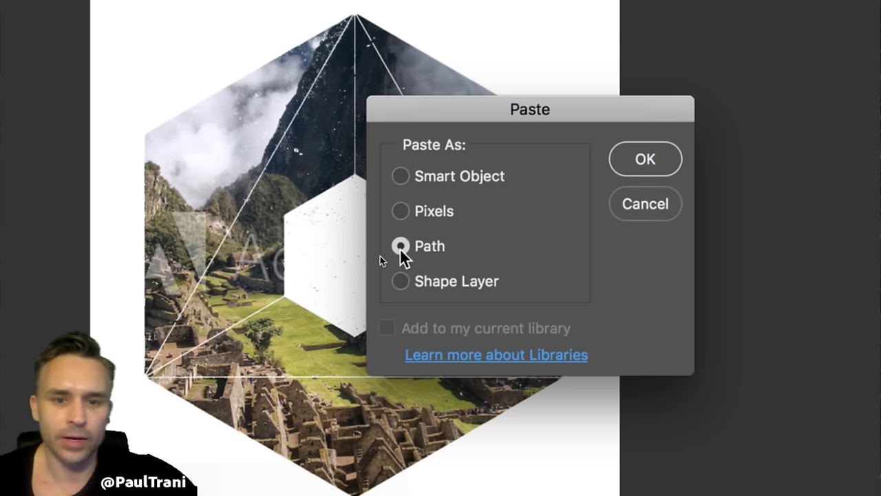
left_click(403, 247)
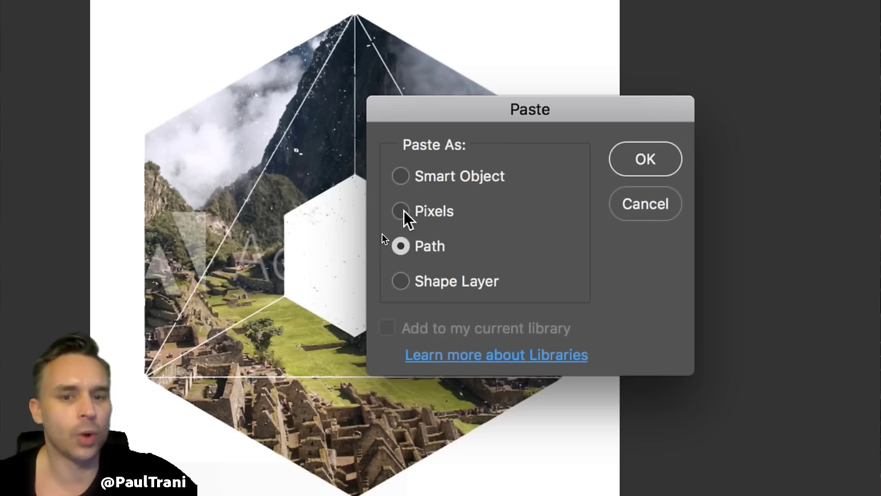
left_click(402, 212)
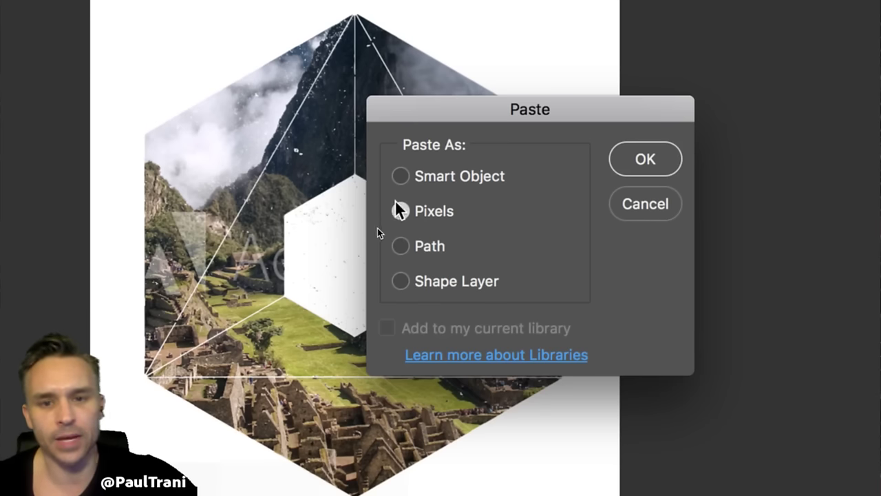
left_click(400, 176)
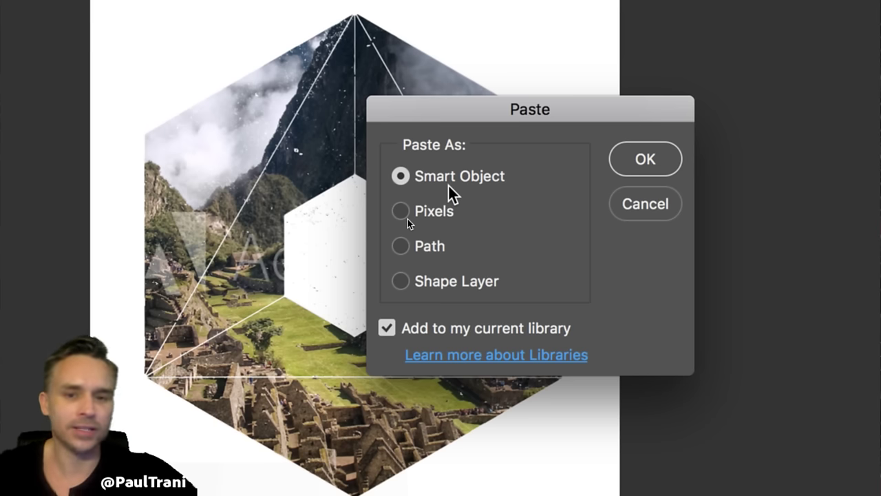
left_click(401, 210)
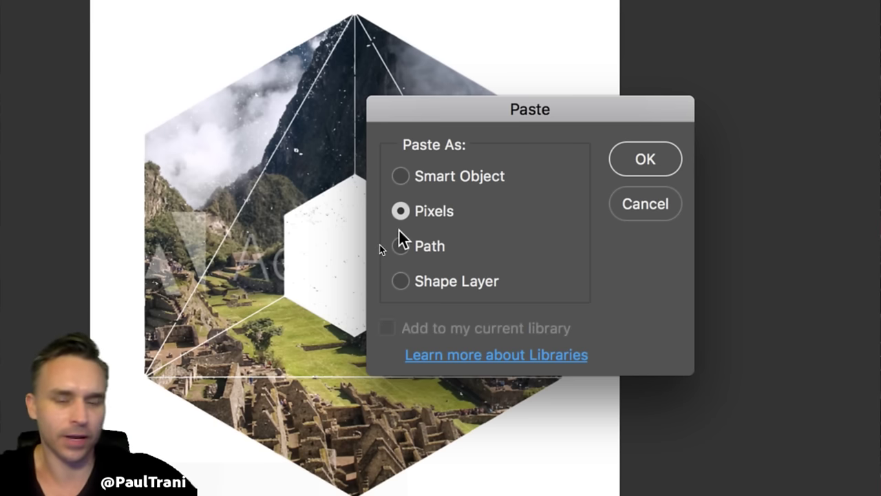
left_click(396, 250)
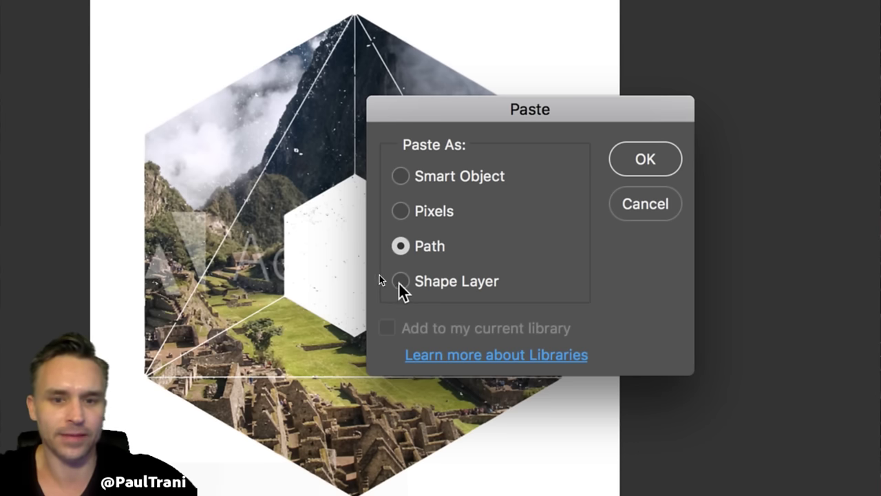
left_click(400, 282)
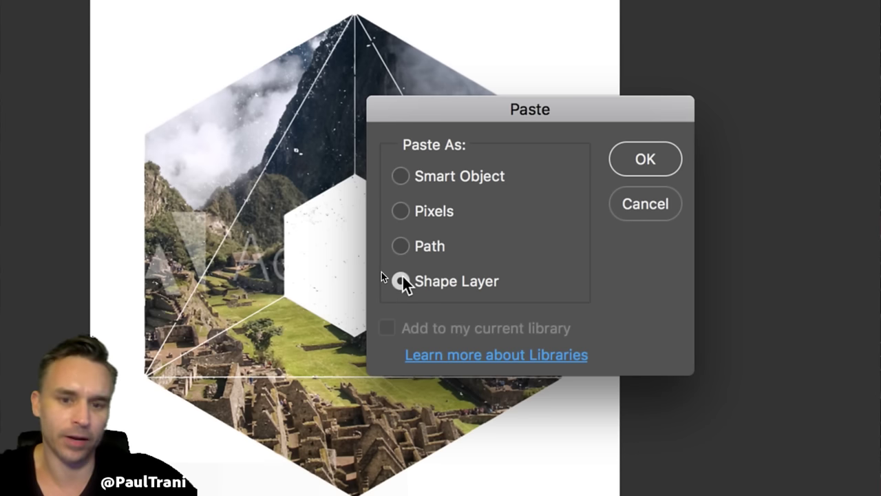
- Paste as a Smart Object with Add to my current library unchecked
left_click(403, 178)
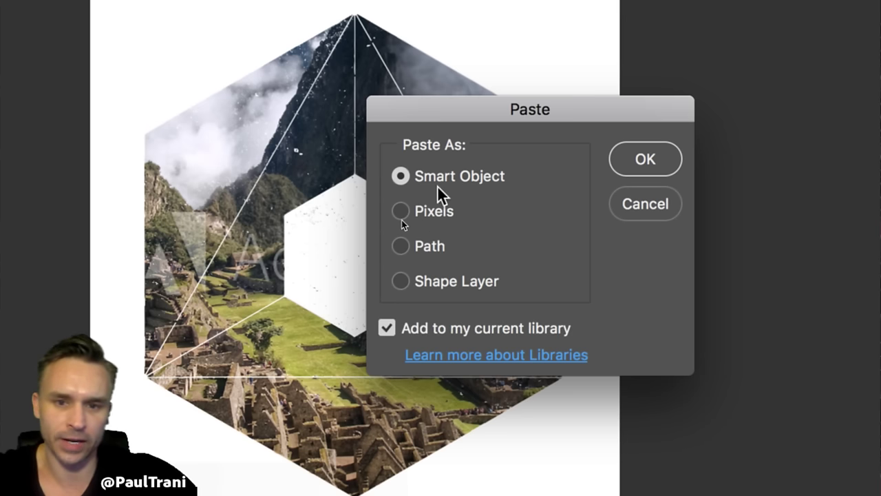
left_click(387, 329)
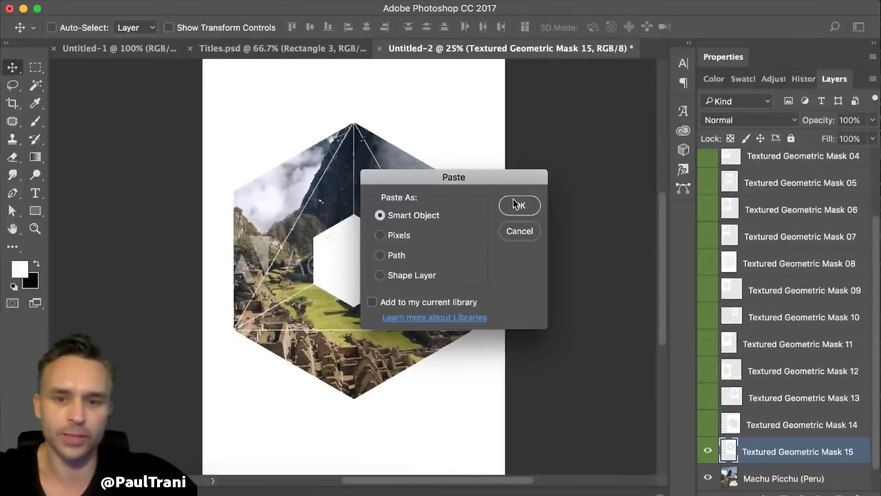
left_click(518, 206)
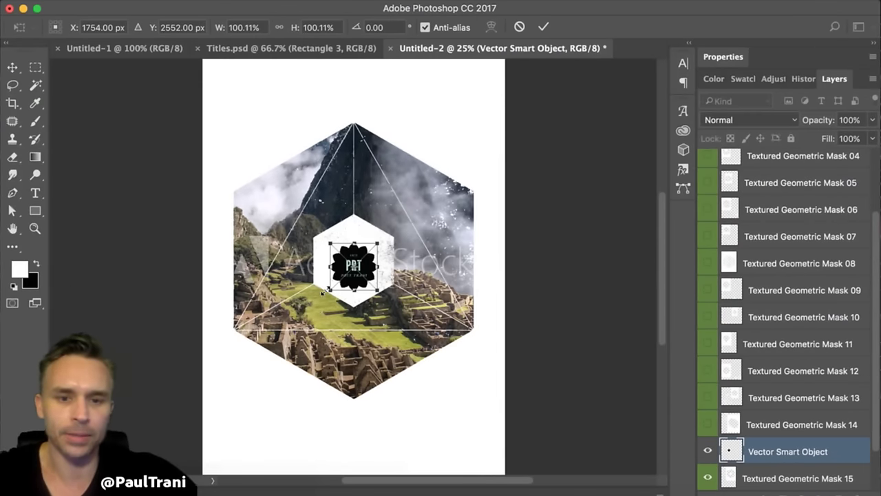
- Commit the pasted logo, nudge it slightly up in the hexagon, and zoom in
key("Return")
left_click_drag(338, 274, 339, 267)
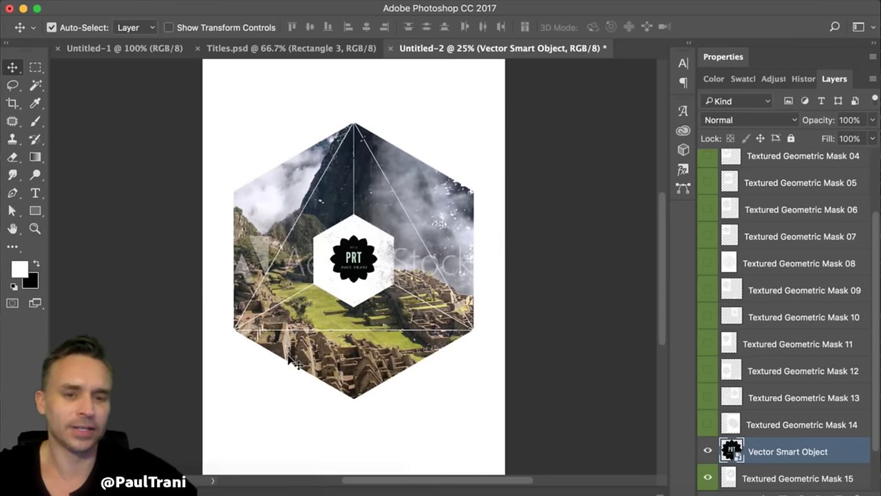
key("super+plus")
key("super+plus")
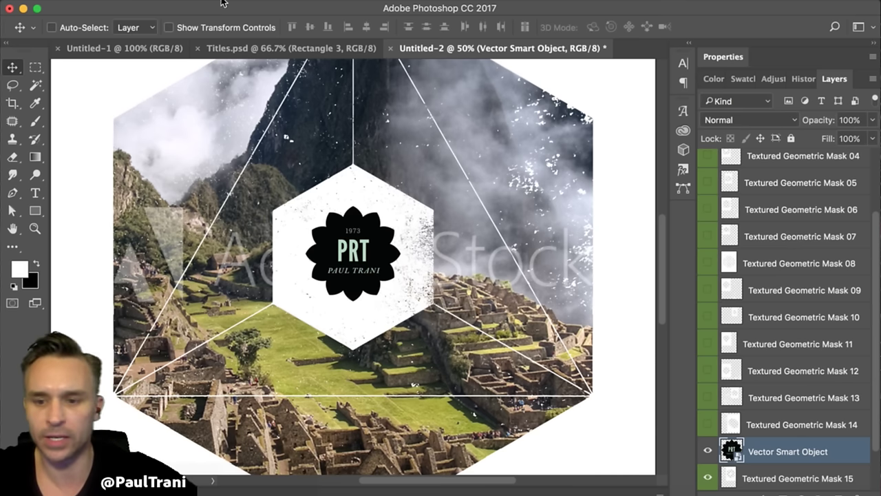
- Delete the hidden Textured Geometric Mask 01–14 layers
left_click(785, 420)
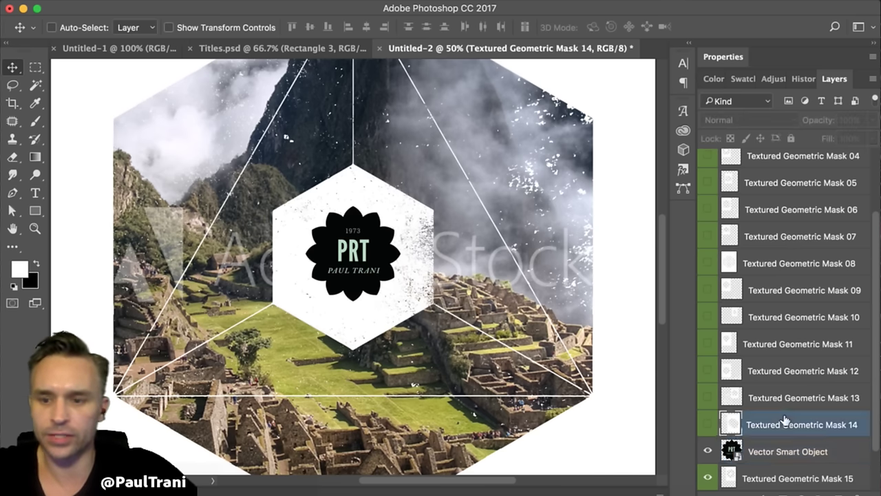
scroll(785, 420, "up", 3)
left_click(766, 164, "shift")
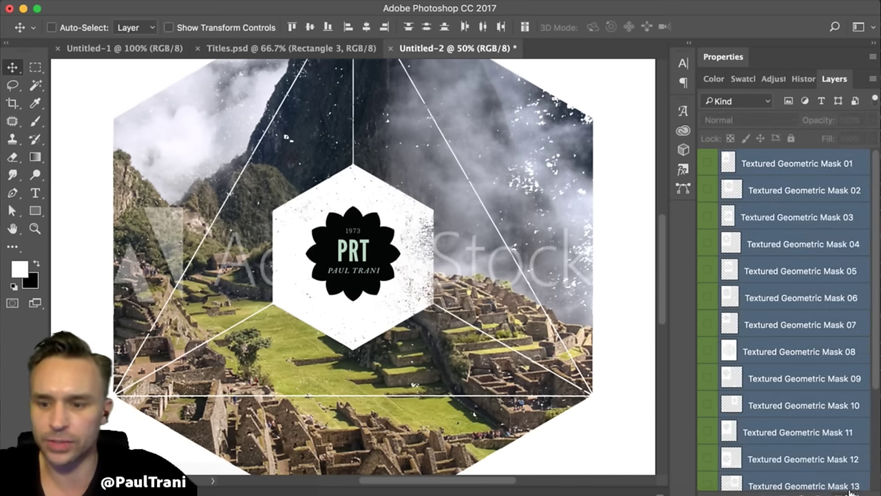
left_click(854, 490)
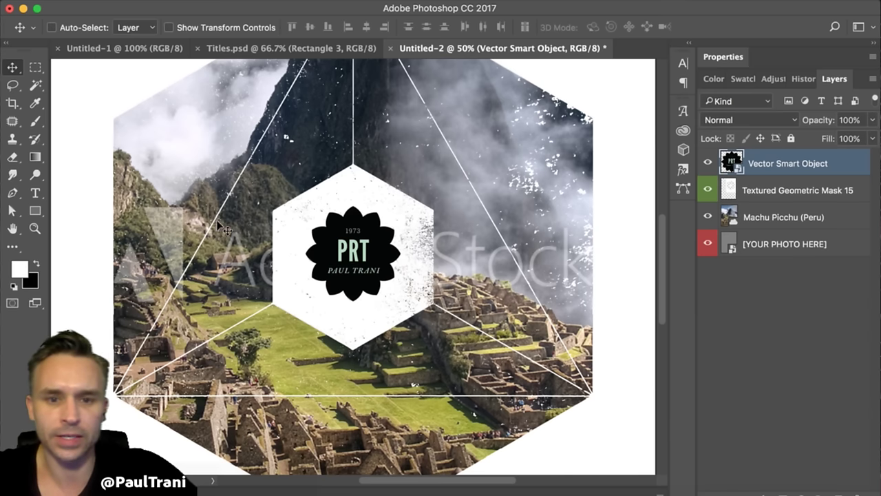
- Shift the Mask 15 hexagon artwork slightly, then select the Vector Smart Object layer
left_click(758, 191)
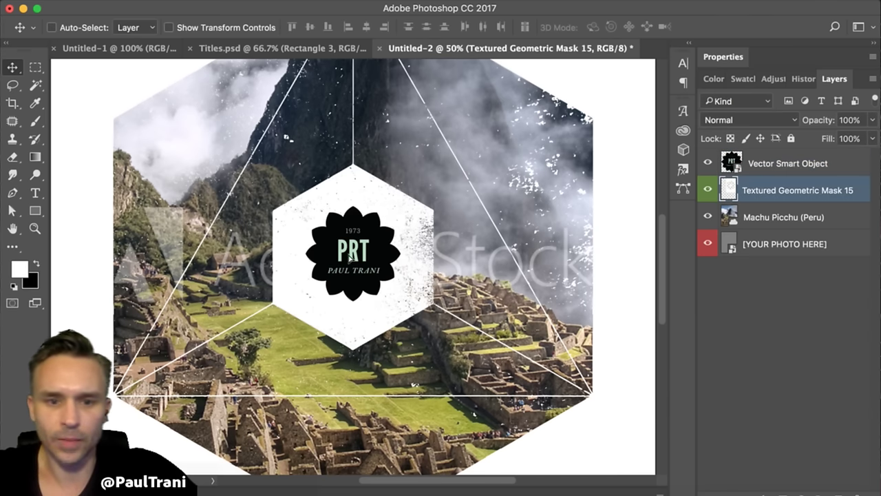
left_click_drag(350, 256, 355, 256)
left_click(764, 160)
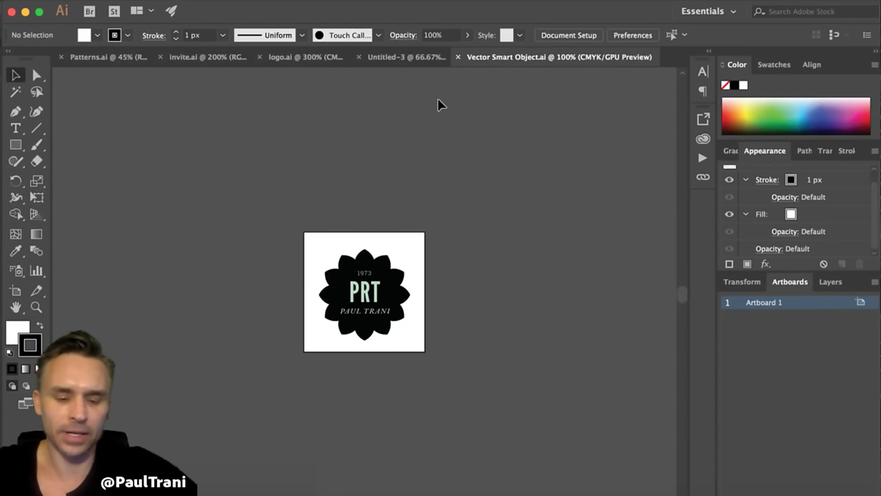
- Give the black flower shape a yellow stroke of 10 px at 400% zoom
key("super+equal")
key("super+equal")
key("super+equal")
key("super+equal")
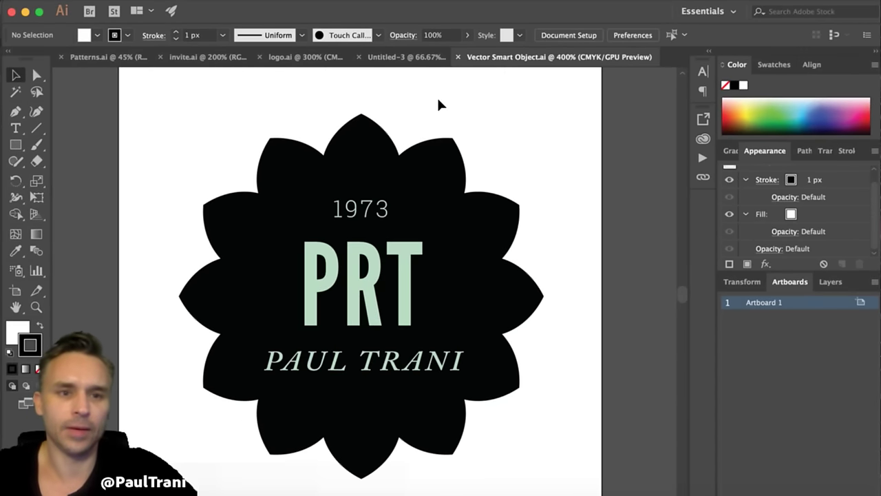
left_click(219, 227)
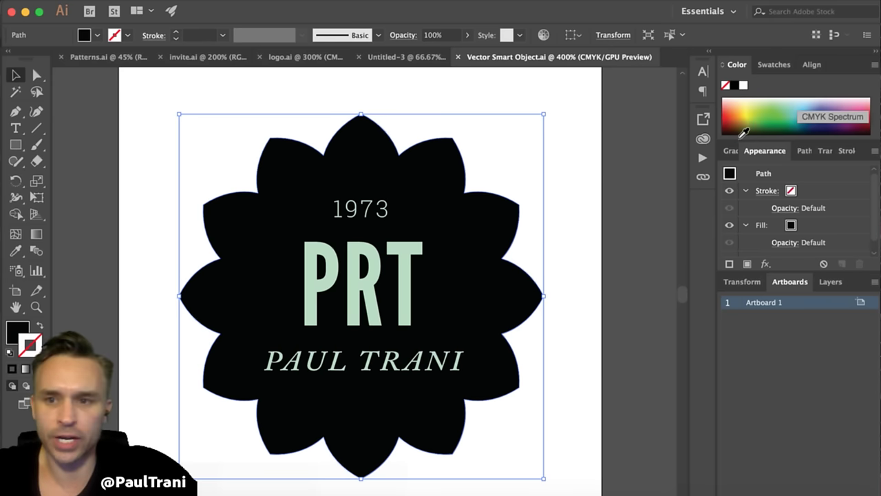
left_click(745, 131)
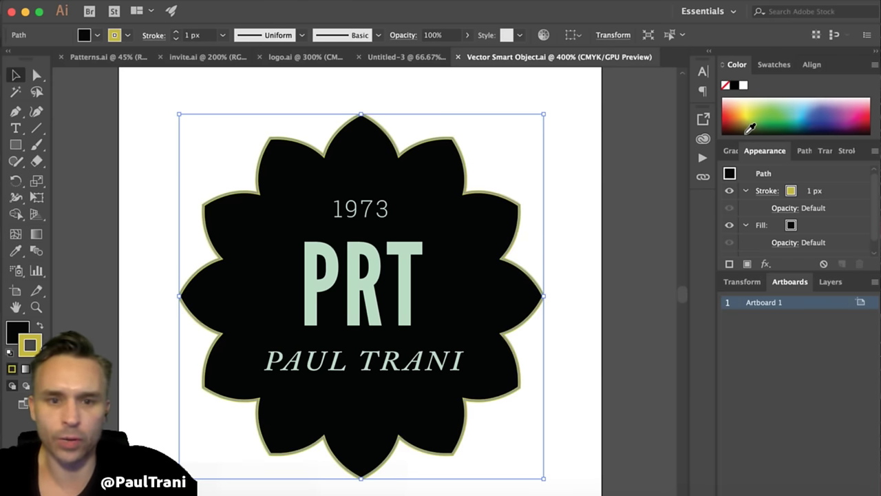
left_click(176, 33)
left_click(176, 33)
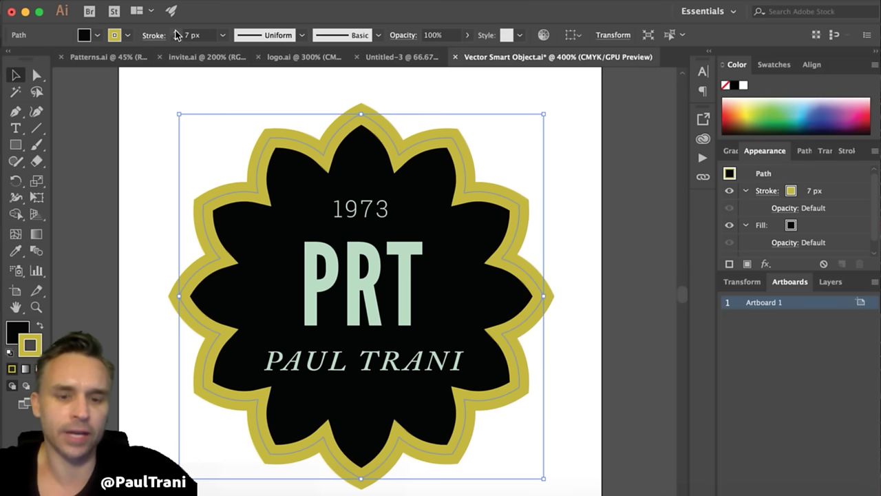
left_click(176, 32)
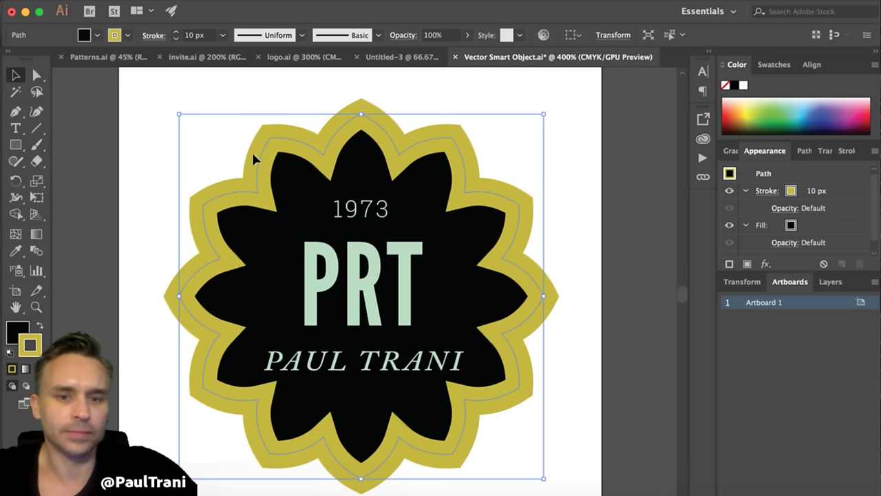
- Select the logo's three text lines and group them
left_click(131, 203)
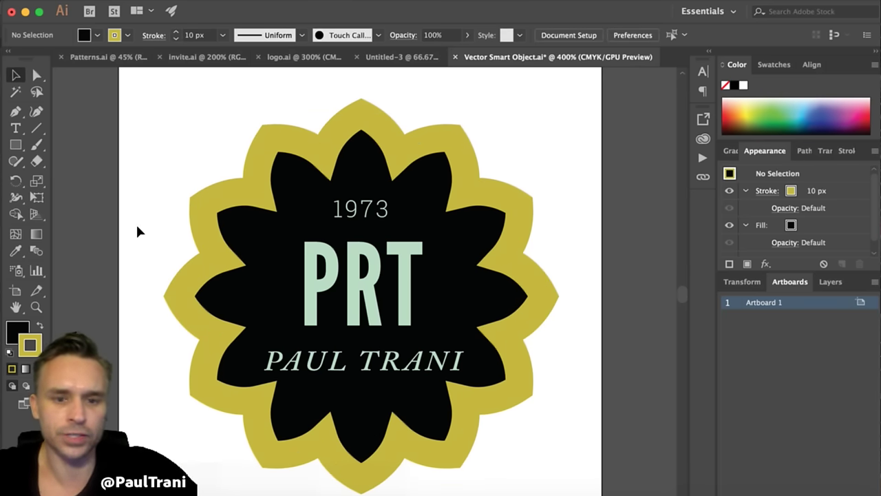
left_click(317, 283)
key("ctrl+g")
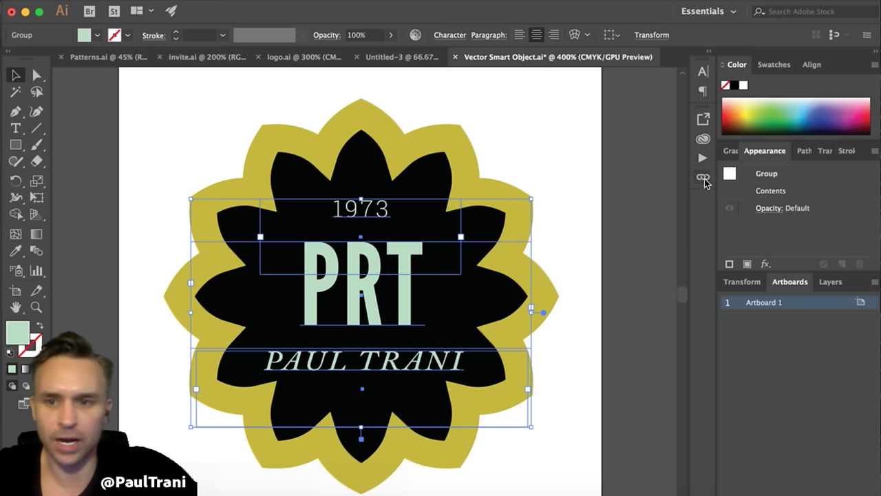
- Make the grouped 1973, PRT and PAUL TRANI text white and save Vector Smart Object.ai
left_click(743, 85)
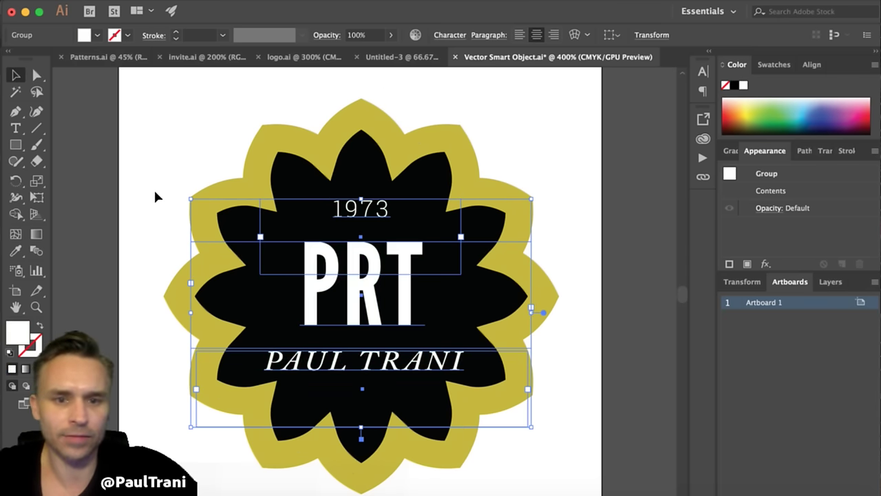
left_click(176, 170)
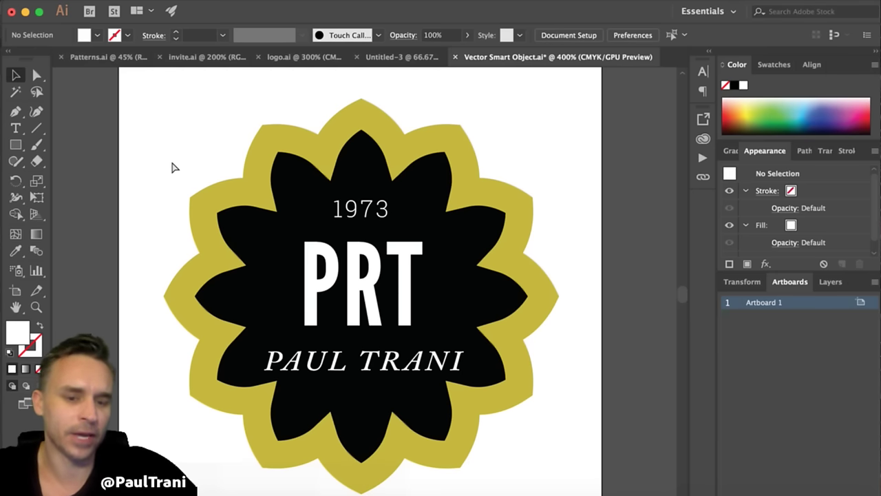
key("cmd+s")
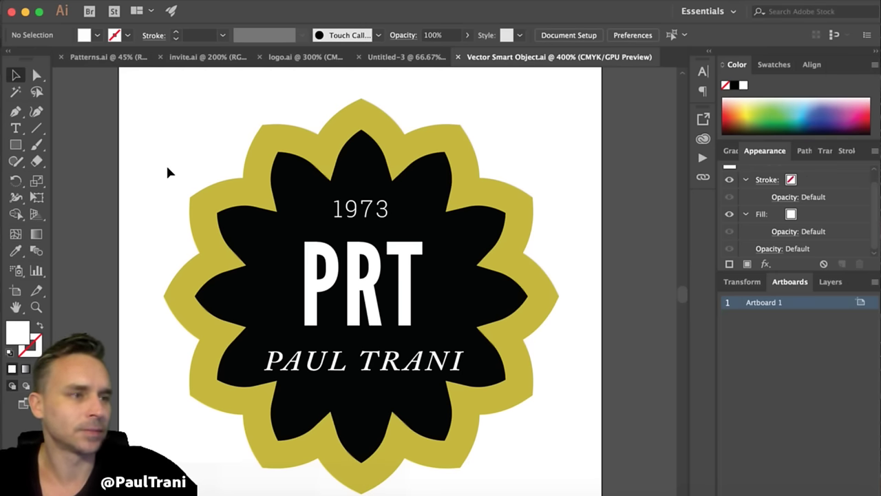
- Back in Photoshop, hide the Machu Picchu and Mask 15 layers and reposition the logo
left_click(25, 13)
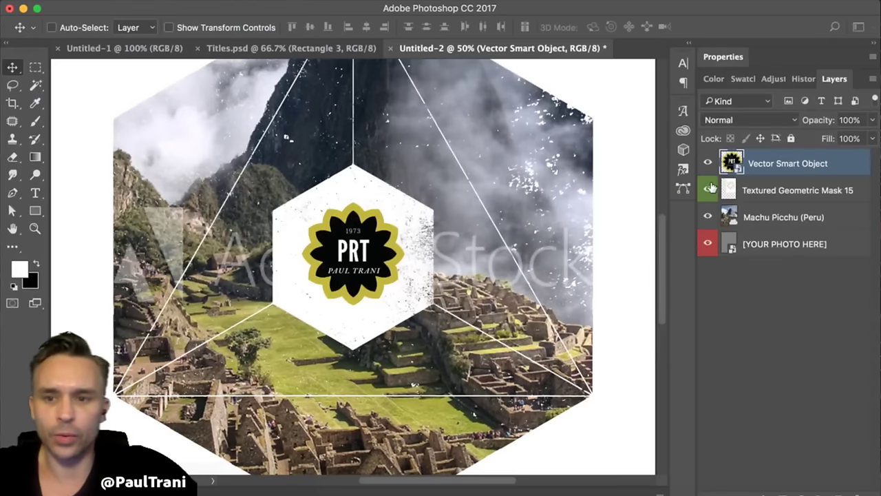
left_click_drag(709, 216, 708, 190)
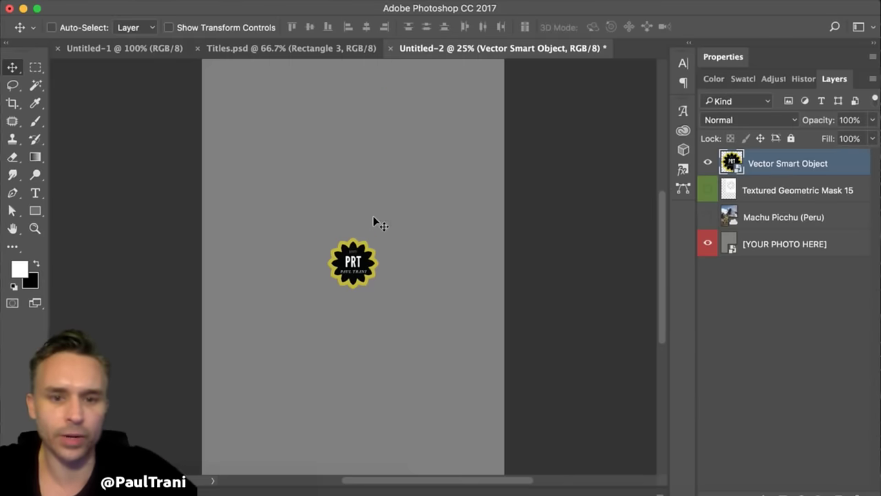
left_click_drag(347, 256, 335, 265)
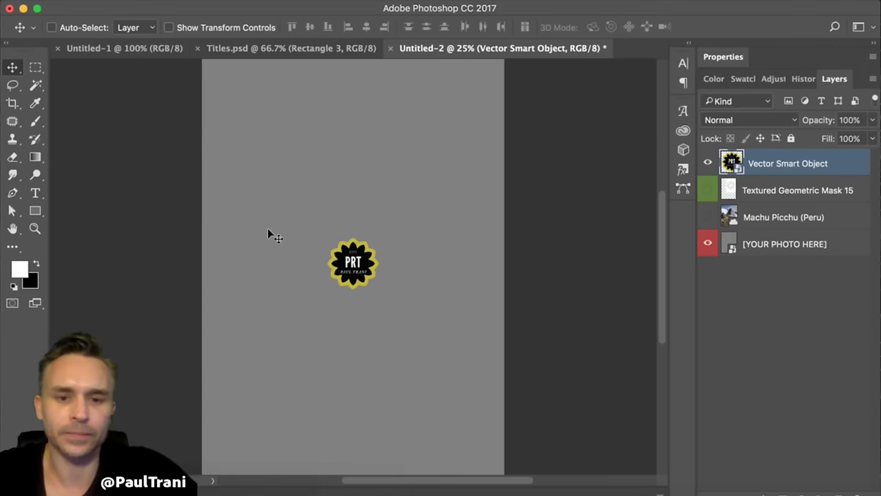
left_click(337, 2)
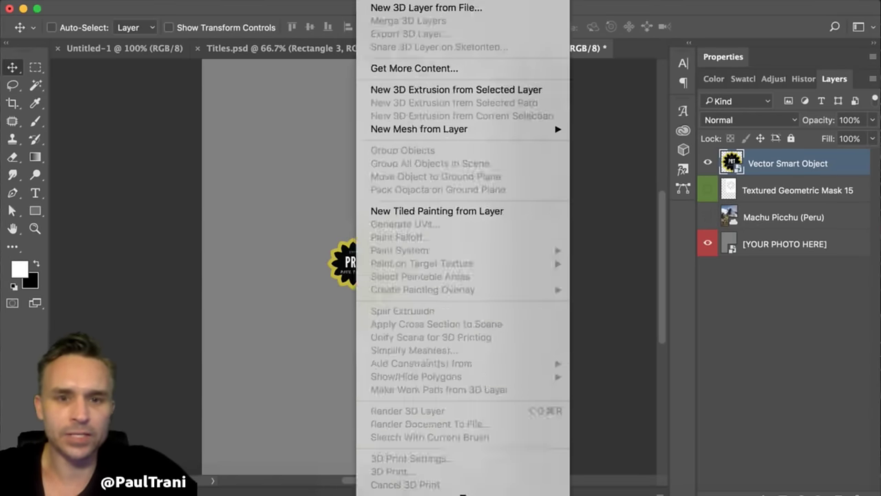
mouse_move(475, 282)
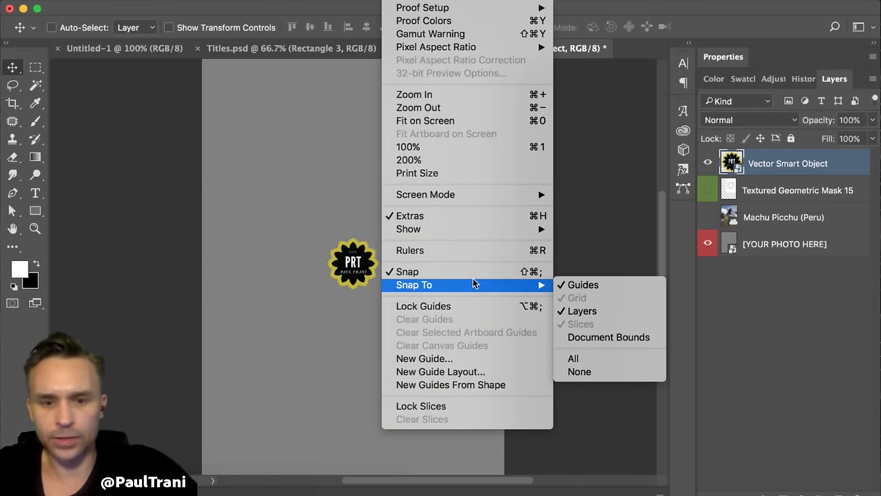
mouse_move(467, 229)
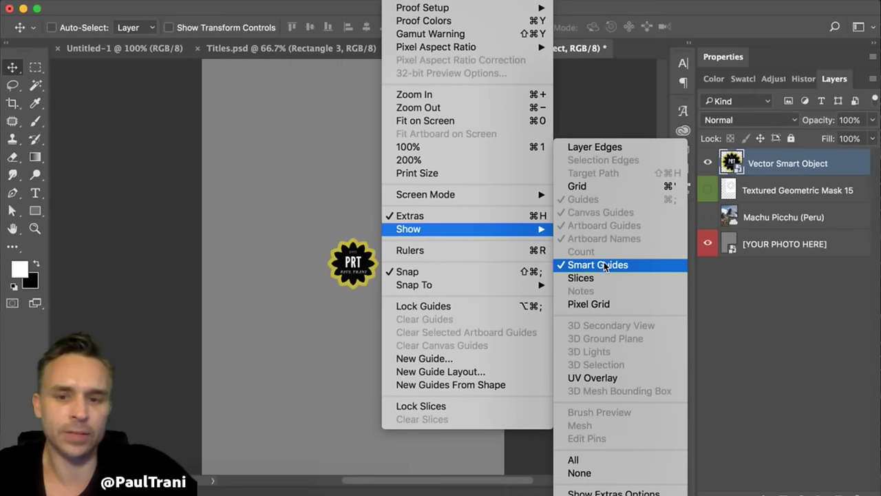
left_click(219, 141)
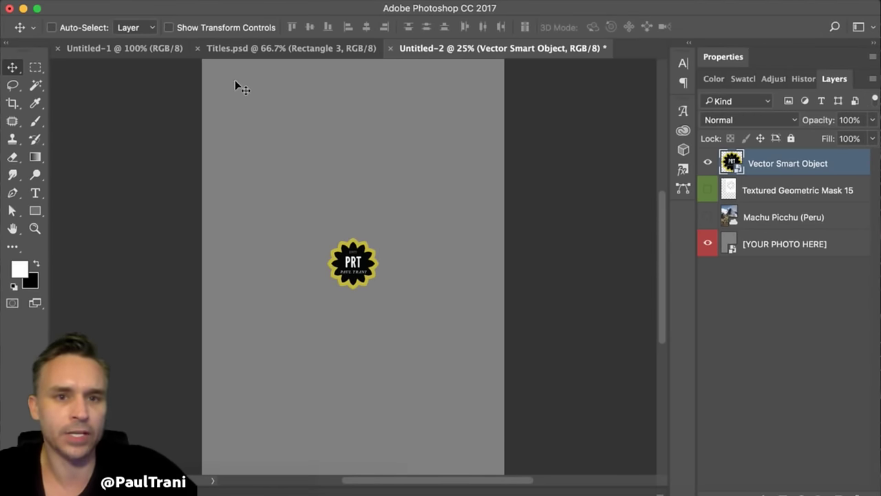
left_click(338, 0)
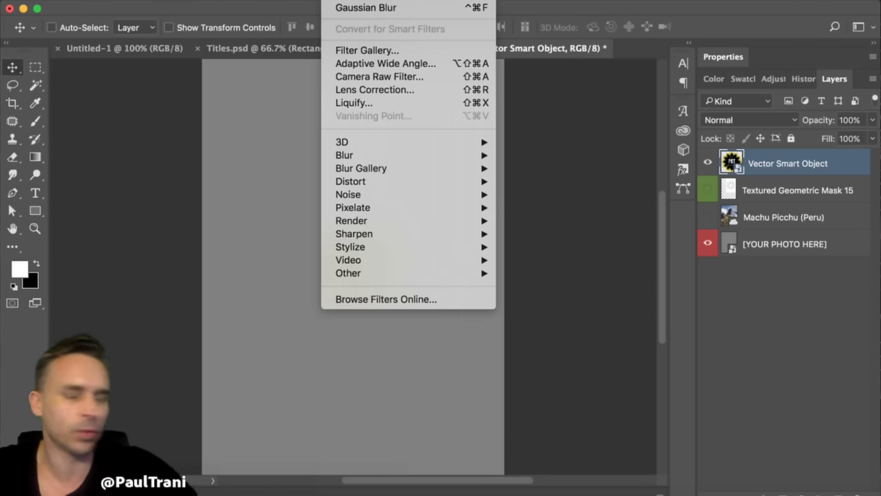
mouse_move(400, 0)
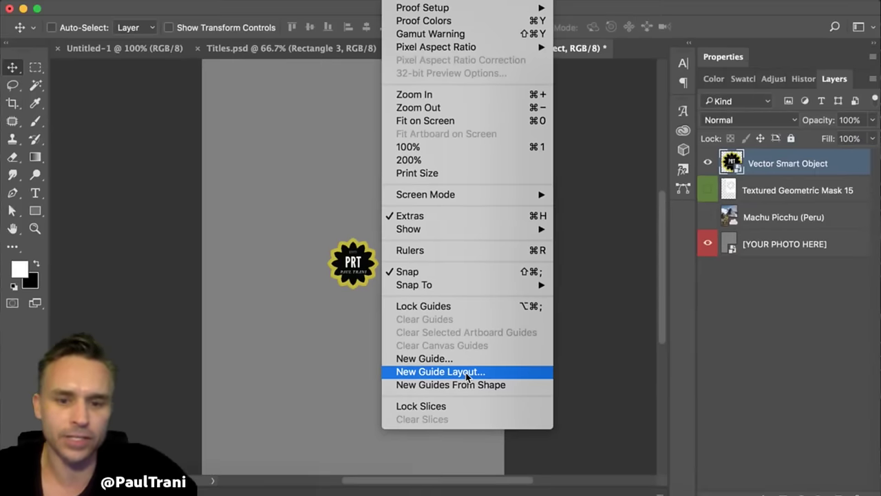
left_click(467, 373)
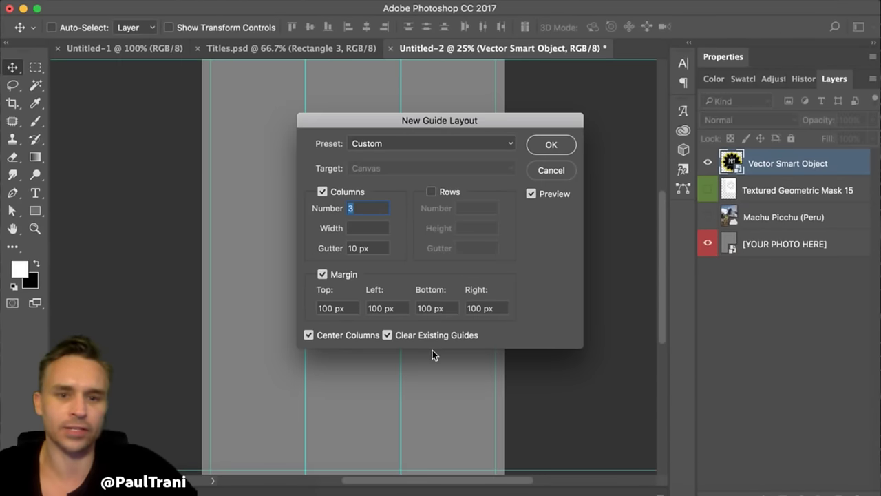
left_click_drag(348, 115, 488, 127)
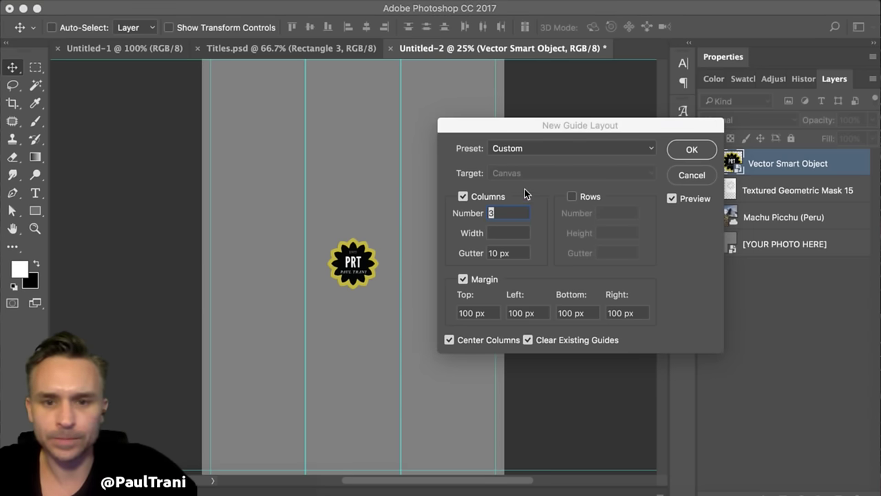
left_click(461, 197)
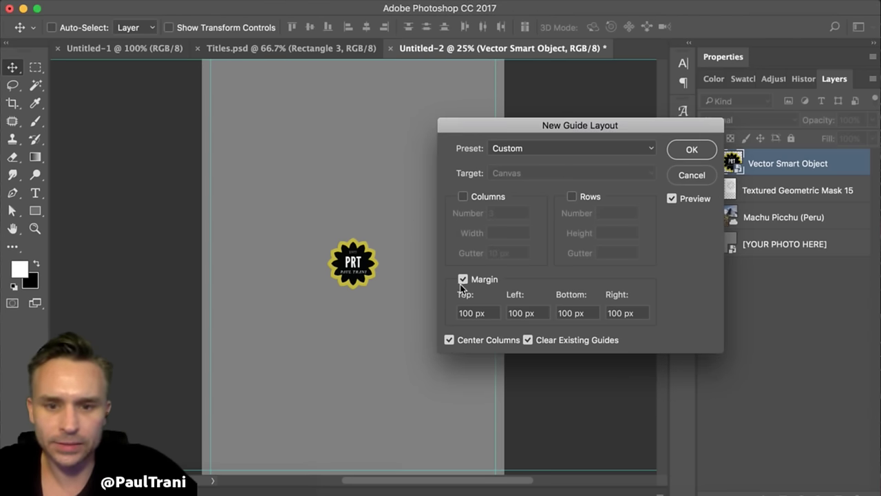
left_click(462, 279)
left_click(462, 196)
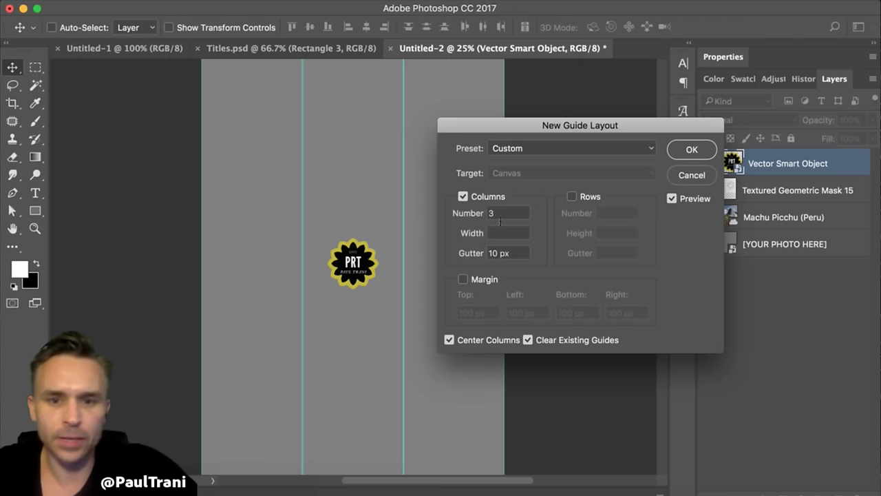
type("2")
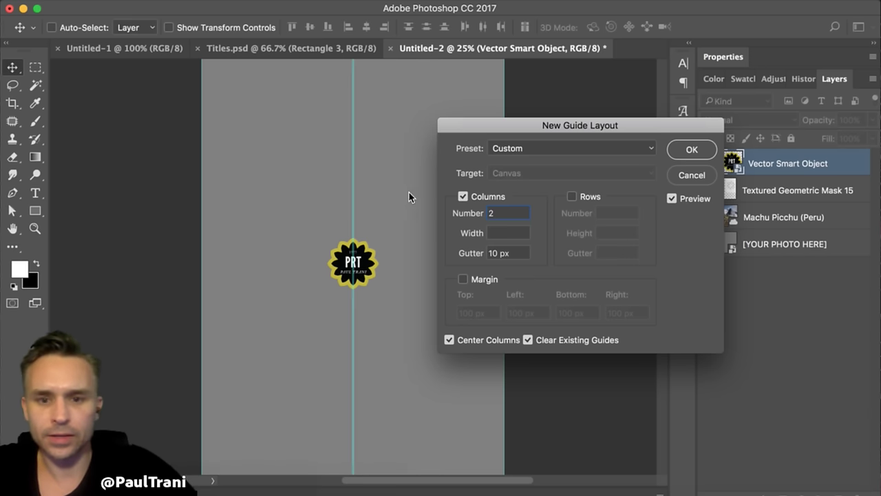
key("Tab")
type("0")
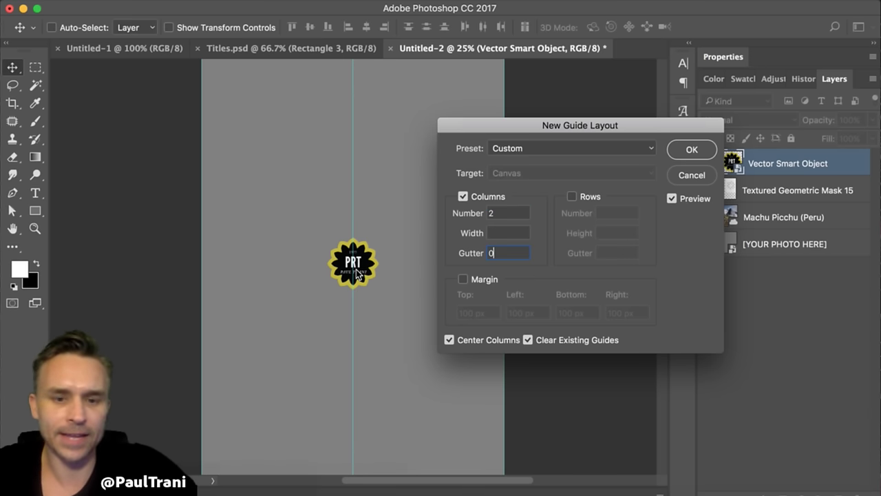
left_click(572, 197)
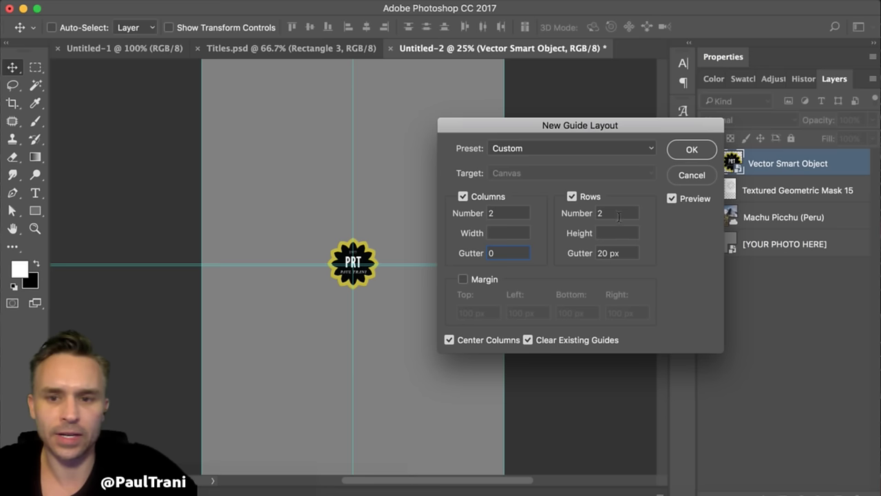
key("Tab")
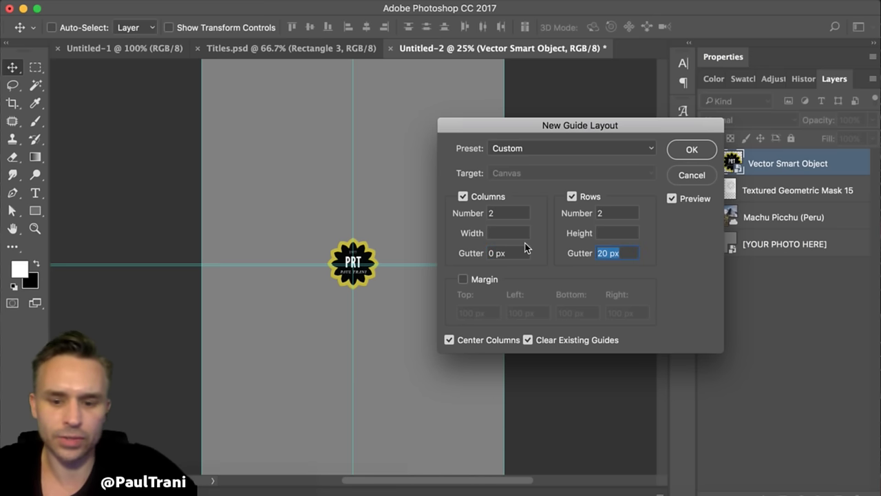
type("0")
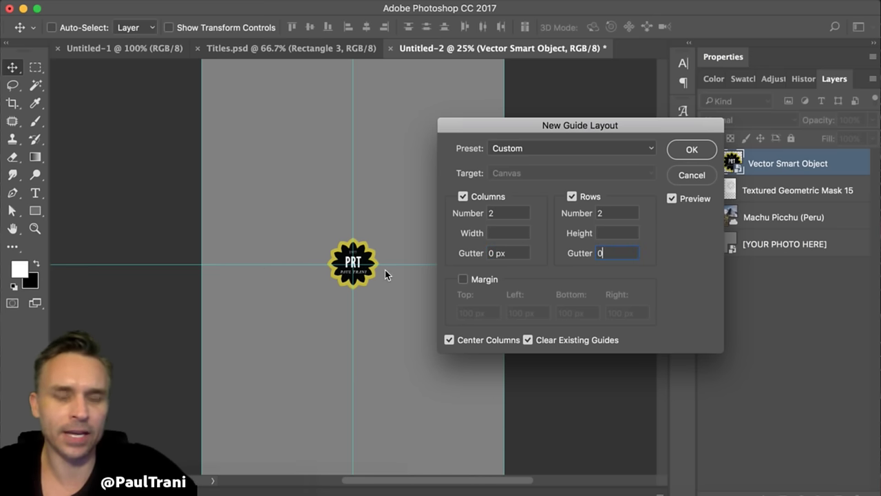
left_click_drag(519, 130, 432, 121)
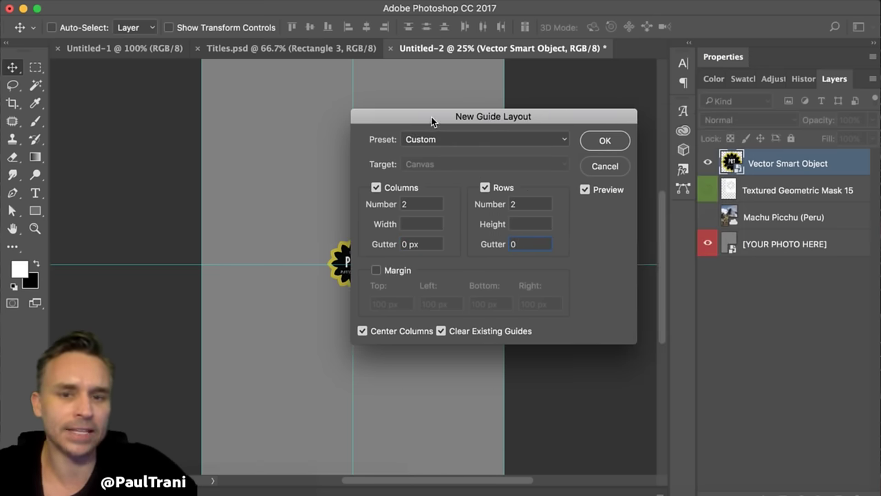
left_click(603, 165)
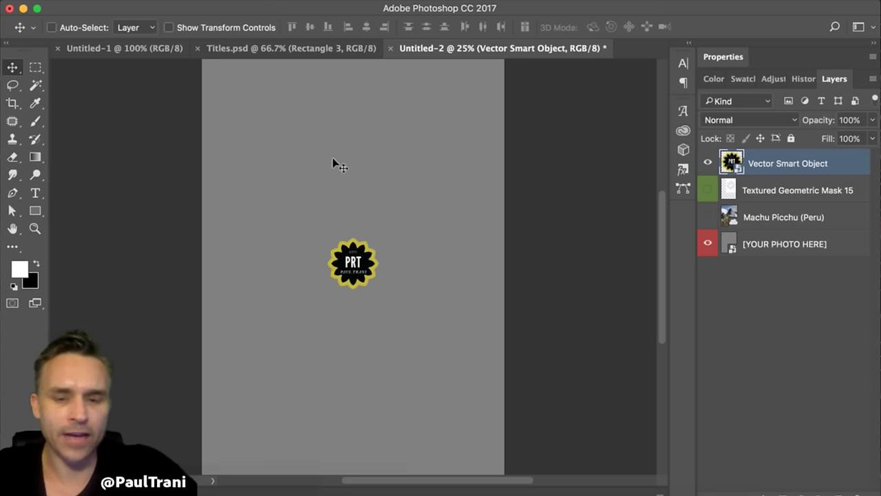
- Scale the PRT badge up to about 417% and centre it on the grey canvas
key("super+equal")
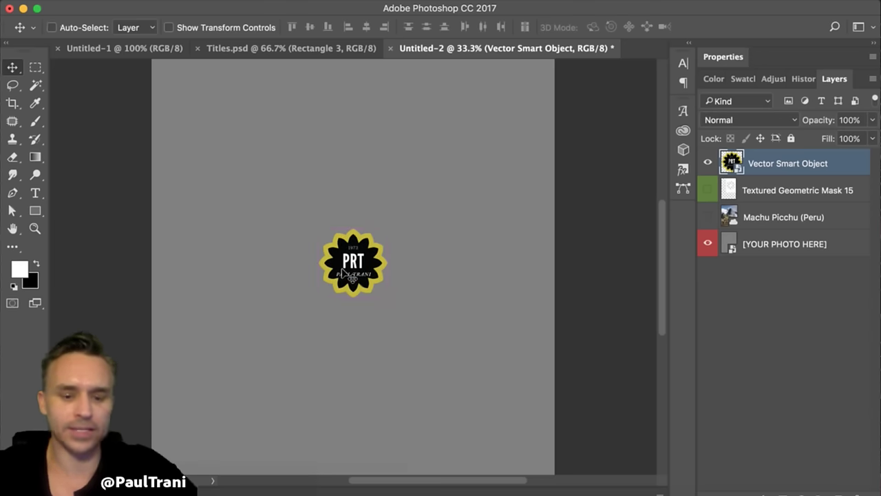
key("super+t")
left_click_drag(321, 230, 164, 73)
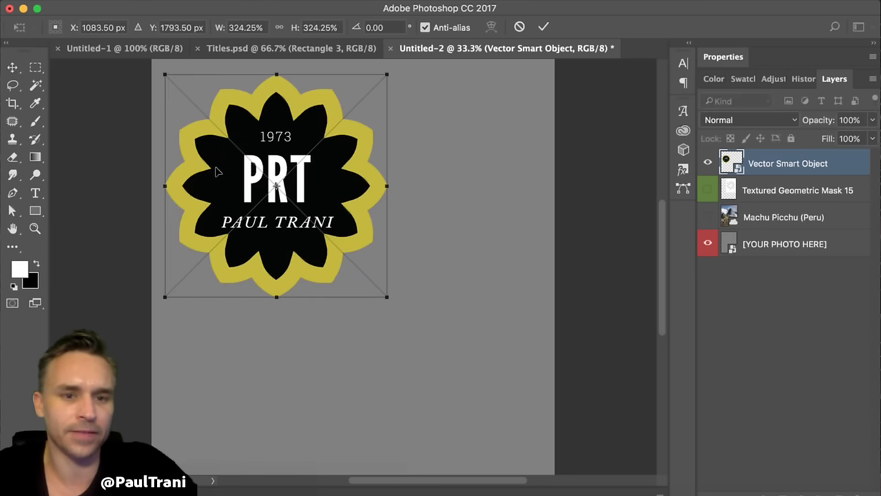
left_click_drag(219, 172, 320, 267)
left_click_drag(259, 382, 187, 456)
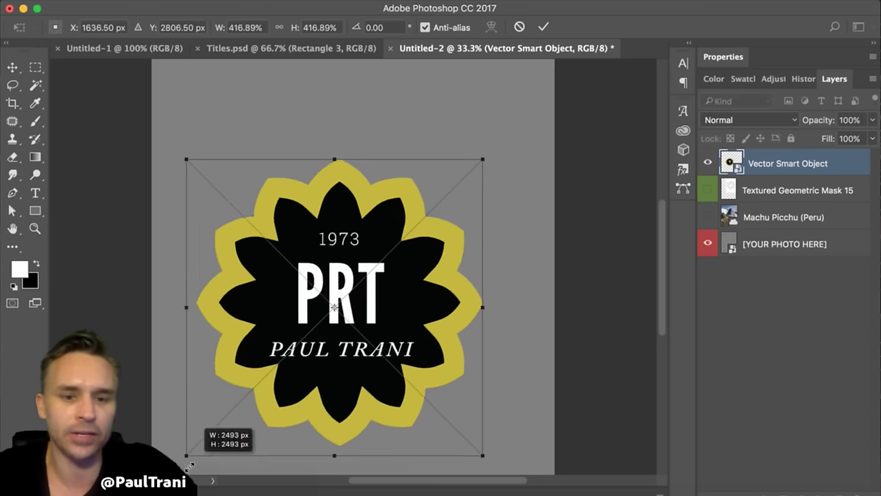
left_click_drag(262, 335, 274, 291)
key("Return")
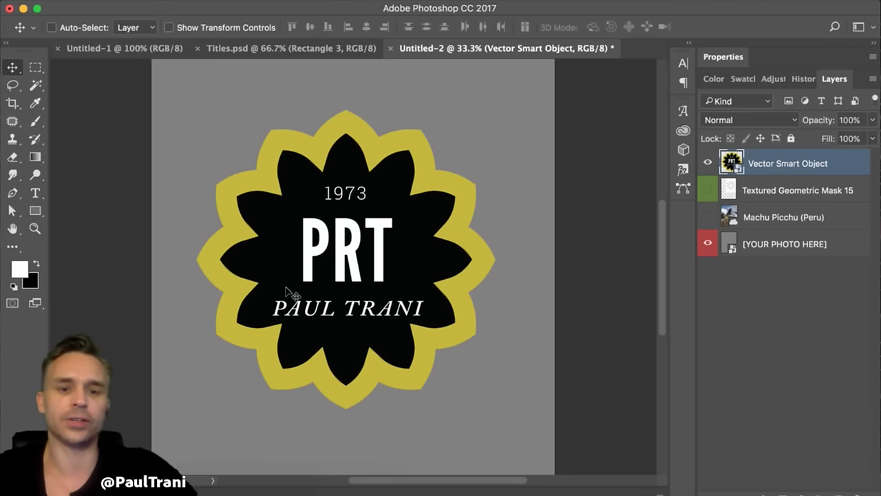
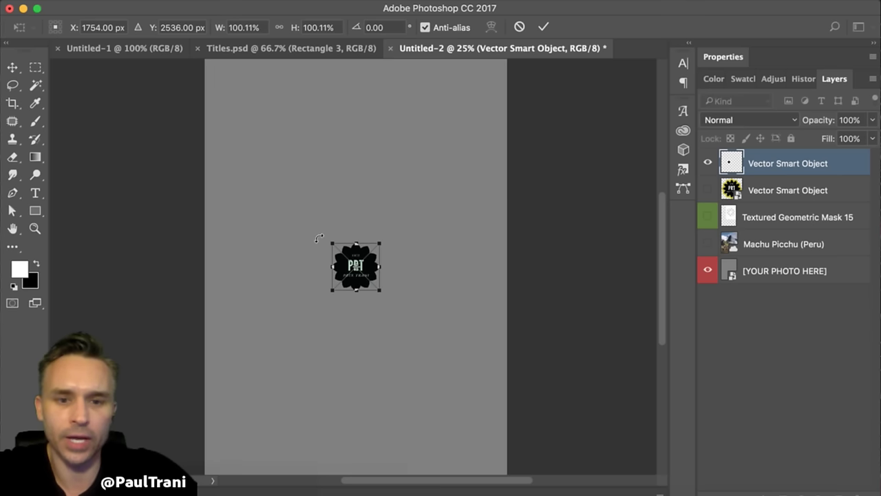
- Enlarge the PRT badge with Free Transform and move it toward the page centre
left_click_drag(333, 243, 262, 155)
key("Return")
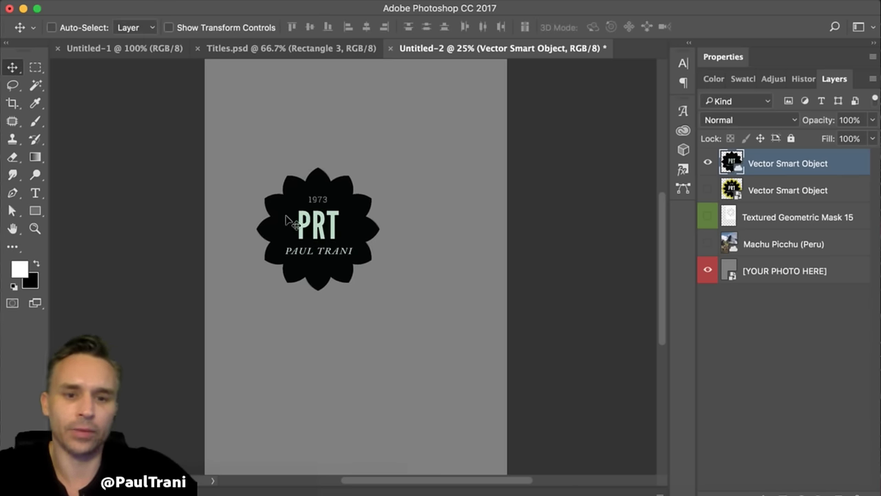
left_click_drag(289, 221, 327, 243)
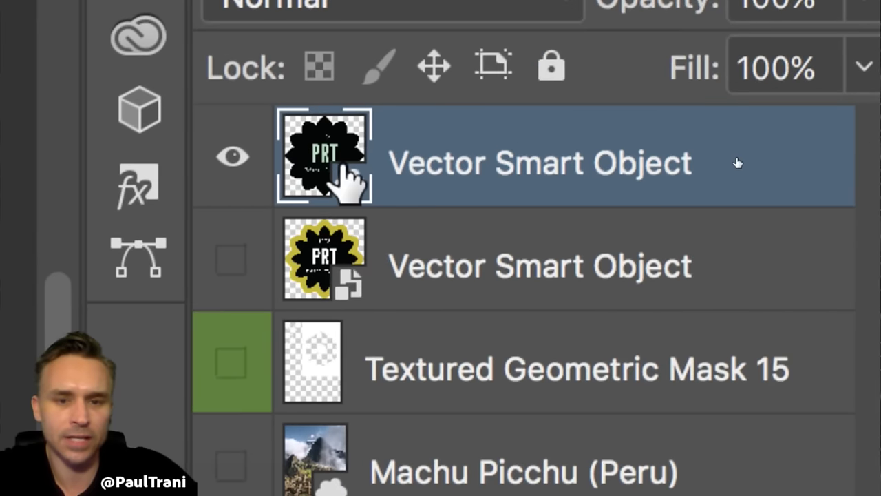
left_click(330, 261)
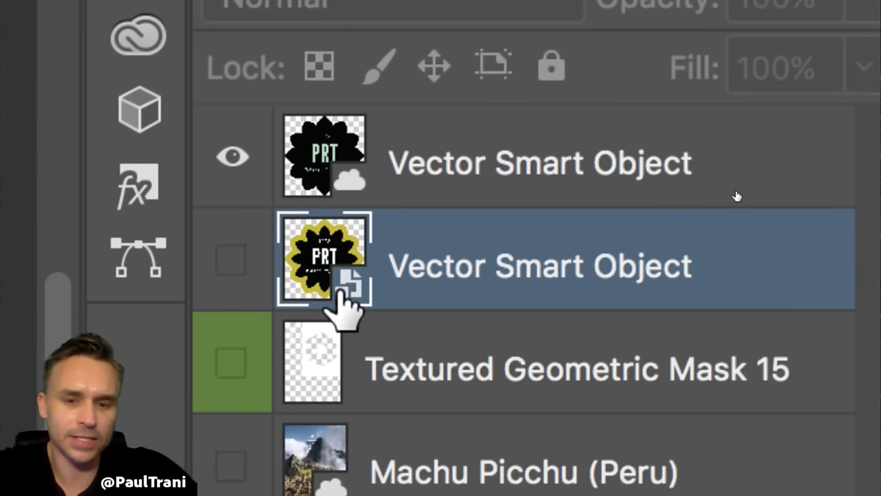
- Rename the top badge layer to 'CC Library Item'
left_click(399, 169)
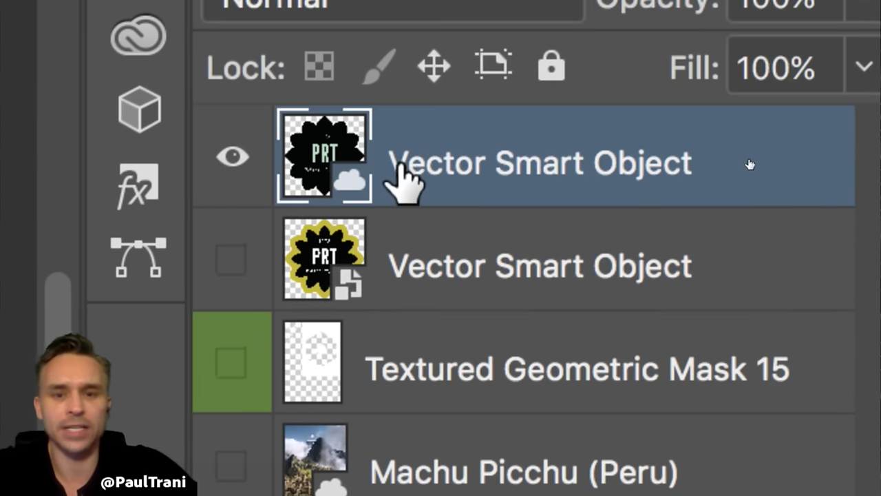
double_click(400, 169)
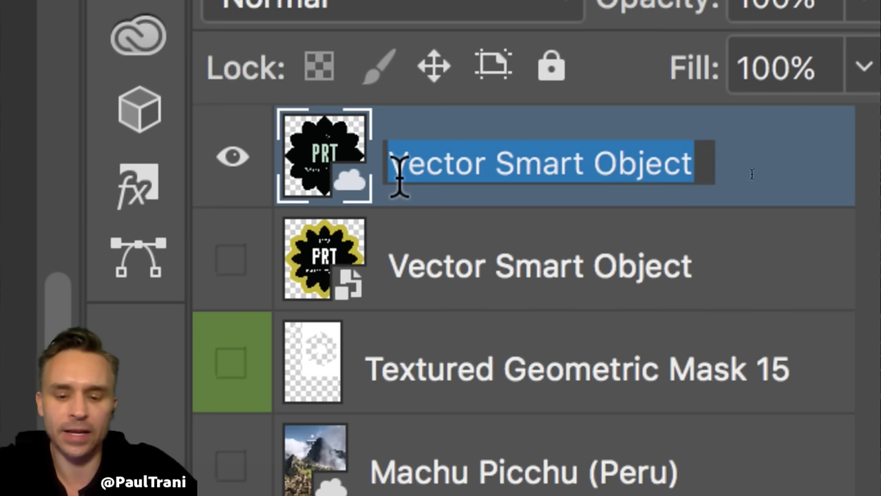
type("CC Liber")
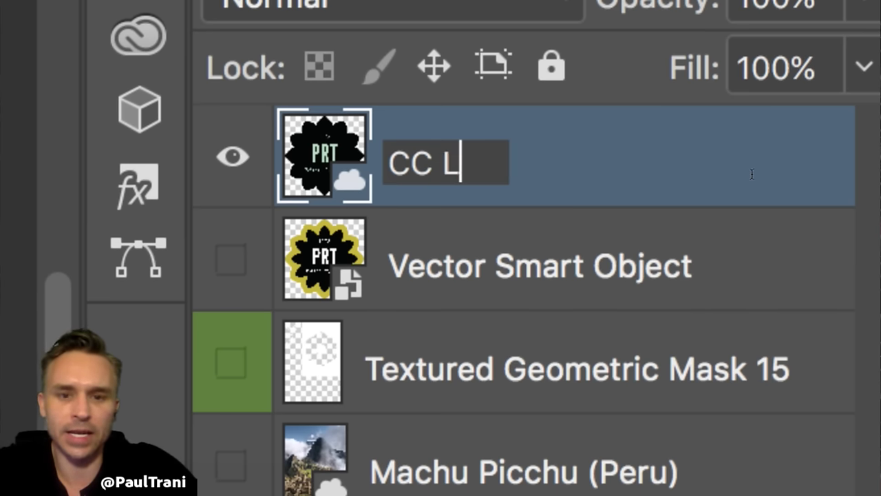
key("BackSpace")
key("BackSpace")
type("r")
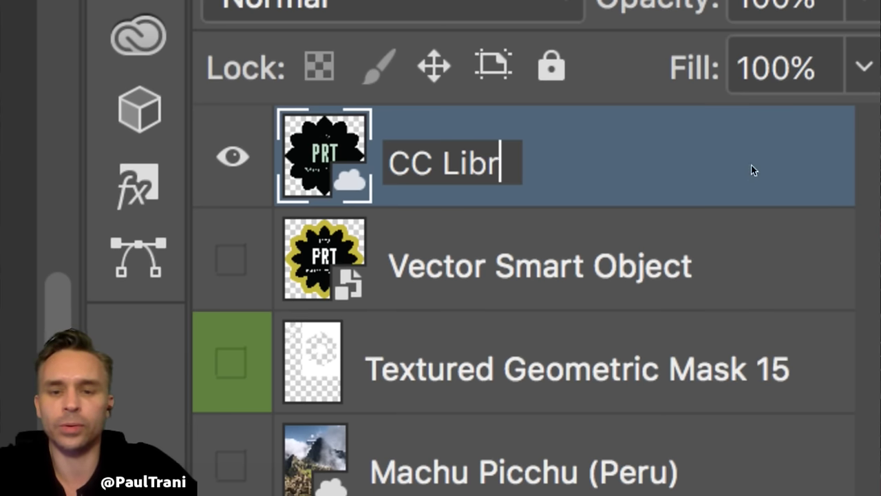
type("ary Item")
key("Return")
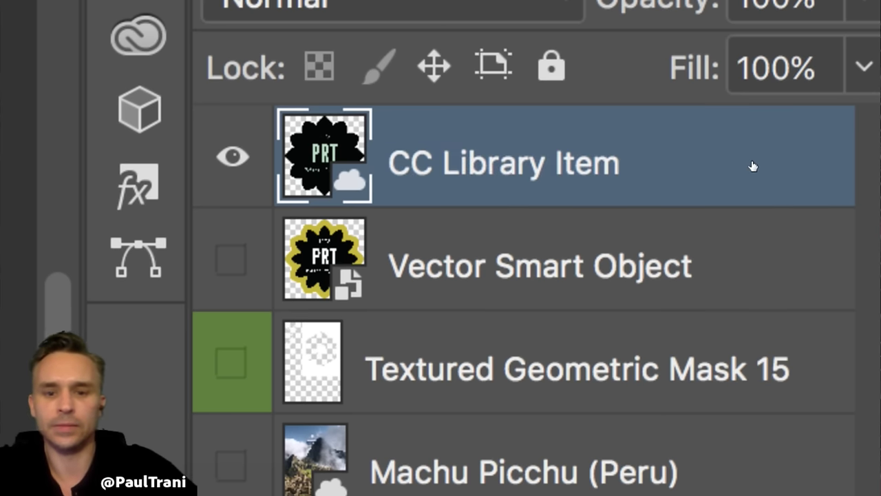
- Append '(super smart)' so the layer reads 'CC Library Item (super smart)'
left_click(429, 275)
left_click(433, 172)
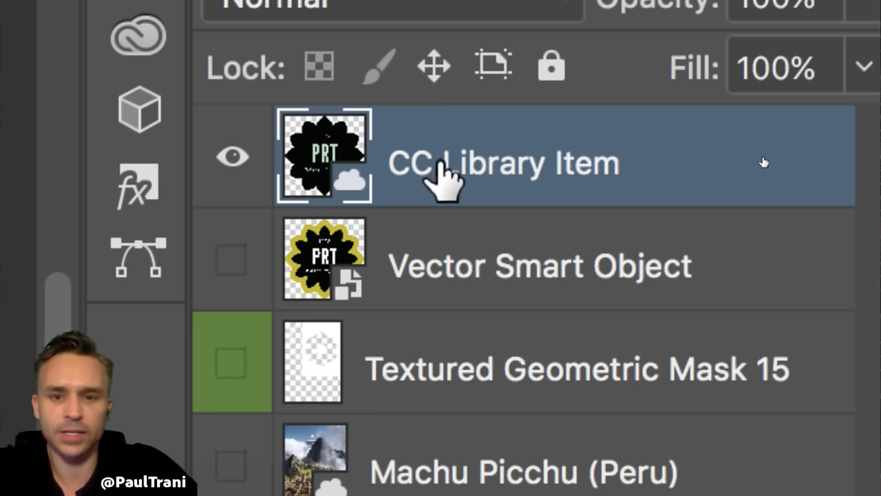
double_click(436, 171)
key("Right")
type("(super s")
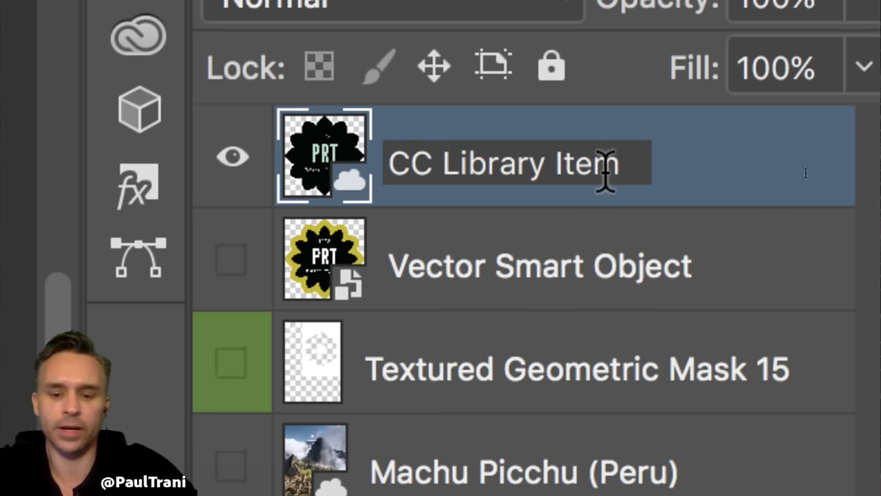
type("mart")
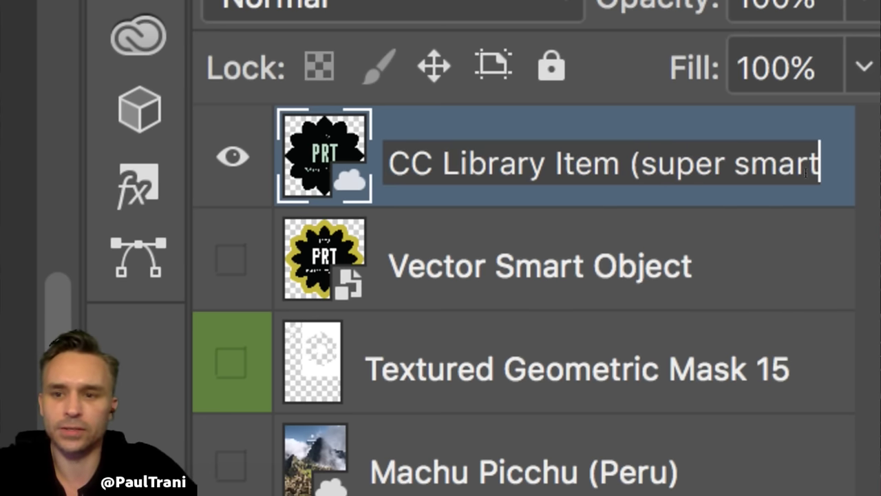
key("Return")
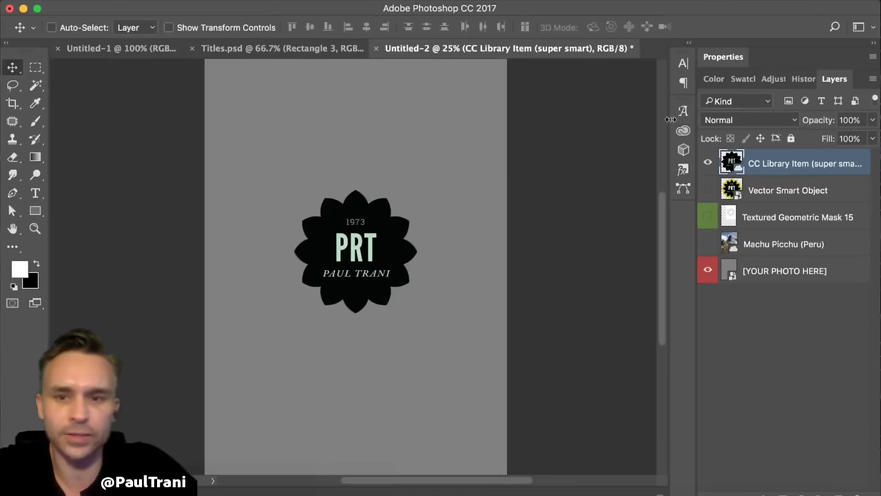
left_click(689, 45)
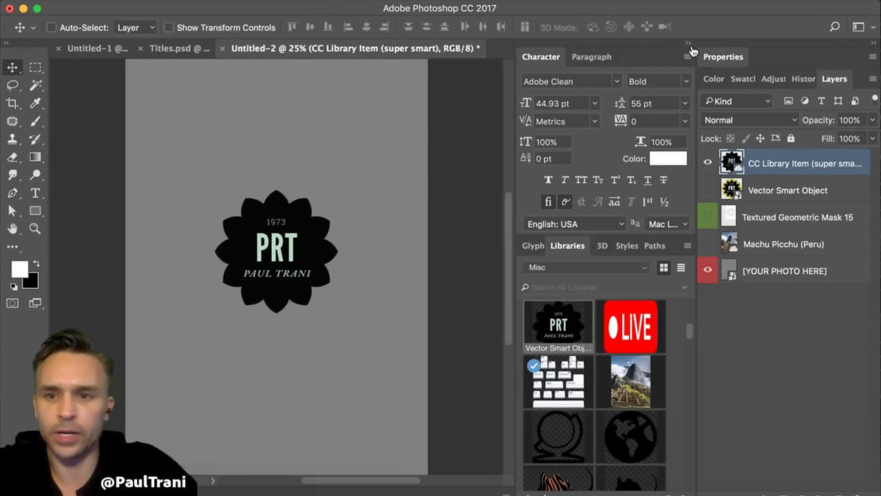
- Collapse the Character panel and scroll through the Misc library's colours and graphics
double_click(634, 58)
scroll(607, 110, "up", 5)
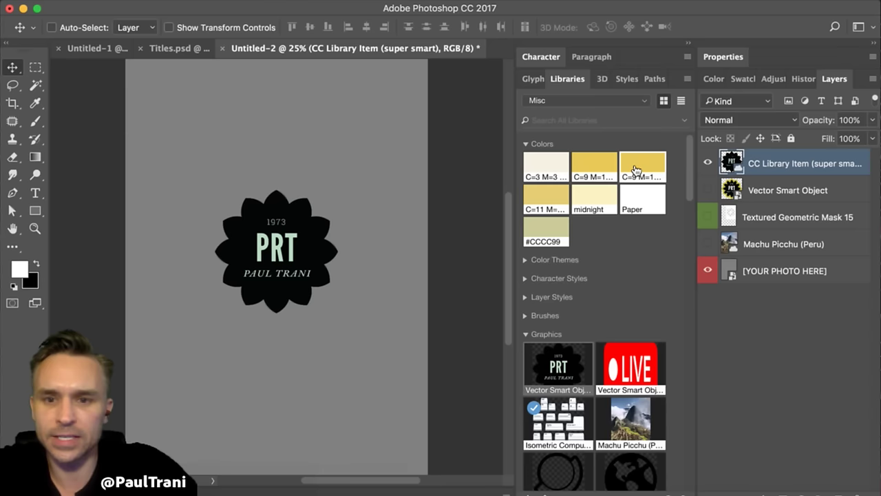
scroll(604, 269, "down", 3)
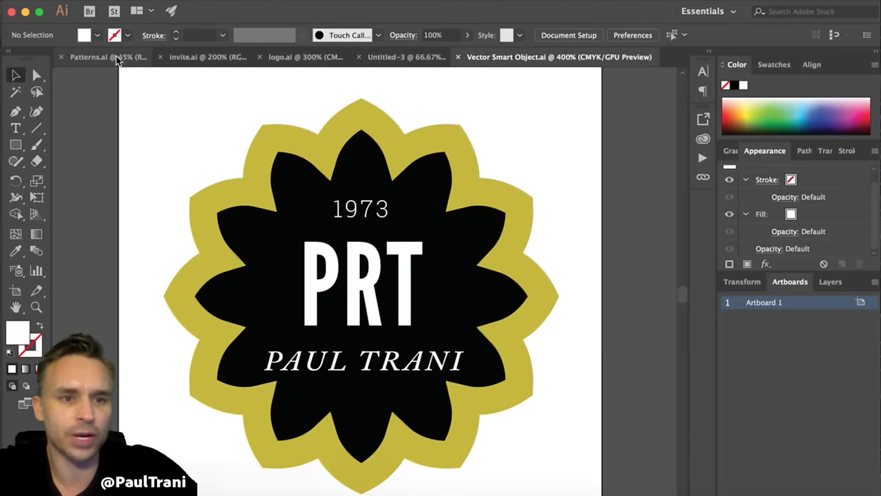
- Select and copy the pink-and-yellow pattern in Patterns.ai, then switch back to Photoshop
left_click(117, 60)
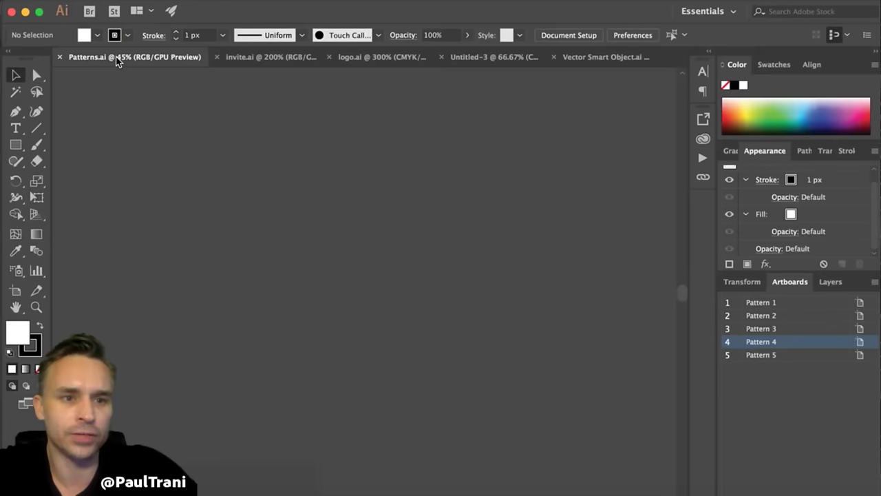
left_click(213, 336)
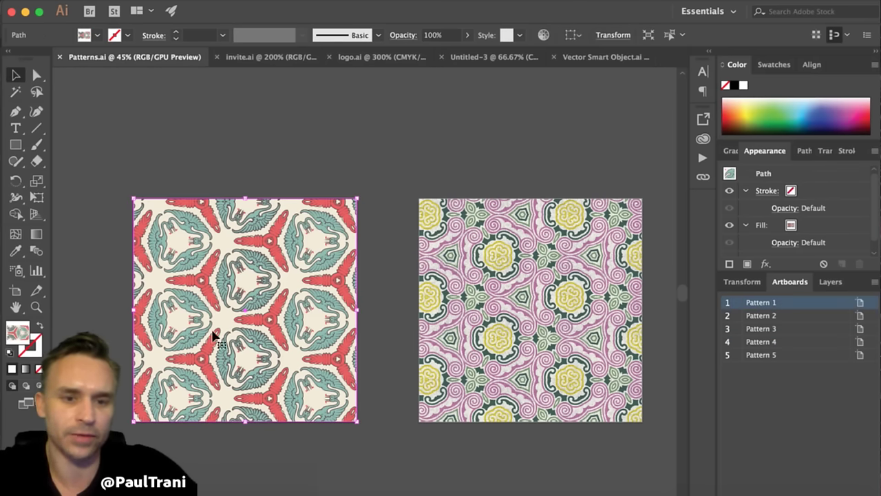
scroll(213, 336, "right", 10)
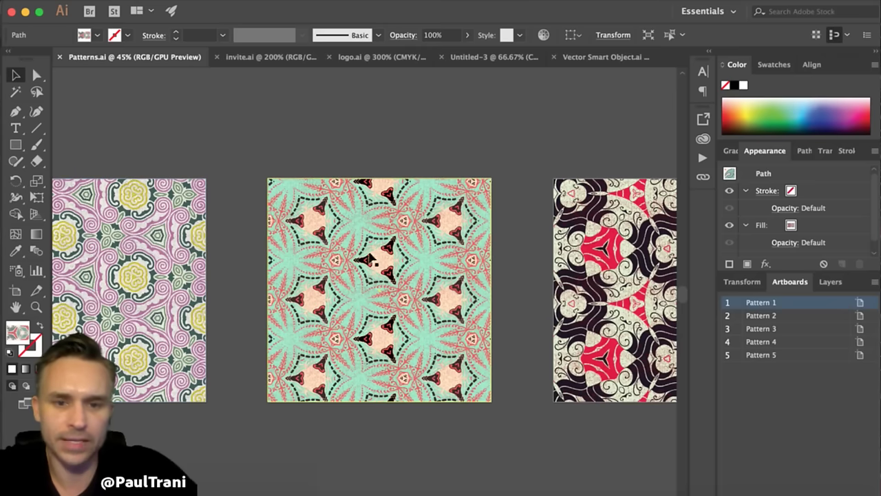
left_click(369, 258)
left_click(117, 255)
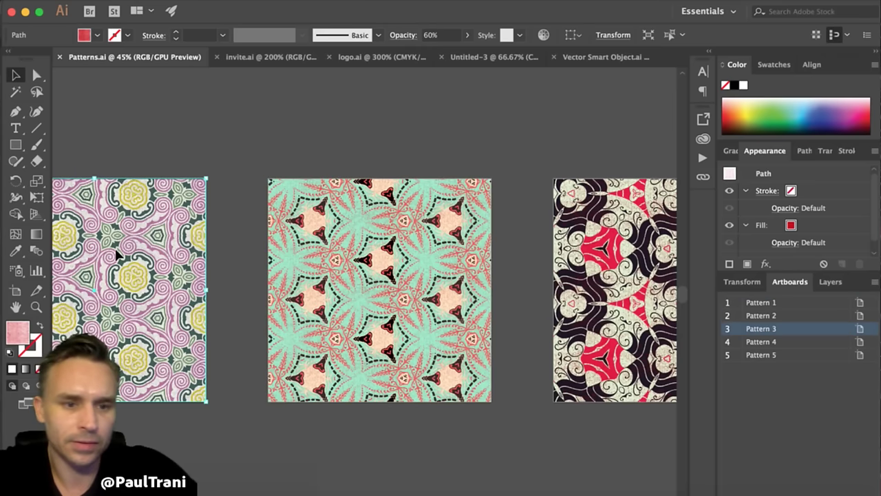
key("shift+Page_Up")
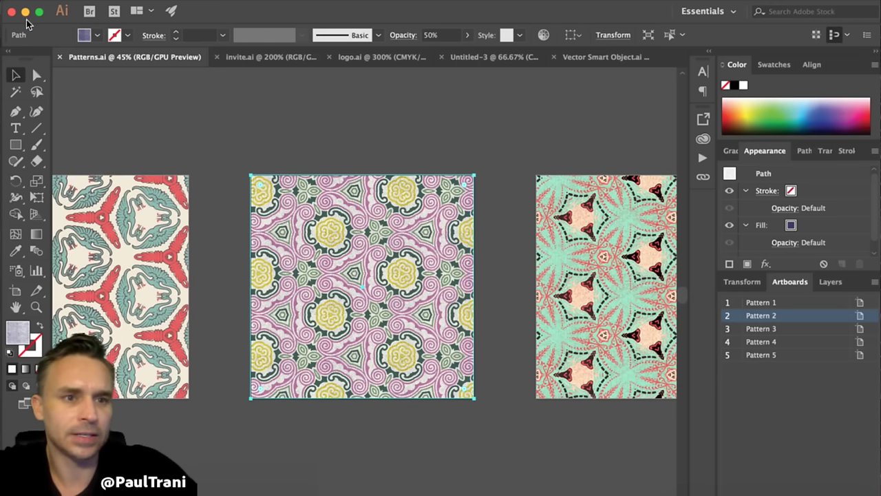
key("super+Tab")
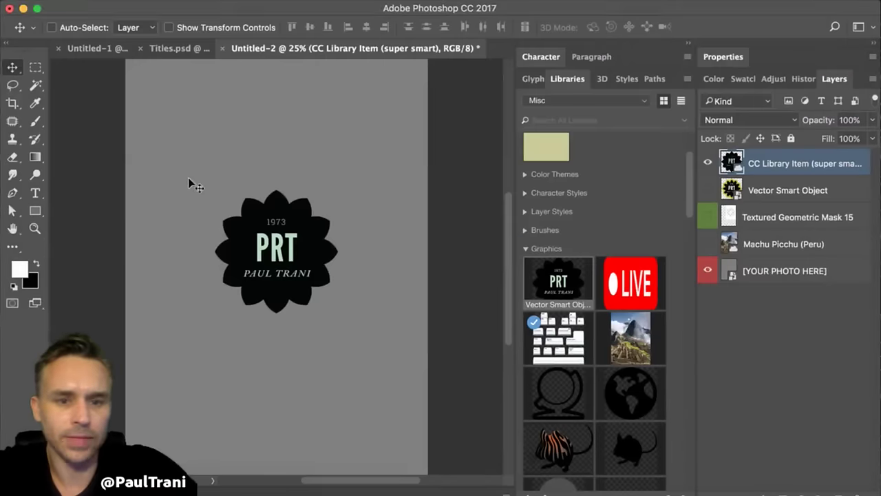
- Paste the pattern as a smart object added to the current library, then delete its layer
key("super+v")
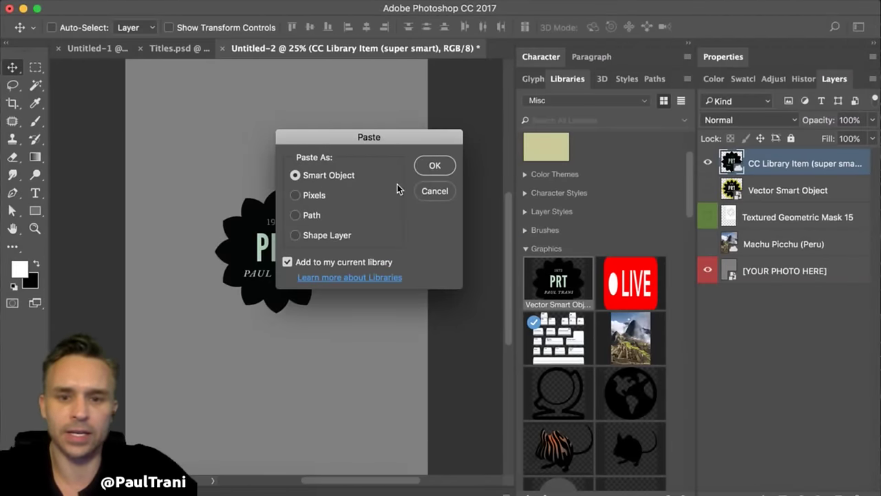
key("Return")
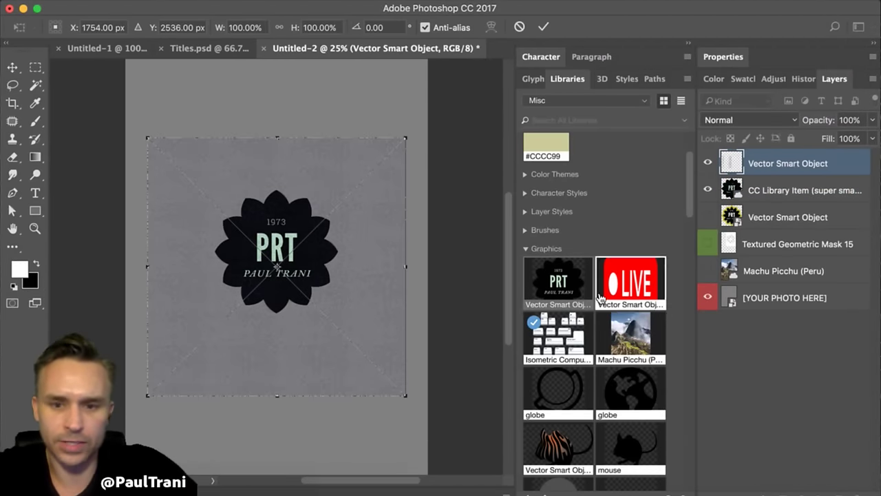
key("Return")
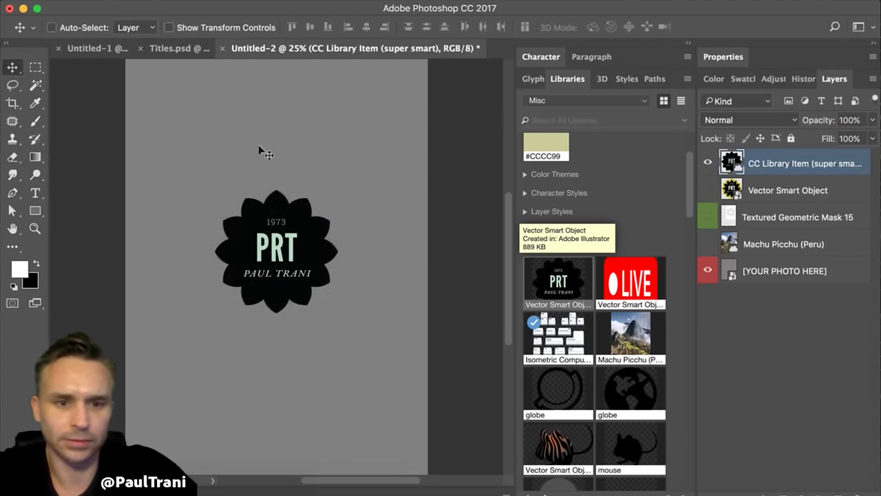
left_click(854, 493)
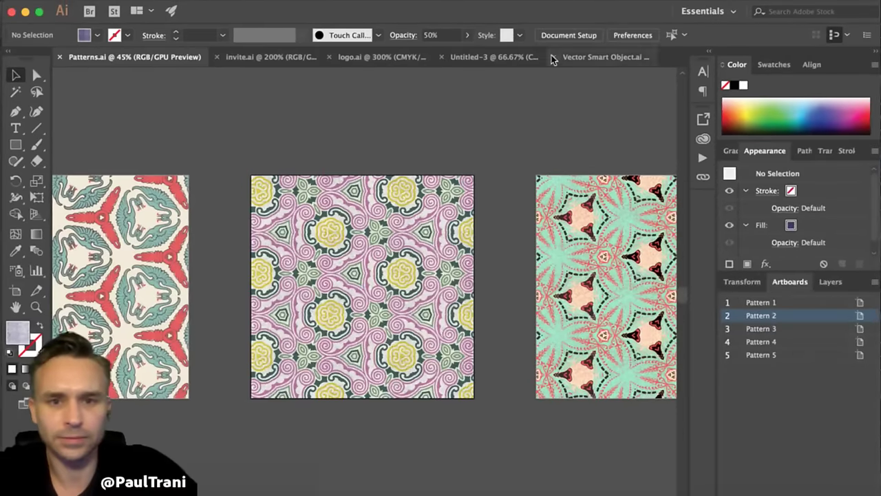
- Browse the open Illustrator documents and settle on the Untitled-3 artboards
left_click(555, 58)
left_click(383, 59)
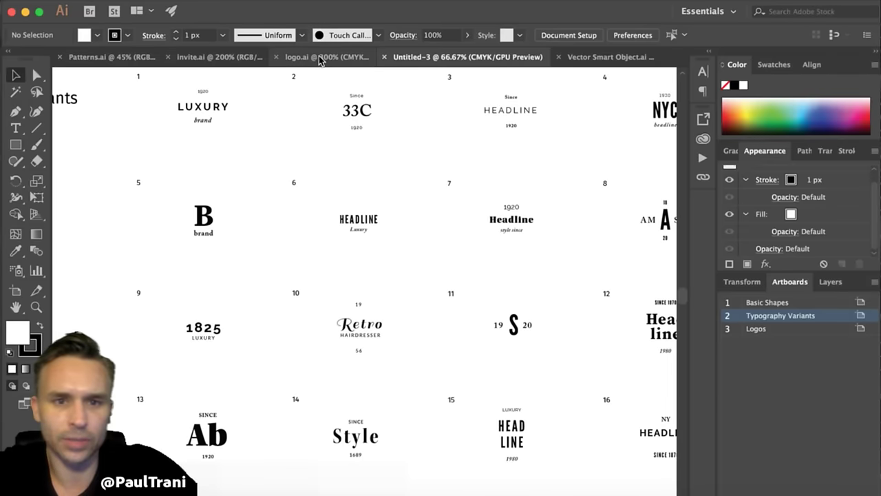
left_click(318, 59)
left_click(491, 57)
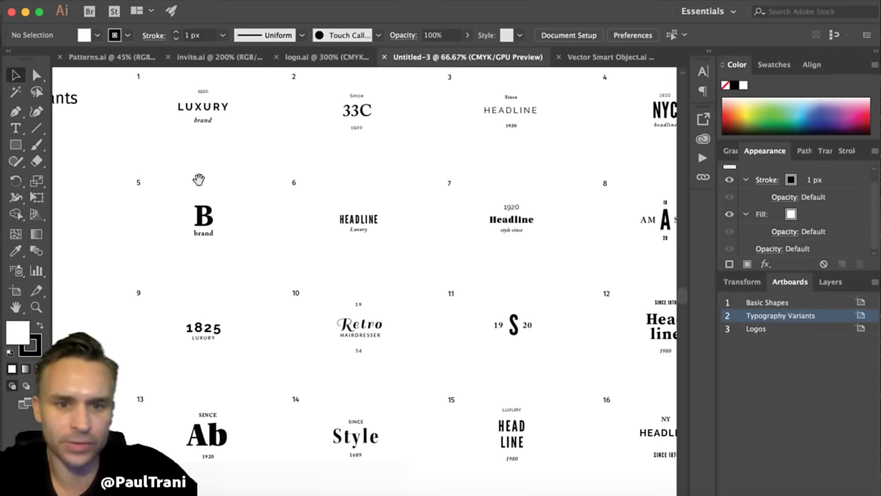
scroll(376, 213, "left", 10)
scroll(542, 230, "left", 6)
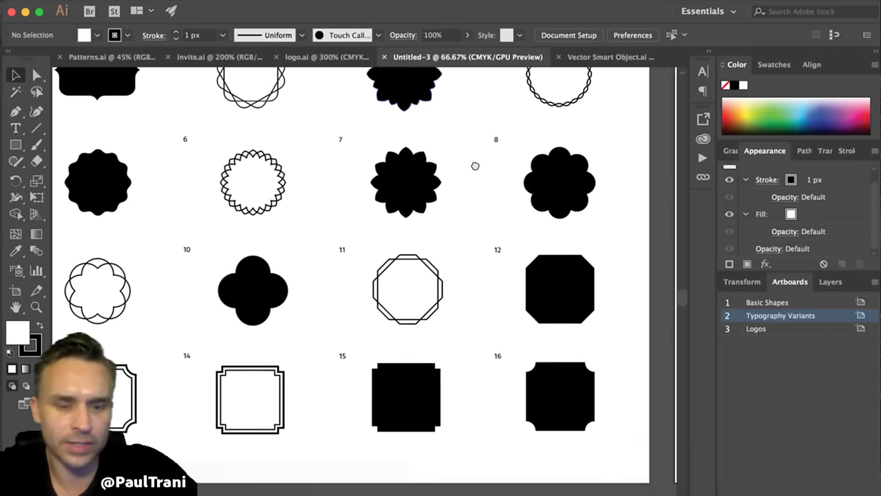
- Ungroup the basic shapes, isolate octagon 11, and paste it into Photoshop
left_click(373, 309)
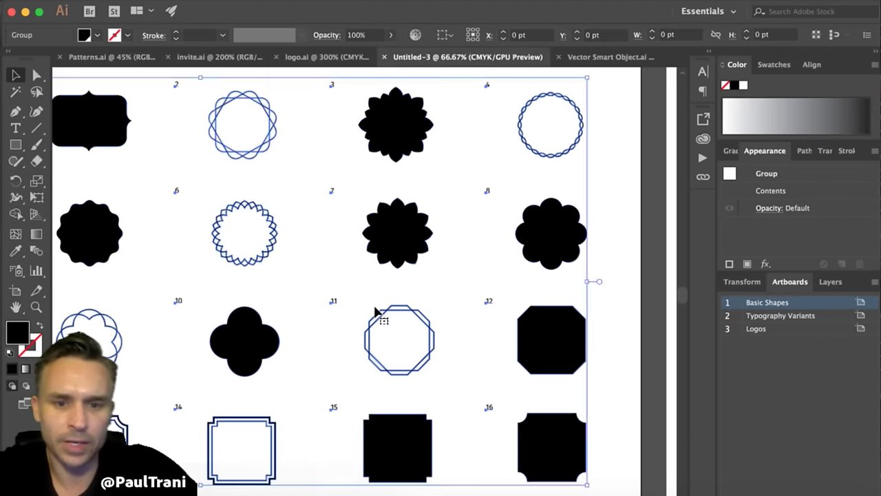
right_click(374, 315)
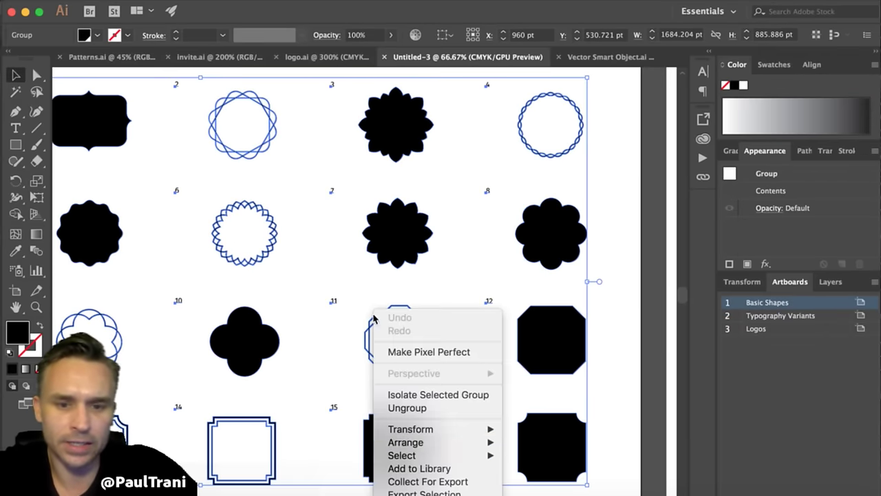
left_click(407, 408)
left_click(358, 334)
left_click(363, 333)
right_click(363, 333)
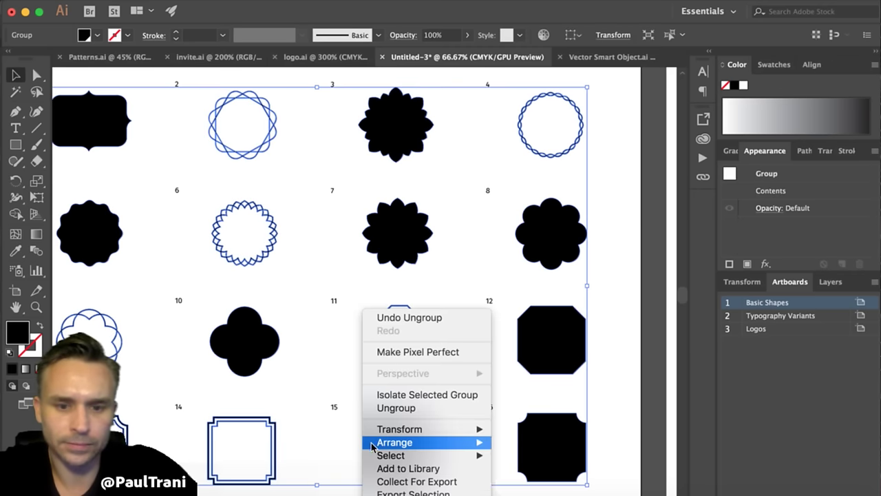
left_click(380, 409)
left_click(332, 357)
left_click(368, 342)
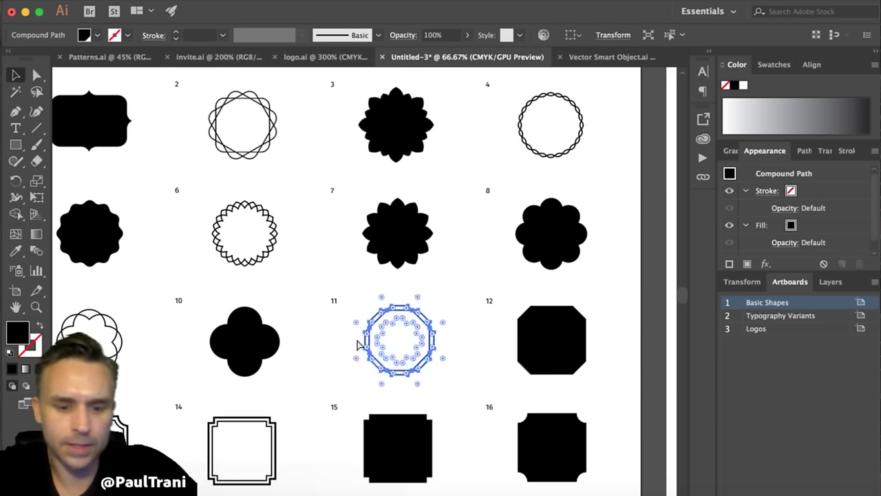
left_click(27, 12)
key("super+v")
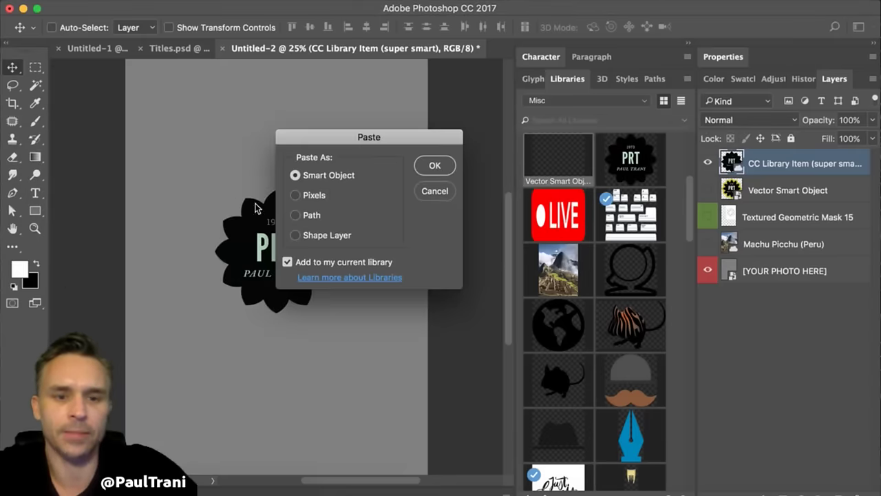
- Paste the double octagon as a smart object, scaled up and centred around the PRT badge
left_click(435, 165)
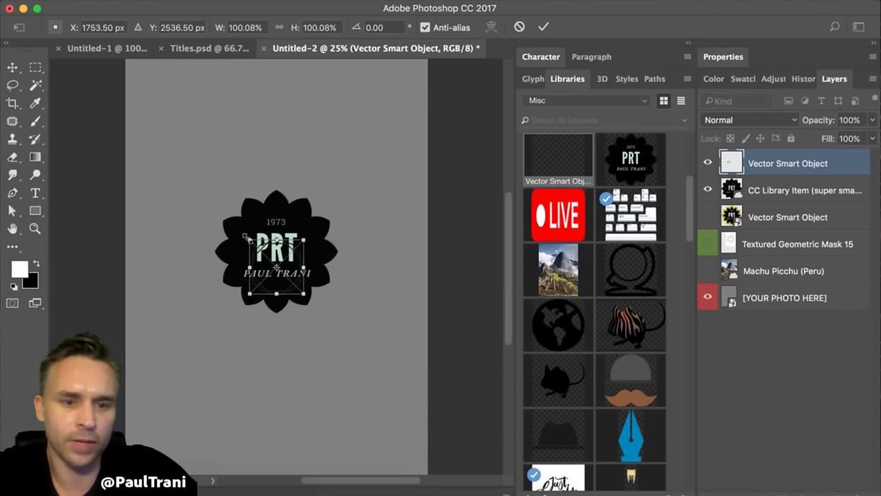
left_click_drag(250, 239, 165, 155)
left_click_drag(179, 221, 230, 247)
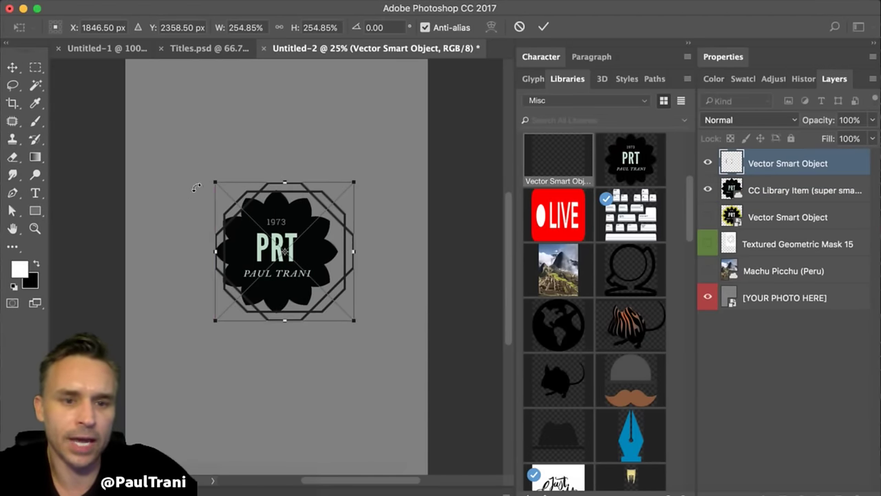
left_click_drag(213, 182, 197, 171)
key("Return")
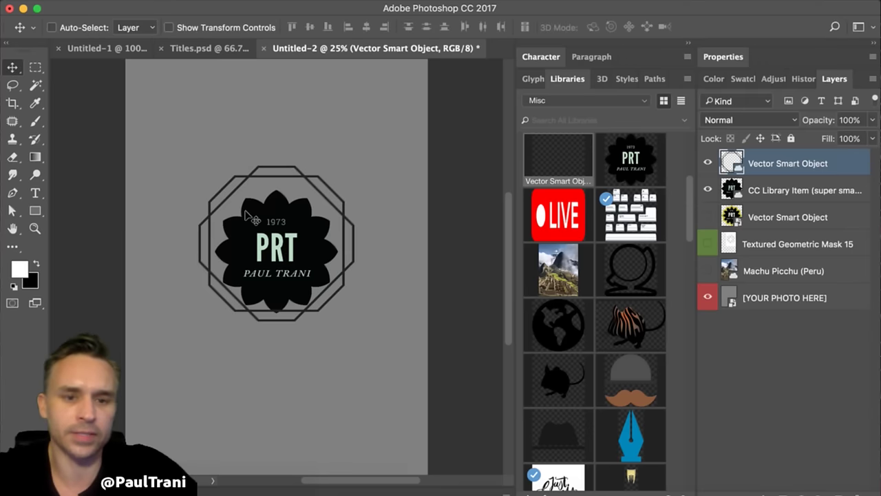
left_click_drag(225, 217, 244, 226)
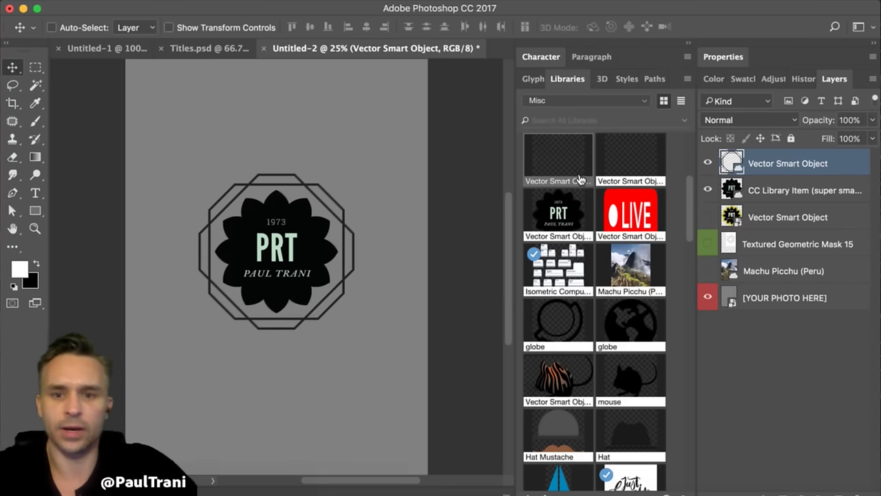
- Delete the duplicate Vector Smart Object graphic from the Misc library
right_click(619, 166)
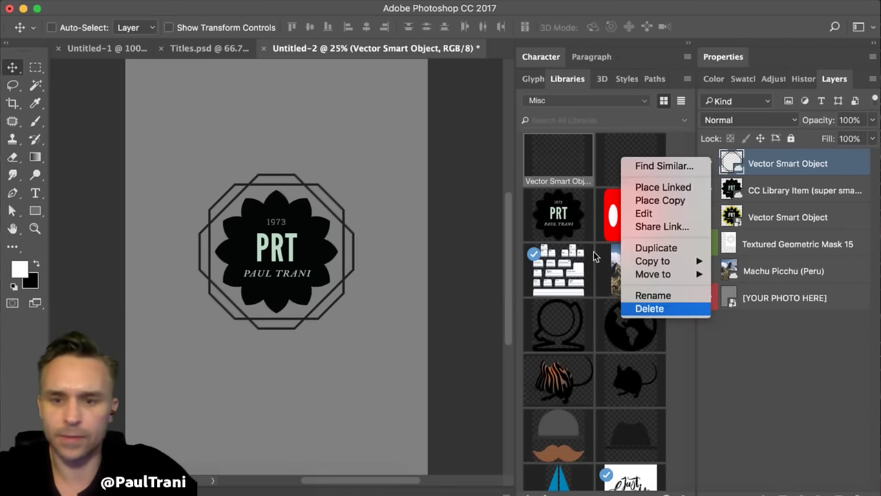
left_click(640, 309)
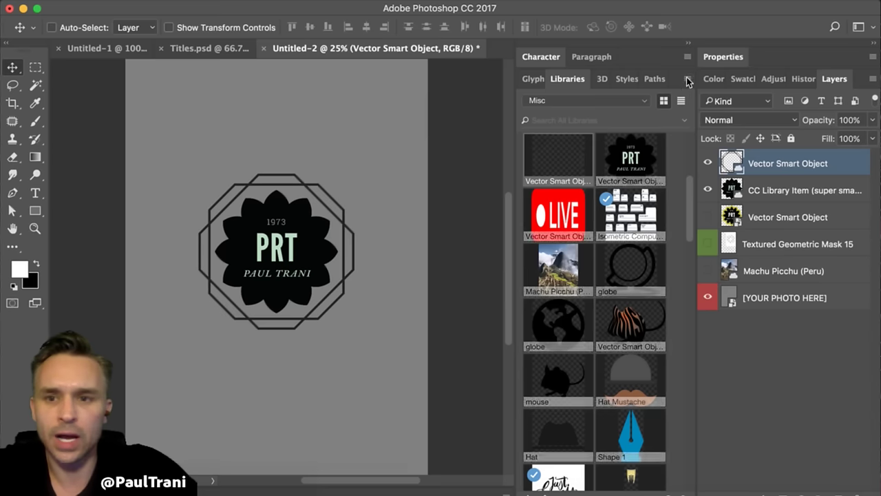
left_click(688, 80)
- Create a new library named 'Pauls Branding'
left_click(578, 83)
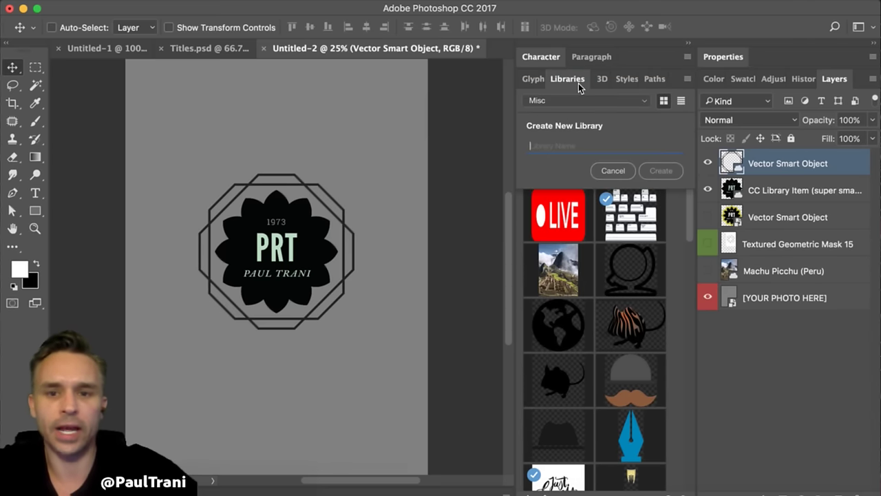
type("Pauls Bran")
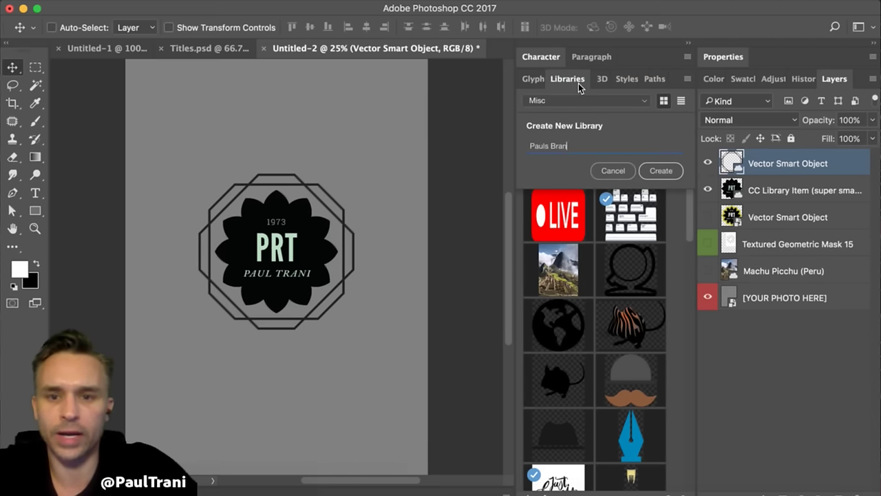
type("ding")
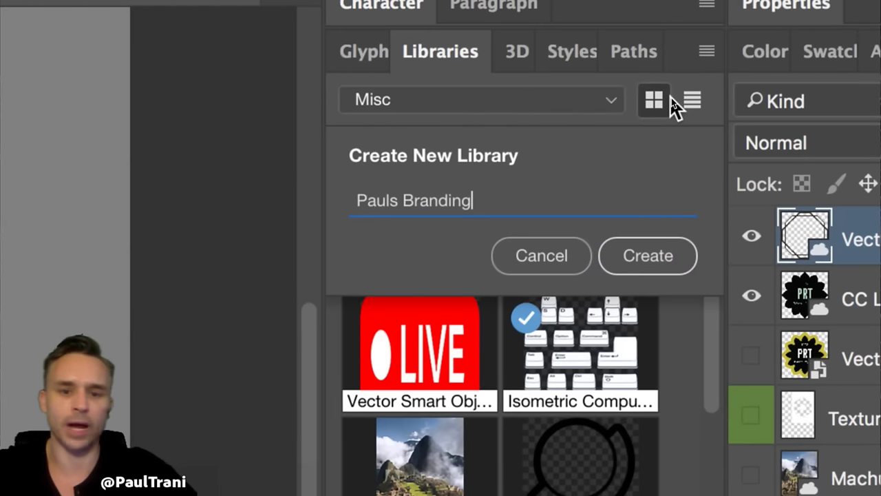
key("Return")
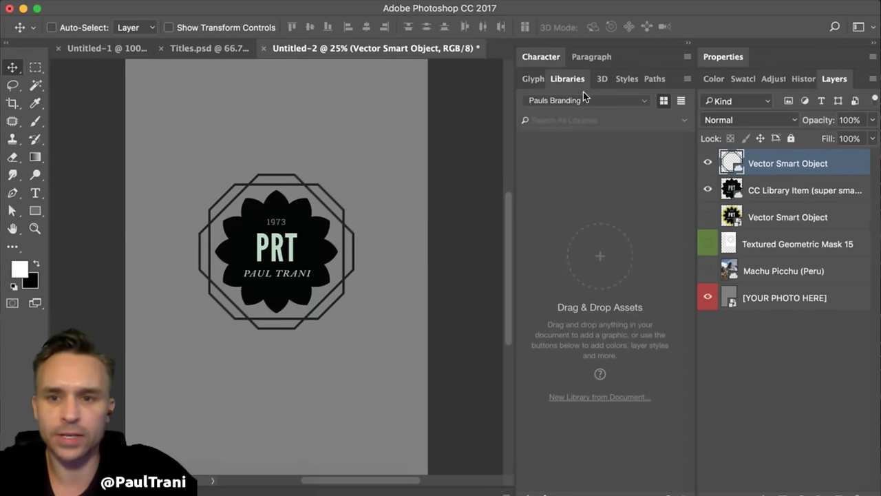
- Move the frame graphic from the Misc library into Pauls Branding
left_click(586, 101)
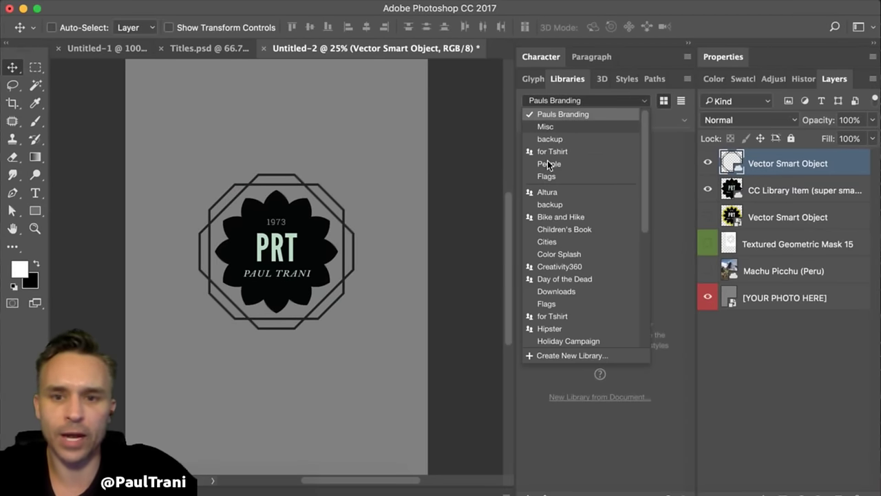
left_click(545, 127)
scroll(561, 348, "down", 3)
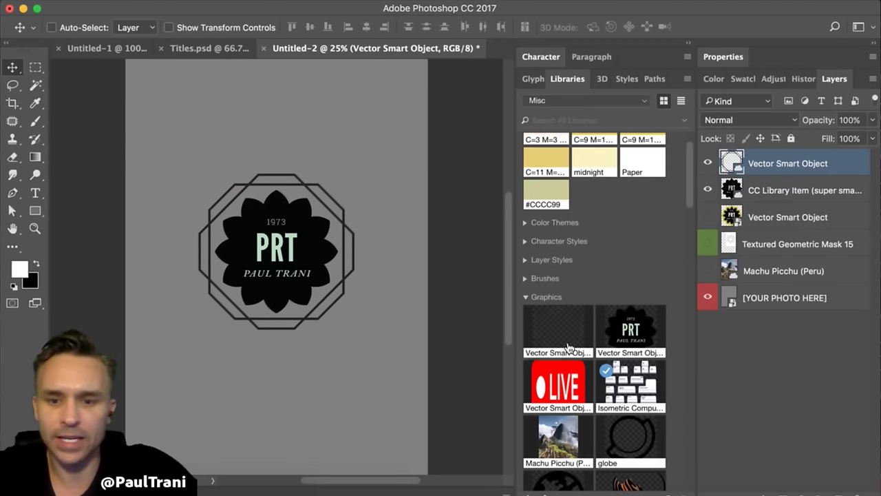
right_click(549, 336)
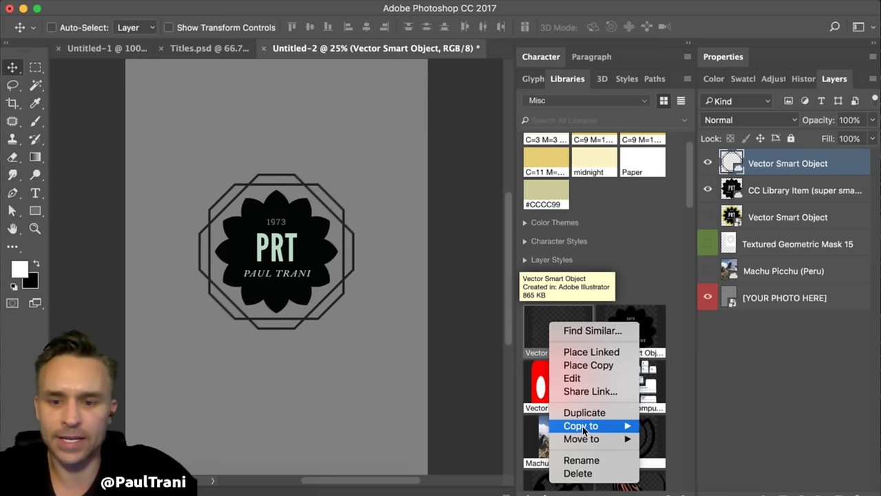
mouse_move(587, 441)
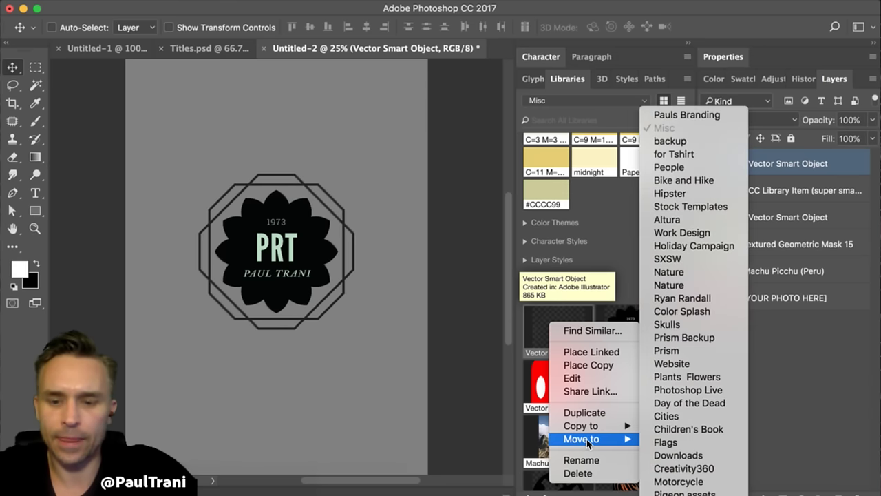
left_click(682, 117)
- Move the PRT badge graphic into Pauls Branding and open that library
right_click(549, 336)
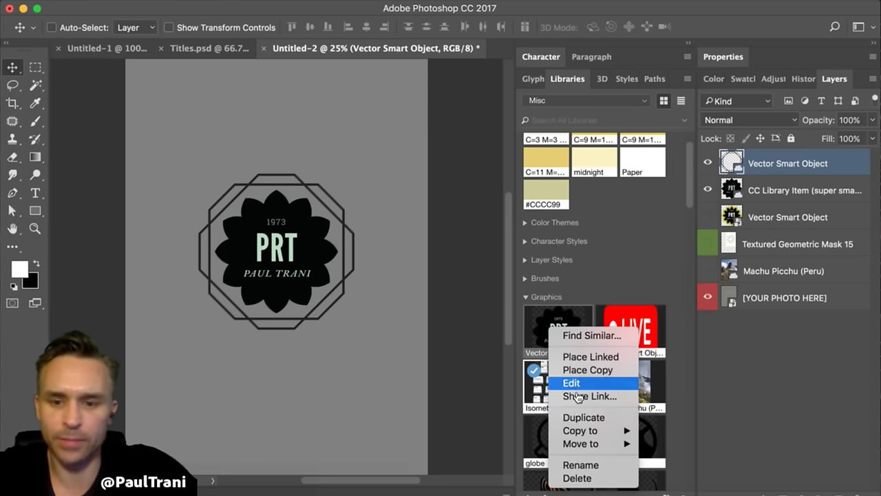
mouse_move(580, 444)
left_click(682, 128)
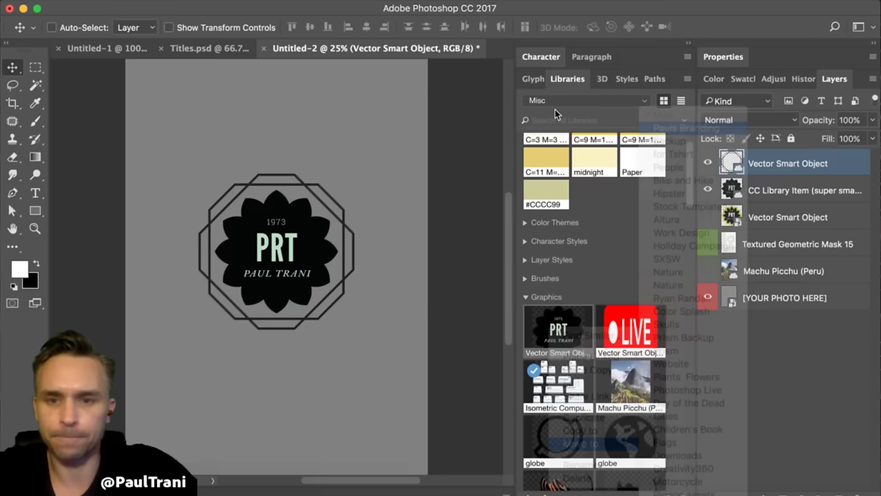
left_click(555, 105)
left_click(554, 127)
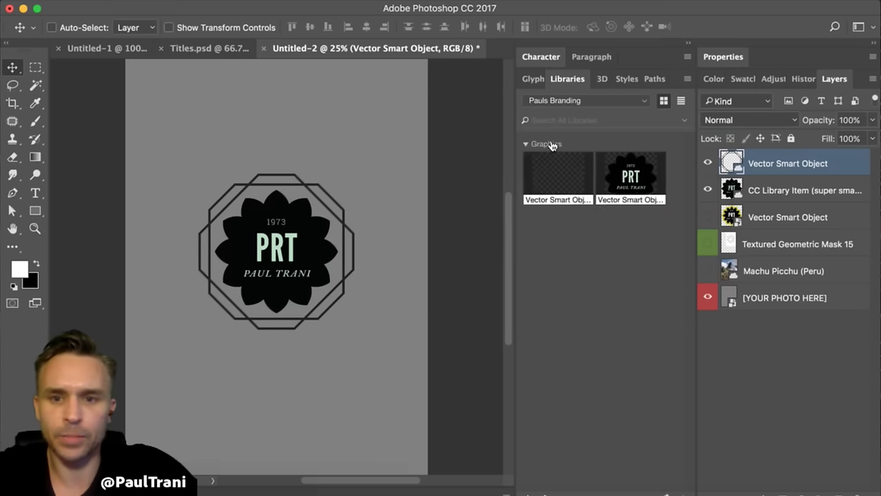
- Rename the library graphics 'Logo' and 'frame', then bring the Desktop Finder window forward
double_click(630, 201)
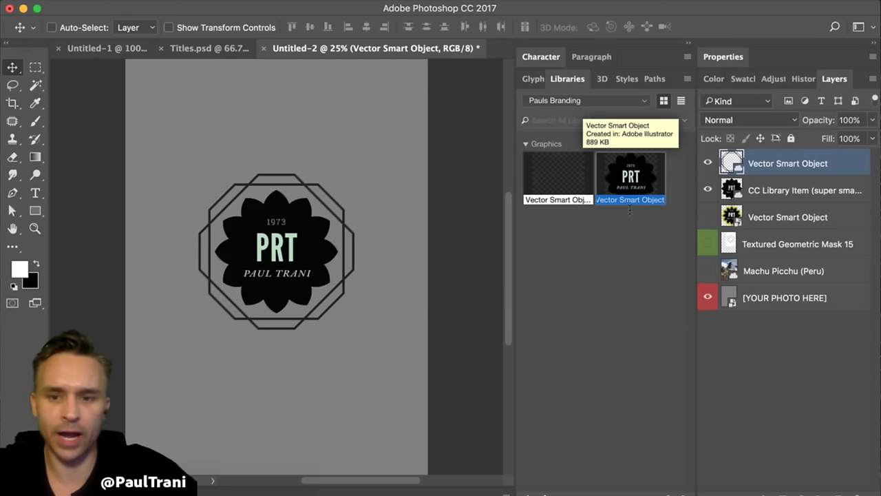
type("Logo")
key("Return")
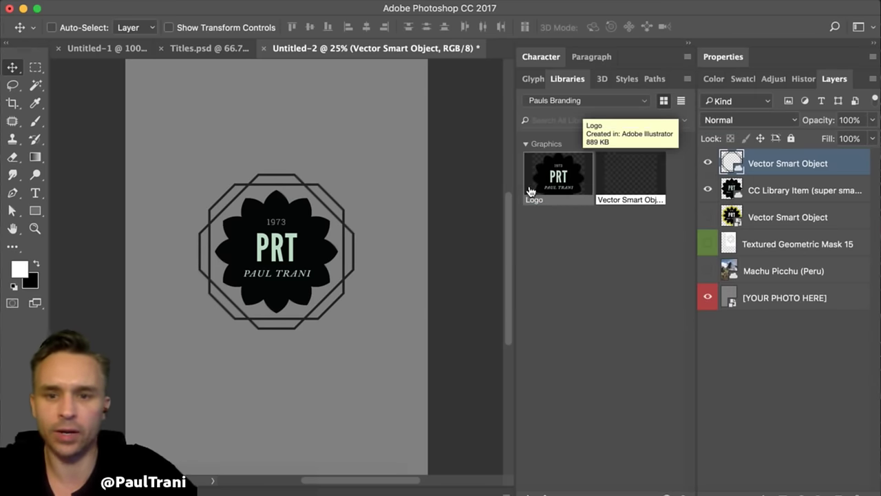
double_click(609, 201)
type("frame")
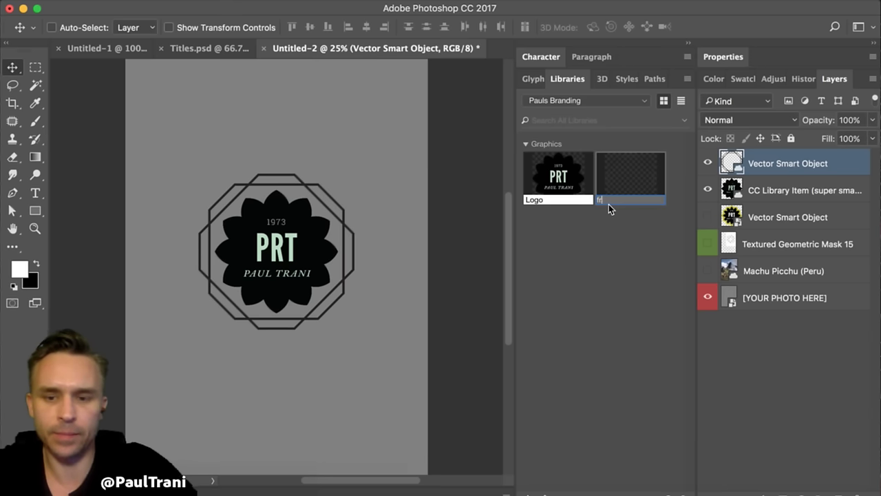
key("Return")
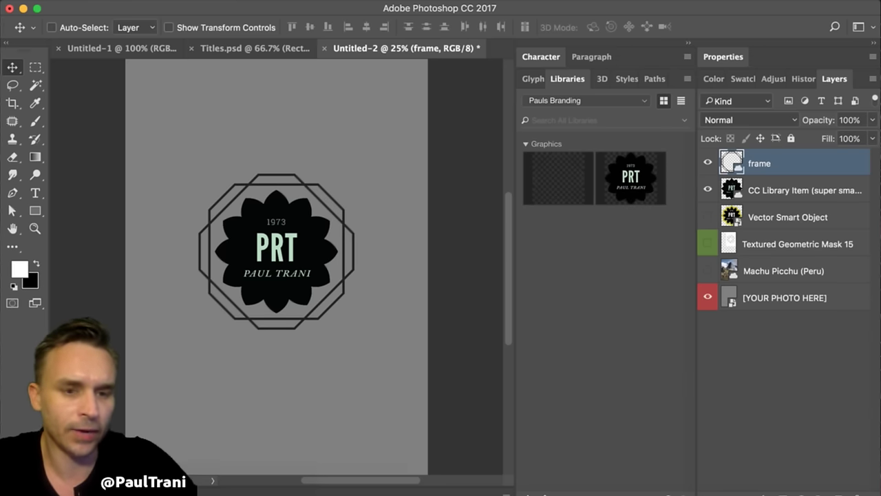
key("super+Tab")
left_click_drag(489, 144, 216, 55)
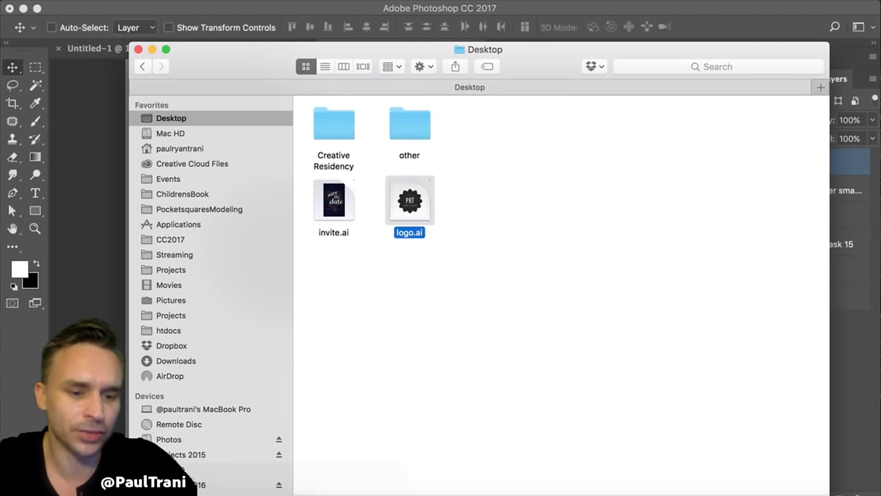
- Open logo.ai, fill the black flower badge with red, and save it
key("super+o")
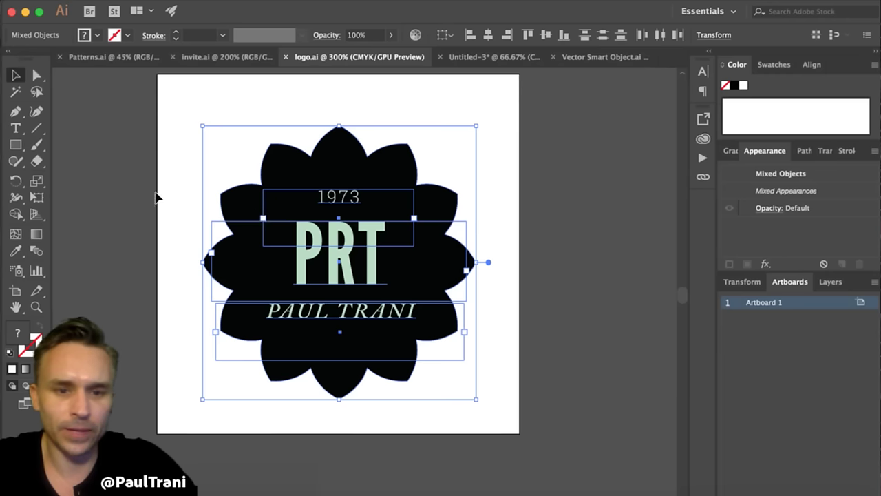
left_click(156, 198)
left_click(221, 203)
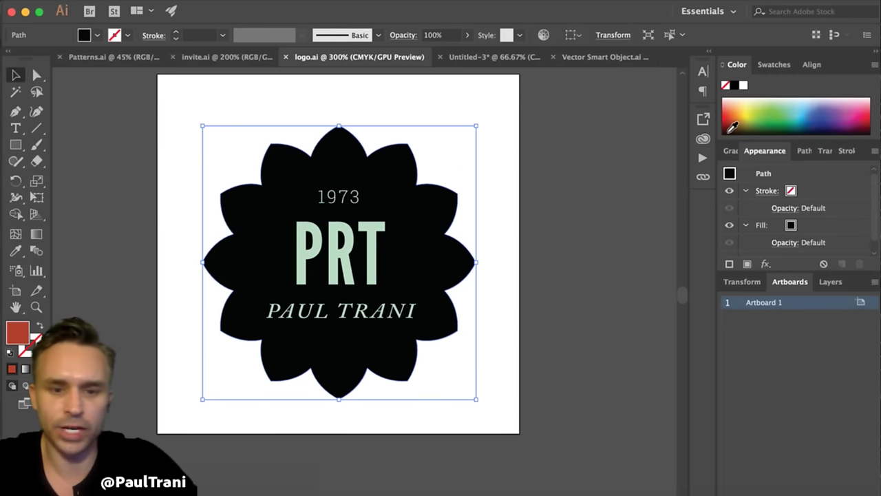
left_click(733, 127)
left_click(144, 162)
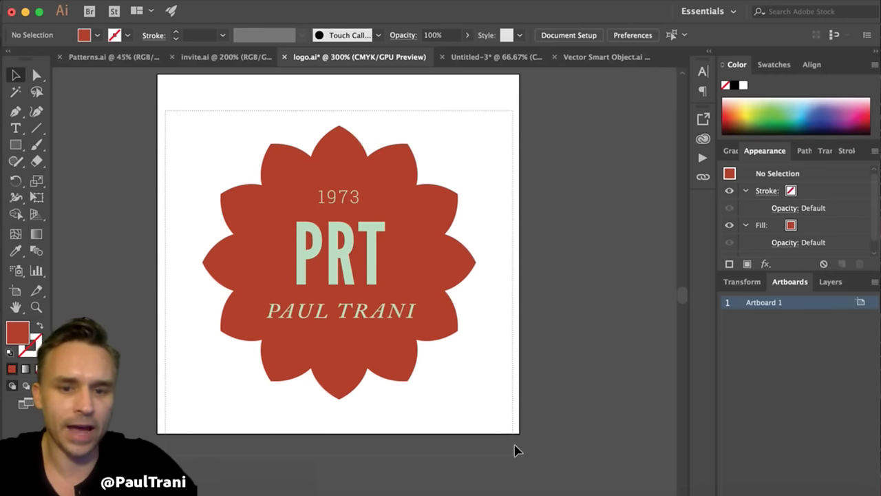
key("super+a")
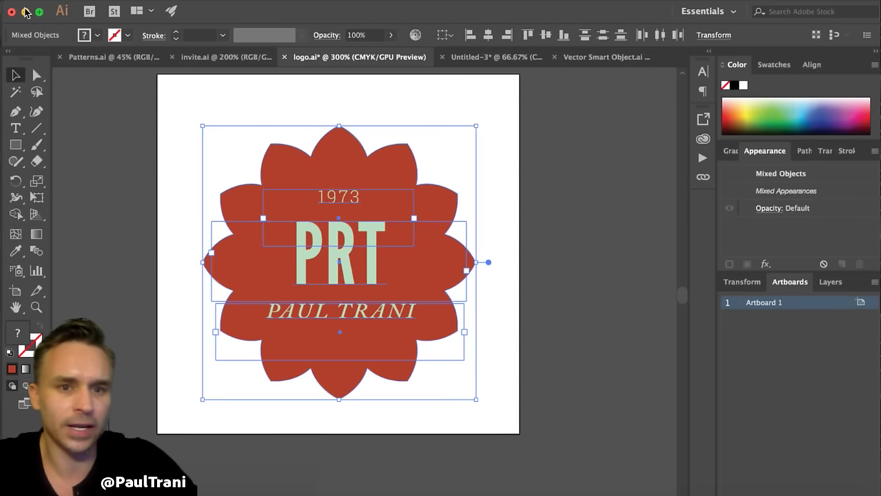
key("super+s")
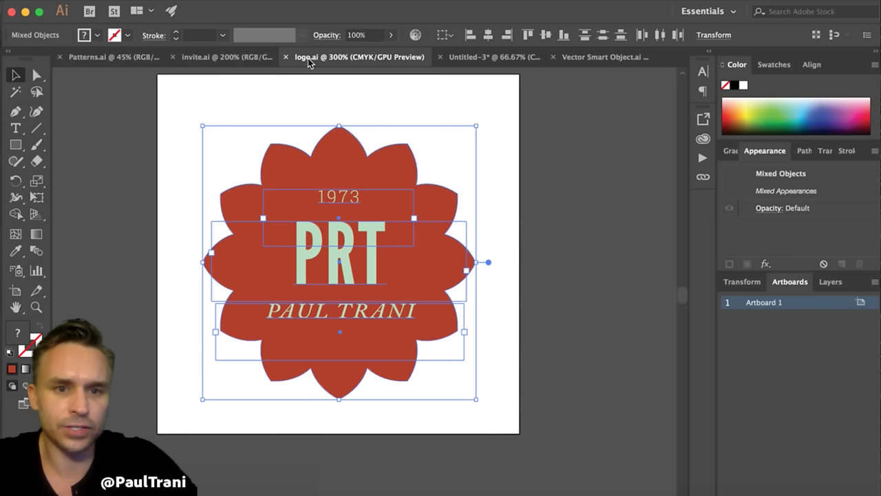
left_click(25, 12)
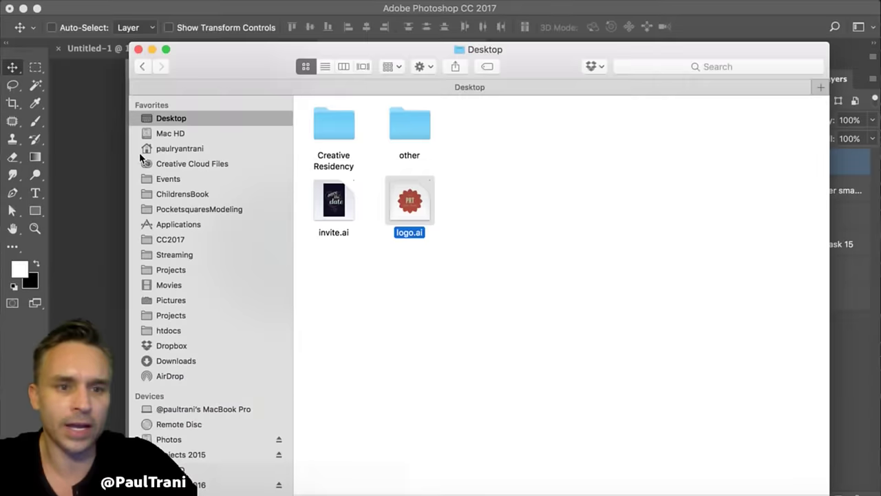
- Paste the red logo into Photoshop as a smart object and scale it to about 276%
left_click(58, 121)
key("super+v")
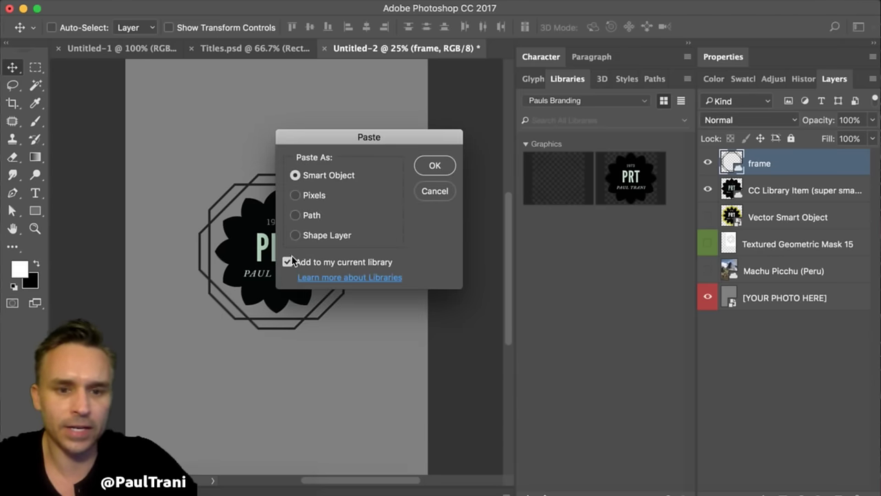
left_click(434, 168)
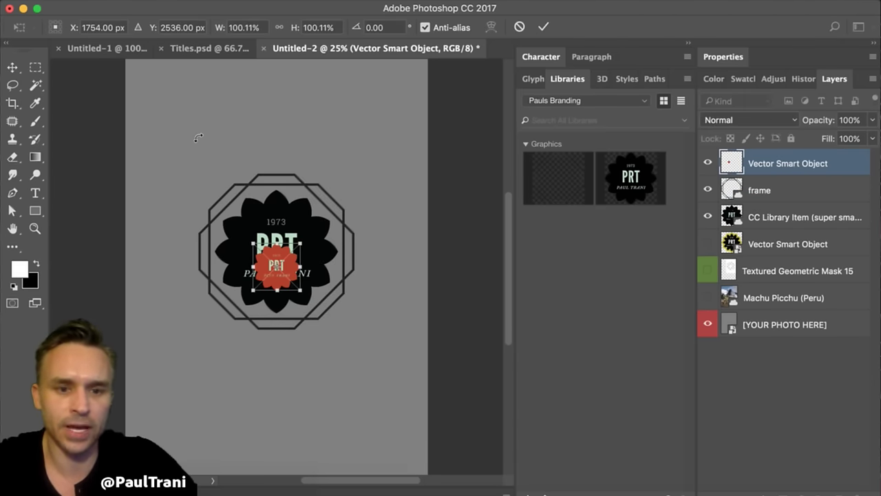
left_click_drag(252, 246, 161, 183)
key("Return")
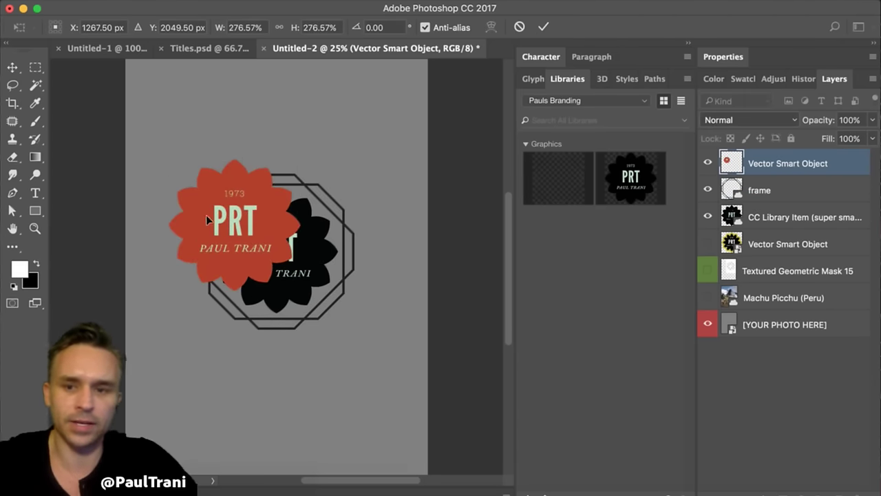
- Move the red badge above the black badge
left_click_drag(226, 237, 255, 148)
right_click(821, 162)
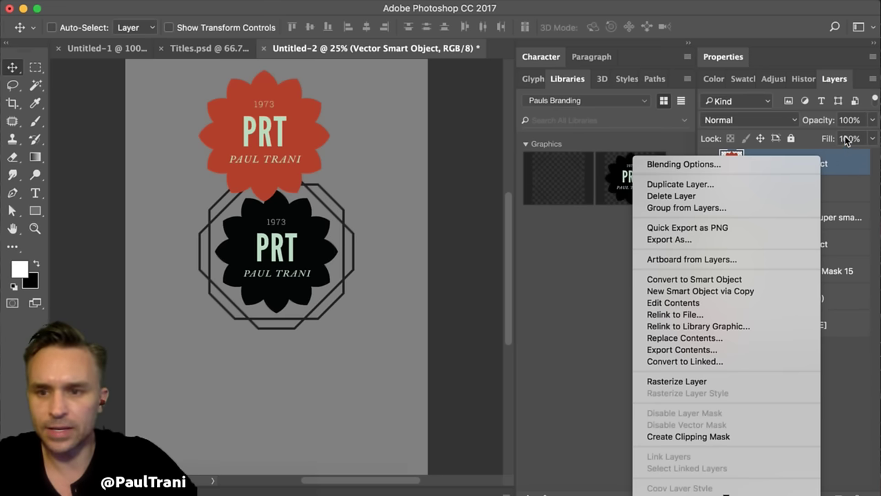
left_click(854, 166)
right_click(849, 164)
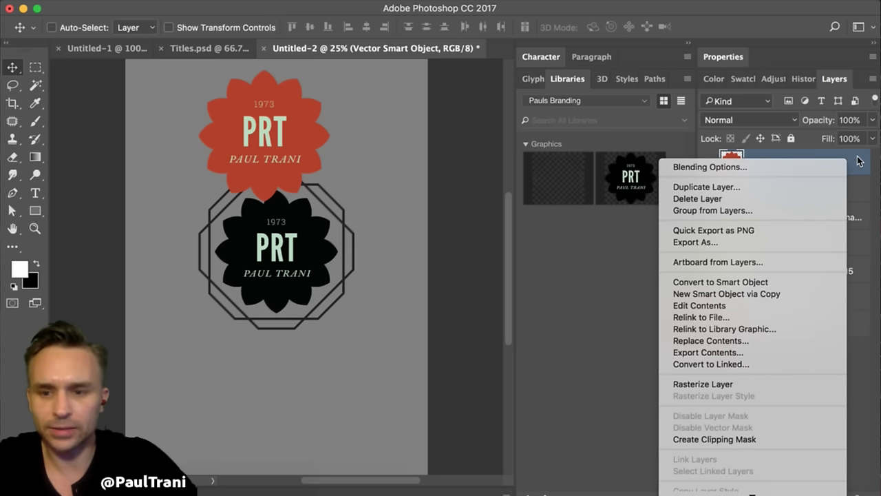
left_click(859, 161)
- Save the document as Cover.psd on the Desktop
key("super")
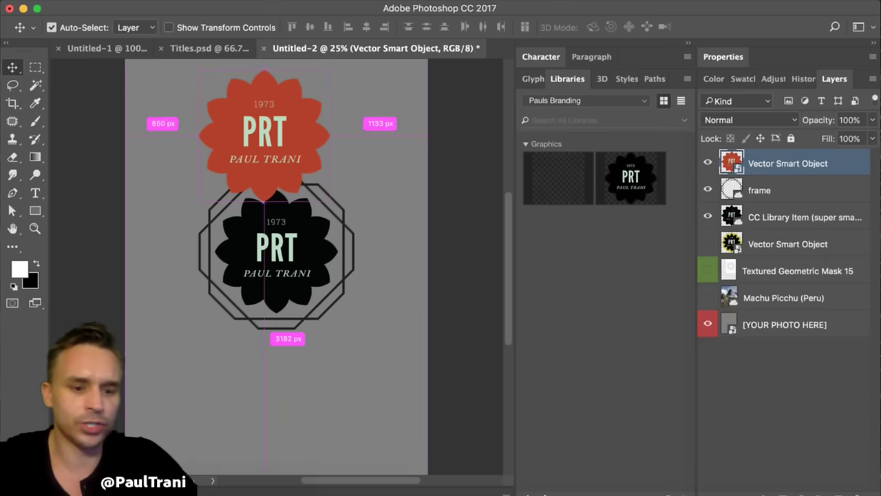
key("super+s")
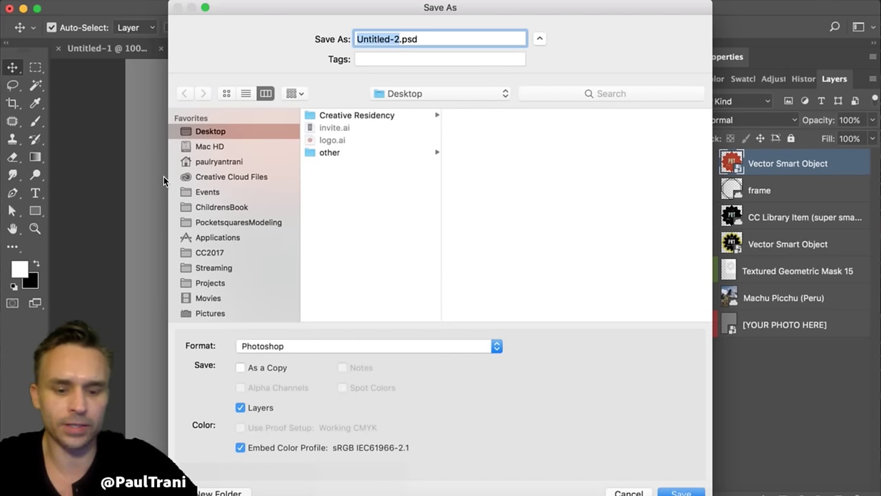
type("Cover")
key("Return")
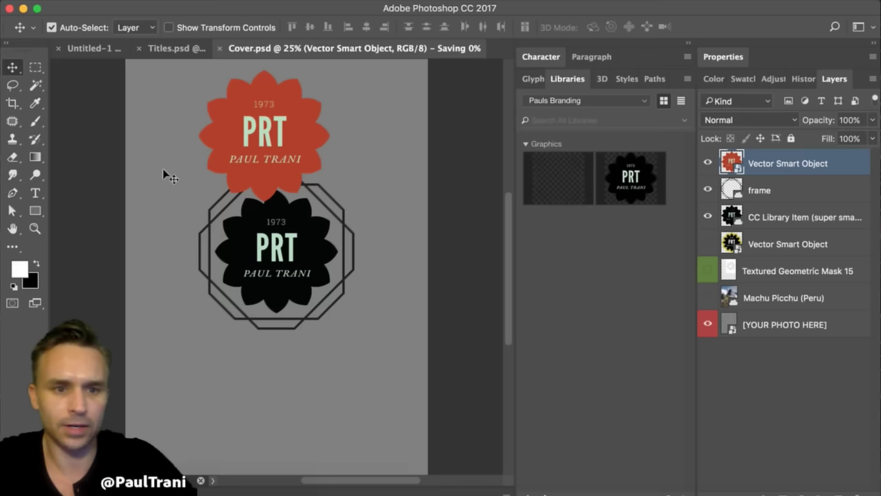
key("super+Tab")
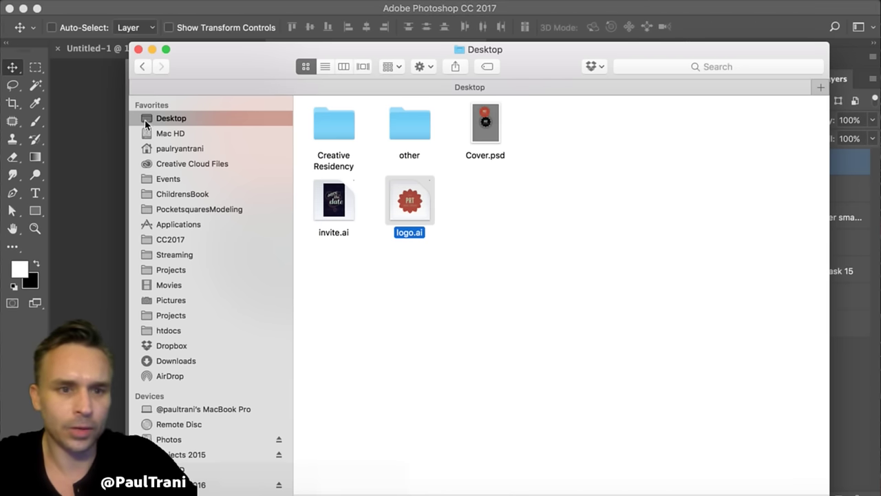
left_click(372, 203)
left_click(406, 200)
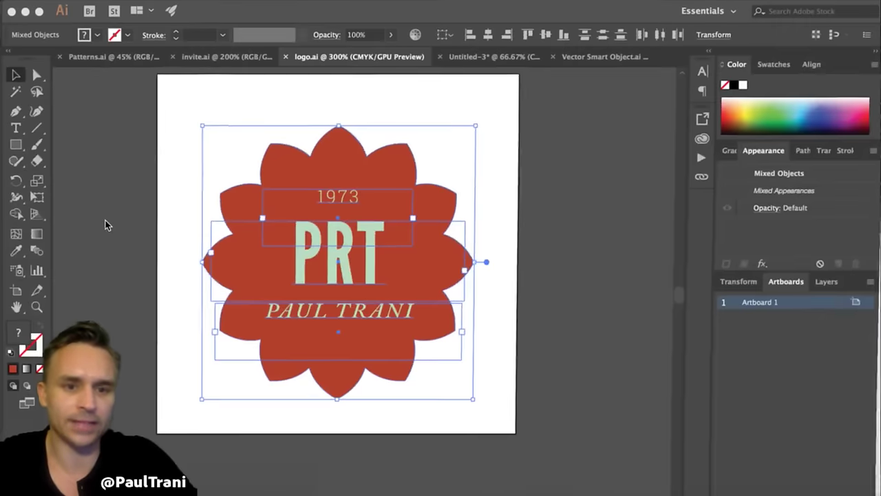
left_click(105, 218)
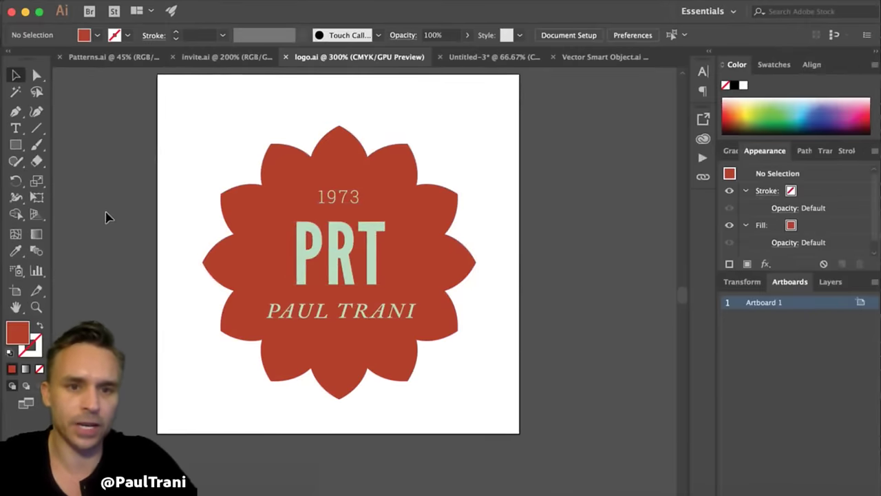
key("super+w")
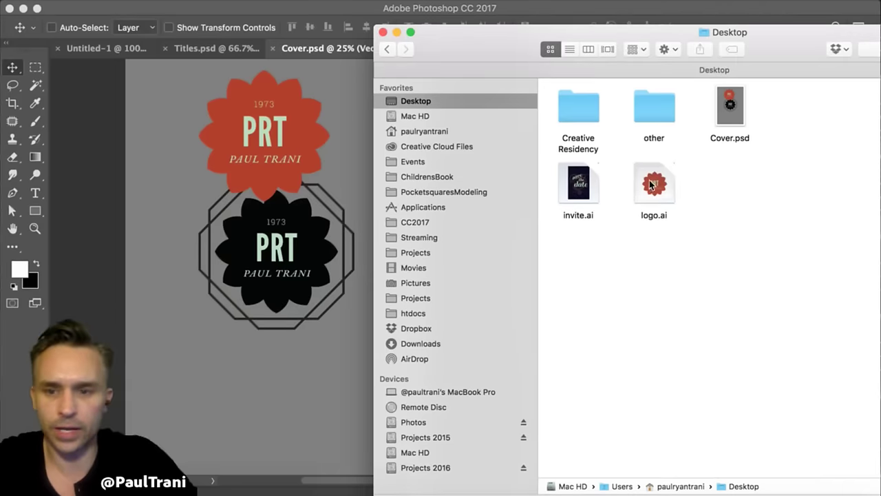
left_click_drag(654, 183, 854, 491)
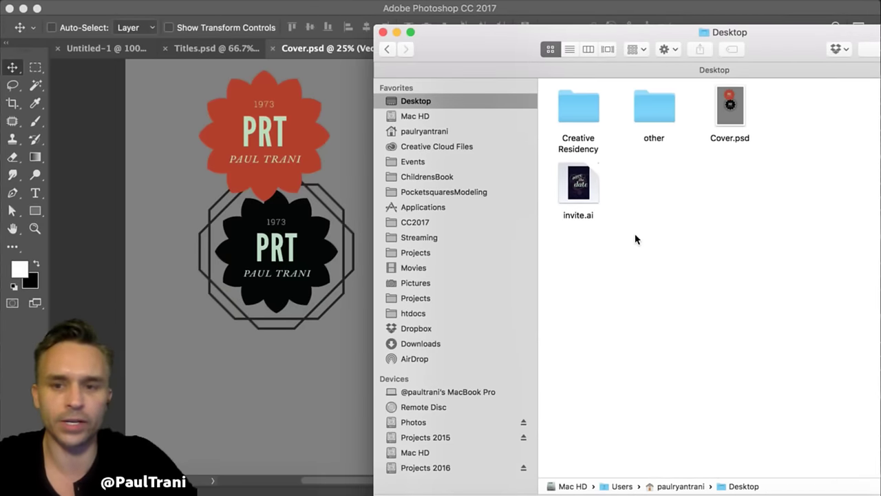
left_click(151, 158)
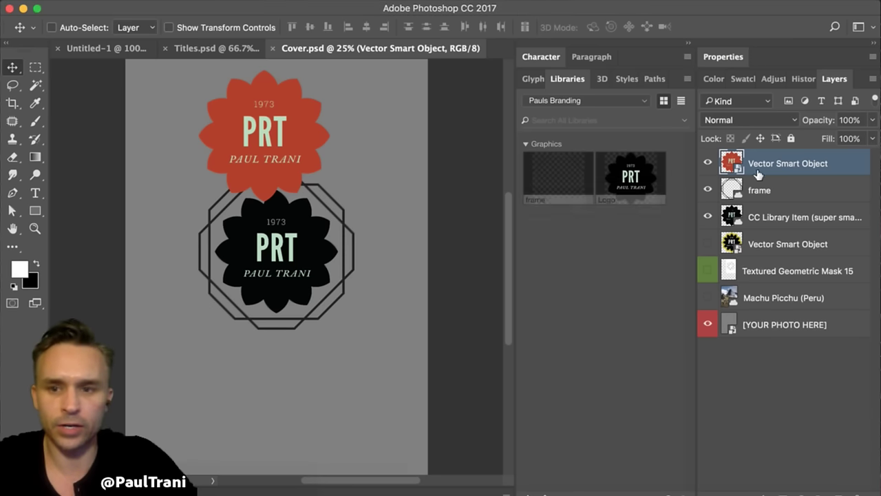
double_click(731, 160)
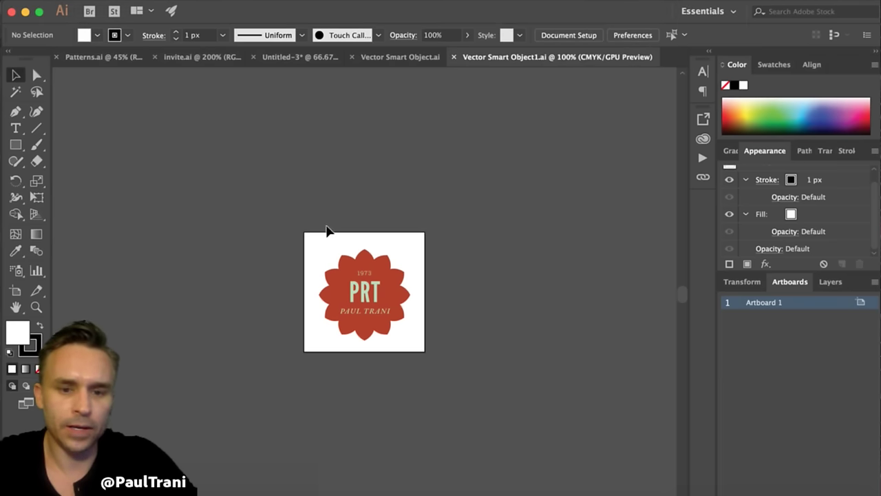
left_click(24, 11)
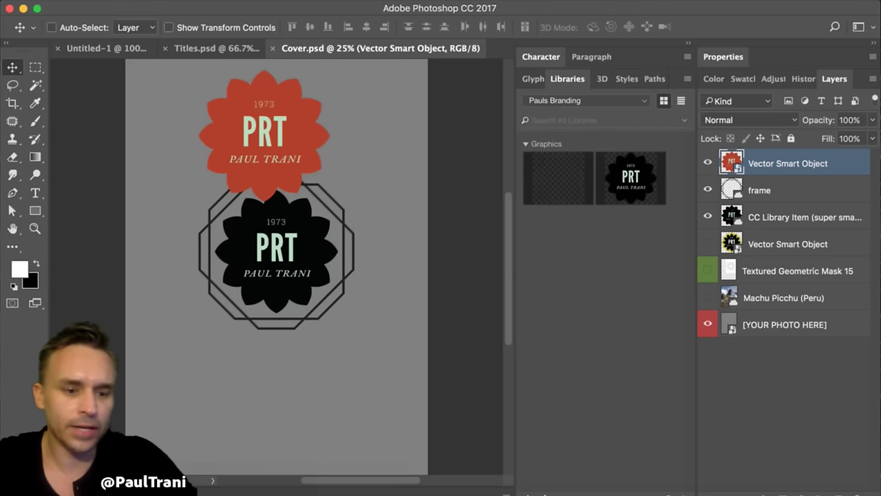
key("super+Tab")
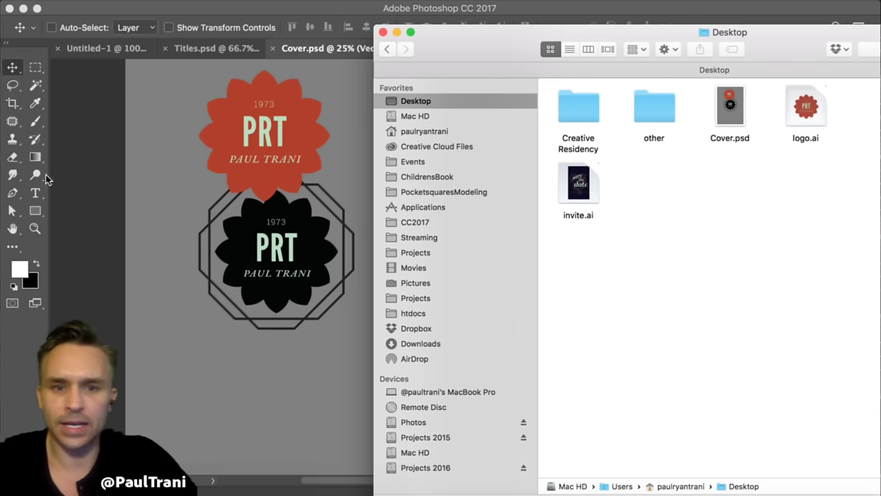
- Delete the top Vector Smart Object layer and open the Pauls Branding Logo graphic in Illustrator
left_click(106, 174)
left_click(127, 0)
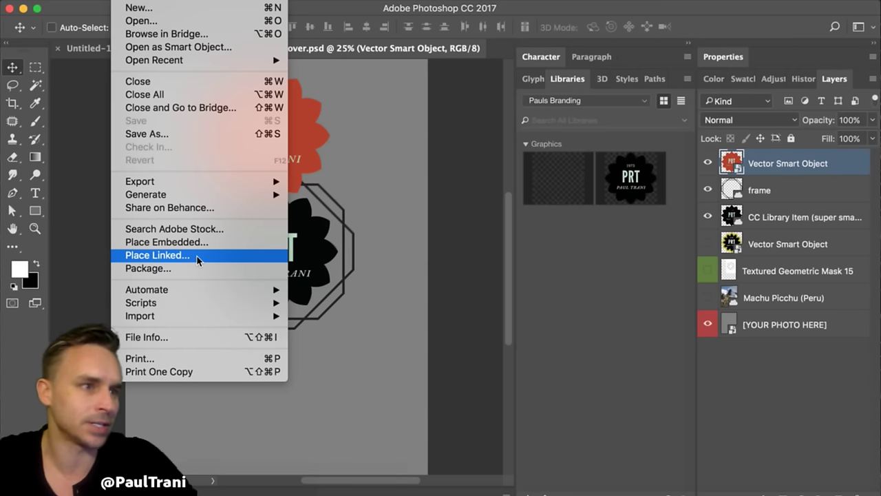
left_click(374, 226)
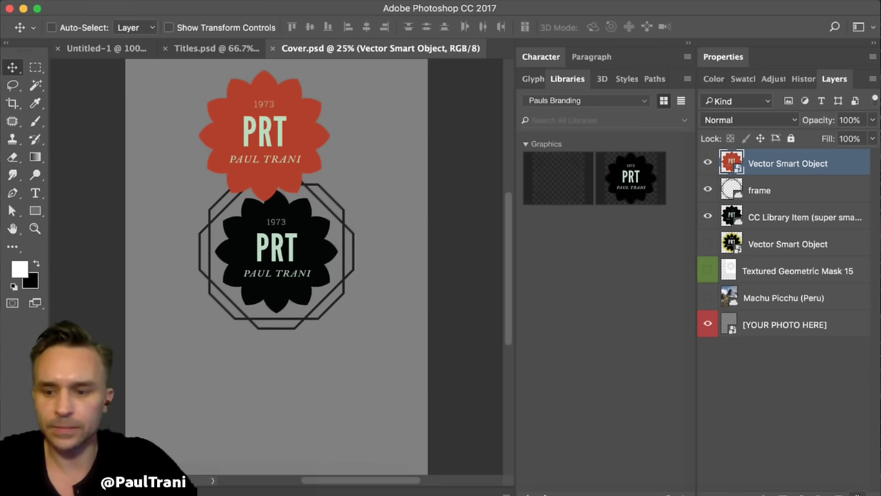
key("Delete")
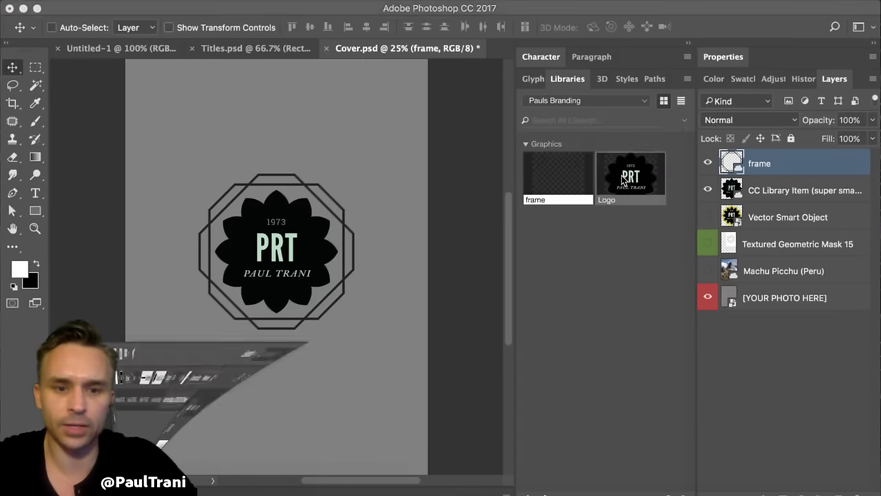
double_click(622, 175)
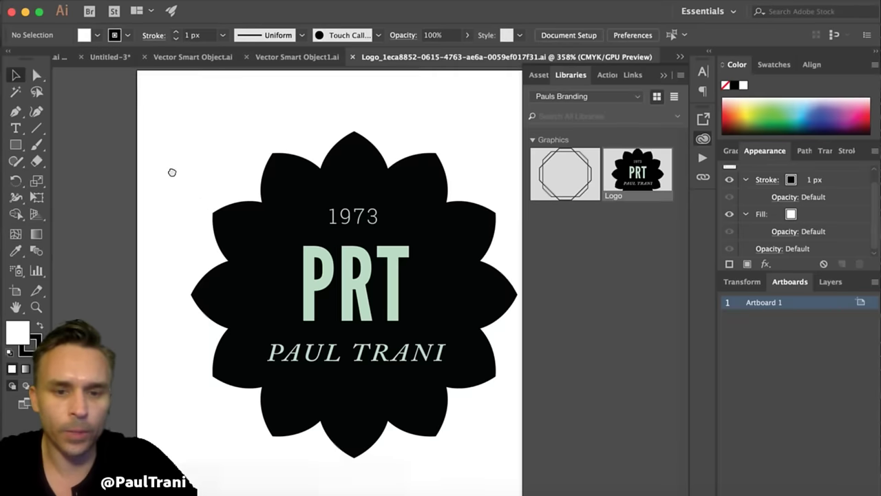
- Recolour the Logo's text group yellow from the Color spectrum
left_click(258, 252)
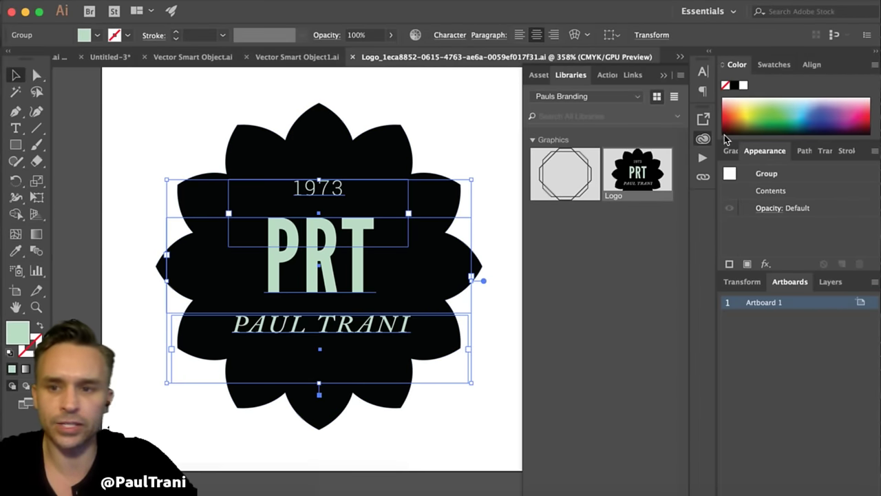
left_click(753, 122)
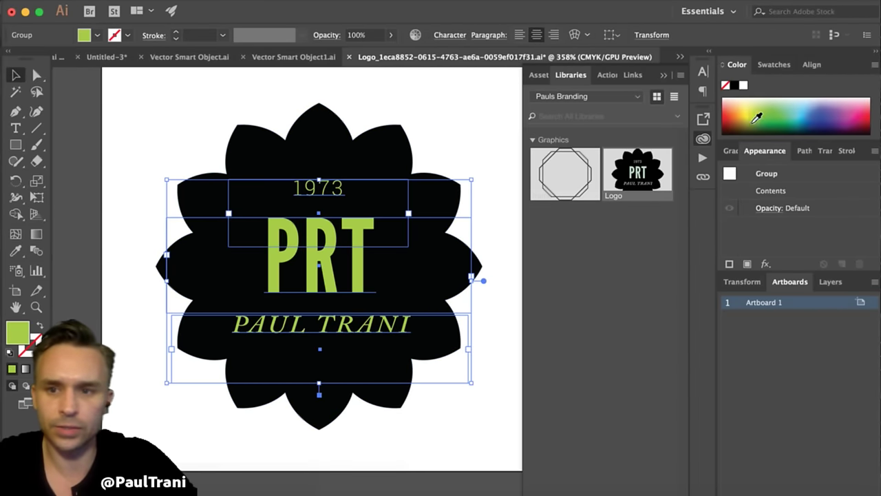
left_click(750, 115)
left_click(94, 138)
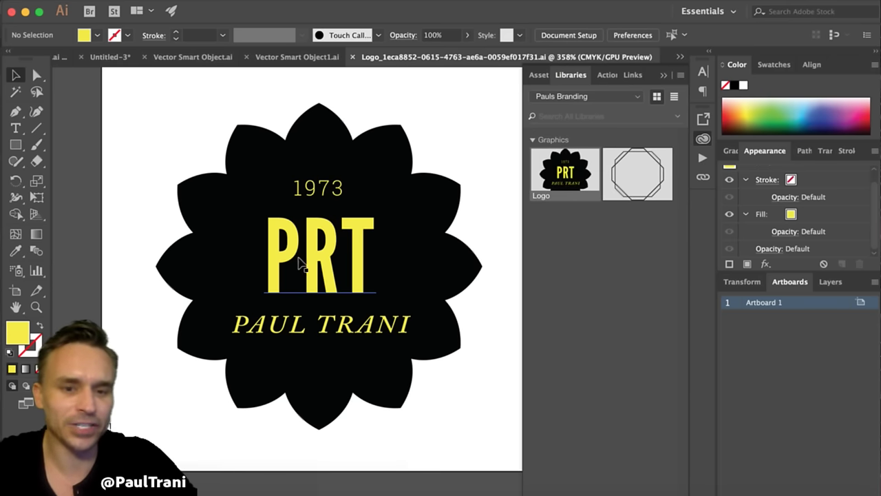
- Fill the flower shape with dark navy, then return to Photoshop
left_click(198, 188)
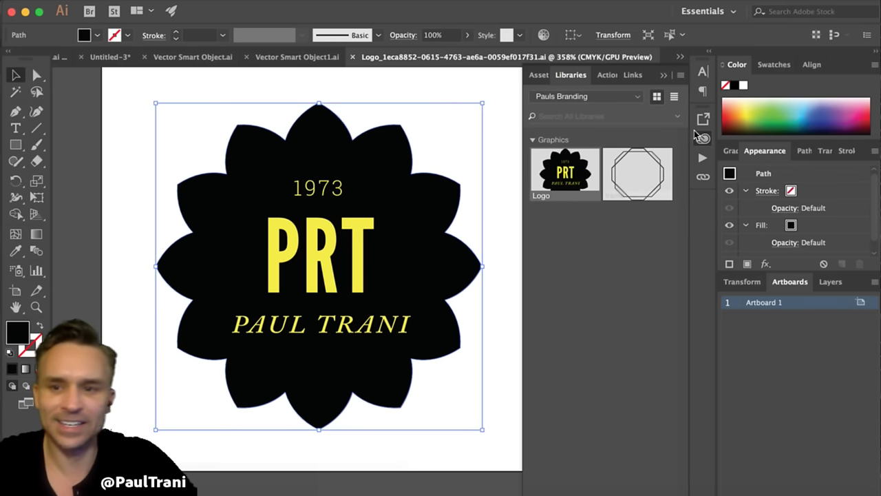
left_click(817, 128)
left_click(818, 131)
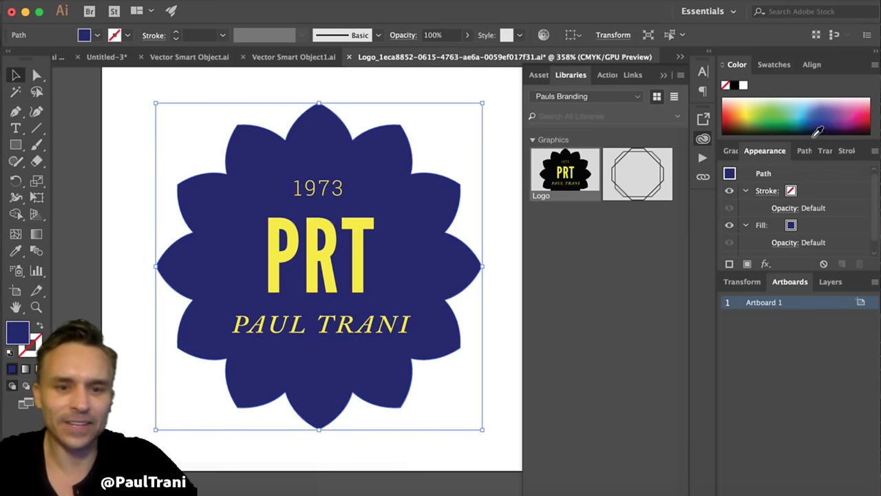
left_click(816, 134)
left_click(819, 136)
left_click(822, 135)
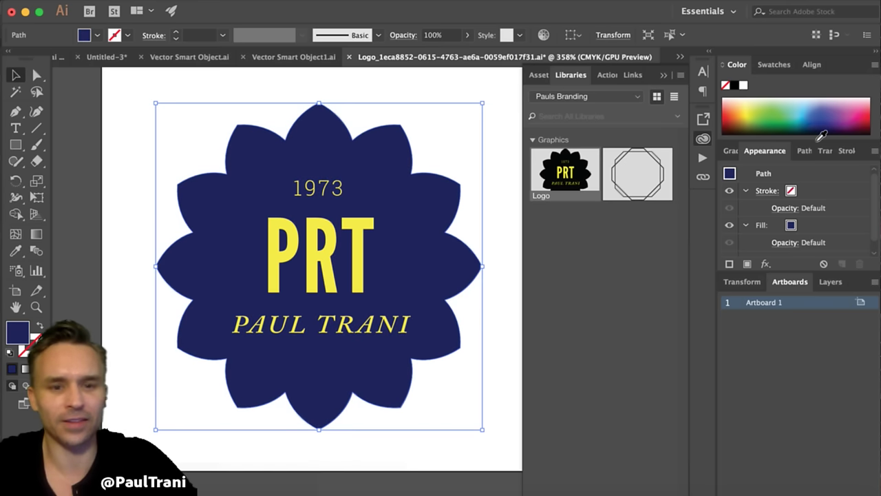
left_click(69, 169)
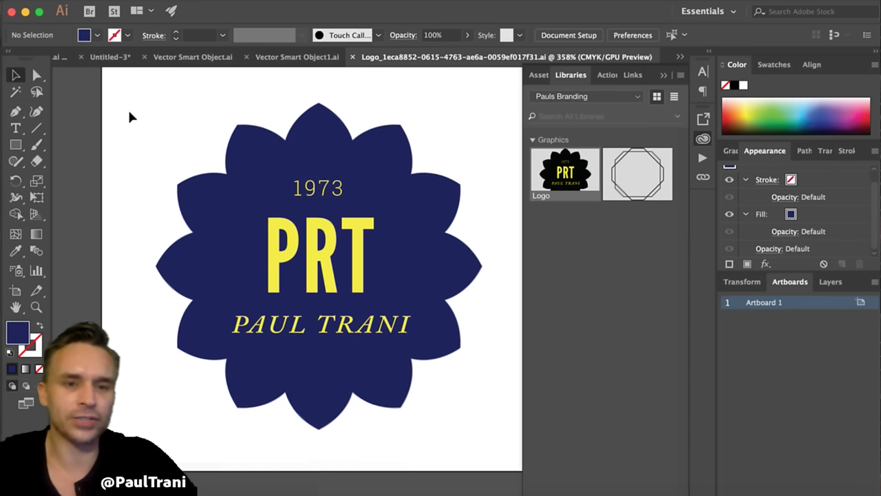
left_click(25, 12)
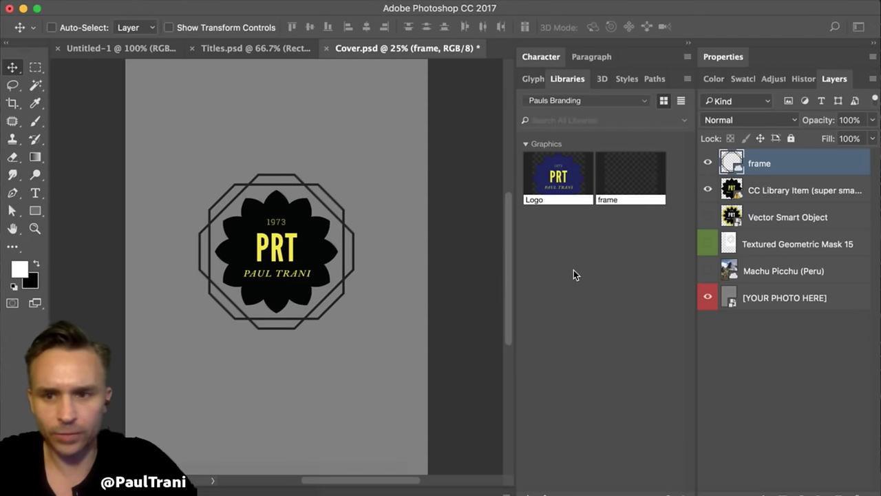
- Select the CC Library Item (super smart) layer in the Layers panel
left_click(755, 196)
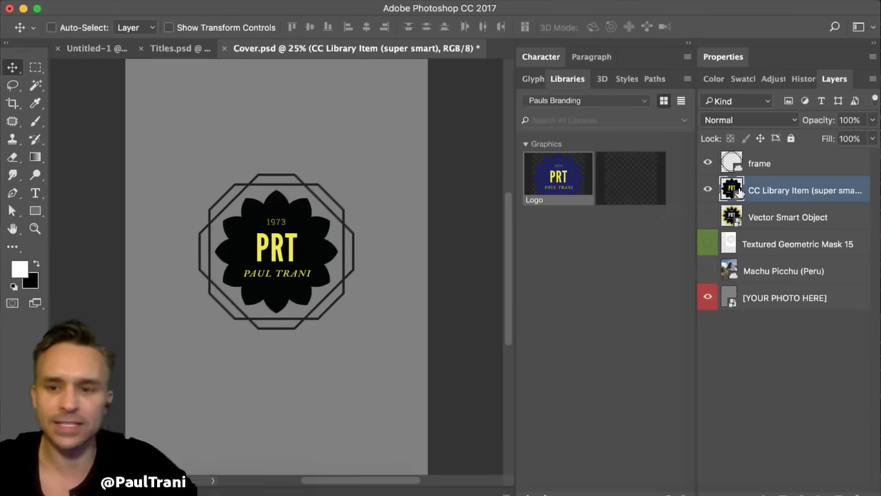
- Apply Update All Modified Content to the CC Library Item layer, then switch to the Misc library
right_click(394, 276)
left_click(775, 189)
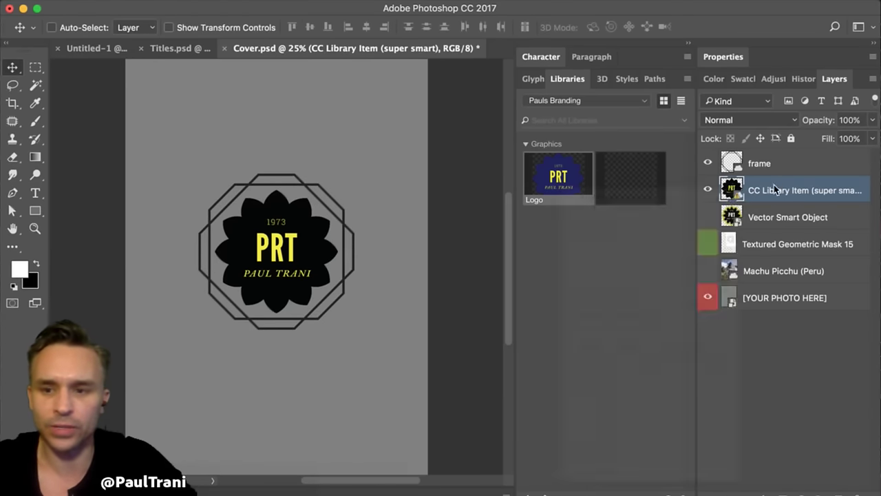
right_click(775, 188)
scroll(719, 344, "down", 3)
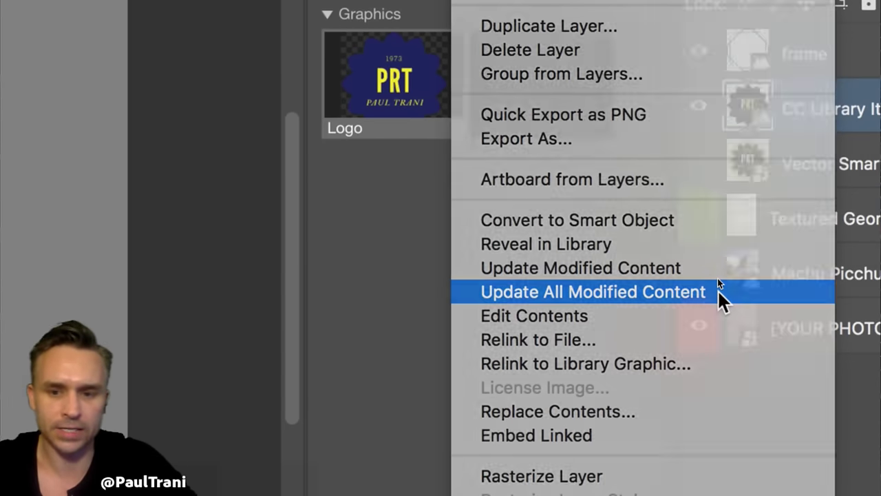
left_click(717, 289)
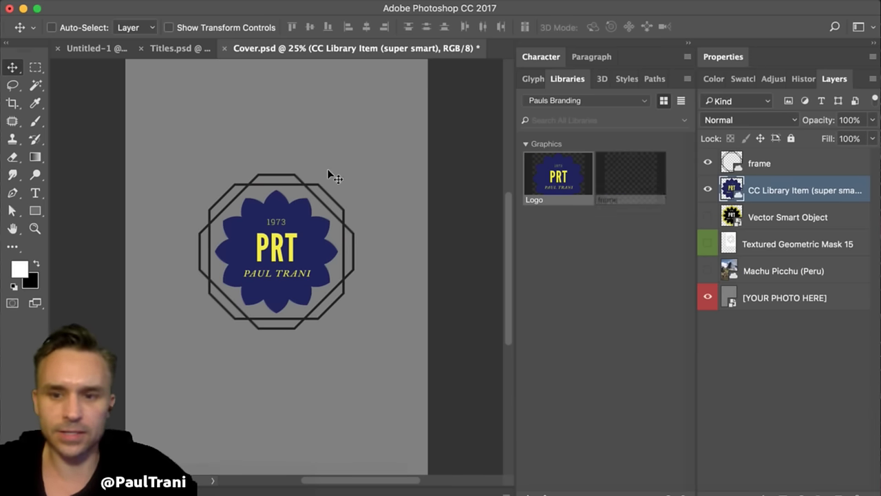
left_click(566, 104)
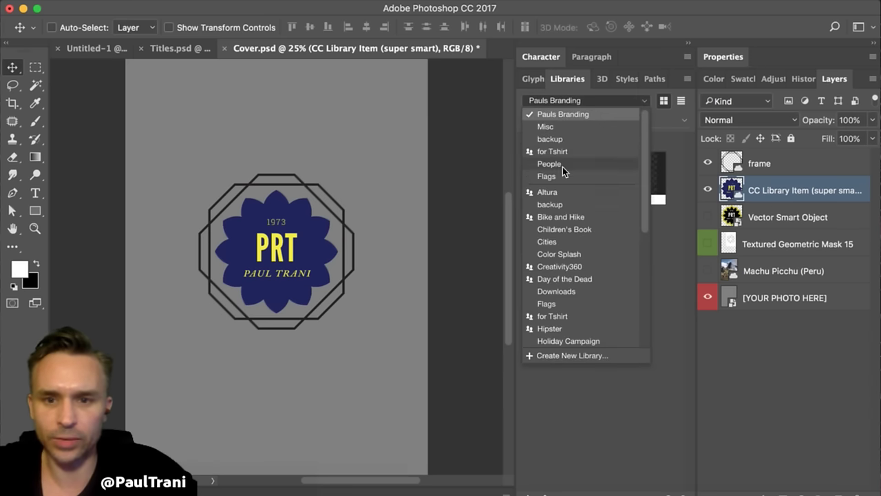
left_click(555, 125)
- Show the 167 remaining graphics in the Misc library and scroll through them
scroll(619, 293, "down", 20)
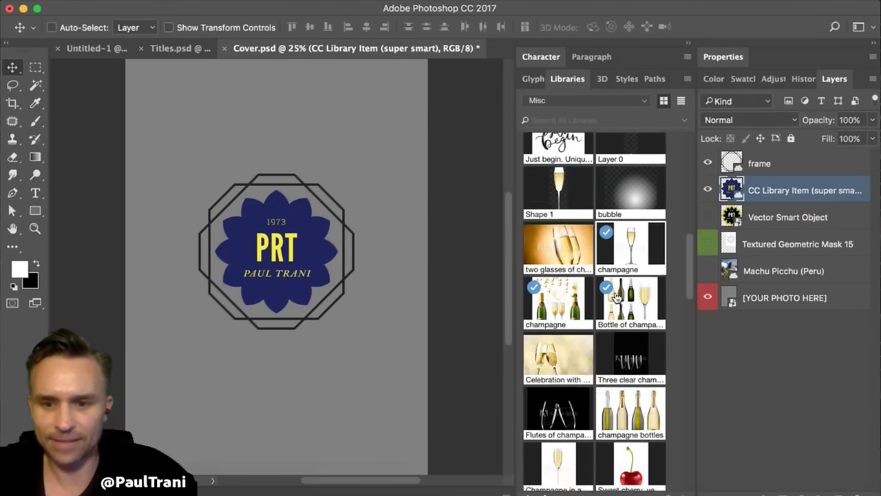
scroll(615, 301, "down", 8)
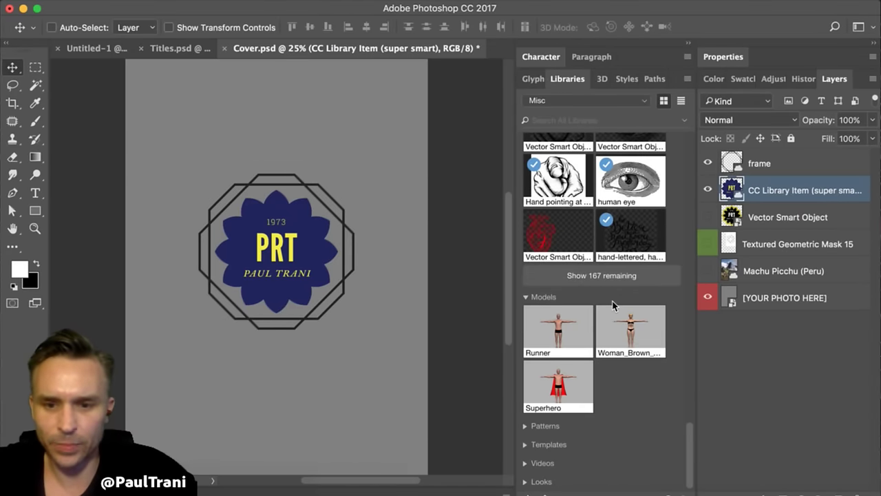
left_click(551, 277)
scroll(551, 288, "down", 10)
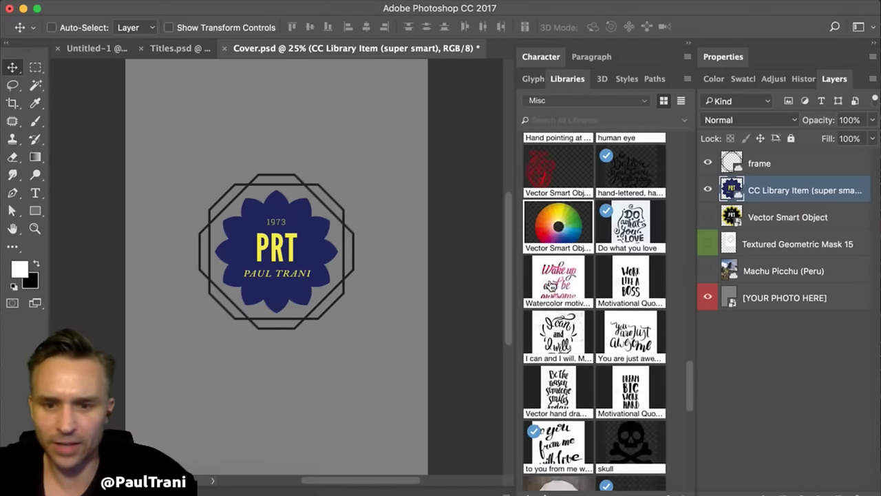
scroll(551, 287, "down", 8)
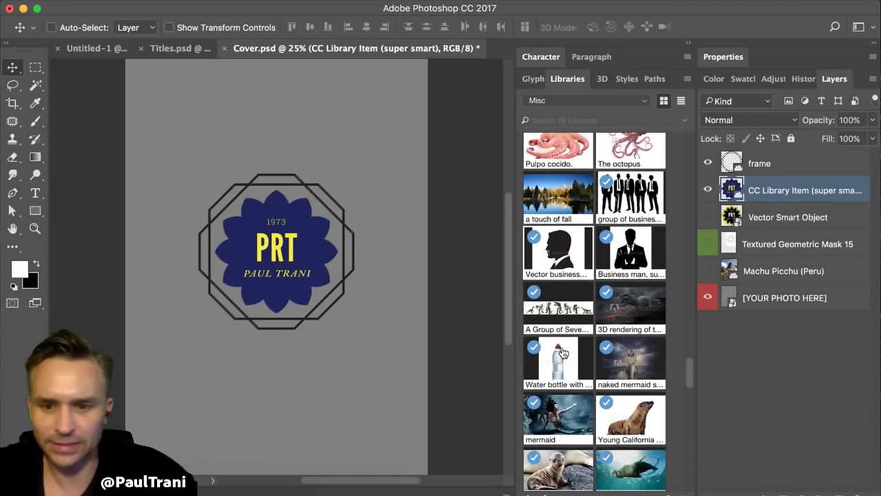
scroll(563, 353, "down", 6)
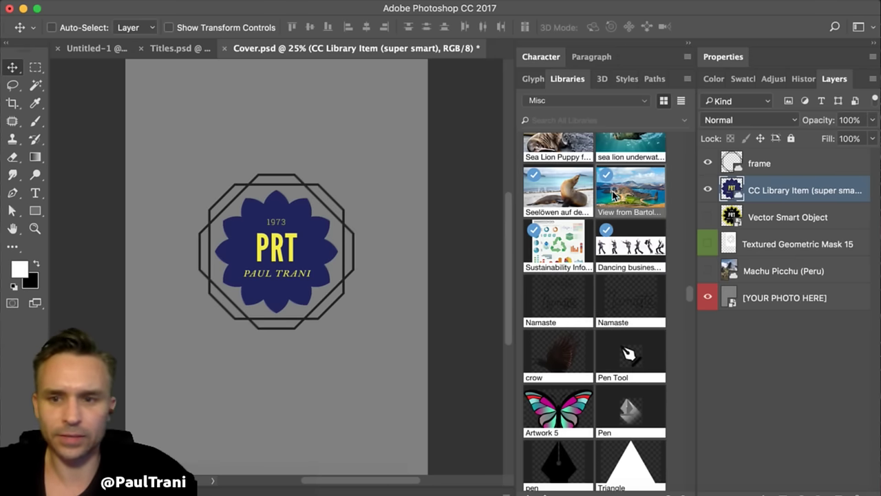
- Place the View from Bartolome Island image and resize it to fill the page
left_click_drag(324, 184, 322, 171)
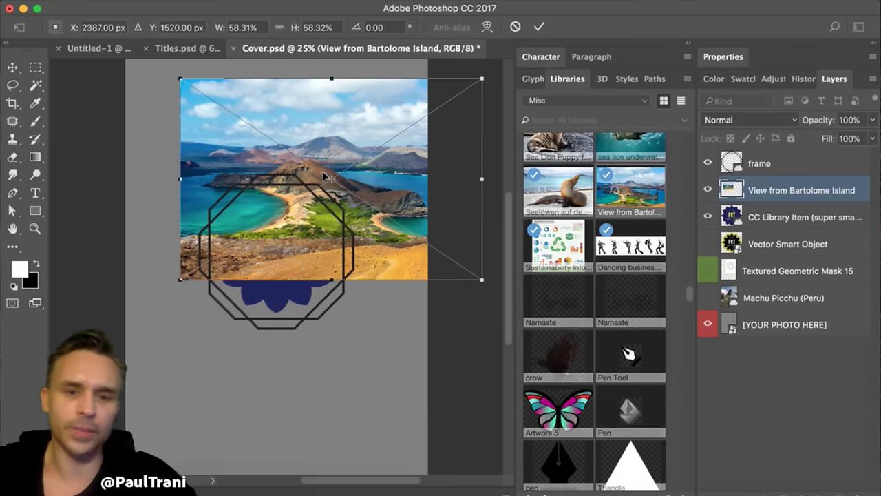
left_click_drag(252, 227, 242, 447)
left_click_drag(211, 283, 50, 155)
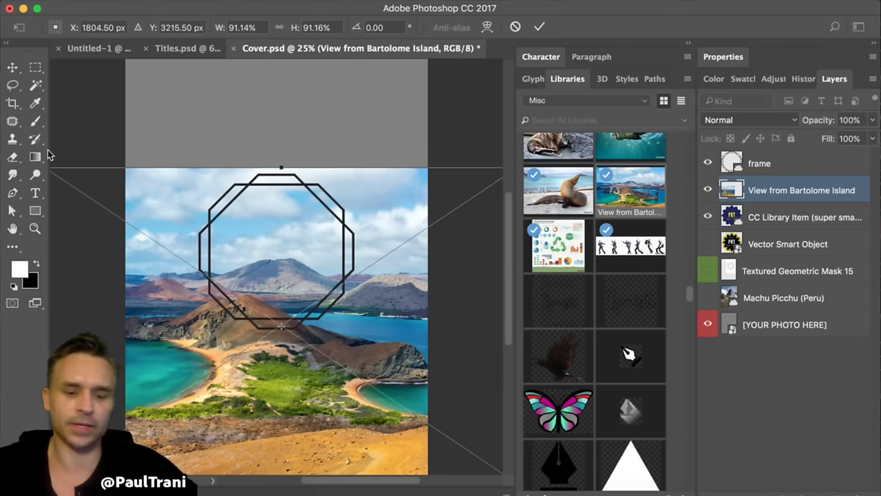
key("super+minus")
key("super+minus")
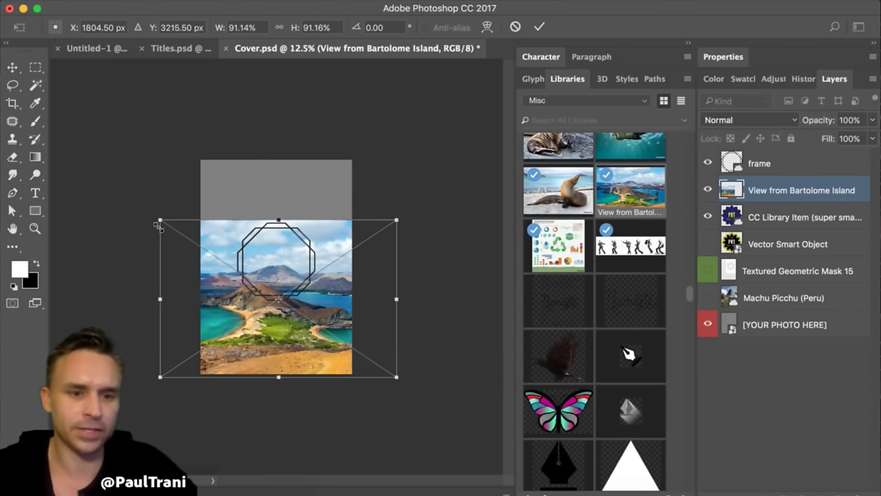
left_click_drag(161, 219, 27, 131)
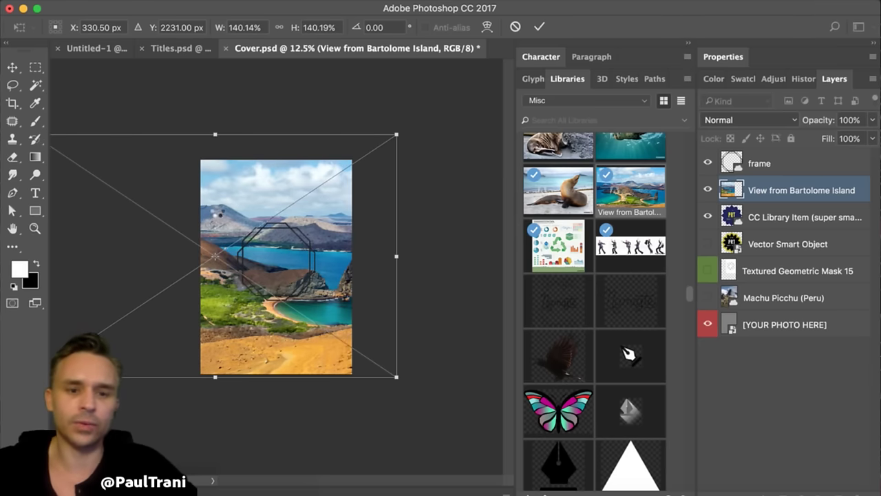
key("Return")
left_click_drag(219, 207, 278, 235)
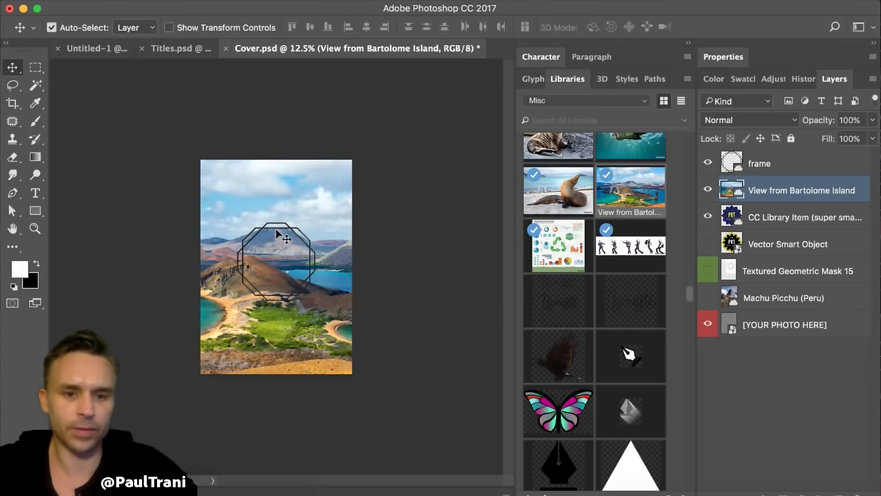
key("super+plus")
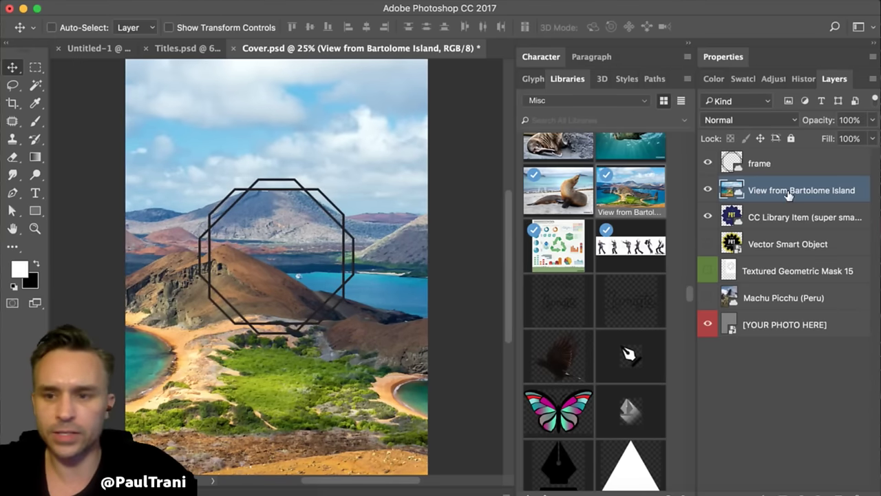
- Move the island photo layer below the logo and shift the logo and frame up
left_click_drag(789, 195, 780, 233)
left_click(768, 189)
left_click(761, 163, "shift")
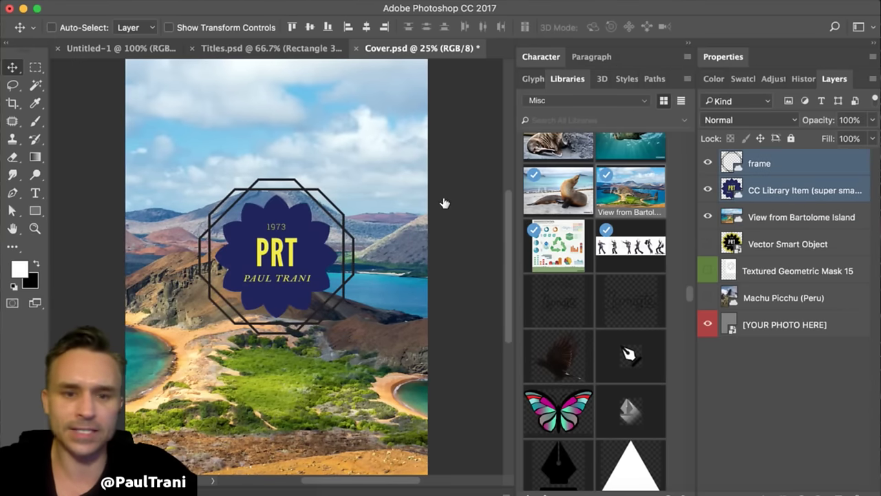
left_click_drag(241, 247, 239, 134)
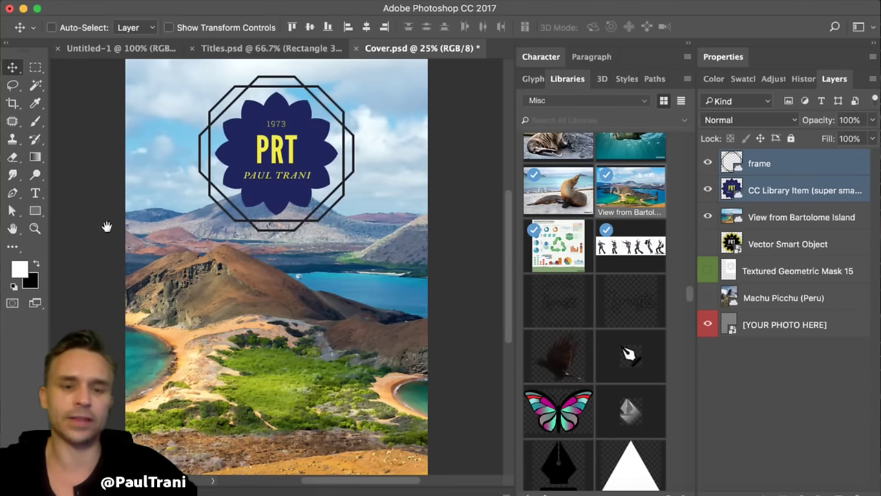
scroll(138, 200, "up", 3)
key("super+equal")
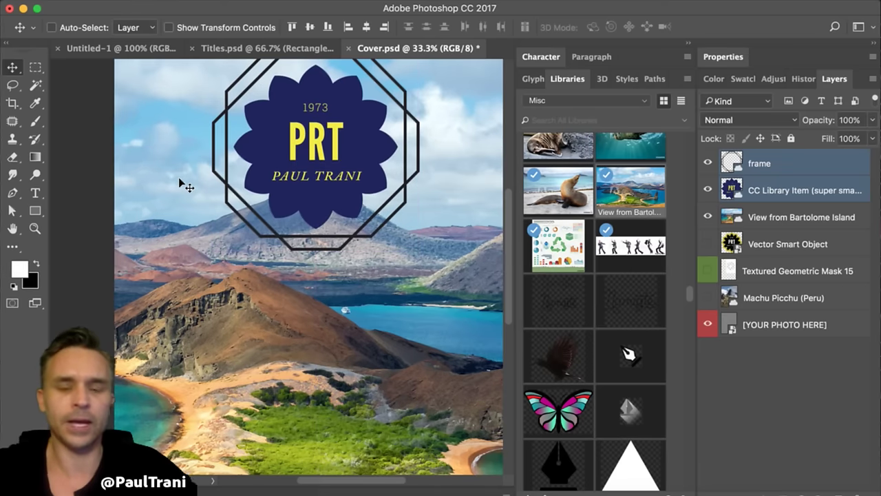
left_click(690, 47)
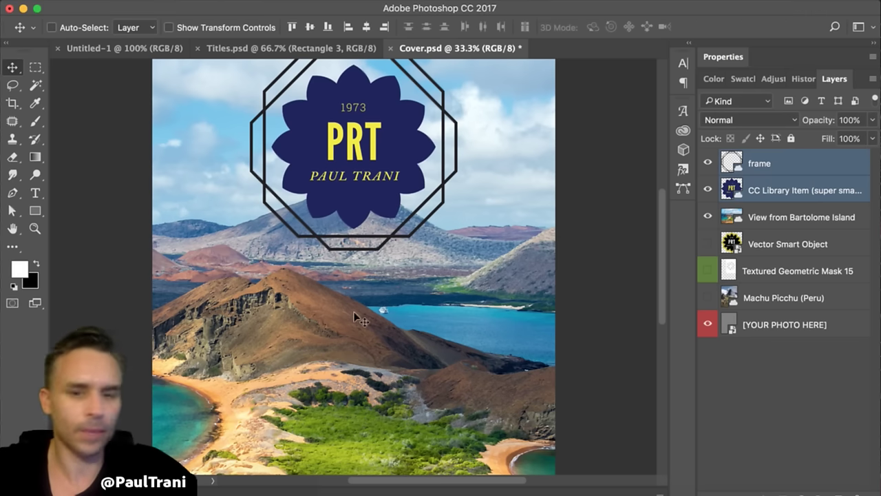
left_click(758, 188)
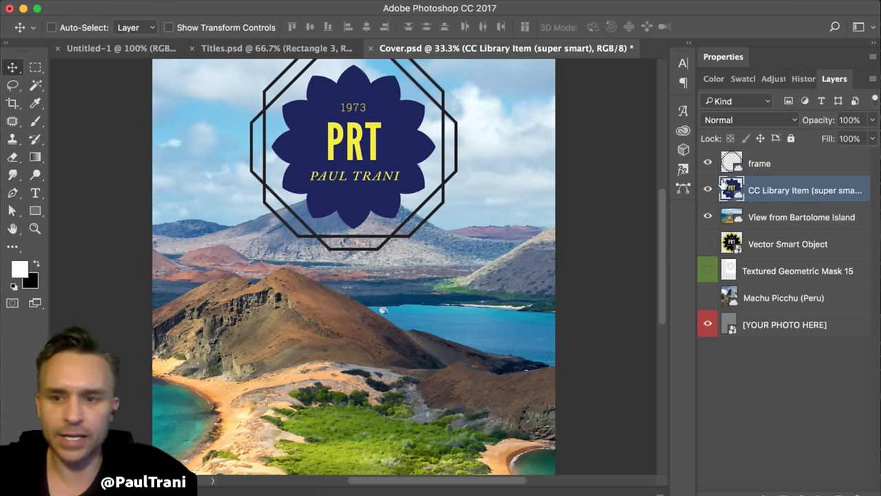
- Open the PRT logo in Illustrator, fill its flower with green, and save it
double_click(735, 187)
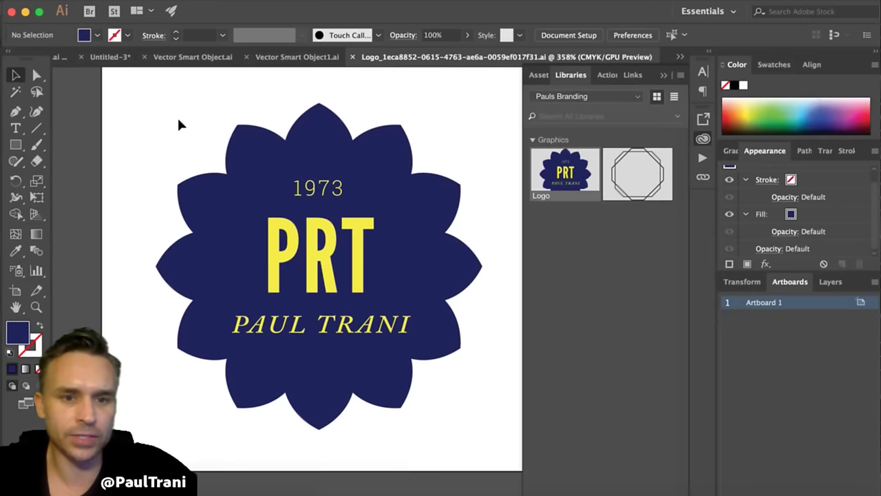
key("super+a")
left_click_drag(200, 217, 139, 183)
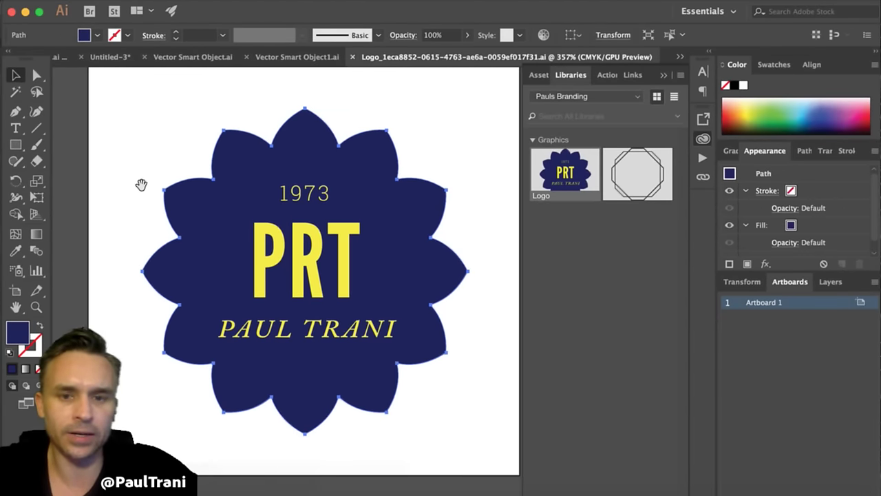
left_click(751, 124)
left_click_drag(751, 124, 765, 131)
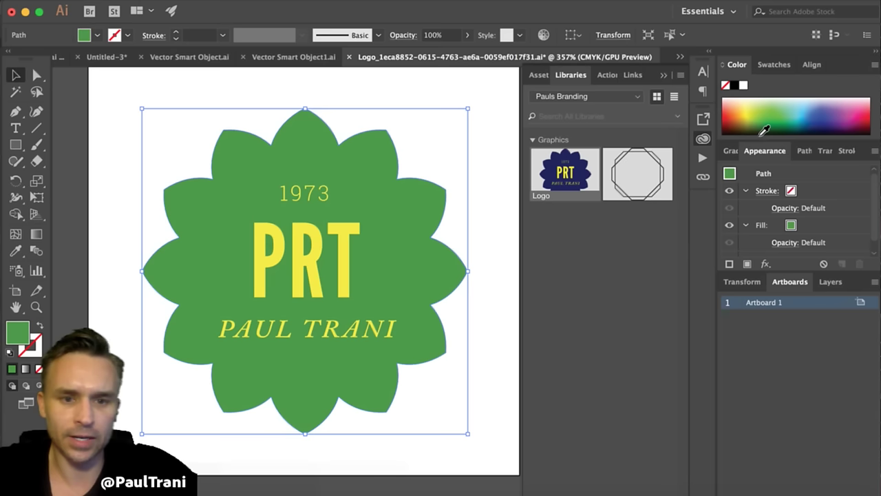
left_click(80, 143)
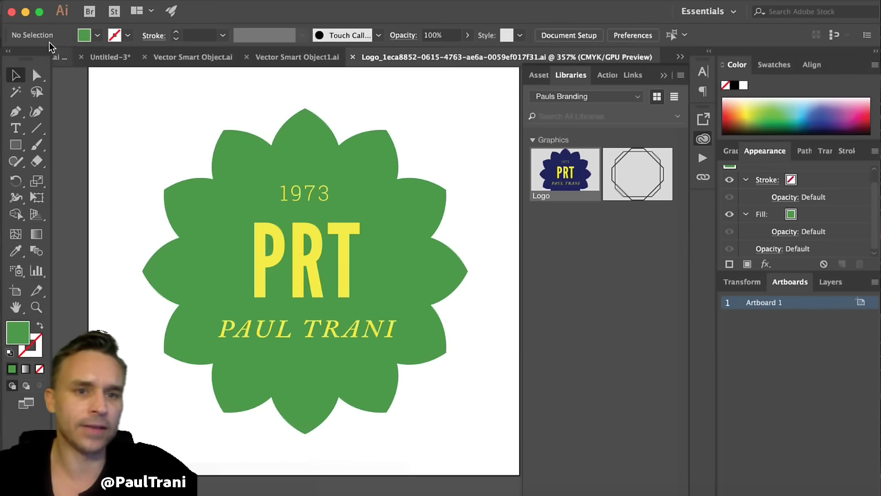
key("super+s")
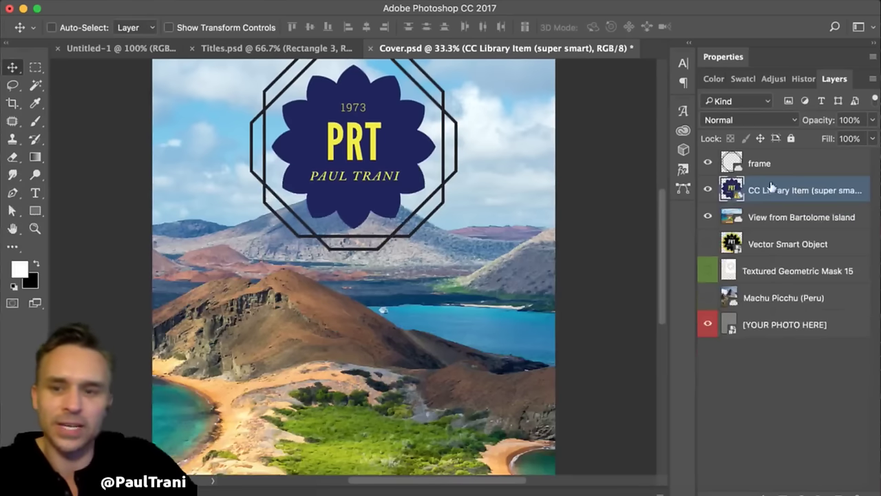
- Apply Update All Modified Content to the CC Library Item layer to show the green flower
right_click(485, 223)
left_click(801, 186)
right_click(801, 189)
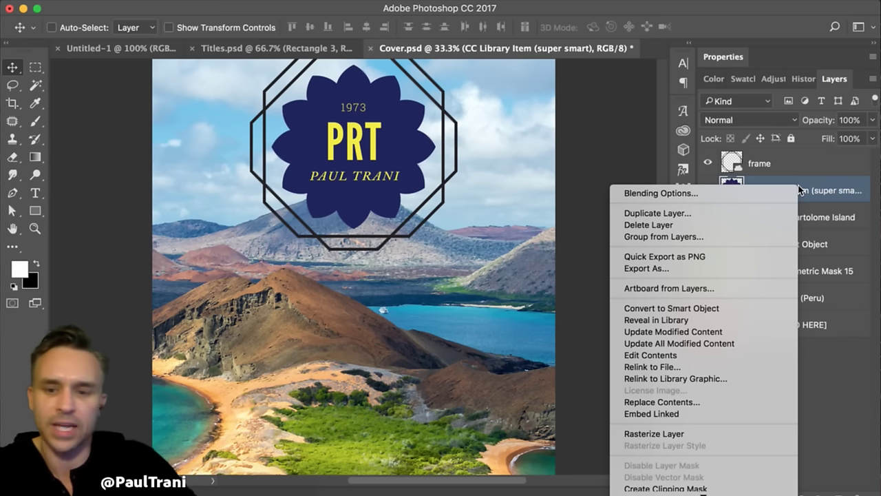
left_click(716, 343)
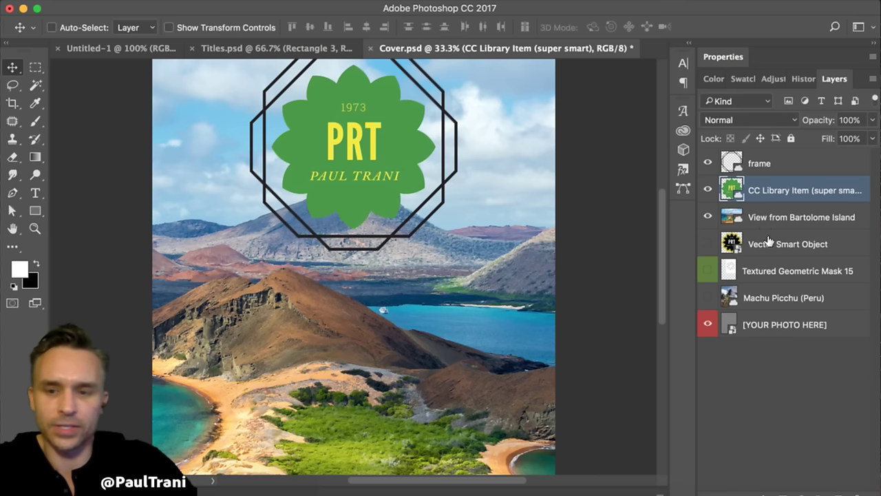
- Try the logo layer's blend modes, from Darken through Pin Light and Divide
left_click(793, 120)
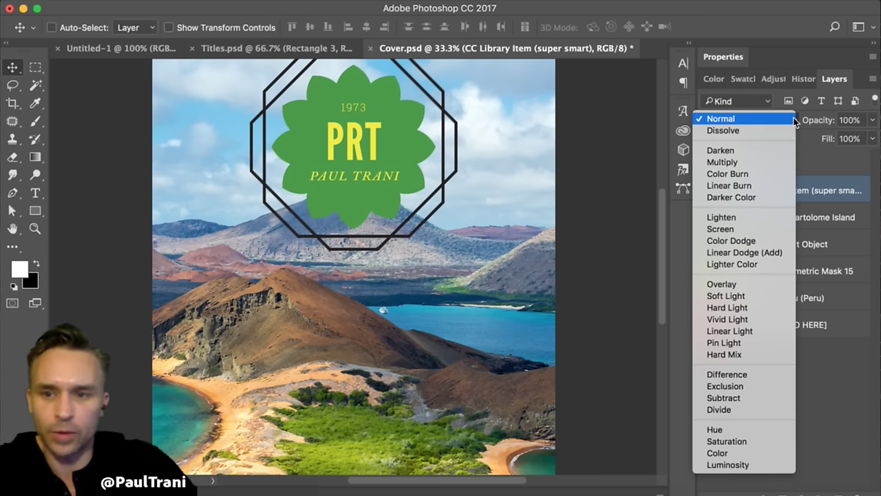
left_click(781, 146)
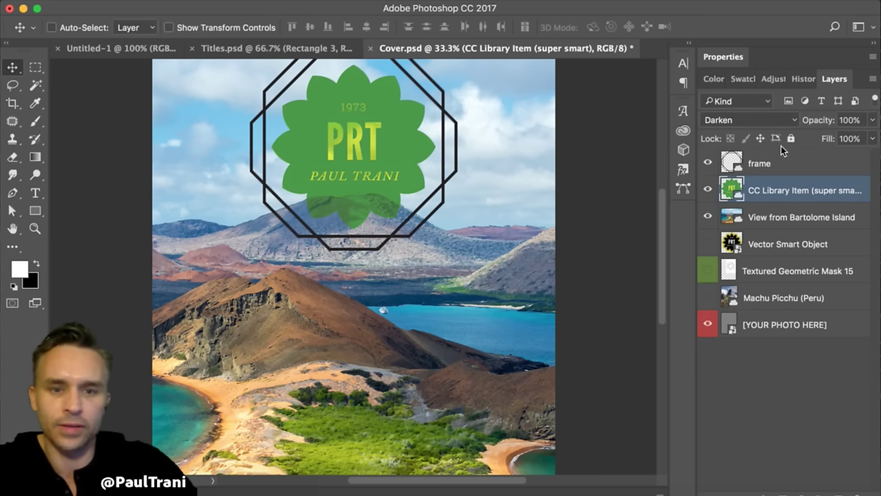
key("shift+plus")
key("shift+plus")
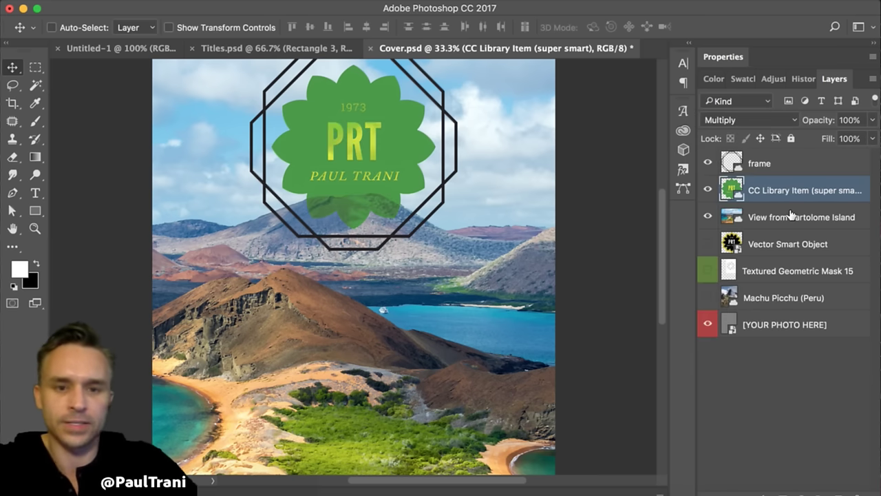
key("shift+minus")
key("shift+plus")
key("shift+plus")
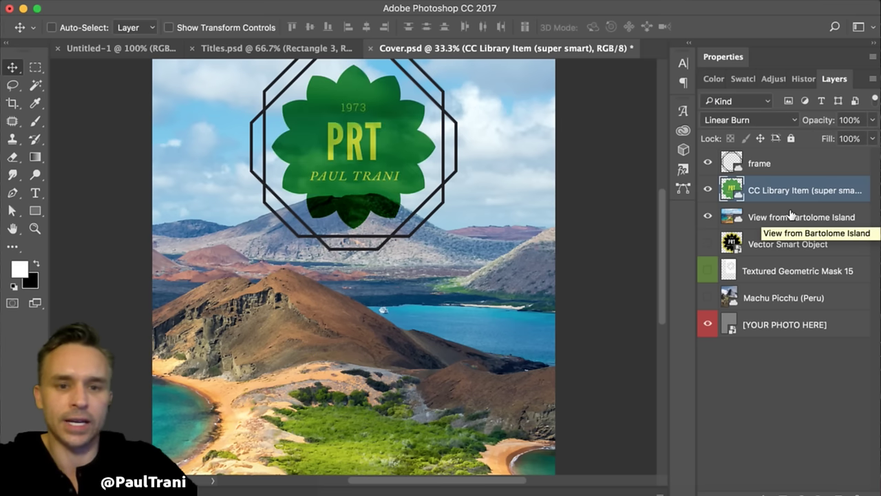
key("shift+plus")
key("shift+plus")
key("shift+plus")
key("shift+plus")
key("shift+plus")
key("shift+plus")
key("shift+plus")
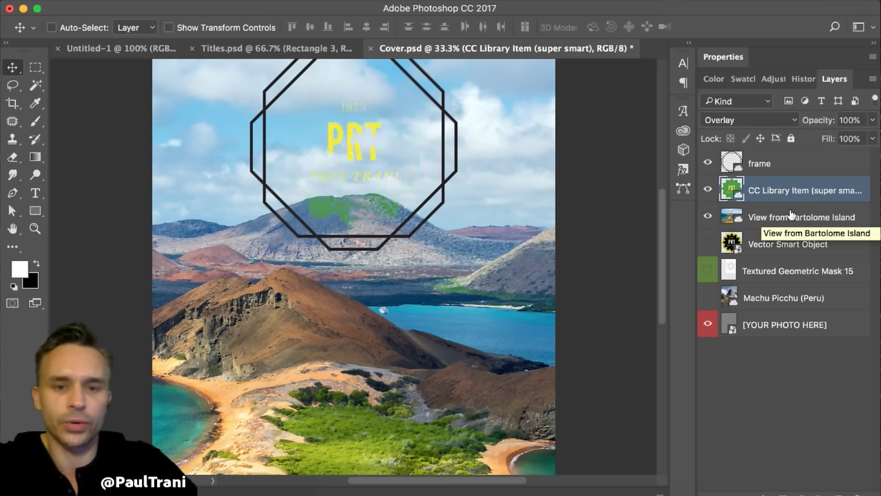
key("shift+plus")
key("shift+plus")
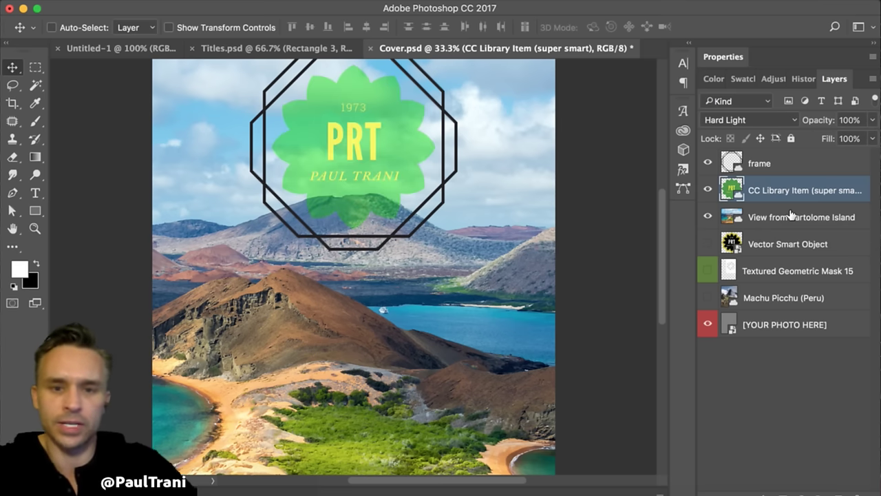
left_click_drag(494, 176, 499, 220)
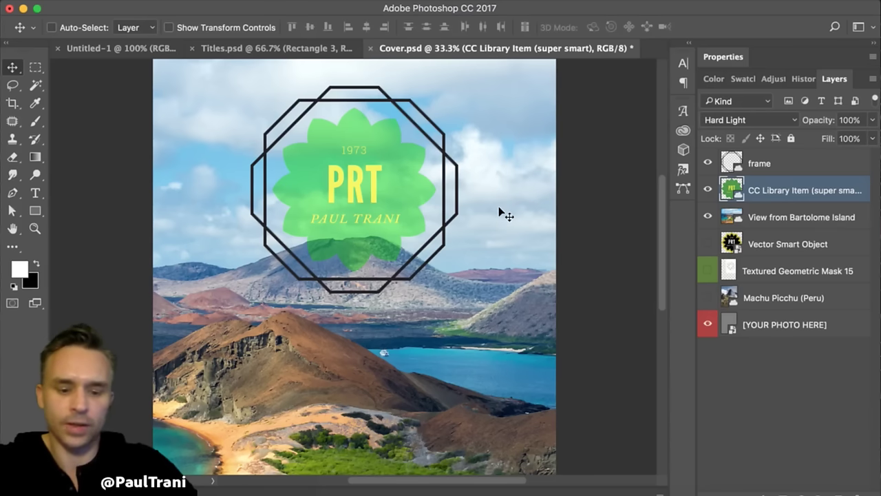
key("shift+plus")
key("shift+plus")
key("shift+plus")
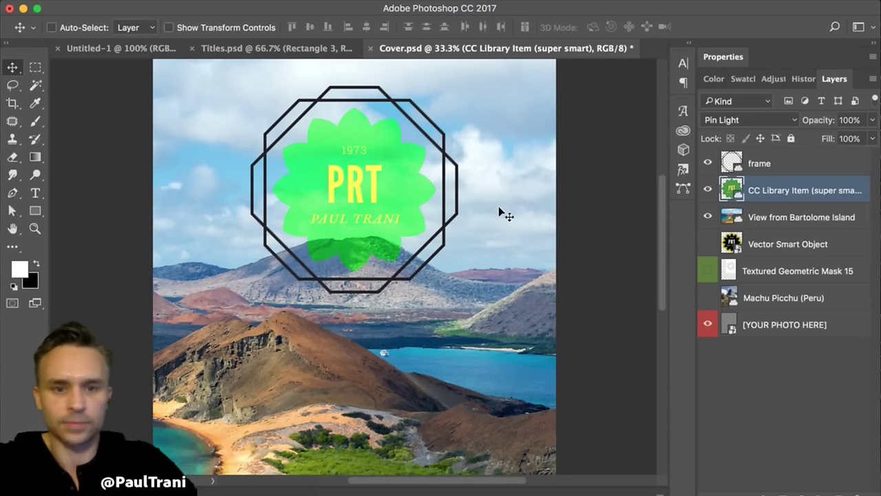
key("shift+plus")
key("shift+plus")
key("shift+plus")
key("shift+plus")
key("shift+plus")
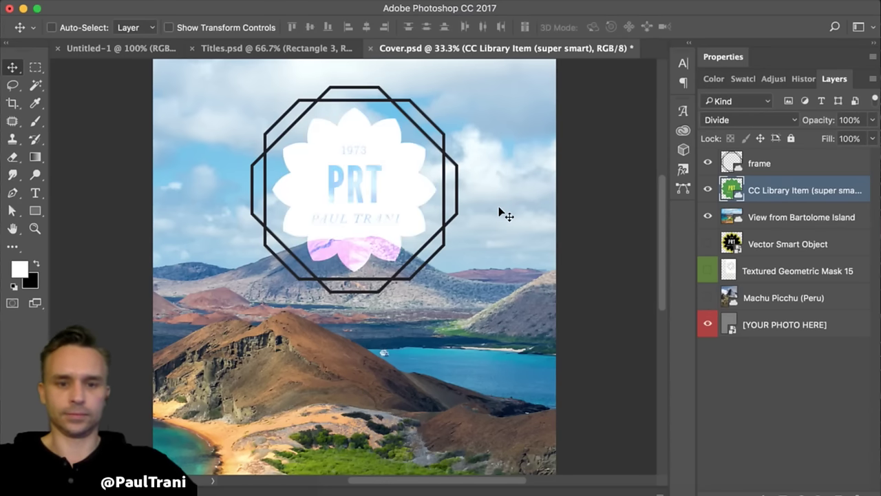
key("shift+plus")
key("shift+minus")
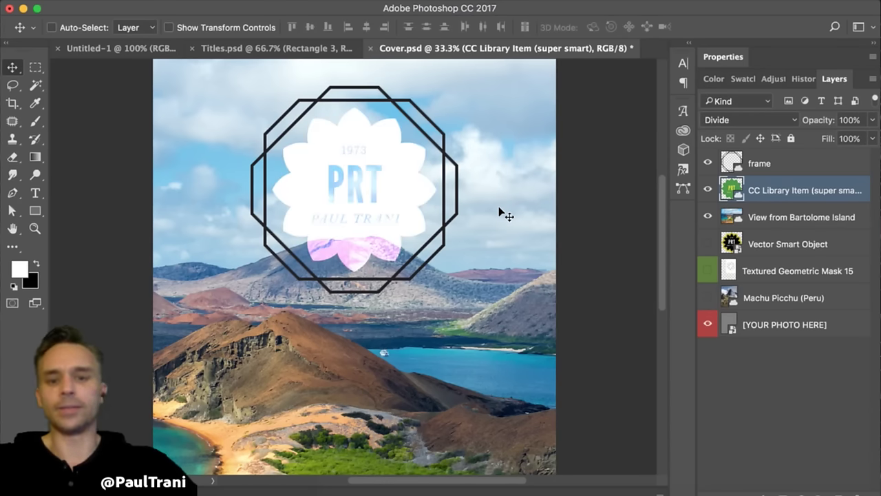
- Compare Multiply, Color Burn and Linear Burn on the badge, settling on Linear Burn
key("shift+plus")
key("shift+plus")
key("shift+plus")
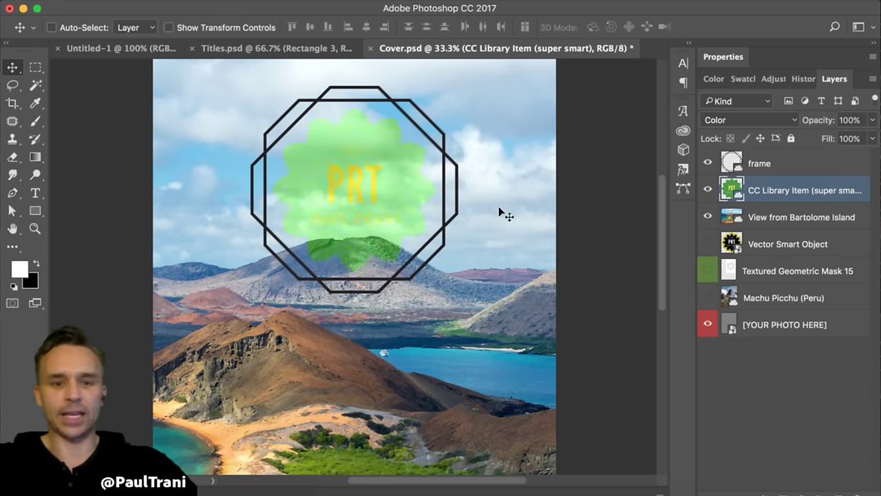
key("shift+plus")
key("shift+plus")
key("shift+plus")
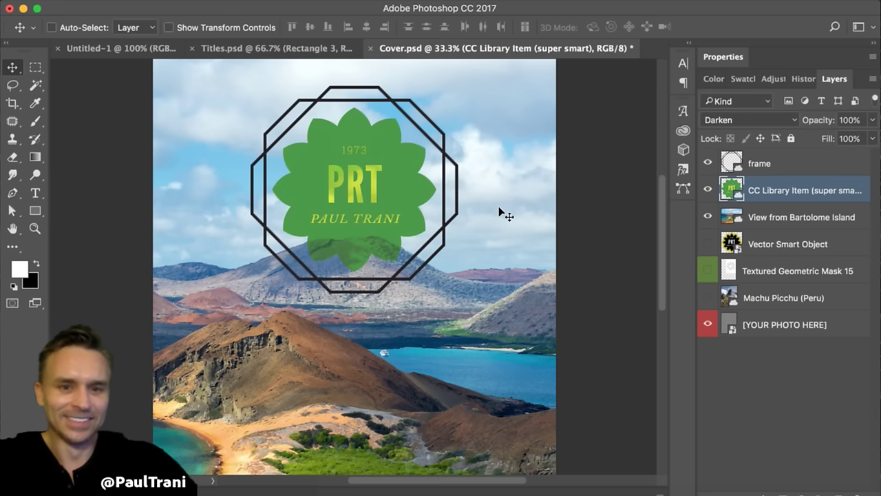
key("shift+plus")
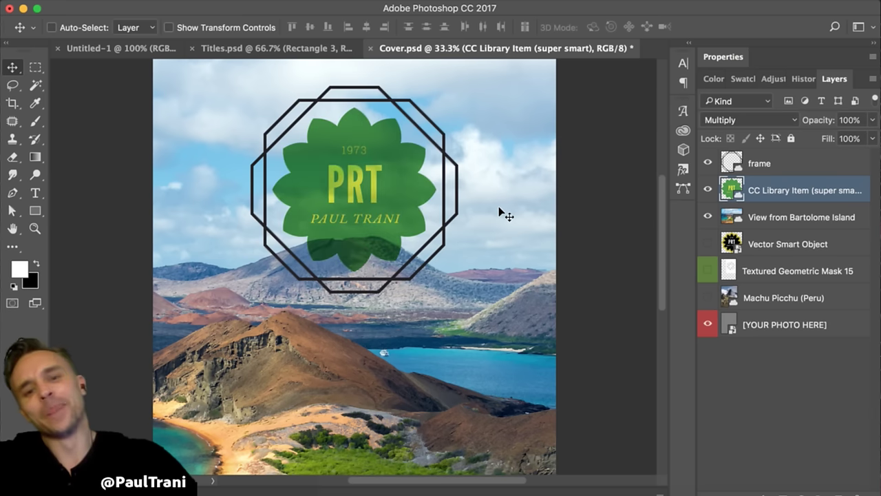
key("shift+plus")
key("shift+plus")
key("shift+minus")
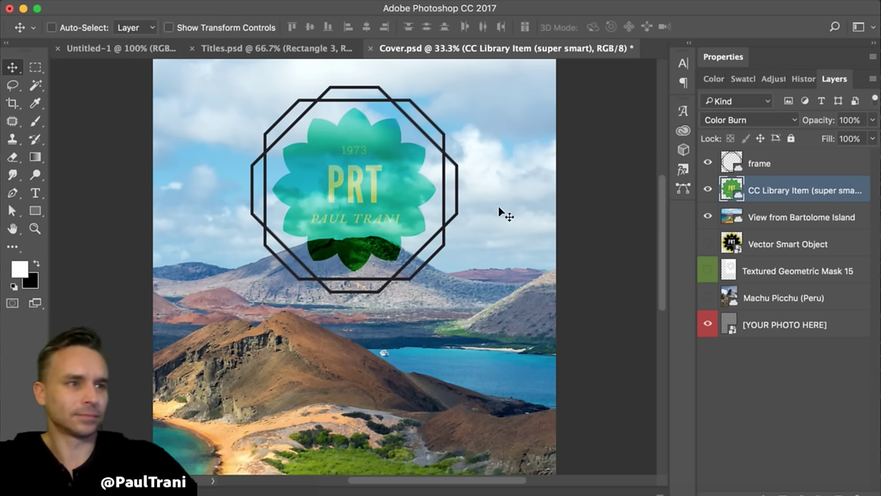
key("shift+plus")
key("shift+minus")
key("shift+plus")
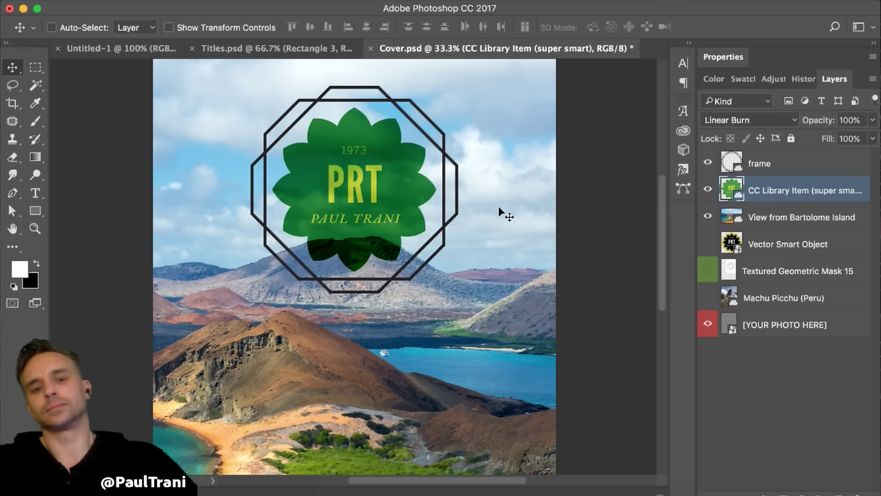
key("shift+plus")
key("shift+minus")
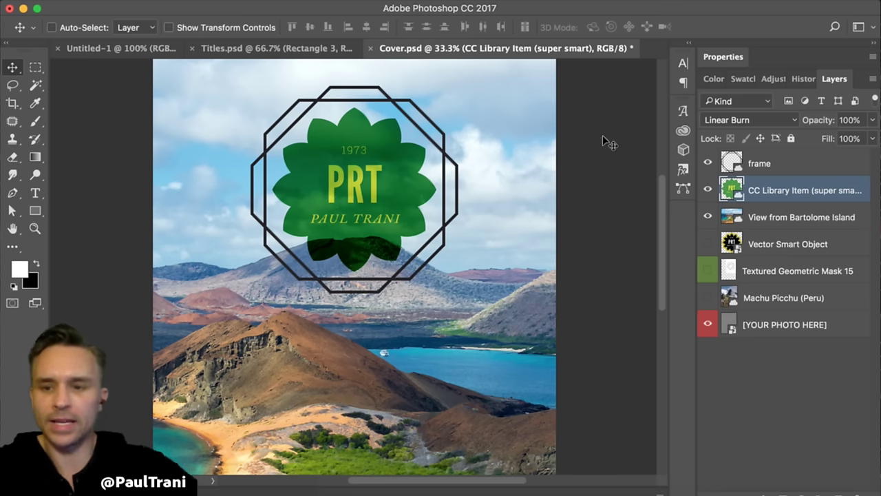
left_click(752, 164)
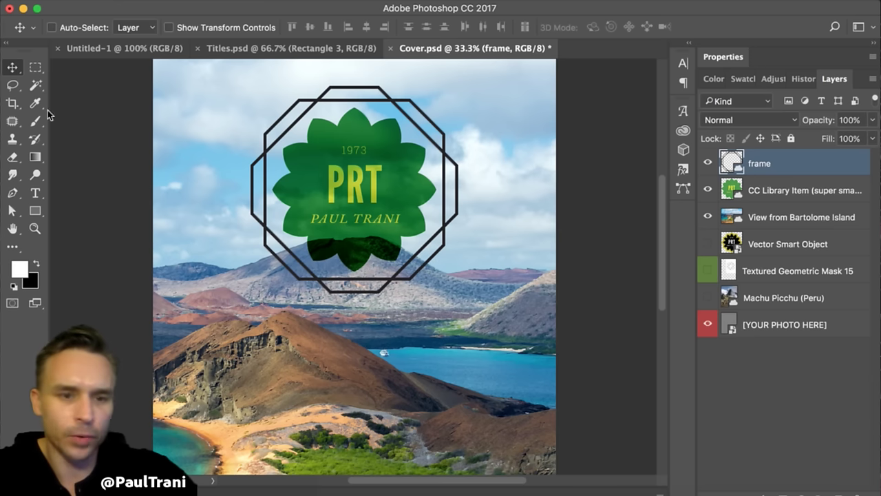
- Quick-select the sky over the ridge and duplicate the View from Bartolome Island layer
left_click(33, 86, "alt")
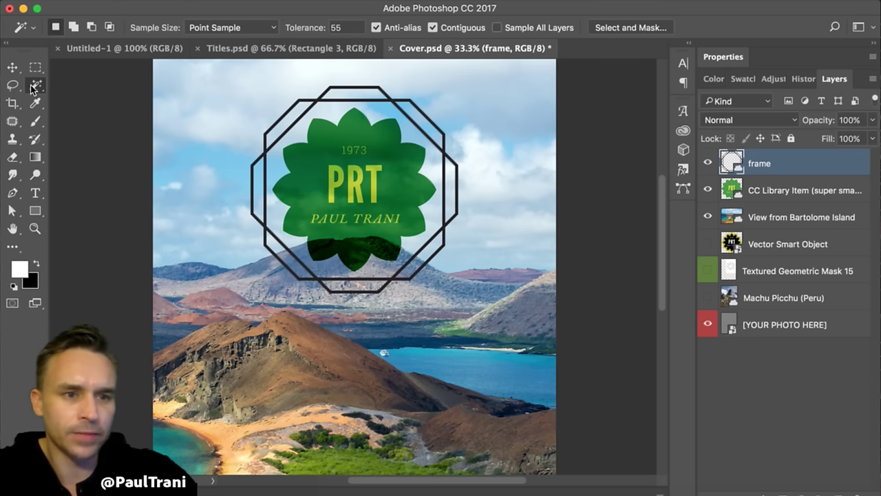
left_click(749, 214)
left_click_drag(36, 85, 76, 83)
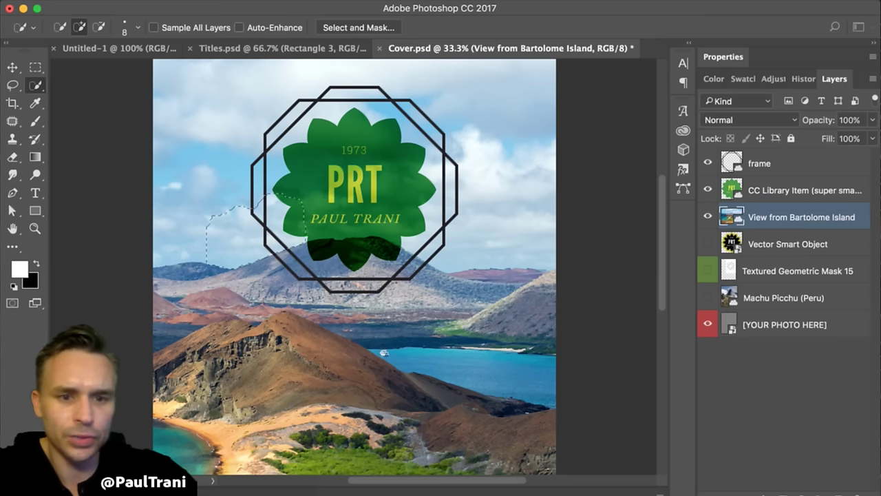
left_click_drag(228, 216, 254, 261)
left_click_drag(791, 215, 842, 490)
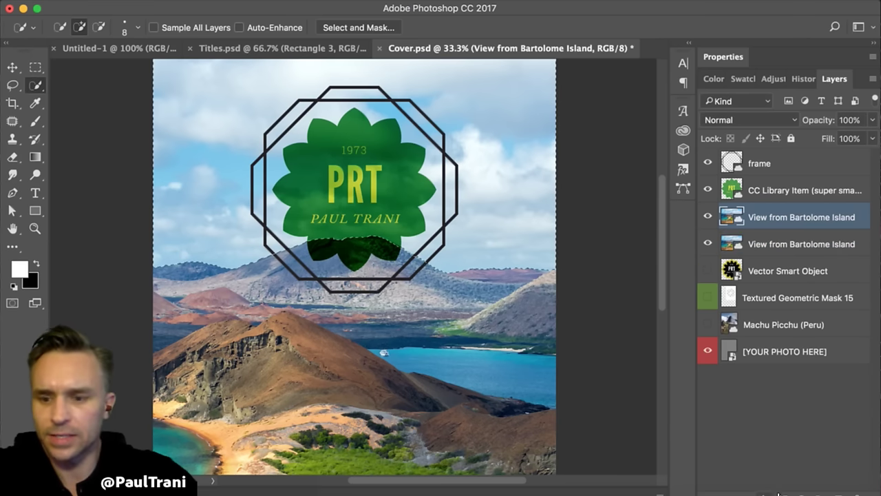
- Mask the upper photo copy with the sky selection, inverted to keep only the landscape
left_click(765, 490)
left_click(708, 243)
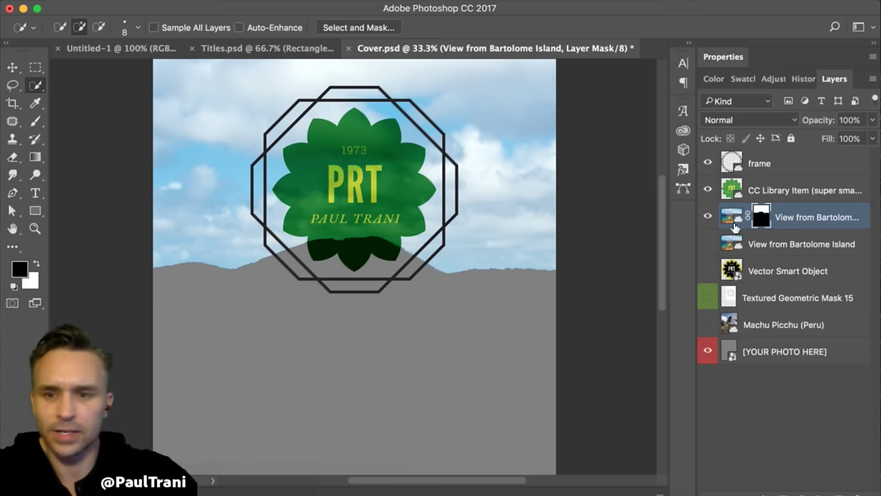
left_click(761, 218, "super")
key("super+i")
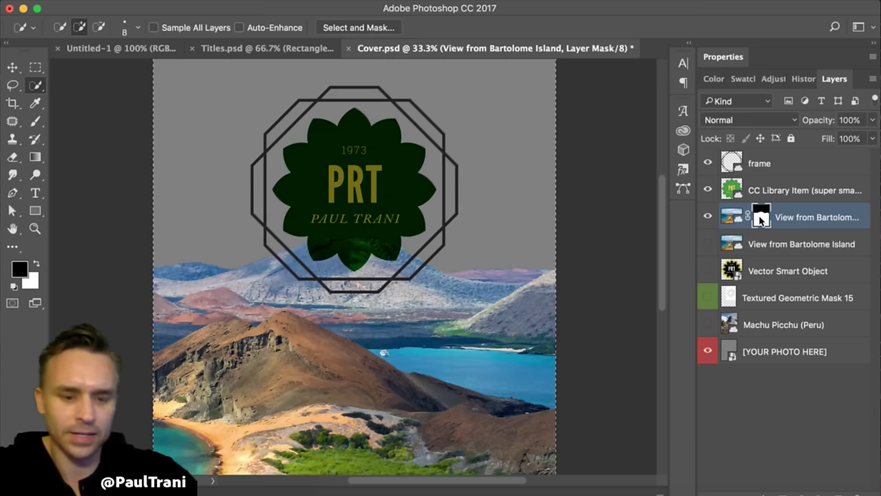
key("super+d")
- Move the frame layer beneath the masked landscape copy and switch the badge to Color Dodge
left_click(707, 242)
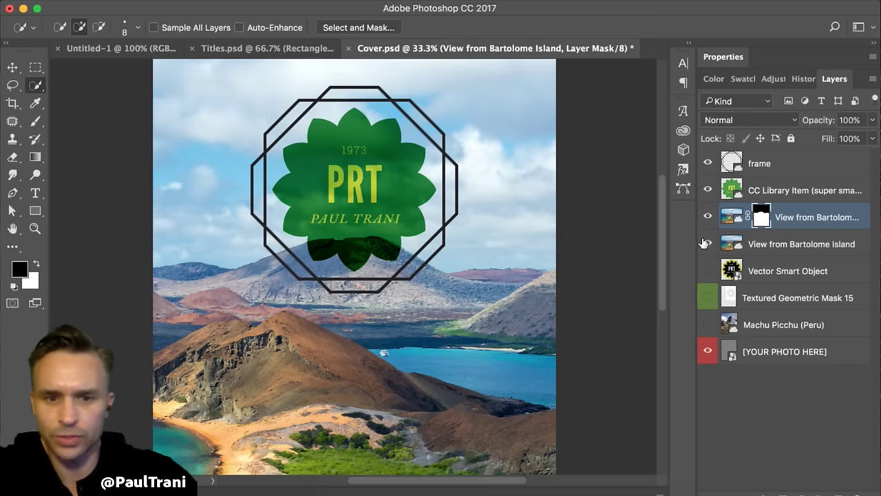
left_click(792, 244)
left_click_drag(785, 167, 795, 222)
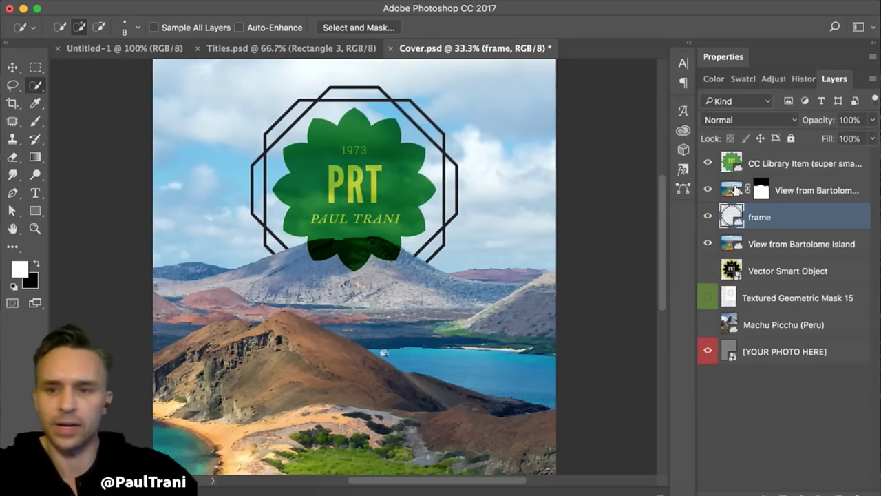
left_click(802, 162)
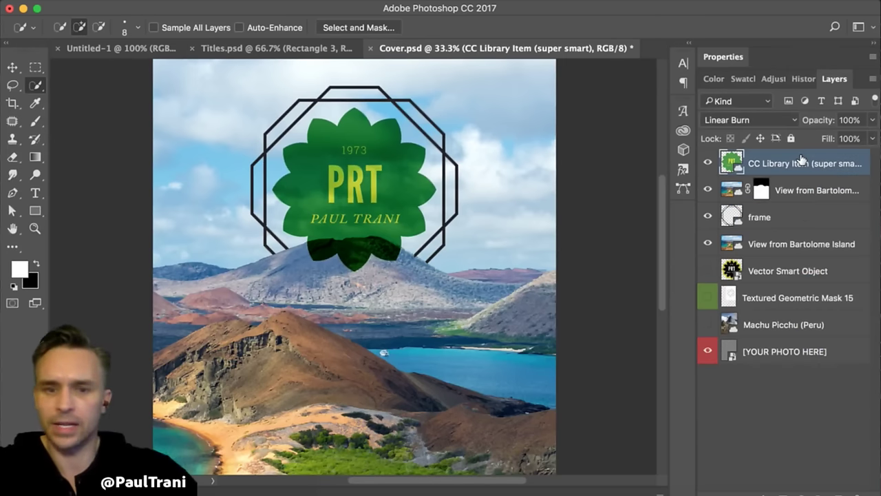
key("shift+plus")
key("shift+plus")
- Cycle the badge through its blend modes, comparing Darken, Multiply and Color Burn
key("shift+plus")
key("shift+plus")
key("shift+plus")
key("shift+plus")
key("shift+plus")
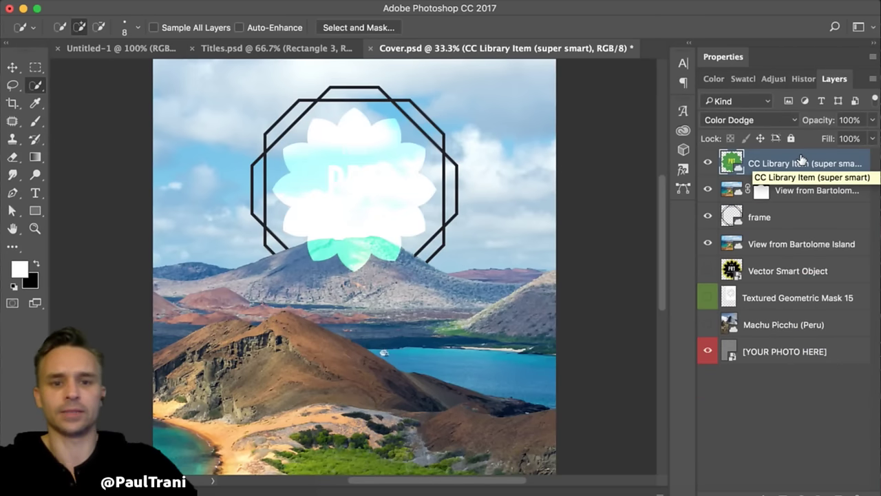
key("shift+plus")
key("shift+plus")
key("shift+plus")
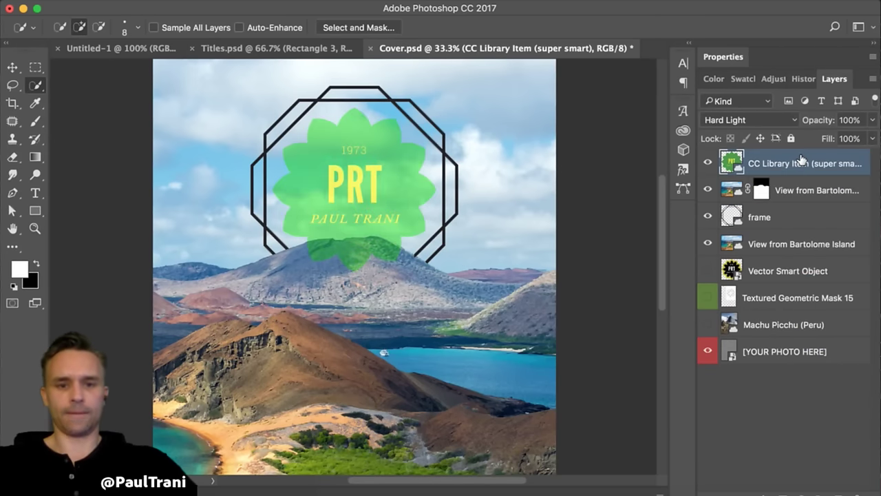
key("shift+plus")
key("shift+plus")
key("shift+plus")
key("shift+plus")
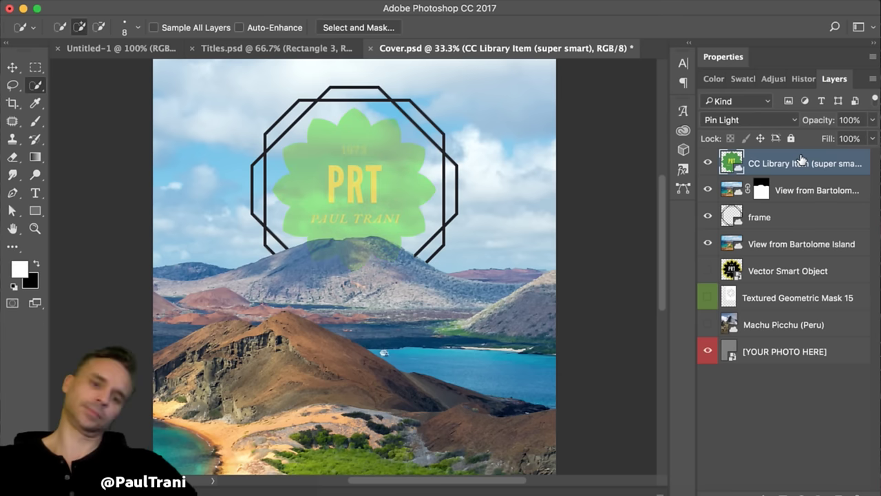
key("shift+plus")
key("shift+plus")
key("shift+plus")
key("shift+plus")
key("shift+plus")
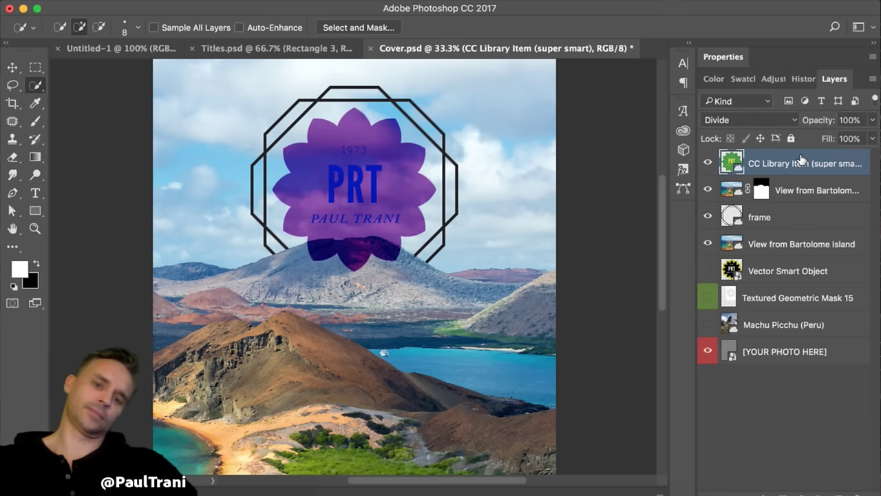
key("shift+plus")
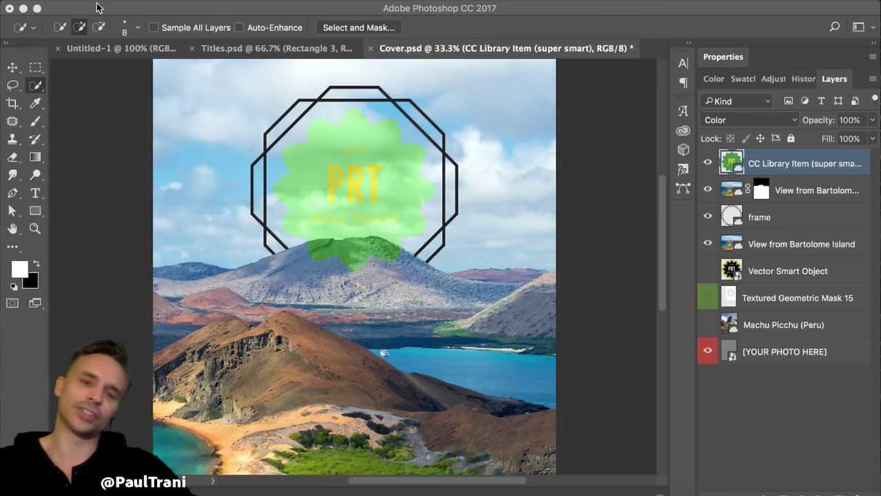
key("shift+plus")
key("shift+plus")
key("shift+plus")
key("shift+plus")
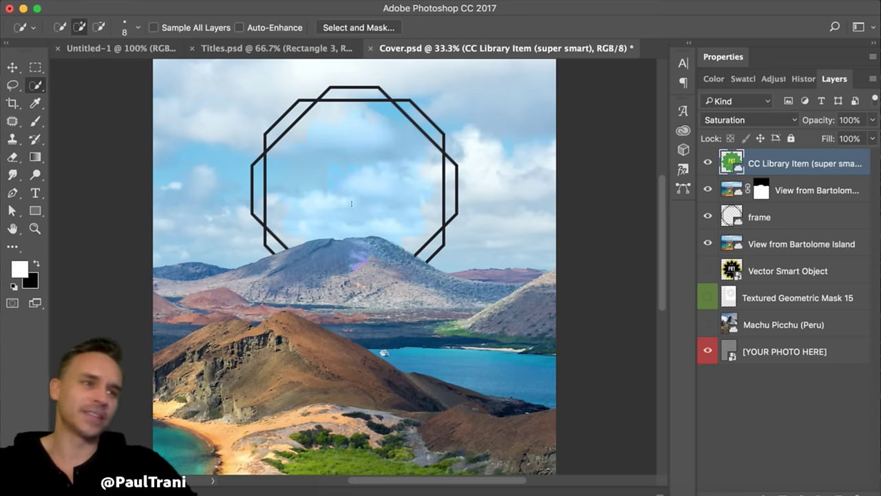
key("shift+plus")
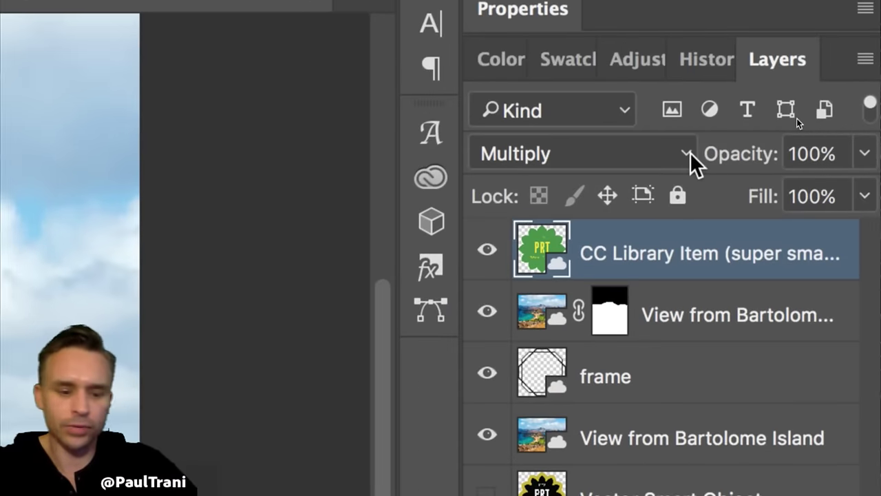
key("shift+minus")
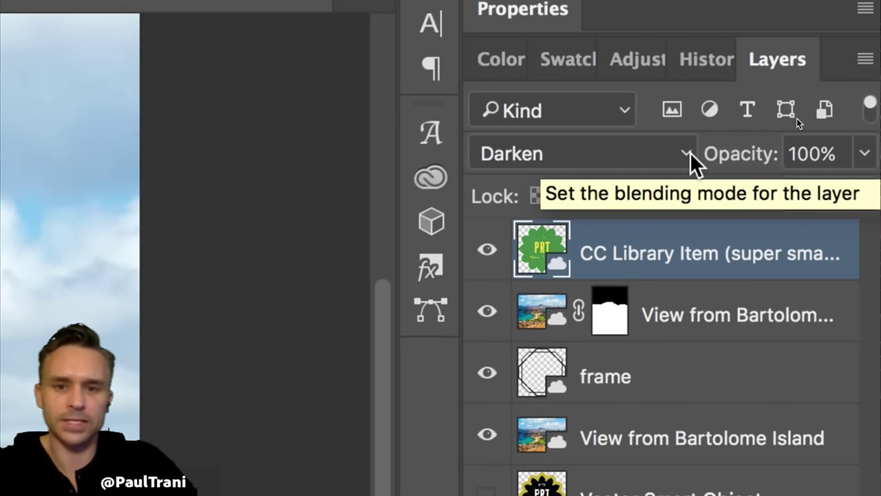
key("shift+plus")
key("shift+minus")
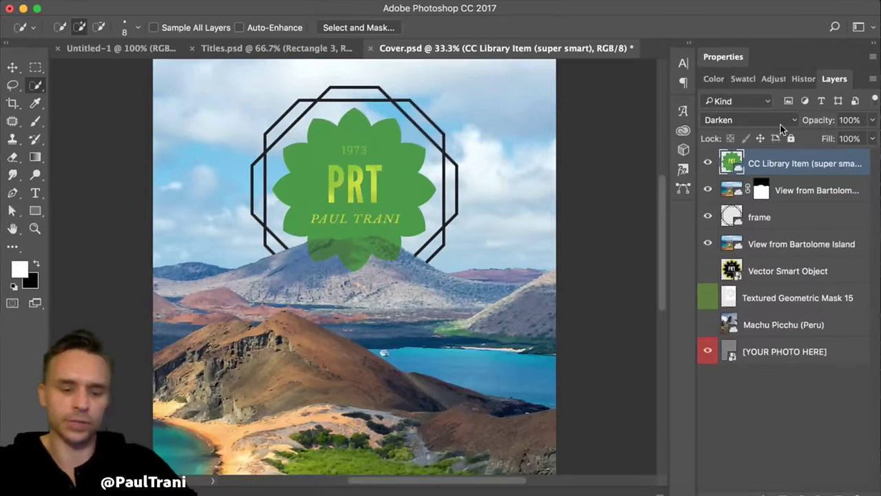
key("shift+plus")
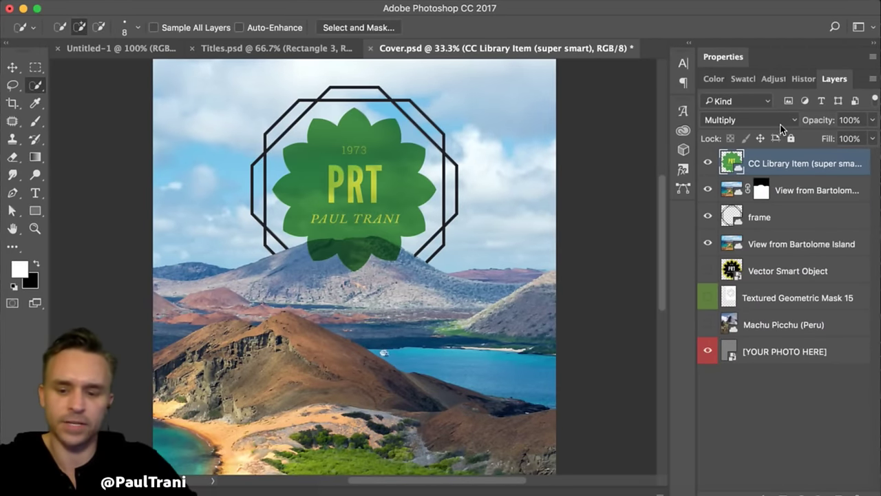
key("shift+plus")
key("shift+minus")
key("shift+plus")
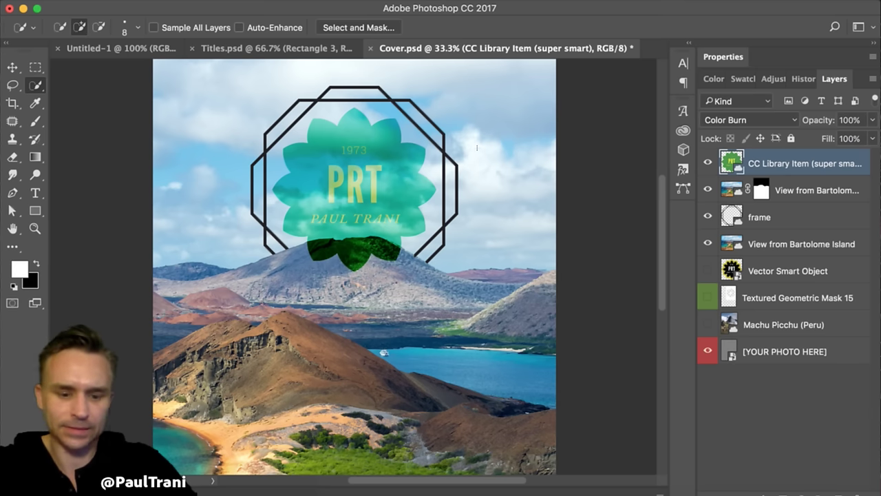
- Try Overlay on the badge, then settle back on Multiply
key("alt+shift+o")
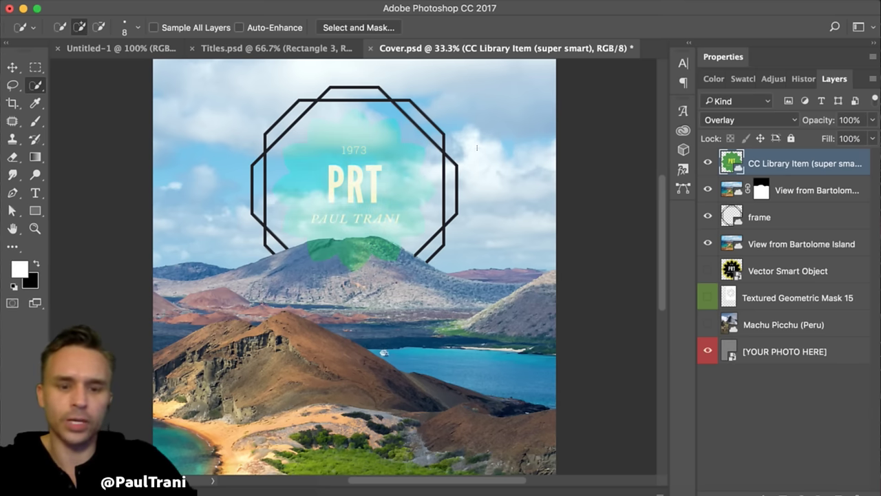
key("alt+shift+m")
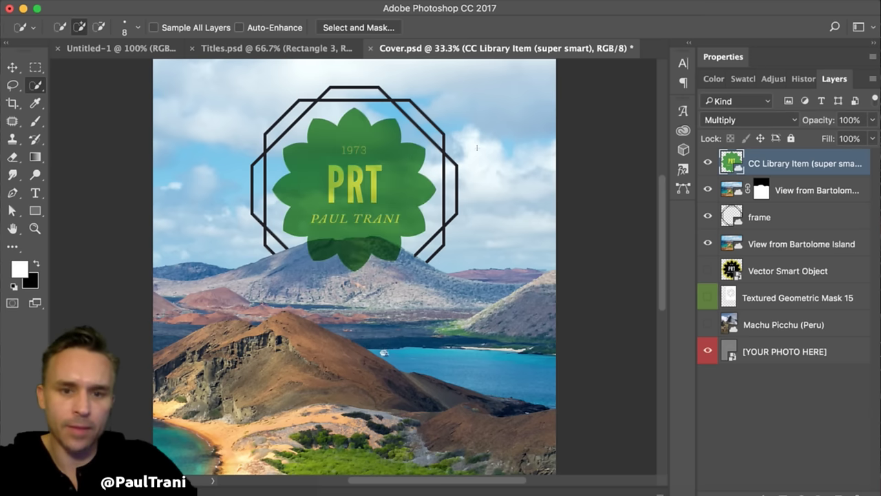
left_click(798, 121)
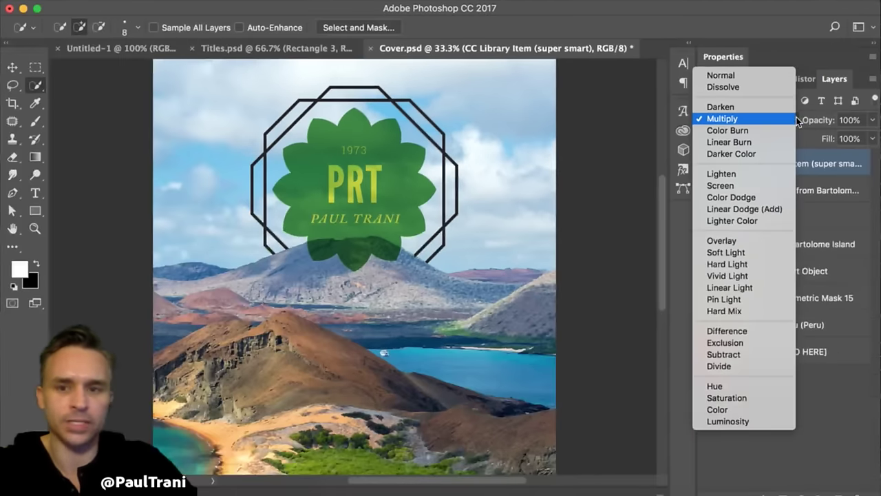
left_click(750, 240)
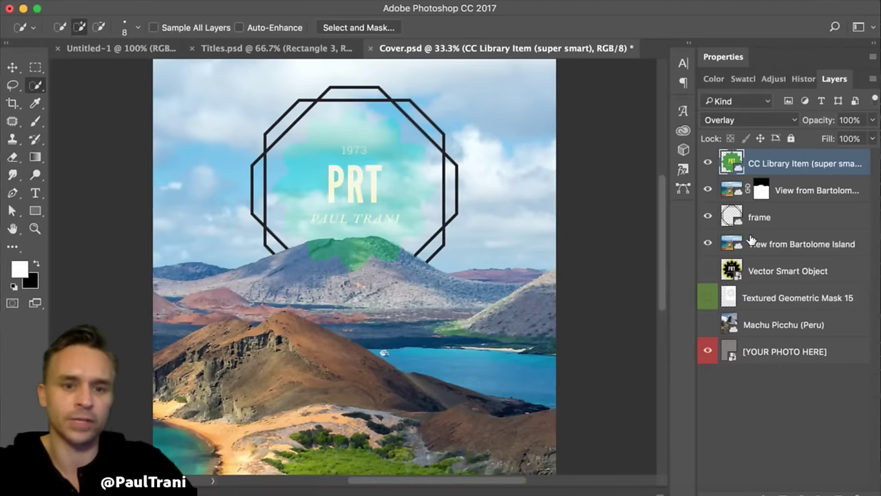
key("super+z")
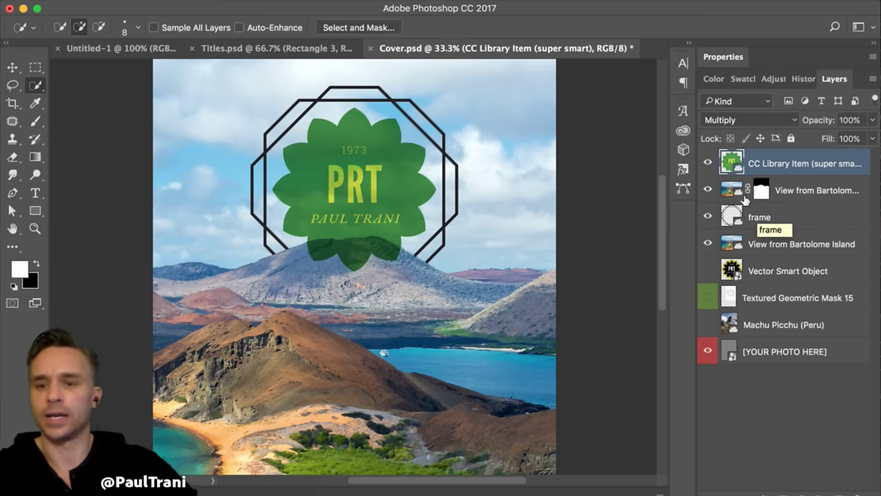
- Scale the badge and frame to about 144% and move them up and right
left_click(763, 218, "super")
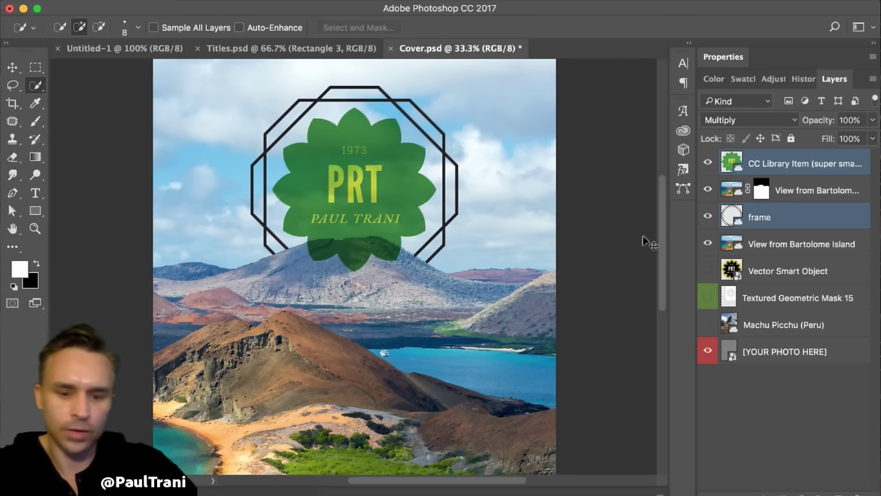
key("super+t")
left_click_drag(252, 270, 161, 385)
mouse_move(218, 226)
left_mouse_down()
mouse_move(266, 194)
mouse_move(259, 203)
left_mouse_up()
key("Return")
key("w")
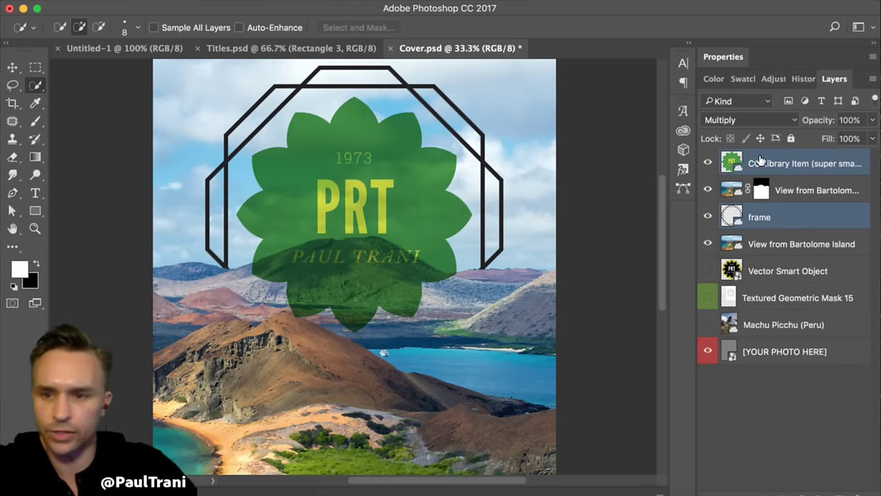
- Set the flower badge's blend mode to Hard Light and save Cover.psd
left_click(761, 161)
left_click(730, 120)
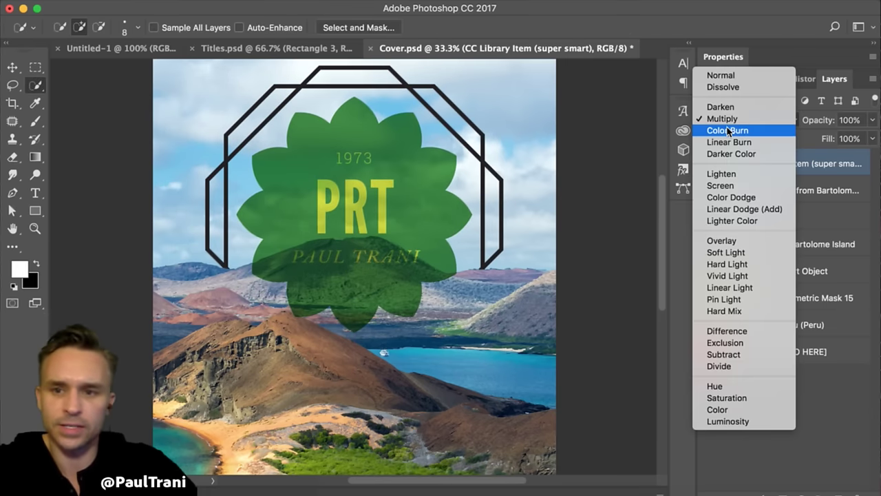
left_click(728, 130)
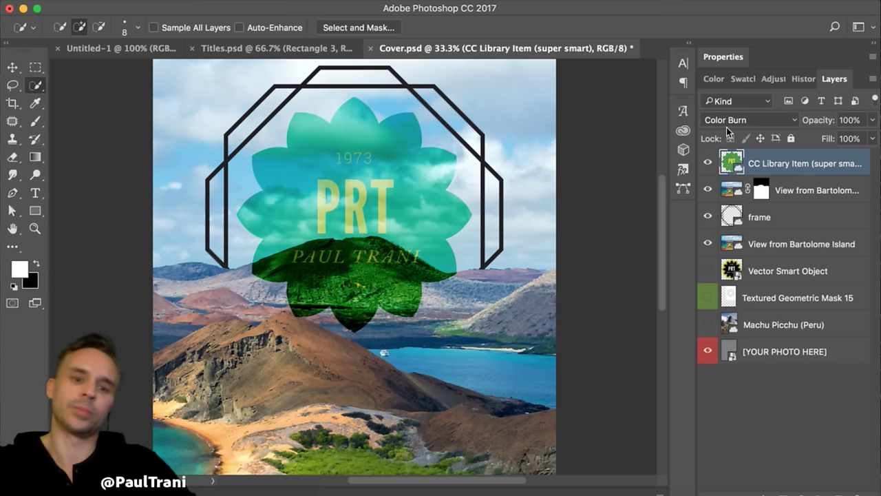
key("Down")
key("Down")
key("Down")
key("Down")
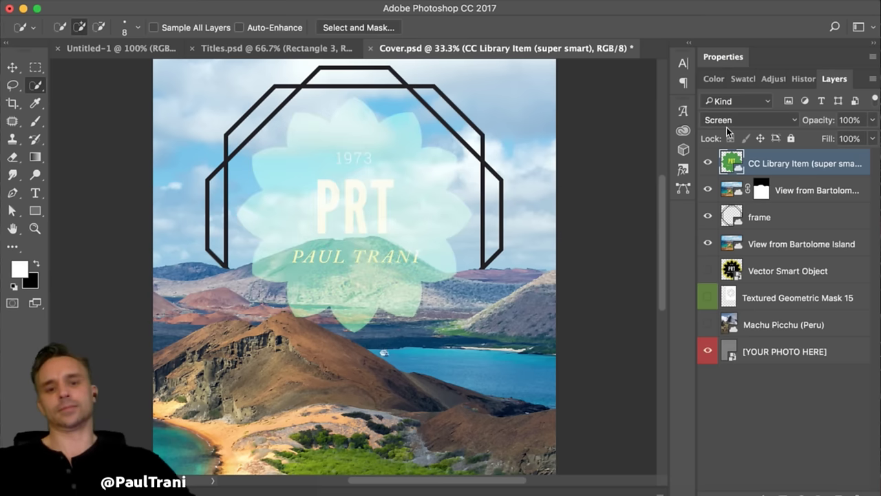
key("Down")
key("Down")
key("Down")
key("Down")
key("Down")
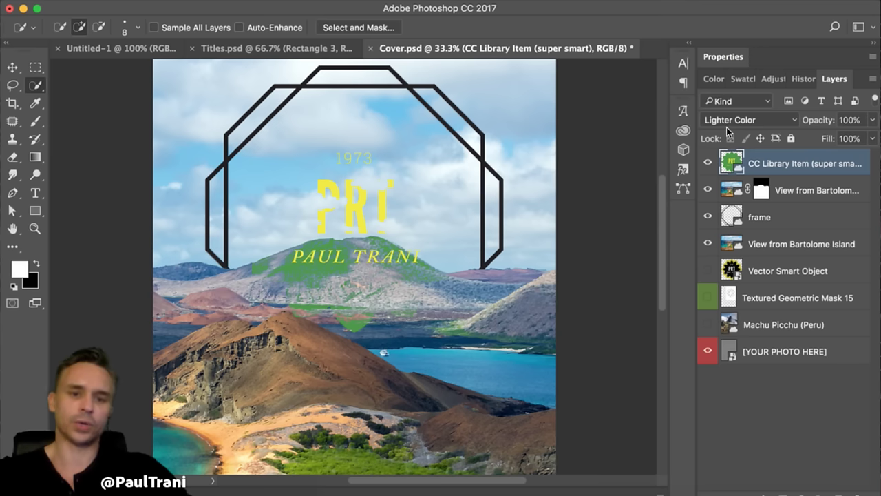
key("Down")
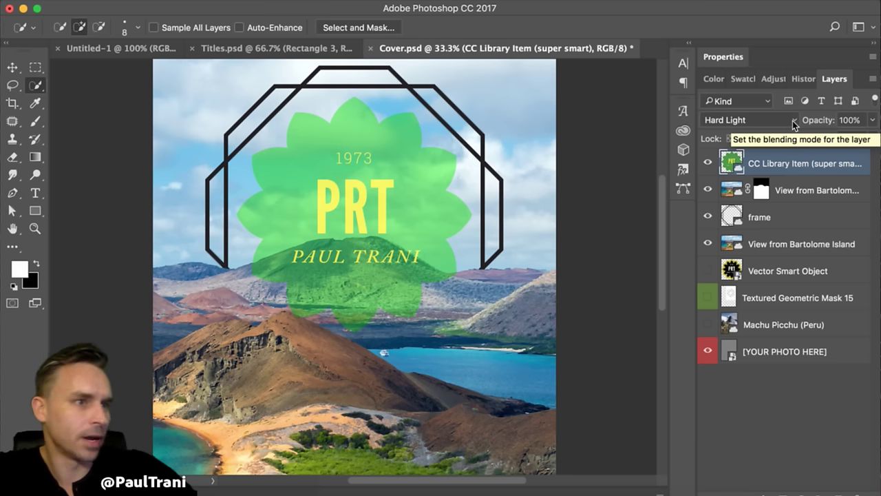
left_click(793, 193)
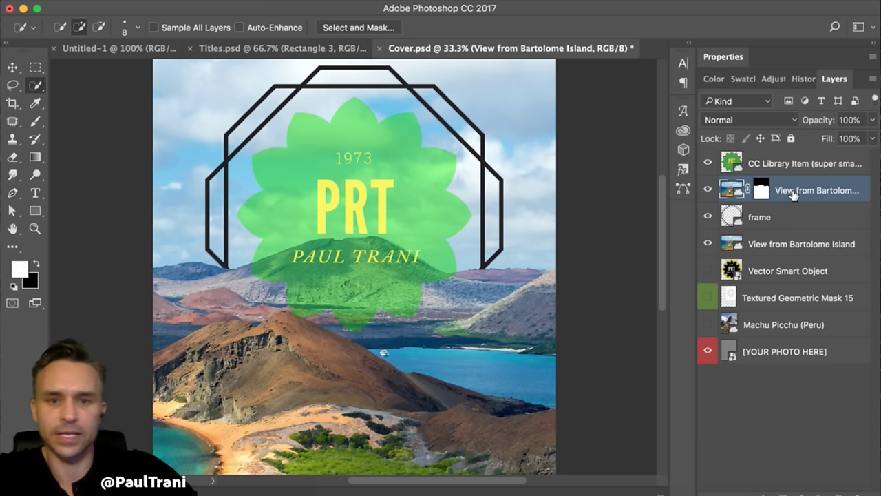
key("ctrl+s")
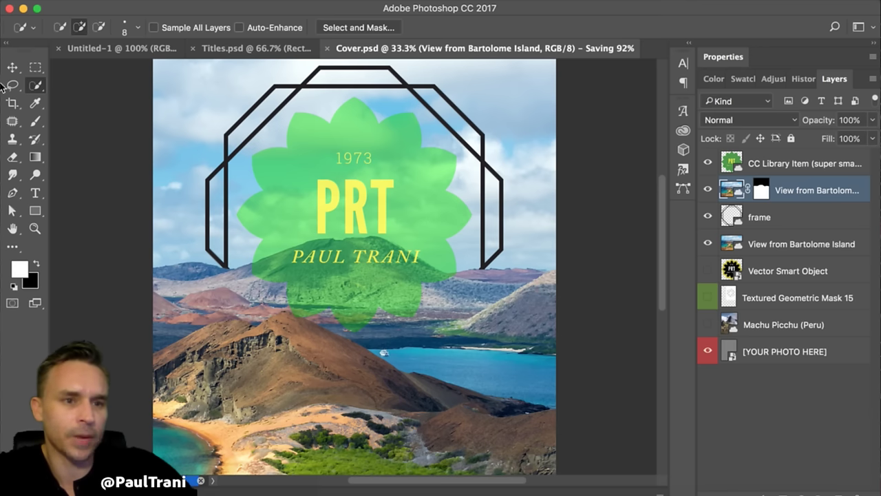
- Blend the octagon frame layer in Overlay and duplicate it for a stronger blue outline
left_click(793, 221)
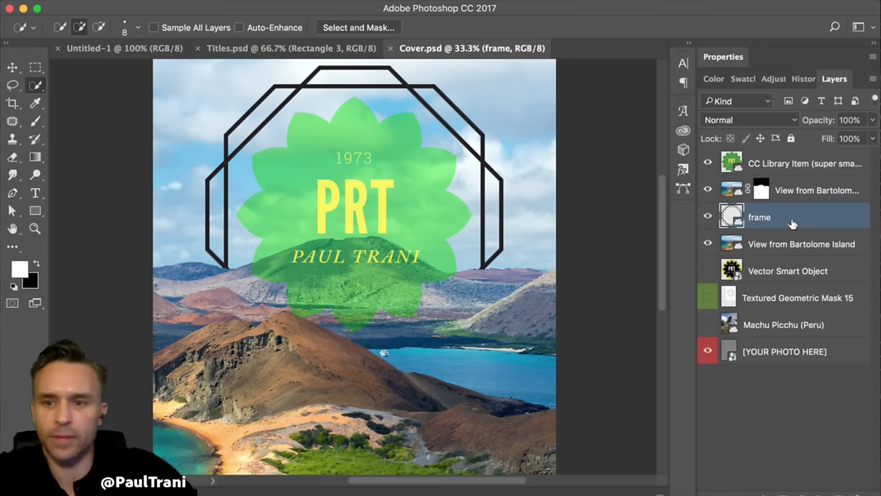
left_click(776, 121)
left_click(750, 284)
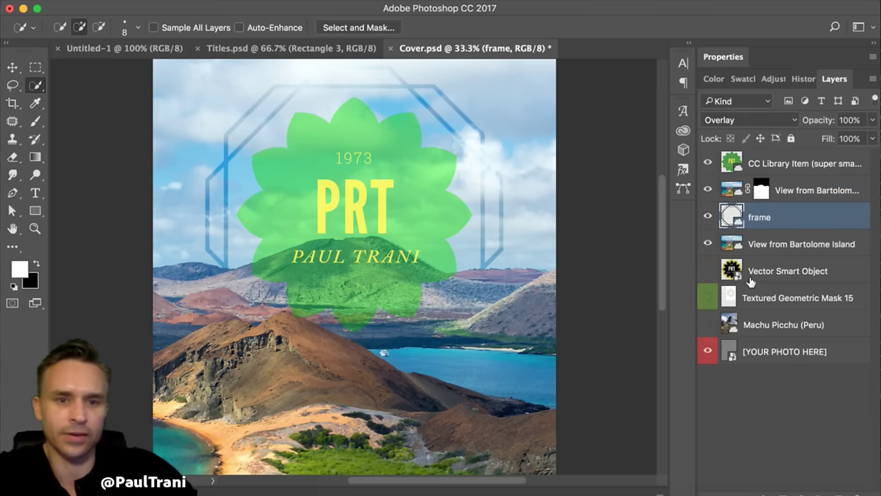
left_click_drag(783, 216, 820, 492)
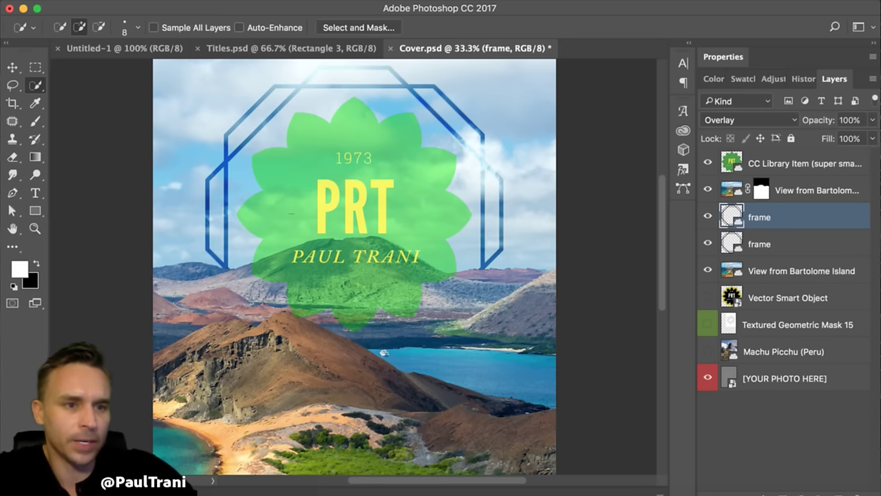
left_click(12, 84)
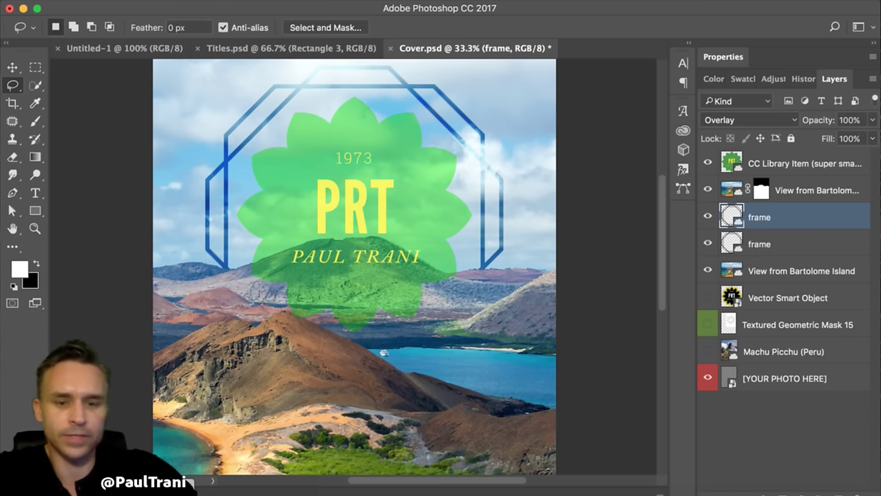
- Show the Pauls Branding library in an enlarged Libraries panel, with search scope set to Adobe Stock
left_click(689, 44)
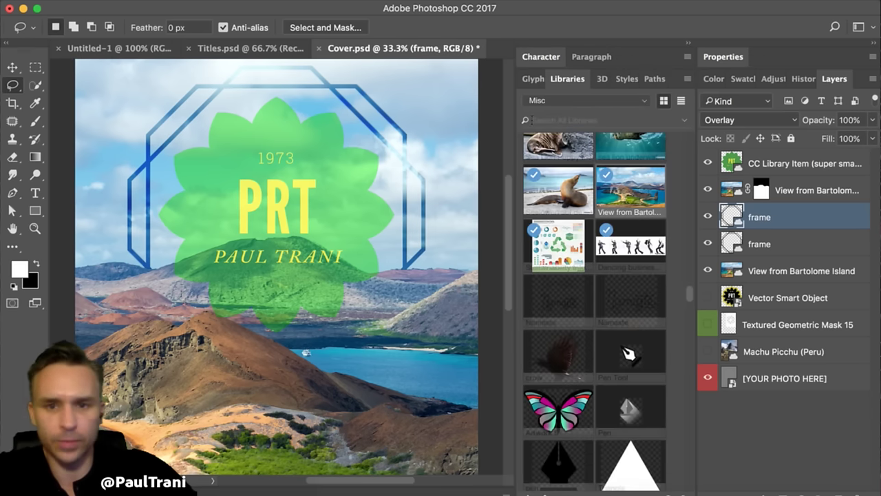
left_click(689, 43)
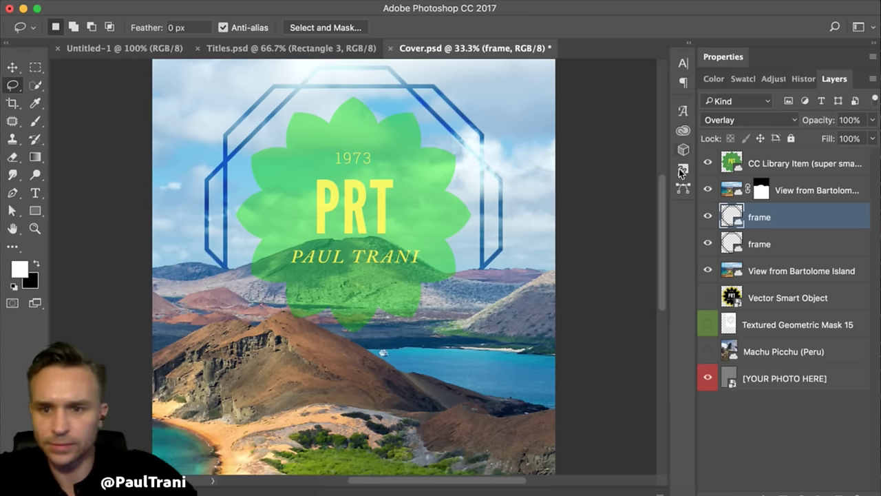
left_click(683, 132)
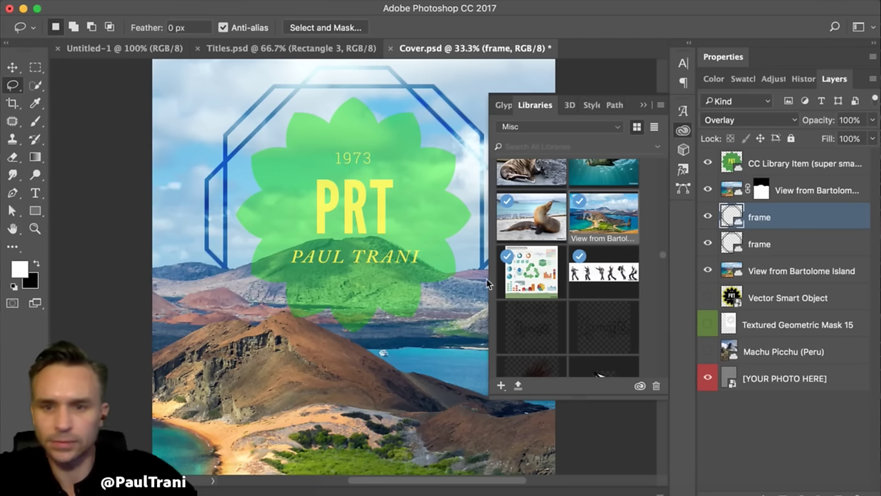
left_click_drag(488, 402, 143, 427)
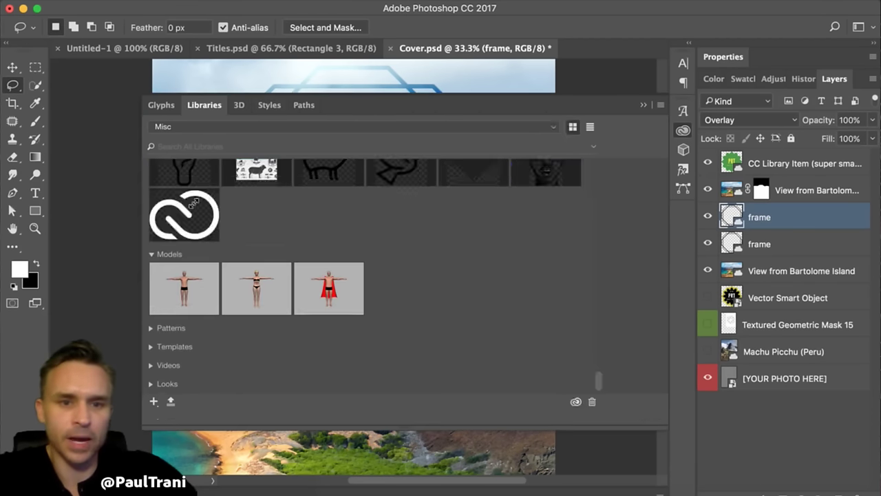
left_click(265, 128)
left_click(205, 152)
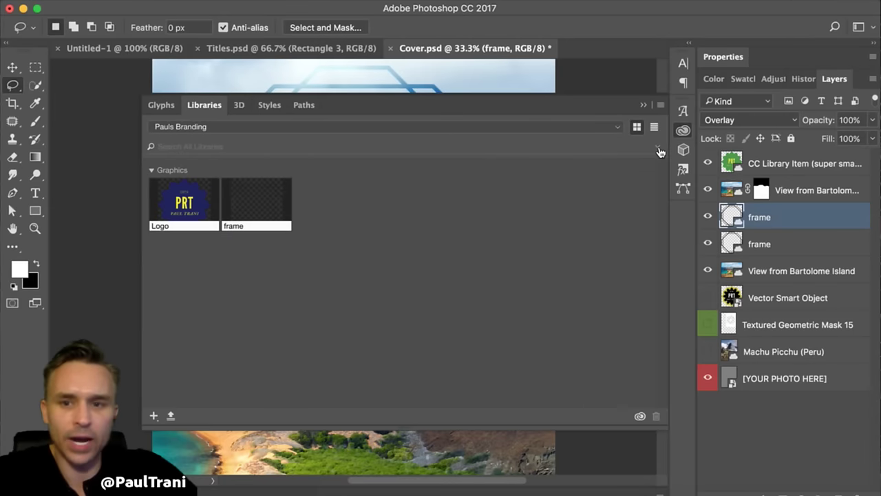
left_click(658, 149)
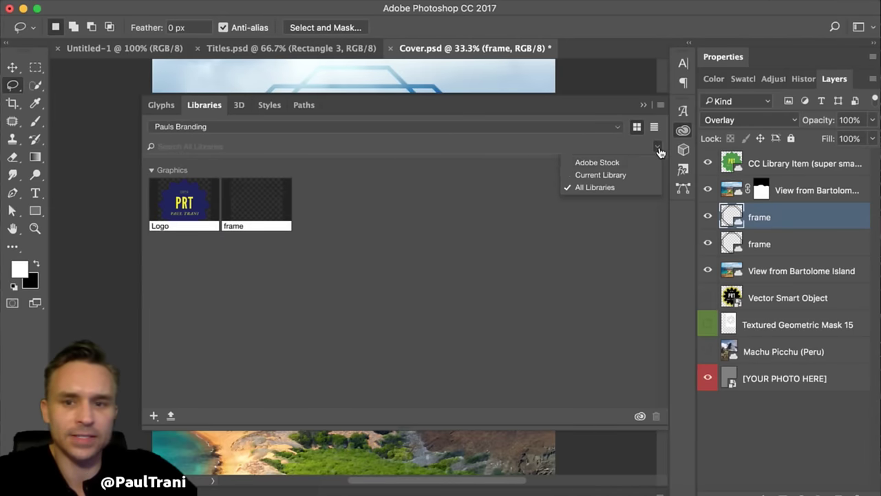
left_click(579, 163)
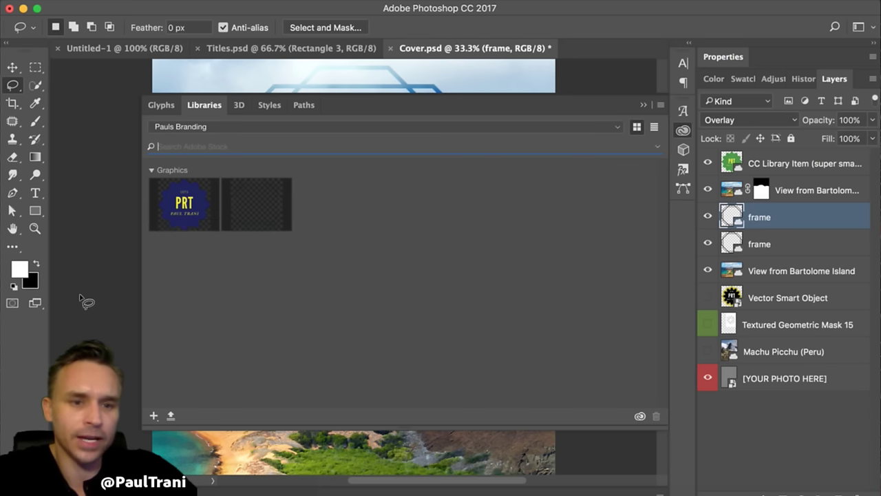
left_click(644, 105)
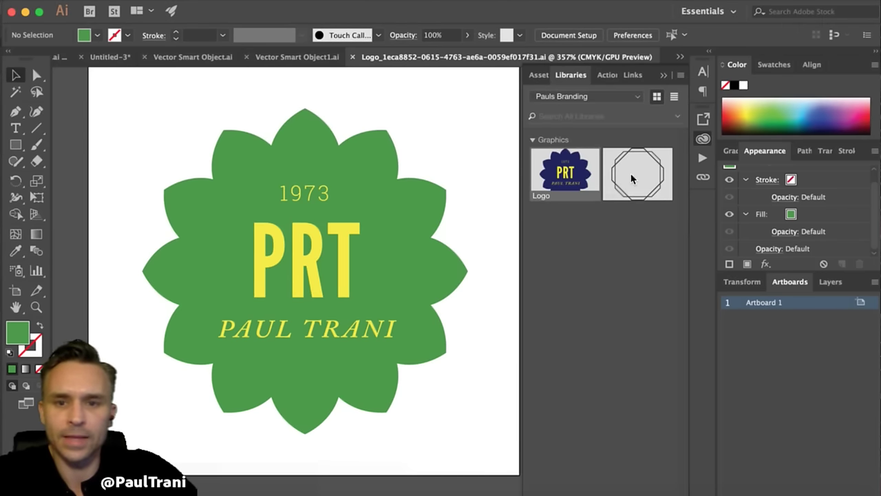
- Search Adobe Stock for 'icons' and browse the results
left_click_drag(520, 148, 242, 137)
left_click(678, 117)
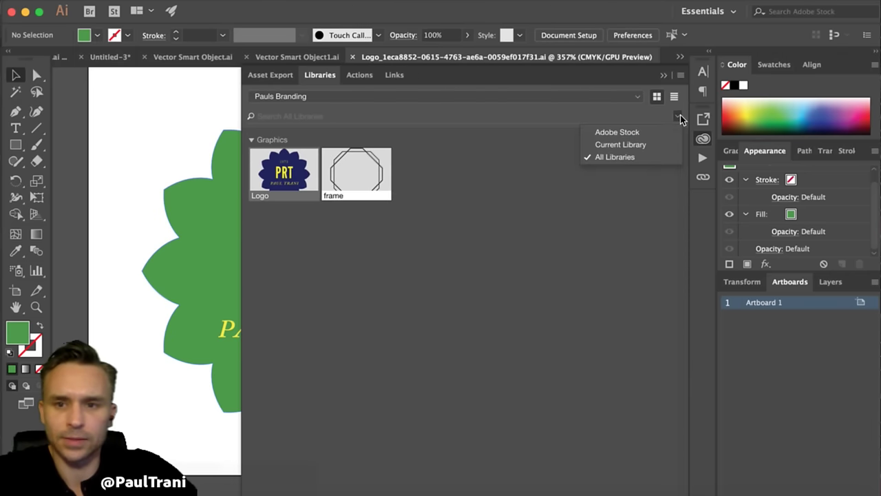
left_click(644, 133)
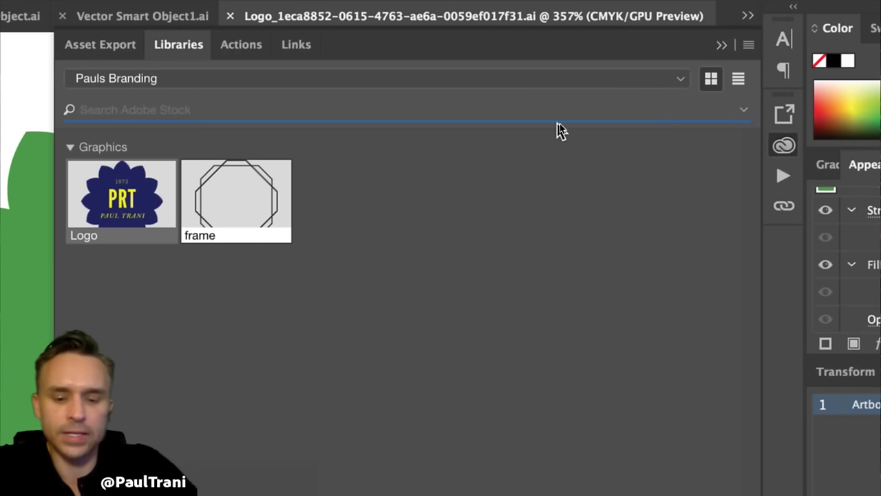
type("icons")
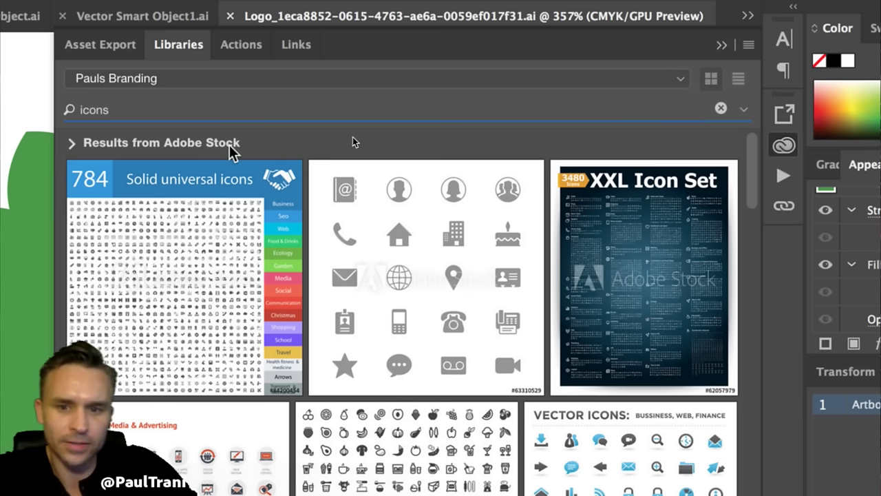
scroll(321, 241, "down", 5)
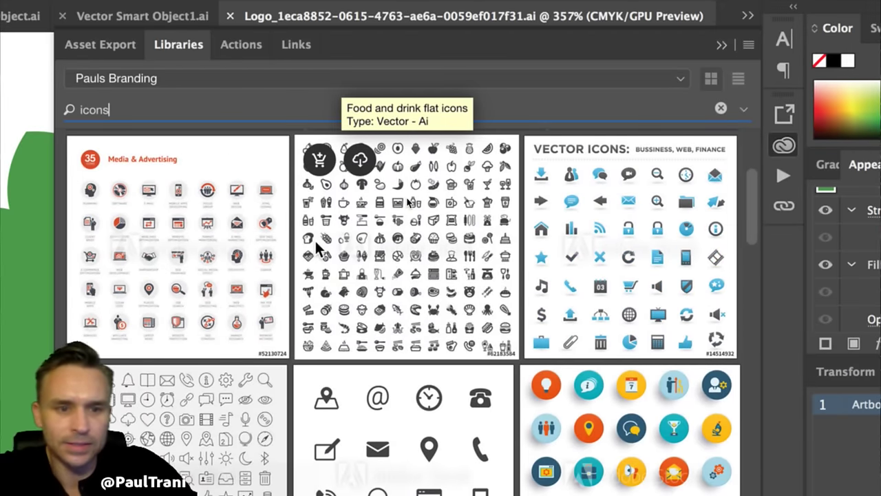
scroll(318, 249, "down", 5)
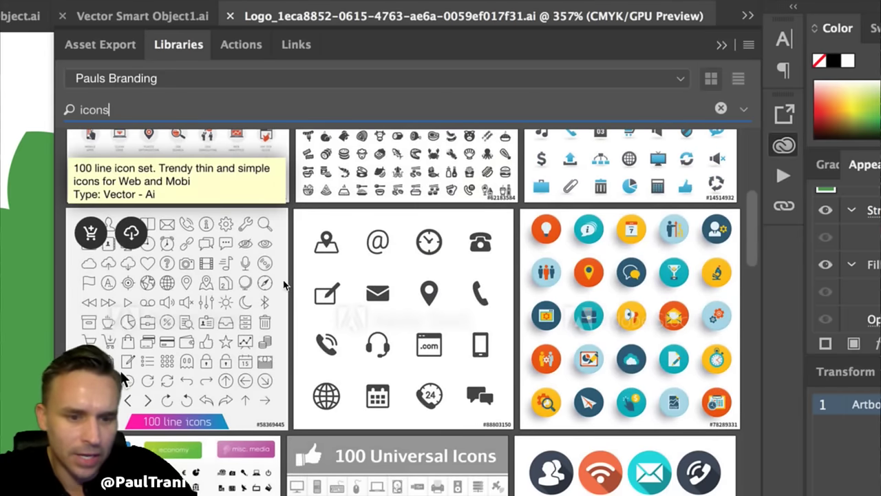
scroll(157, 416, "down", 10)
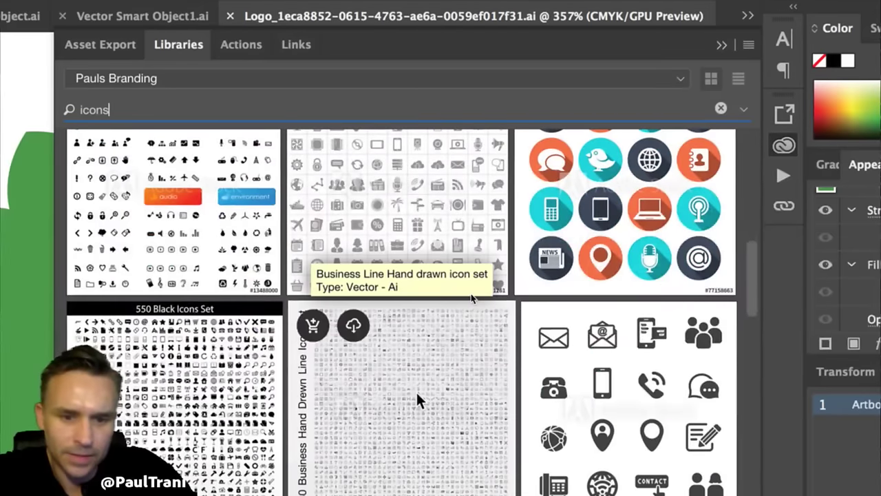
scroll(415, 392, "up", 15)
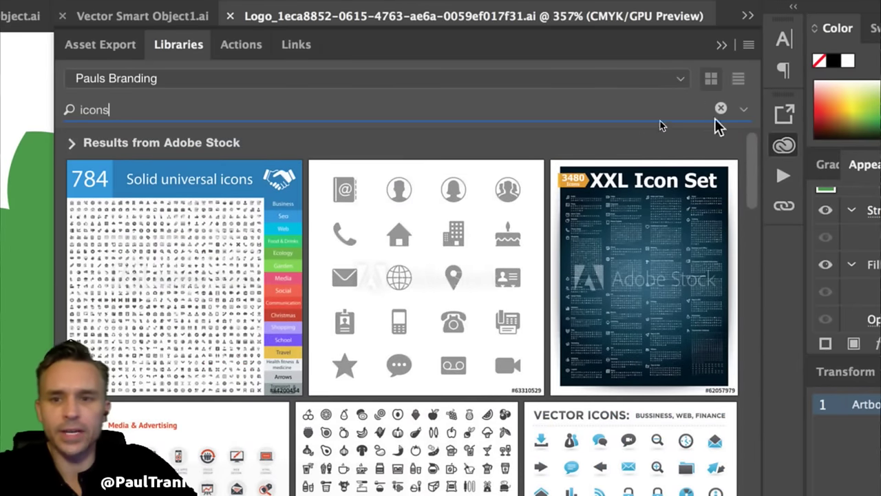
- Switch the search scope to All Libraries and open the holiday icons graphic
left_click(744, 109)
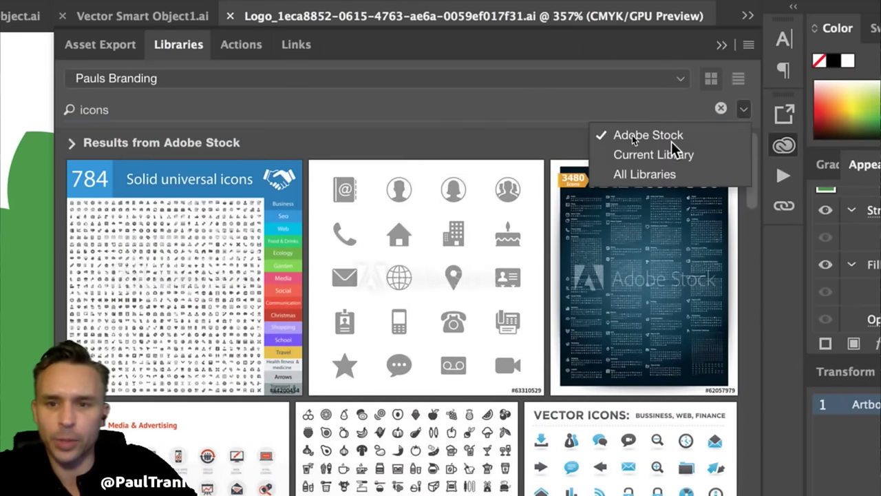
left_click(649, 172)
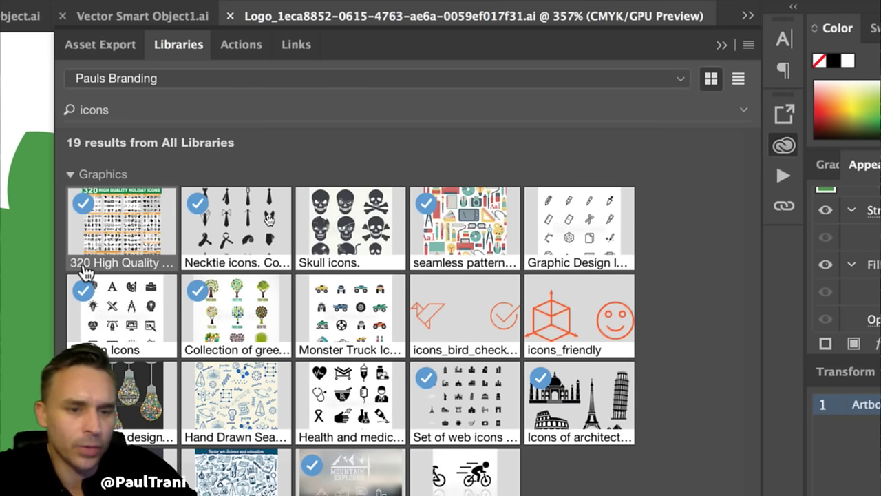
double_click(576, 229)
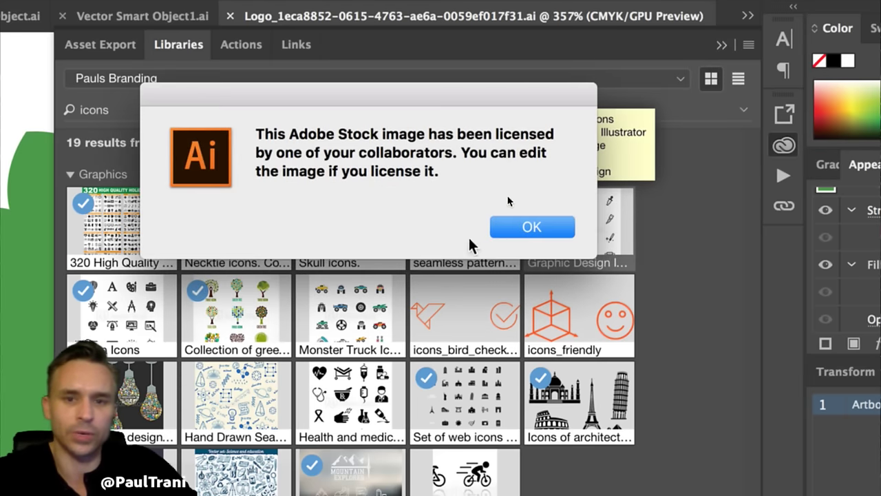
left_click(516, 228)
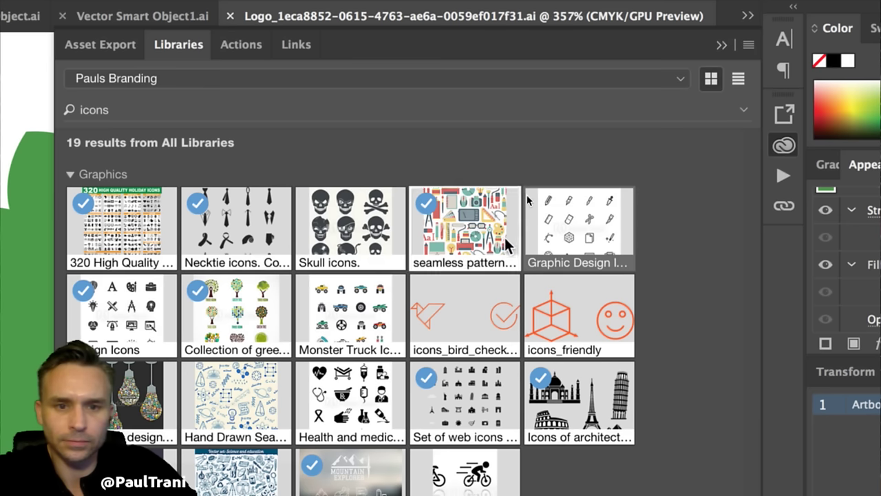
double_click(110, 216)
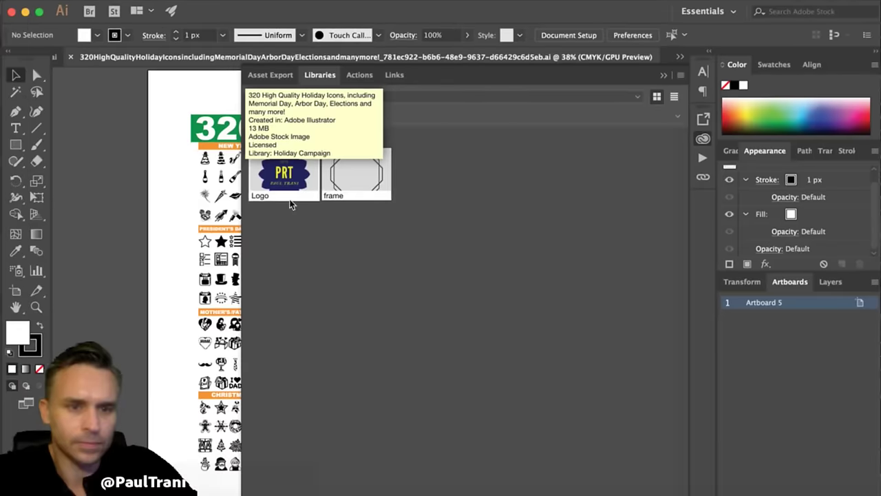
- Add the cloud rainbow icon to the Pauls Branding library as Artwork 1
left_click(664, 73)
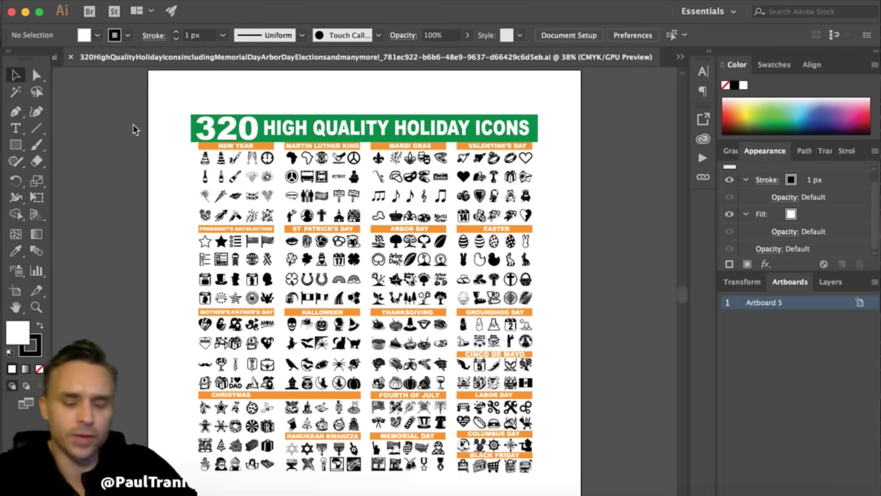
key("super+1")
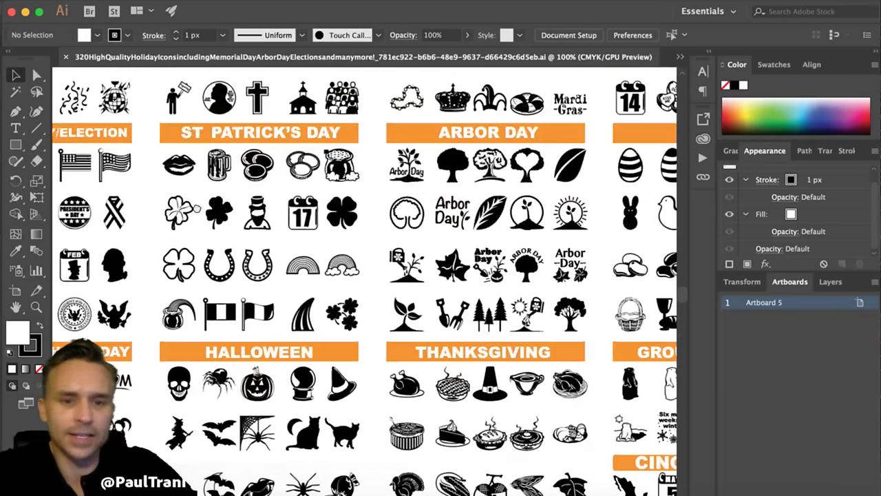
scroll(365, 275, "up", 3)
scroll(365, 276, "left", 3)
left_click(396, 370)
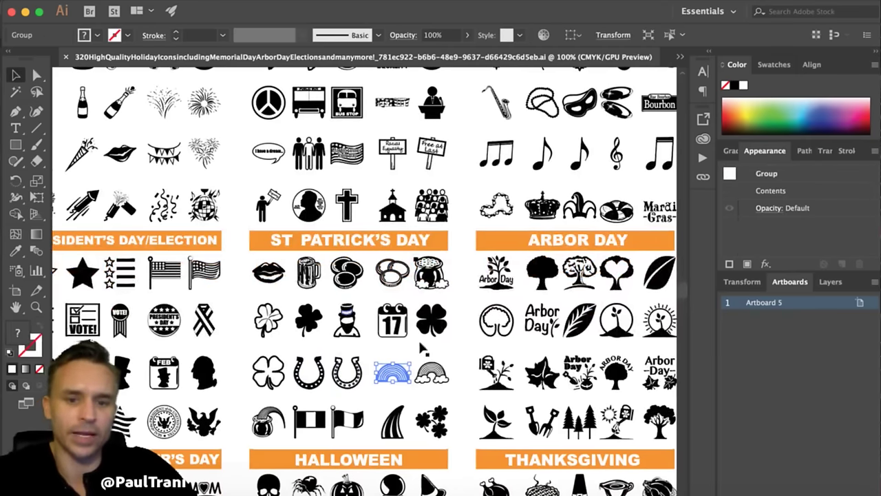
left_click(452, 296)
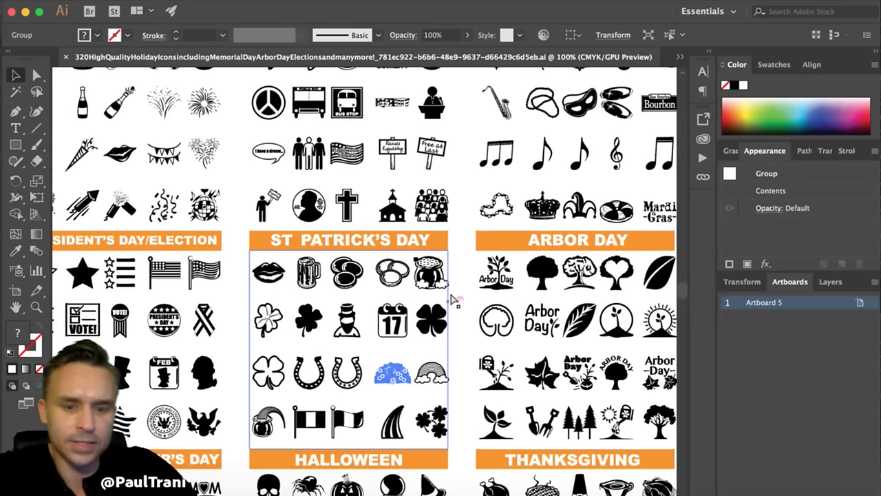
left_click(432, 372)
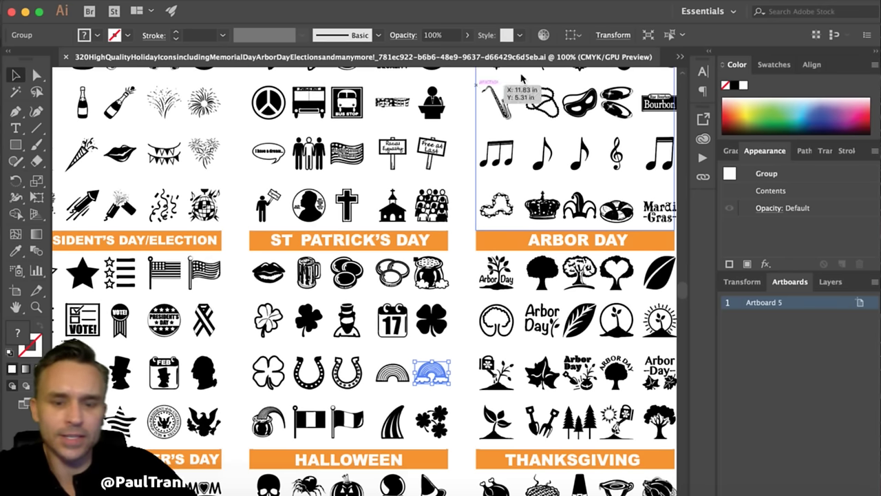
scroll(416, 358, "down", 3)
scroll(416, 358, "right", 5)
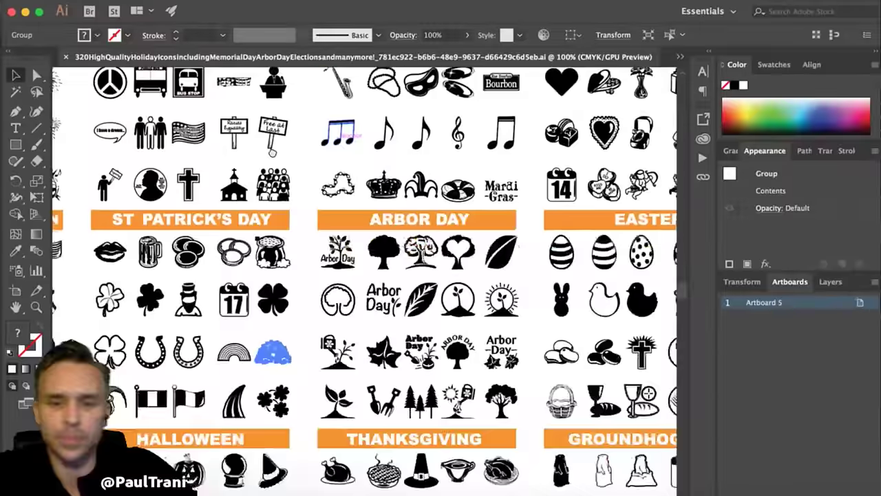
left_click(709, 56)
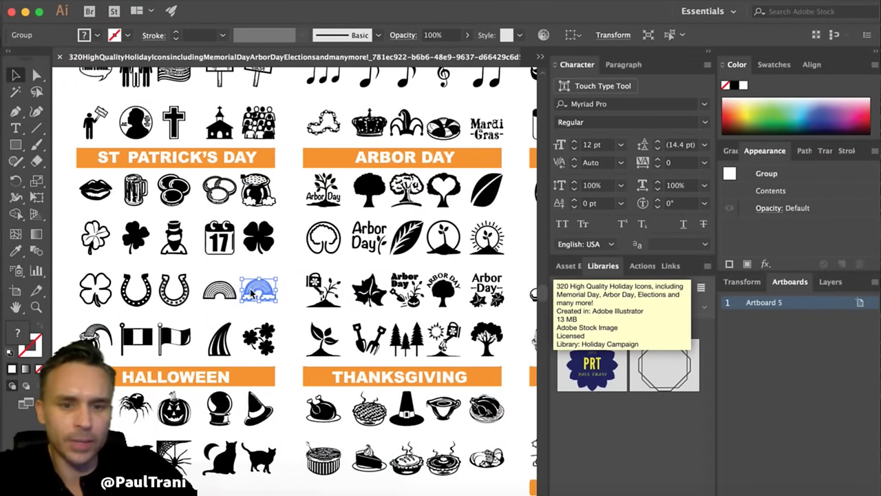
left_click_drag(253, 293, 596, 424)
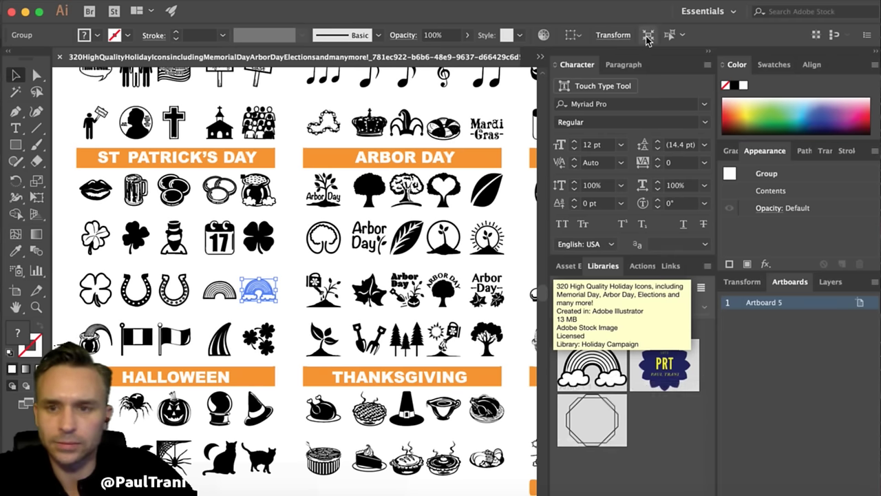
- Add the filled star icon to the library as Artwork 2
left_click(709, 54)
left_click(706, 54)
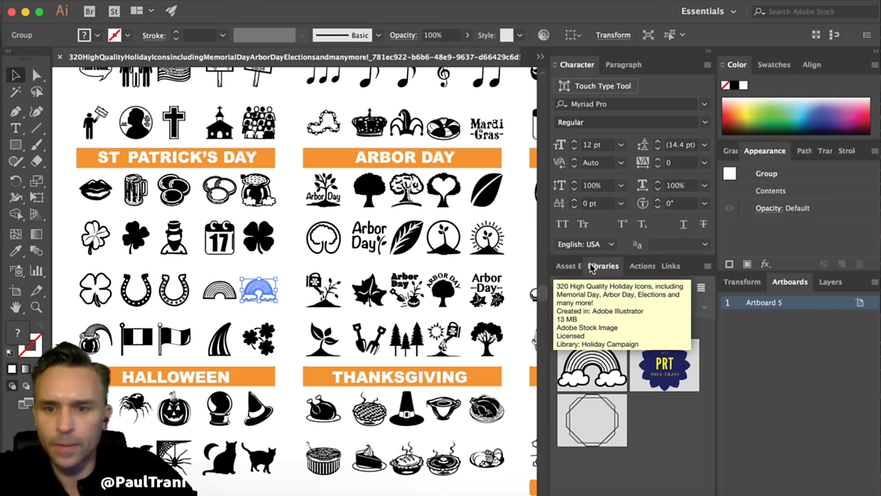
left_click_drag(603, 265, 407, 113)
left_click_drag(466, 112, 431, 54)
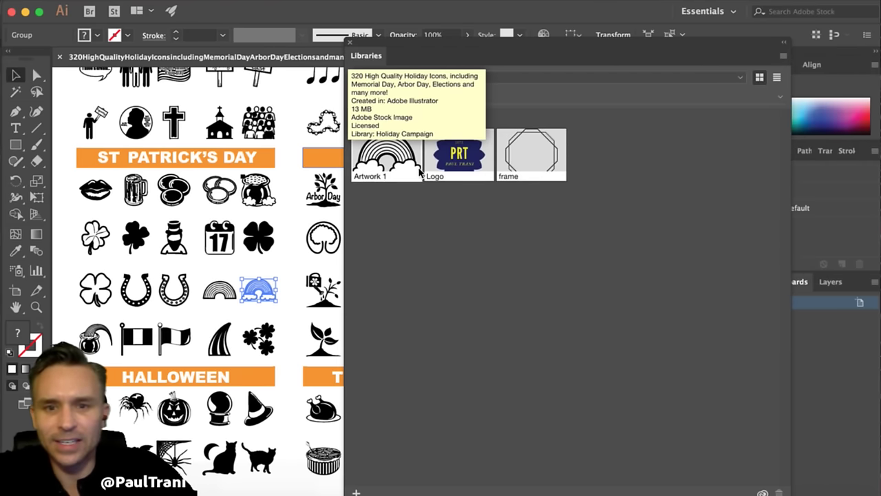
double_click(389, 163)
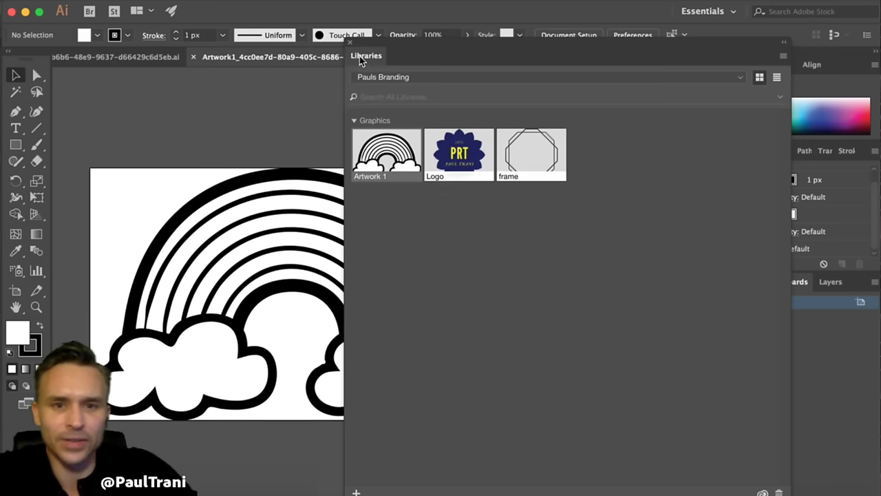
left_click(194, 57)
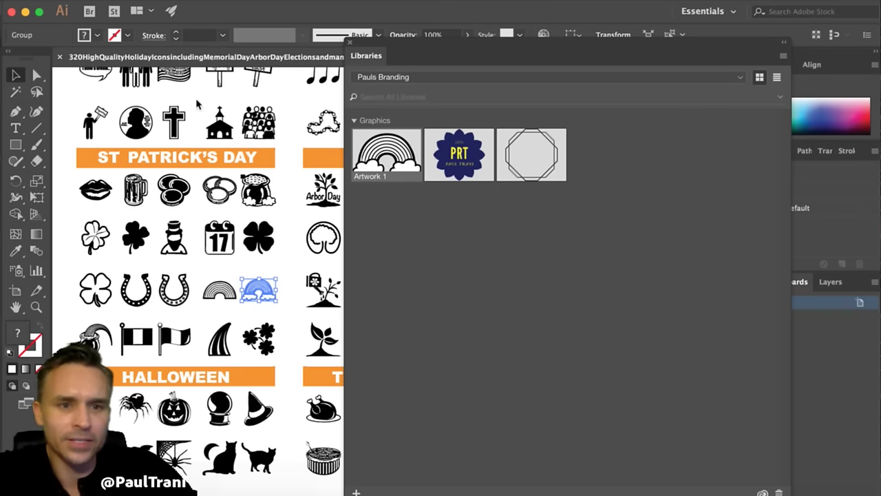
scroll(77, 176, "up", 5)
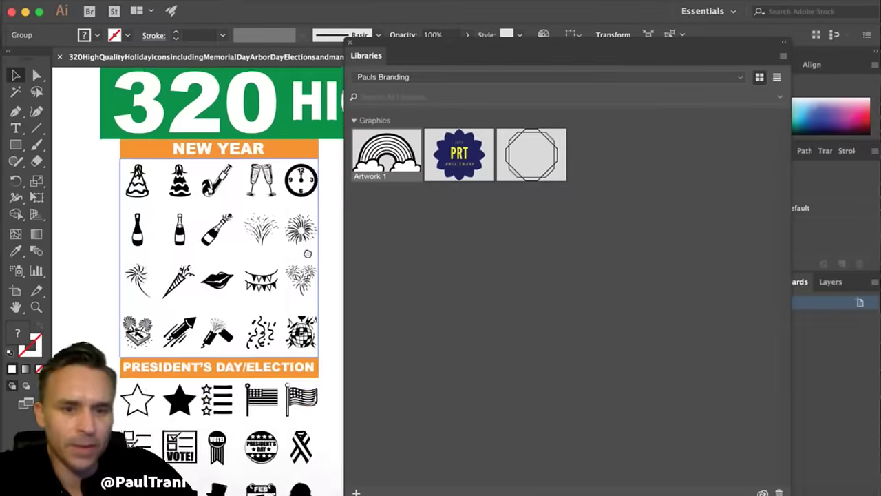
scroll(77, 176, "down", 8)
scroll(77, 175, "left", 5)
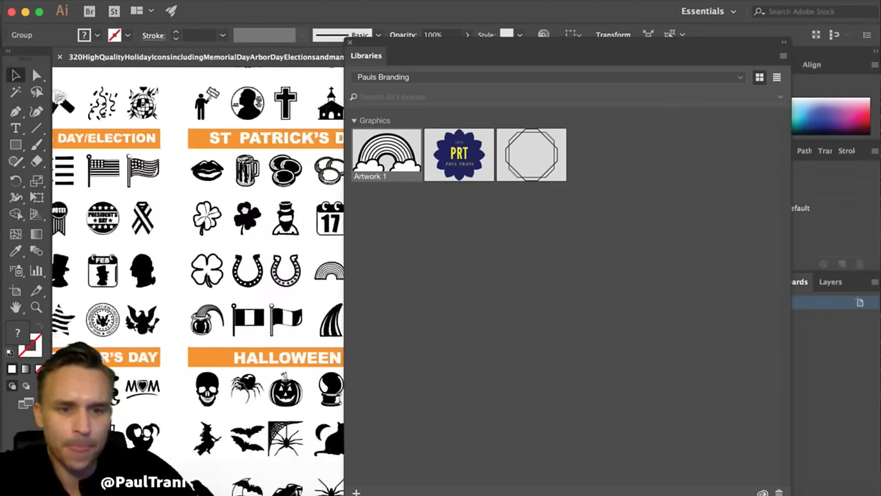
left_click_drag(197, 202, 474, 232)
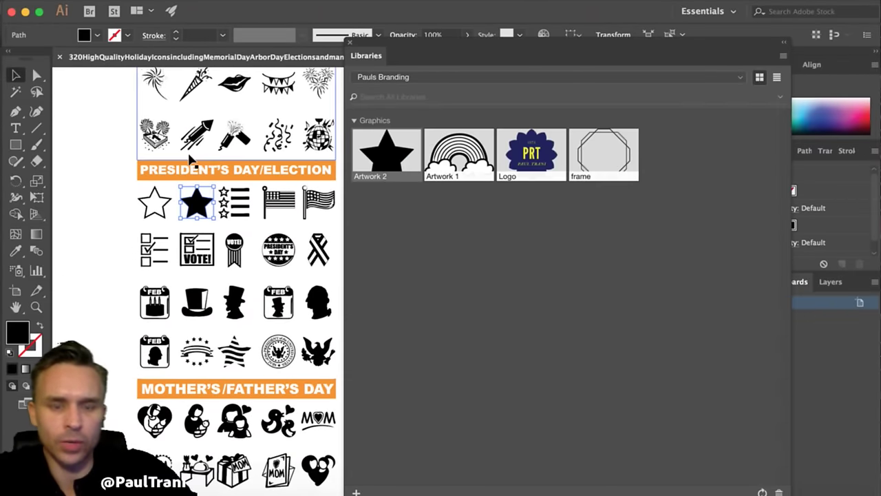
left_click(102, 166)
left_click_drag(433, 60, 525, 138)
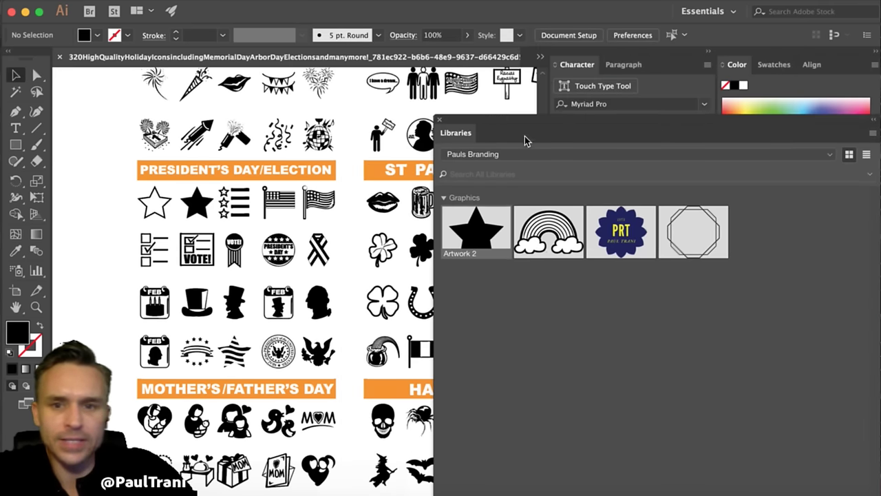
- Open the Pauls Branding Logo graphic in its own document
double_click(618, 234)
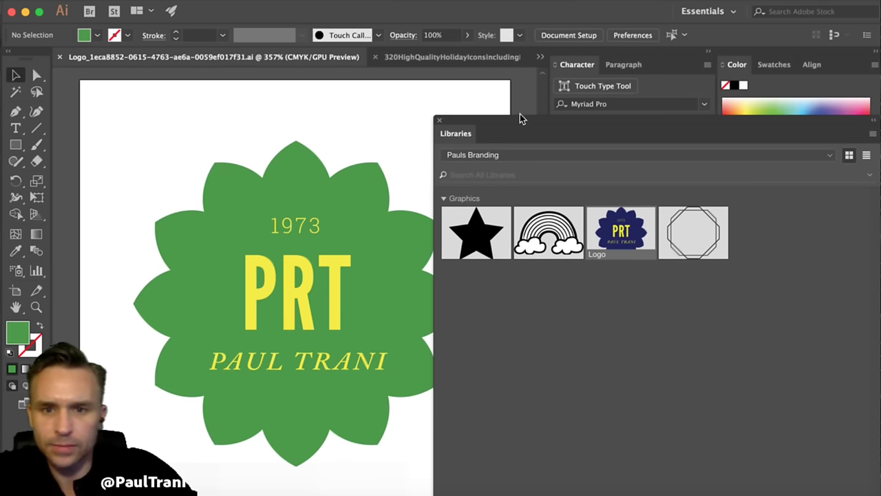
left_click_drag(521, 118, 555, 93)
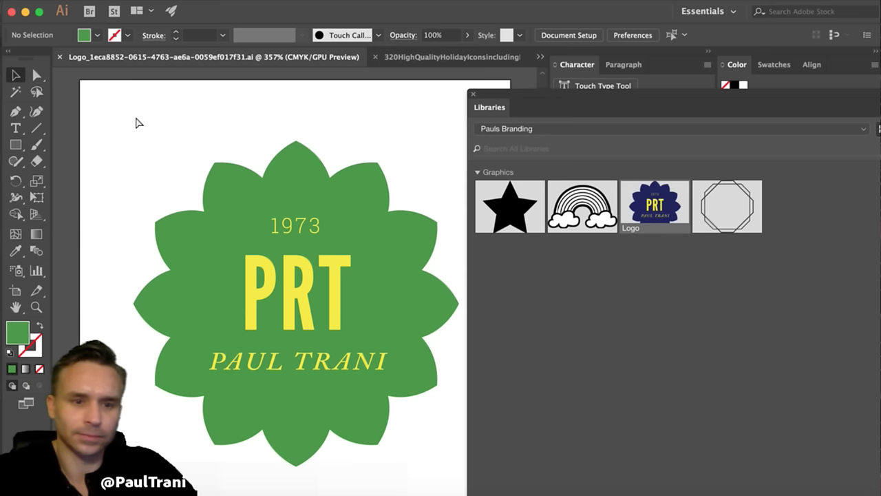
double_click(626, 216)
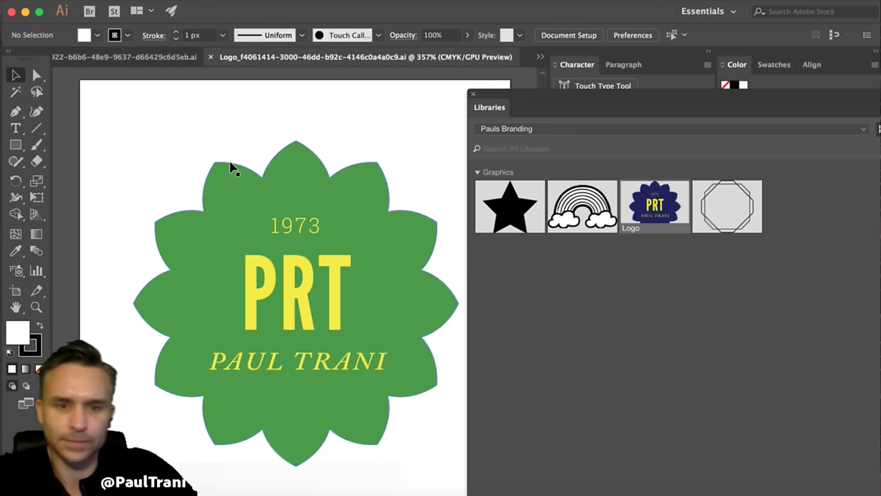
left_click_drag(620, 95, 501, 90)
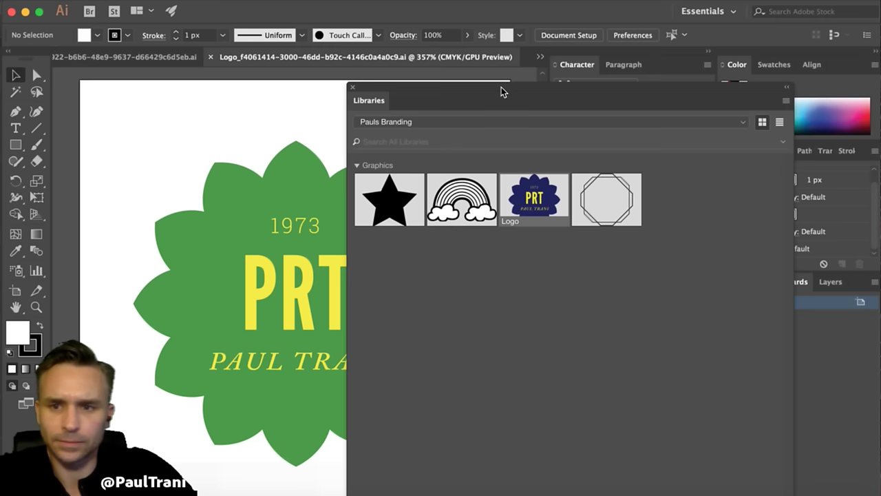
left_click(457, 123)
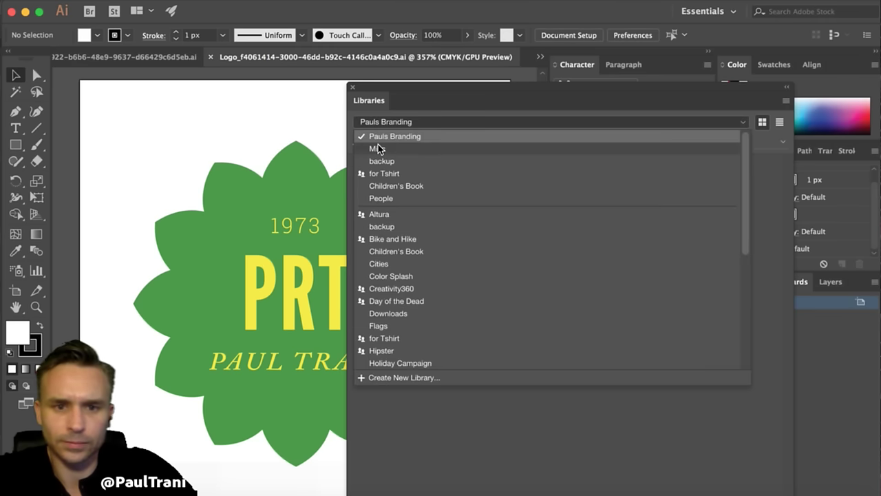
left_click(377, 148)
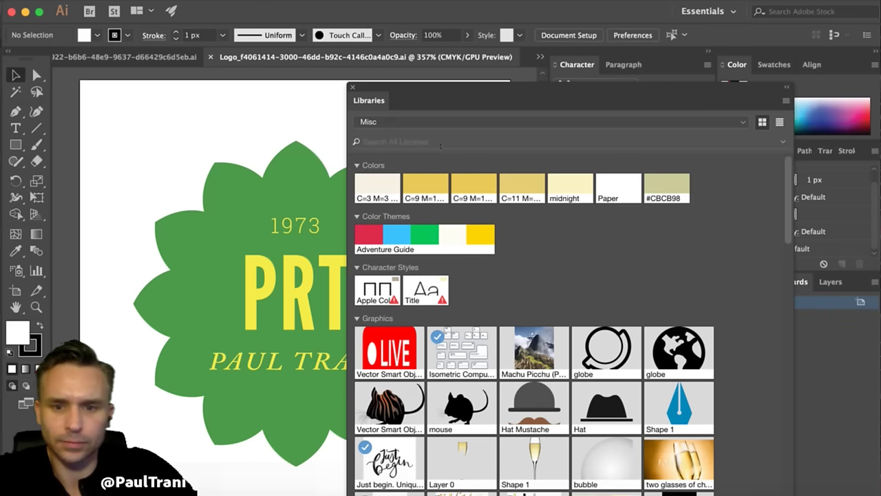
left_click(439, 122)
left_click(435, 148)
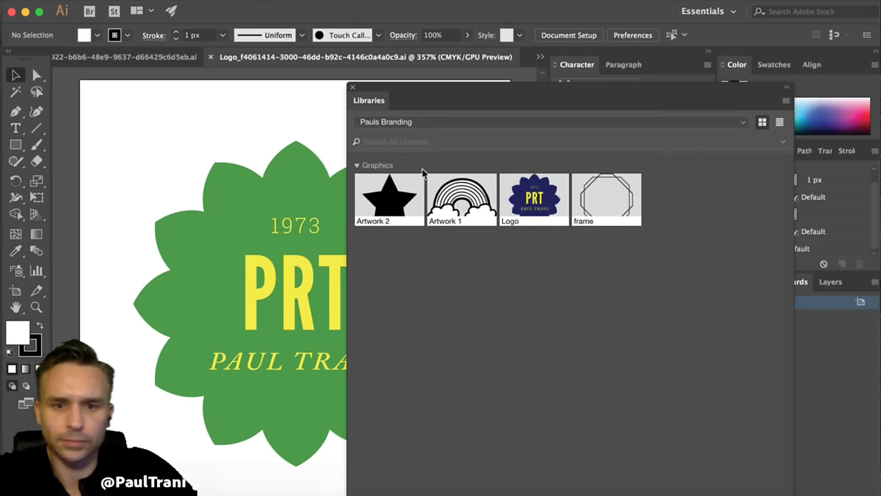
- Save the logo's green #489A44 and yellow #F8EC2F fills as library colours
left_click(219, 248)
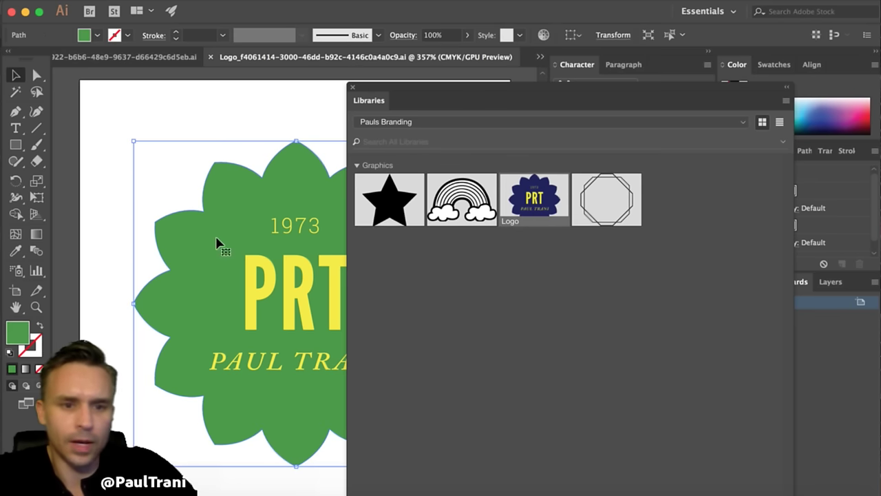
left_click_drag(445, 107, 449, 24)
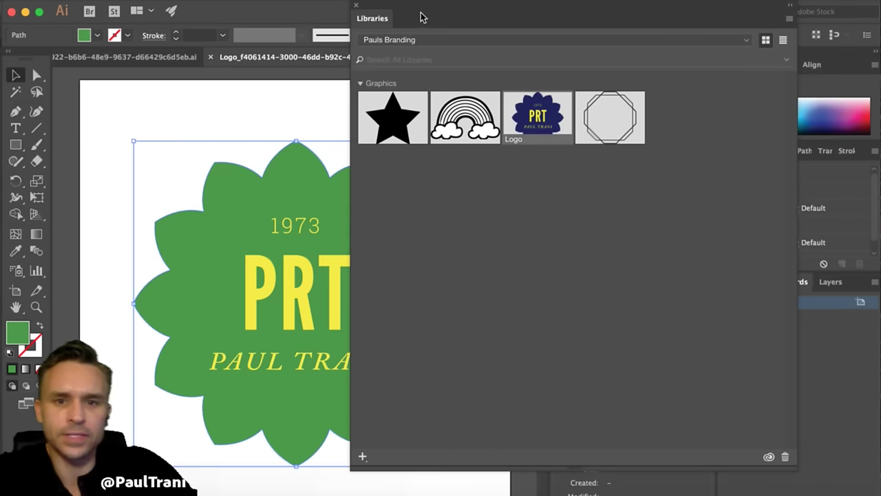
left_click(363, 456)
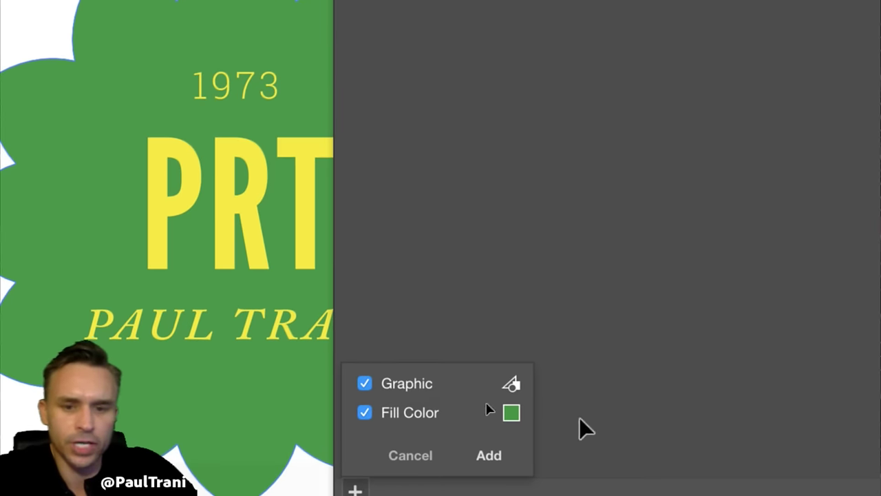
left_click(364, 384)
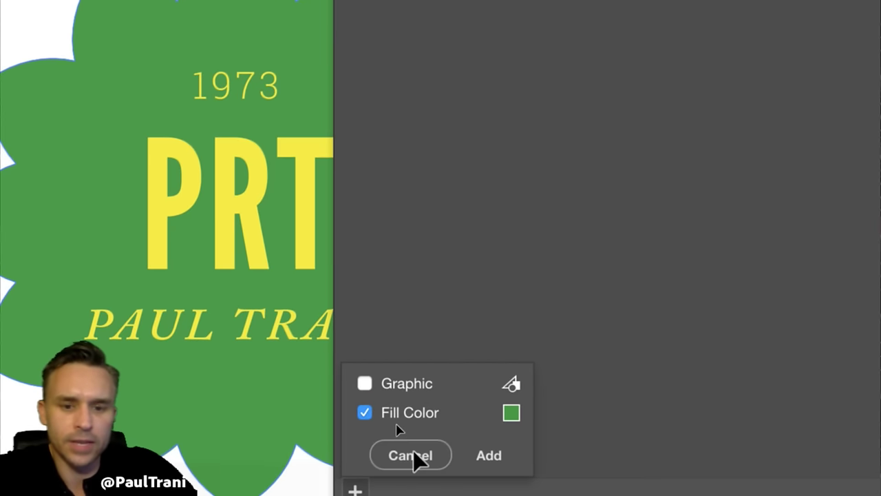
left_click(488, 457)
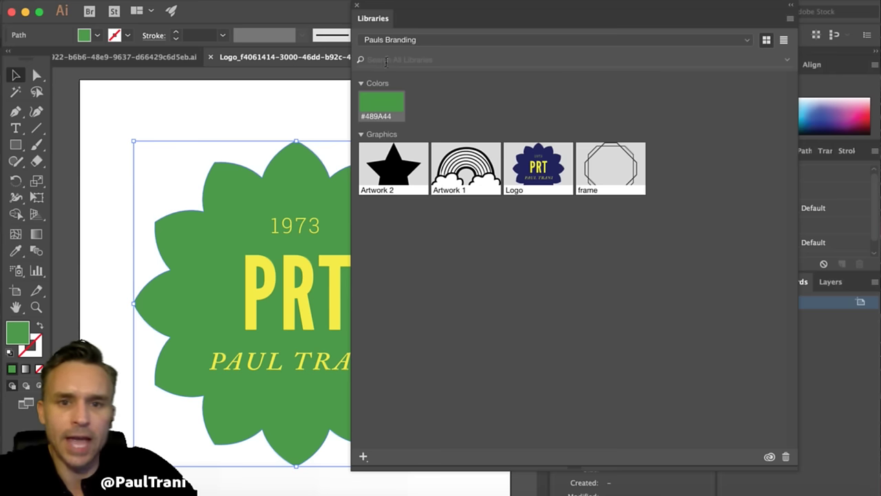
left_click(230, 103)
left_click(266, 283)
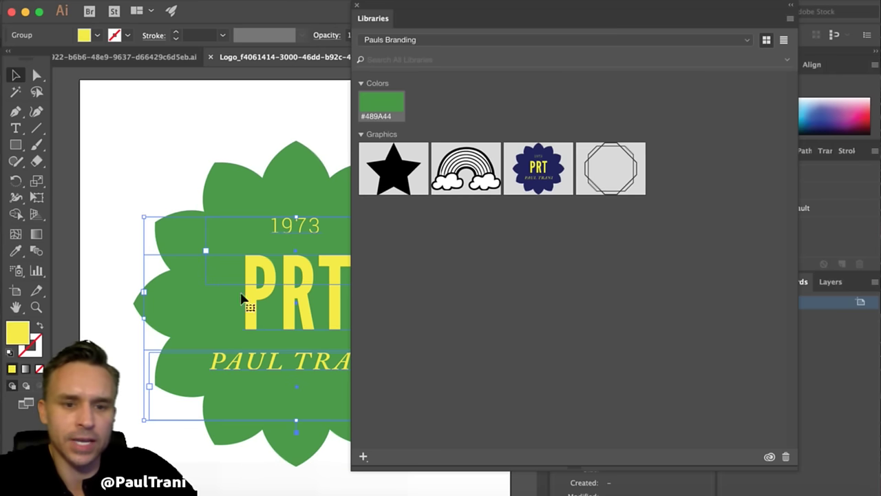
left_click(363, 456)
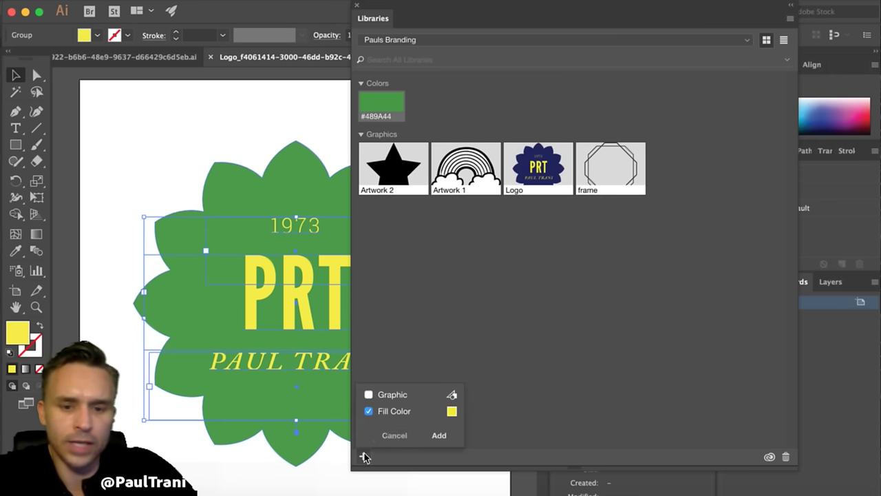
left_click(434, 437)
left_click(258, 109)
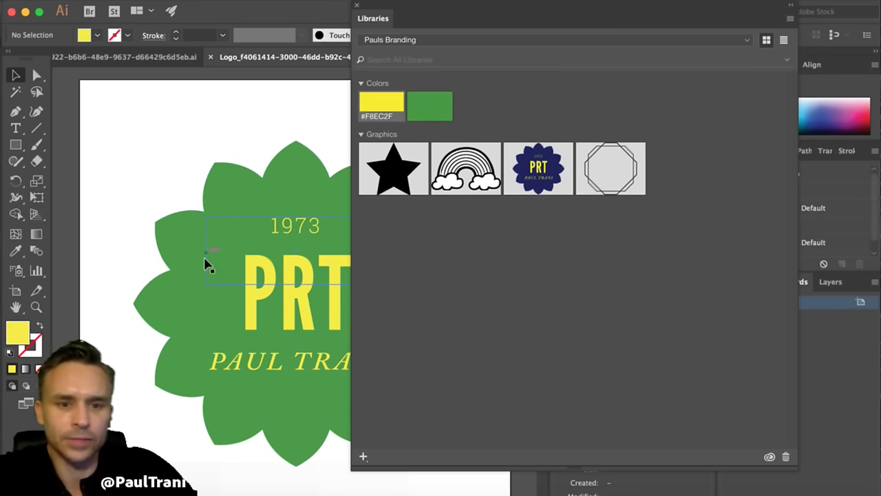
- Save the PRT text's styling as a library character style and dock the Libraries panel
double_click(268, 298)
double_click(236, 290)
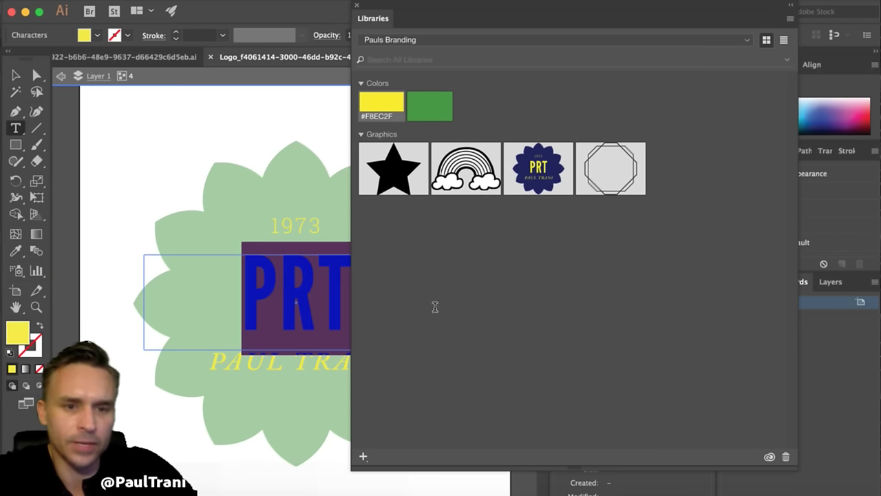
left_click_drag(433, 10, 507, 37)
left_click(418, 474)
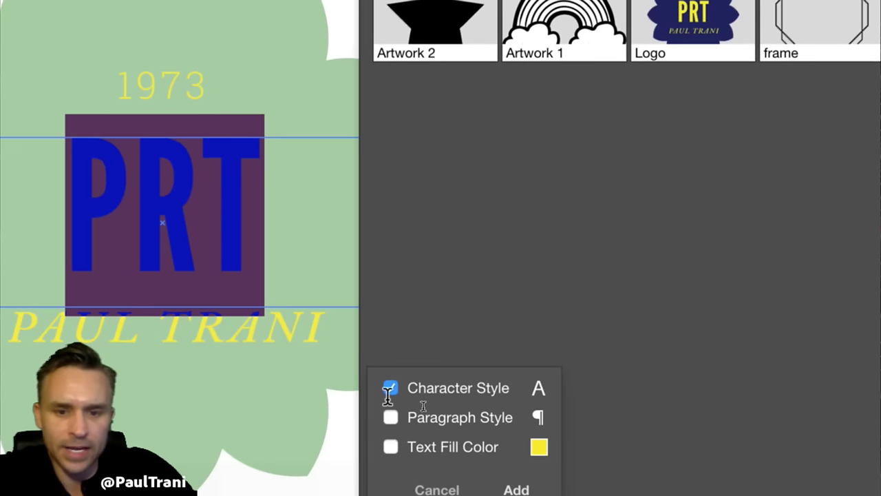
left_click(516, 489)
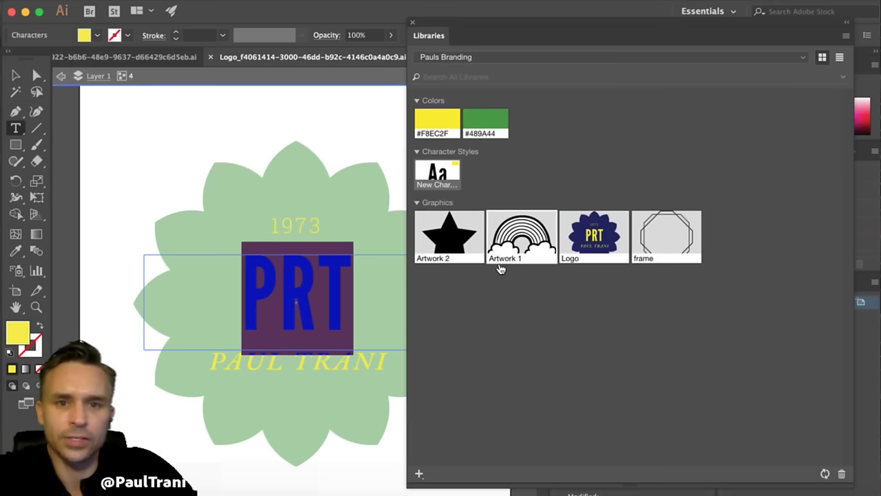
left_click_drag(457, 28, 597, 268)
double_click(668, 64)
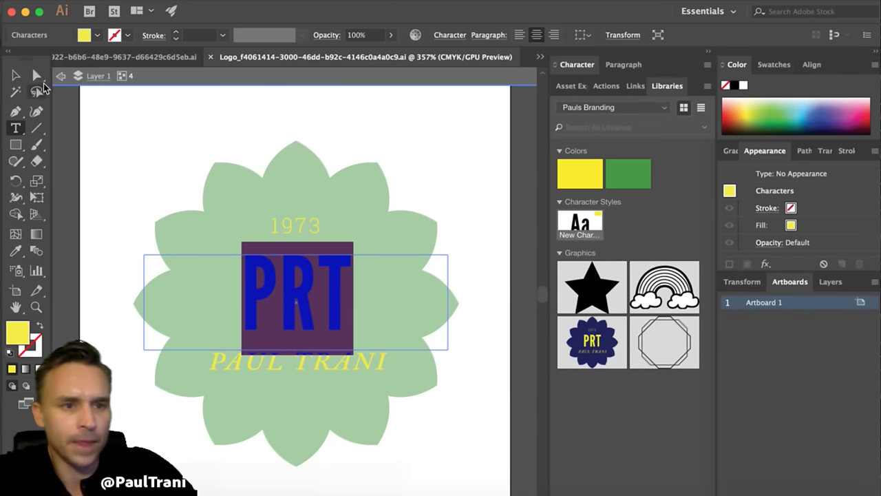
left_click(16, 76)
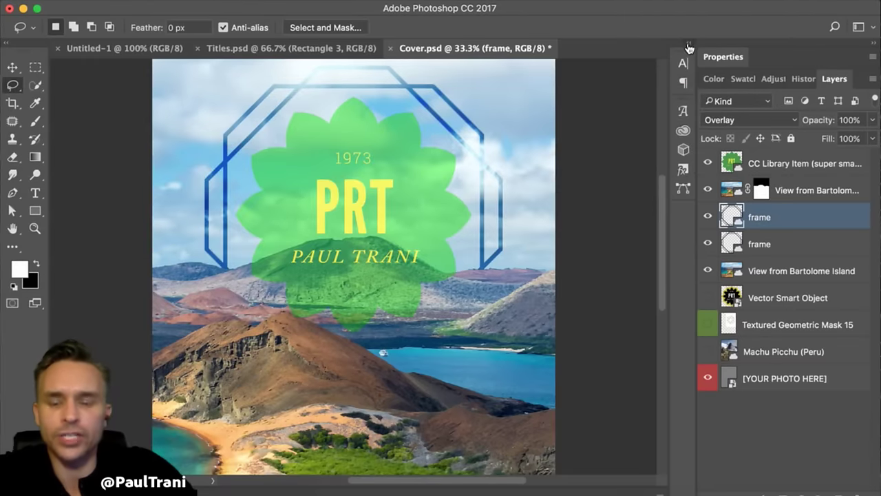
- Place the Artwork 2 star in the cover's upper-left corner with Overlay blending
left_click(688, 45)
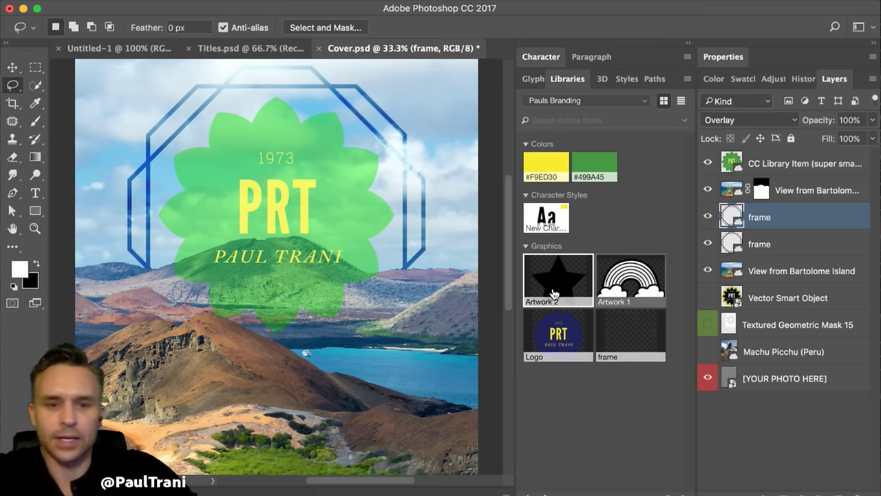
left_click_drag(555, 286, 246, 122)
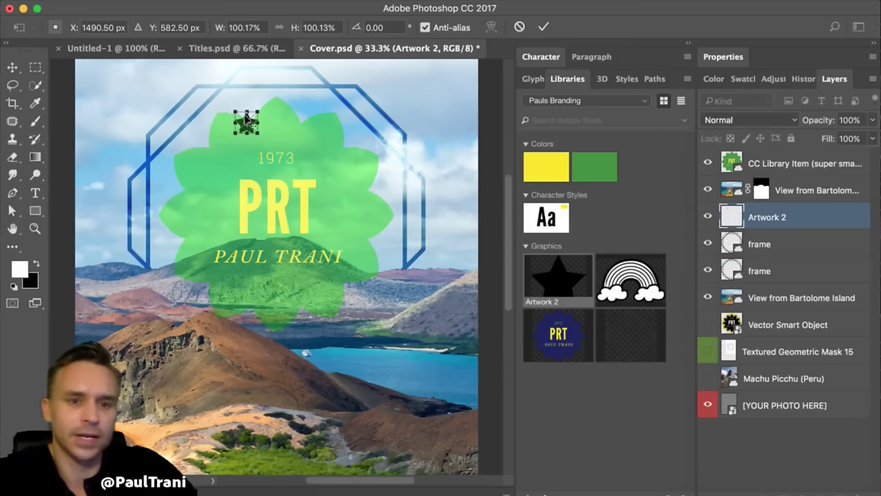
key("Return")
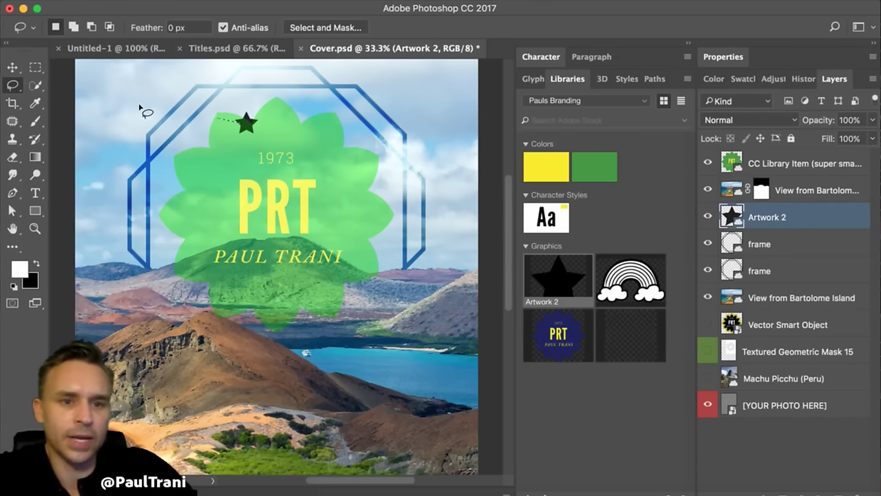
left_click(13, 67)
left_click_drag(246, 124, 115, 86)
left_click(751, 120)
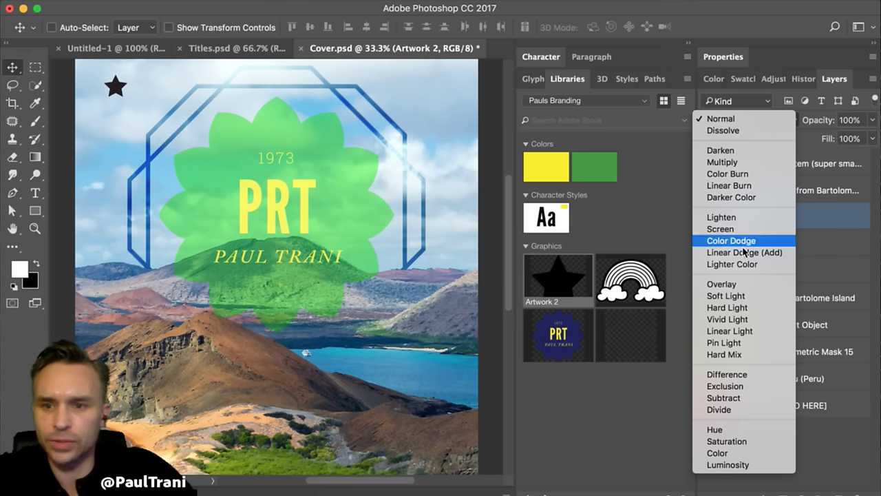
left_click(744, 283)
left_click_drag(139, 90, 137, 111)
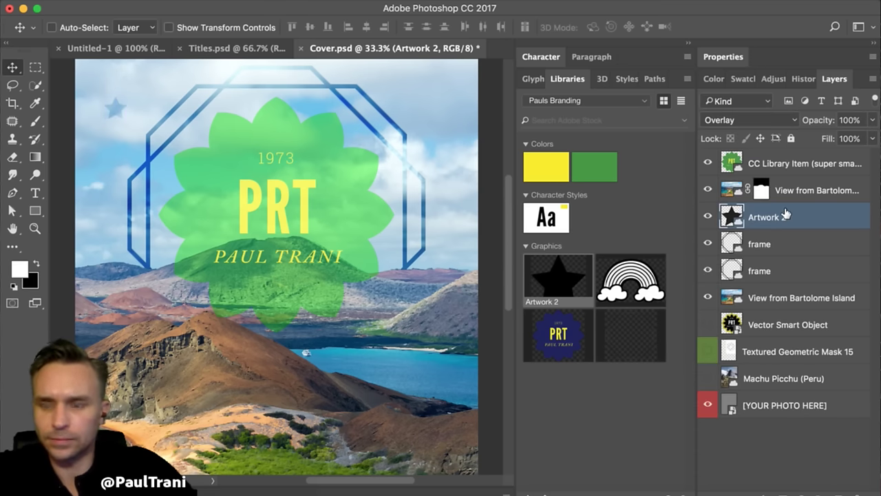
- Duplicate the star layer and move the copy to the upper-right corner
left_click_drag(783, 216, 406, 118)
left_click(542, 185)
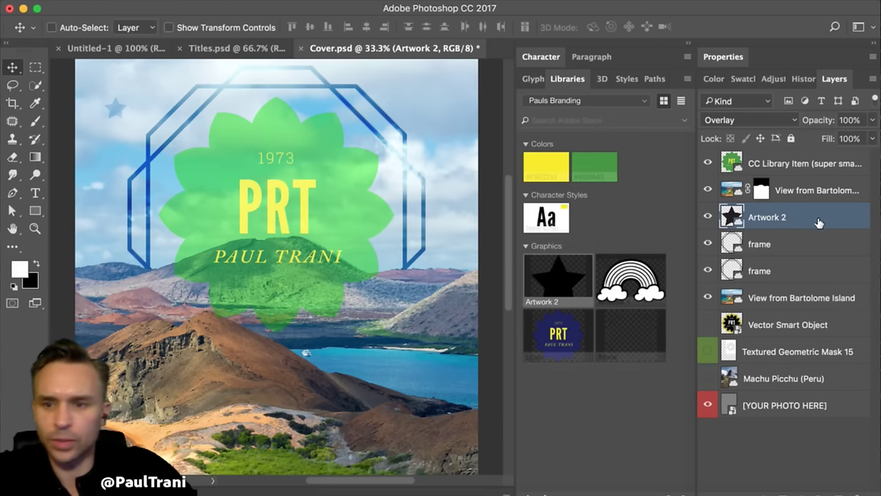
left_click_drag(818, 222, 847, 491)
scroll(292, 257, "up", 3)
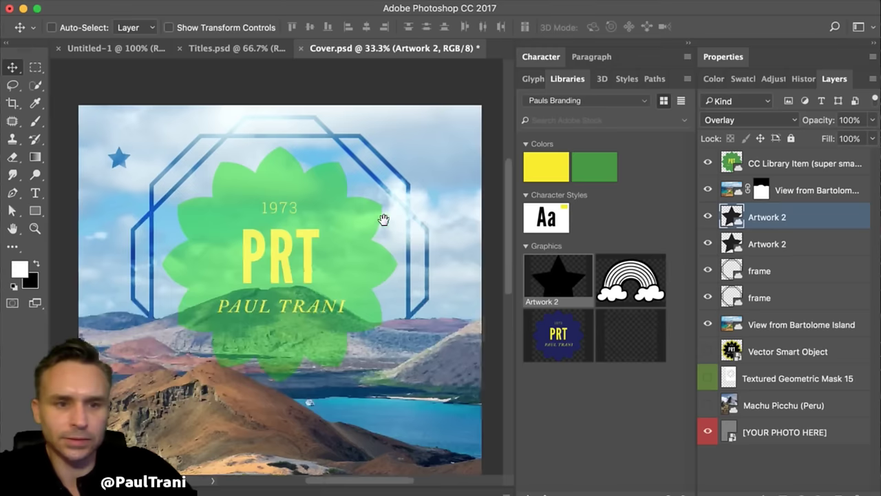
left_click_drag(124, 137, 396, 111)
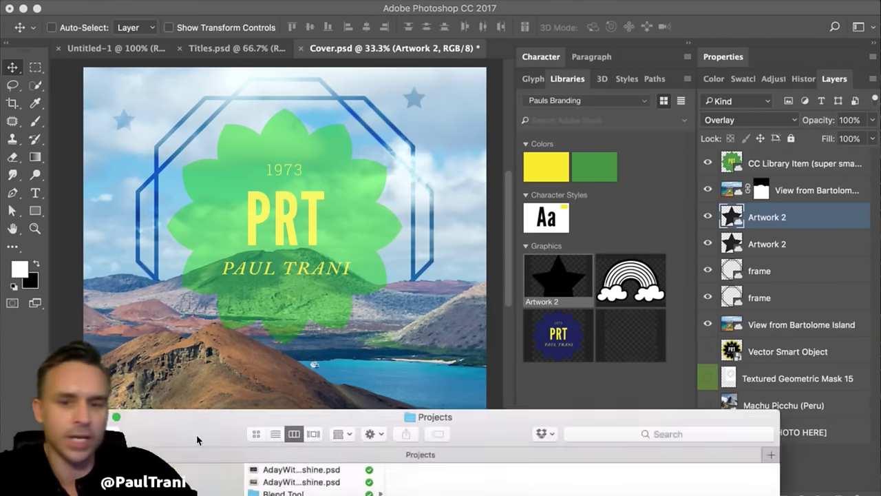
left_click_drag(197, 439, 214, 37)
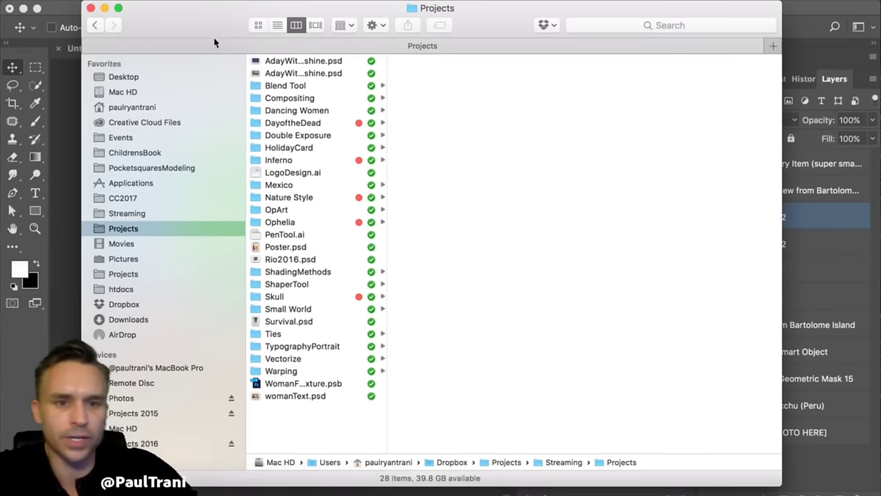
- Browse DayoftheDead > Skull in Finder and open Skull.psd in Photoshop
left_click(289, 122)
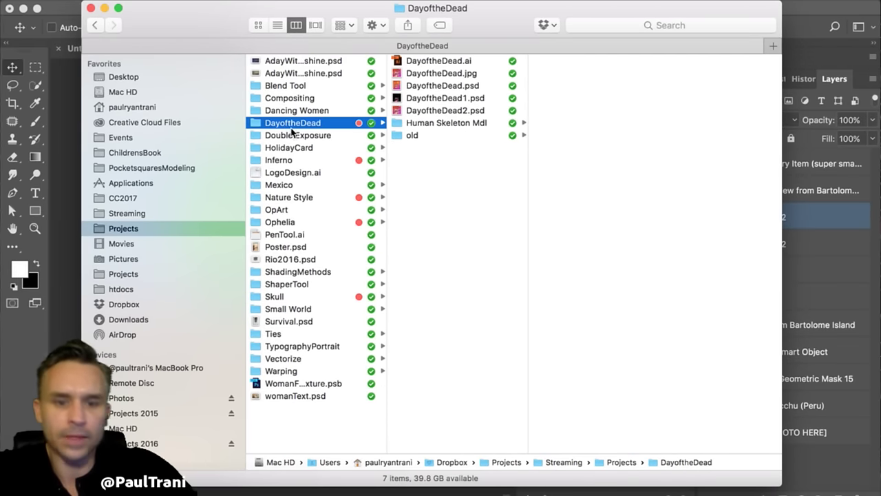
left_click(288, 297)
left_click(413, 86)
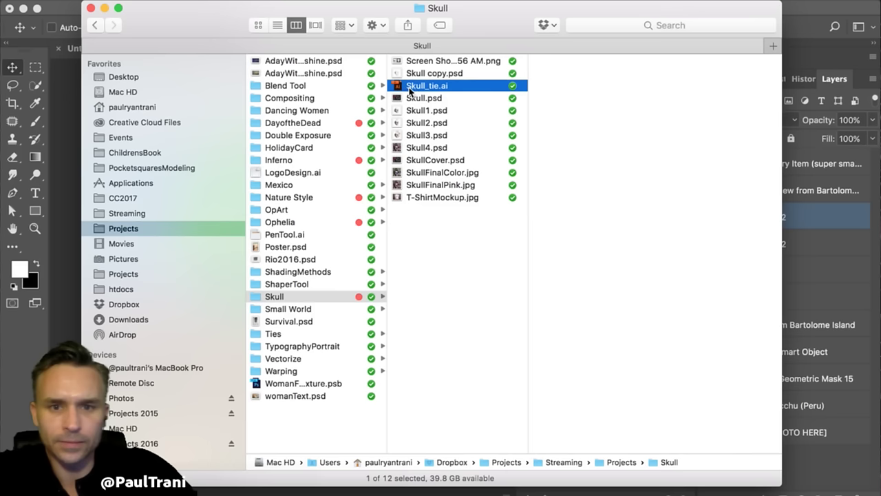
left_click(405, 100)
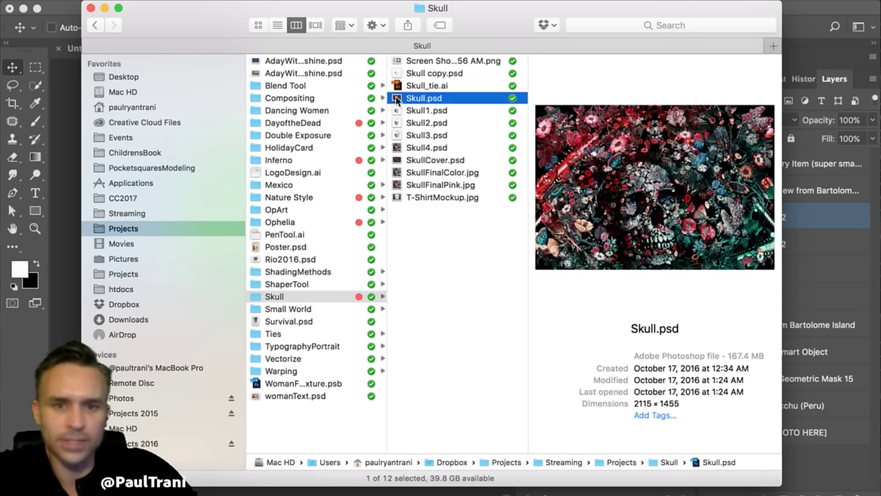
double_click(397, 100)
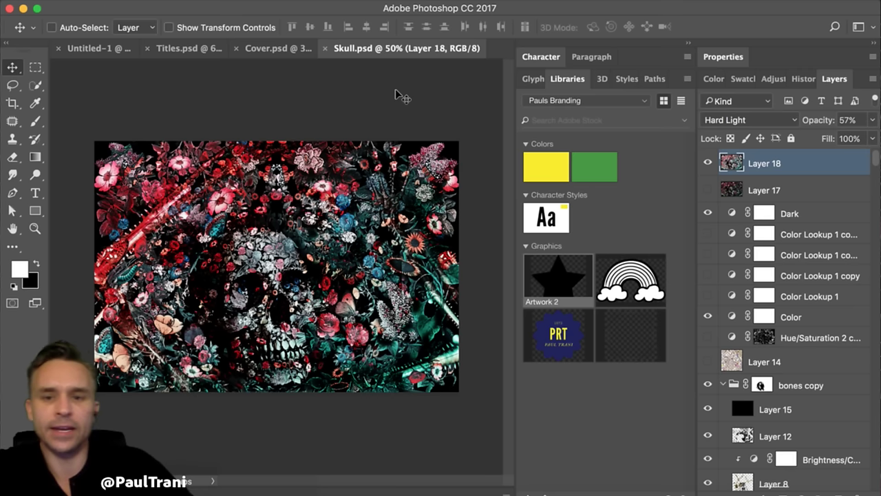
- Return to Cover.psd and open the Pauls Branding library's Share Link settings
left_click(269, 51)
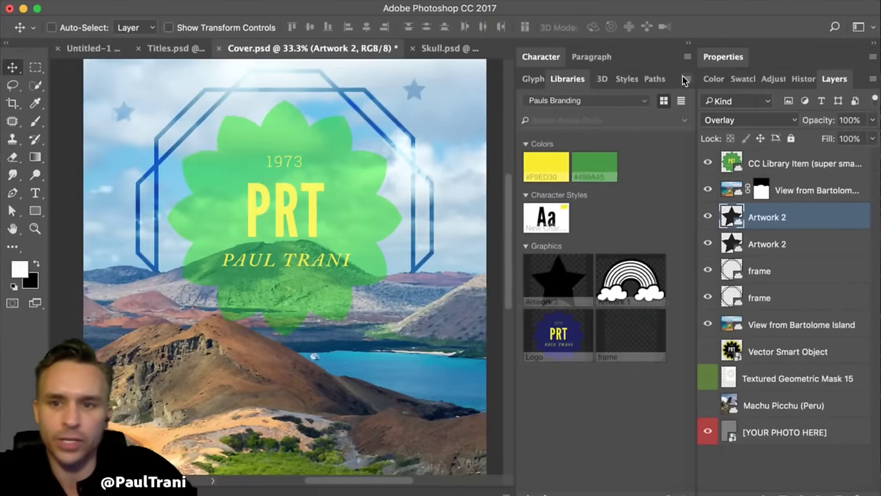
left_click(685, 79)
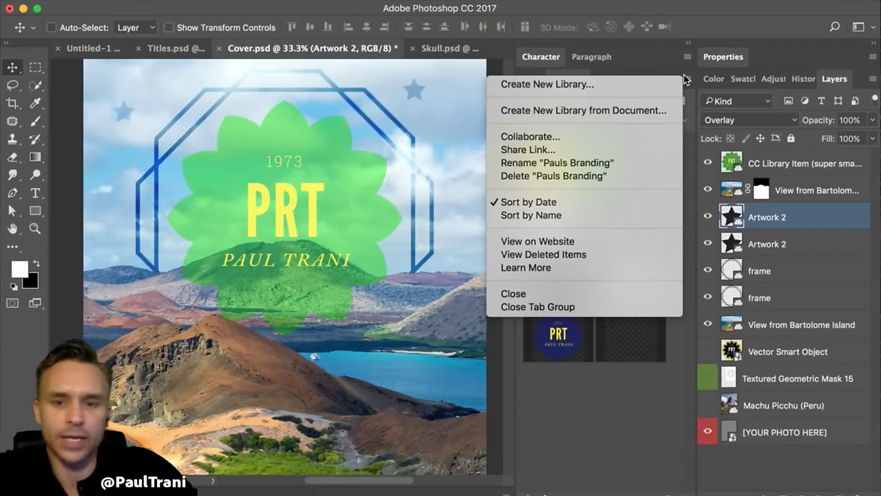
left_click(592, 151)
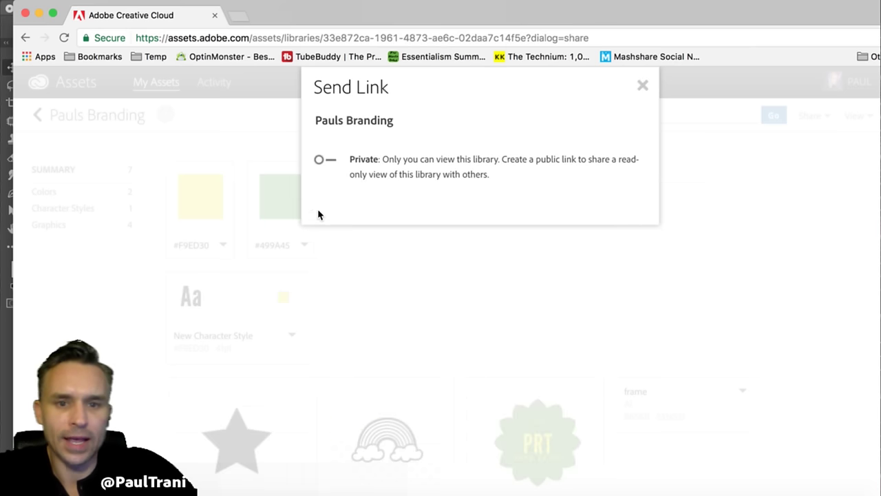
- Make the library Public, disable Allow Save, and describe it as "Paul's demo."
left_click(328, 161)
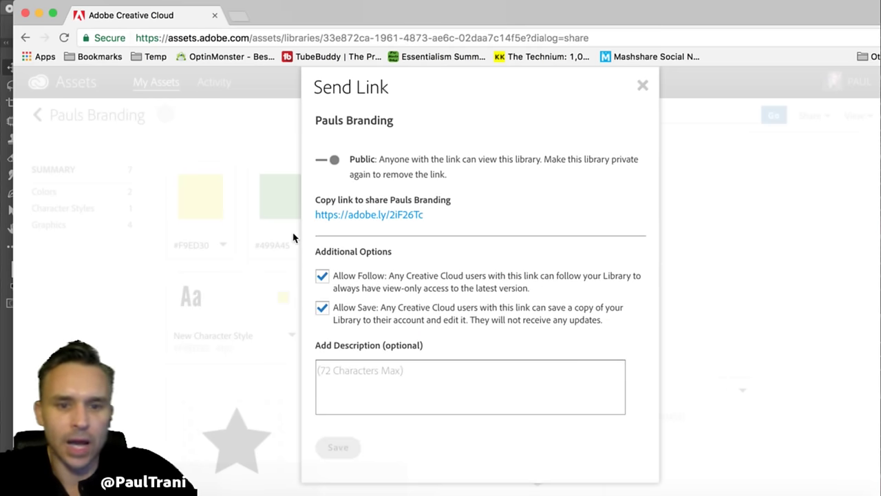
left_click(323, 309)
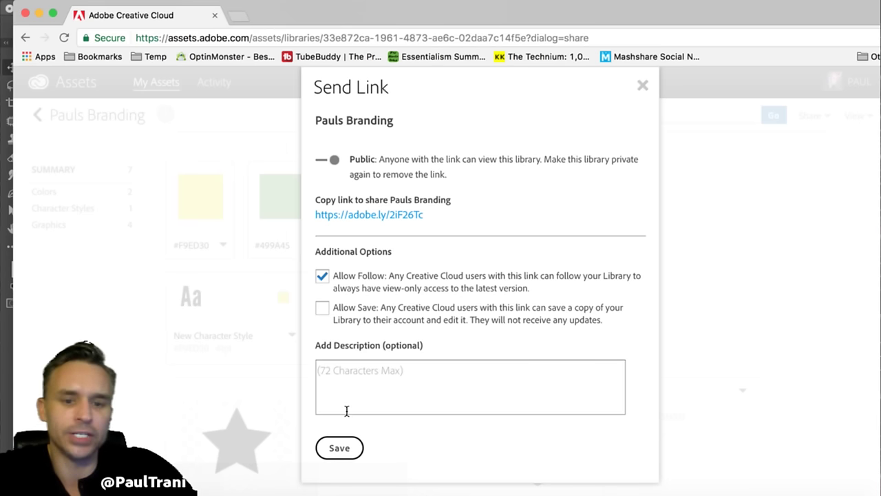
left_click(351, 399)
type("Pa")
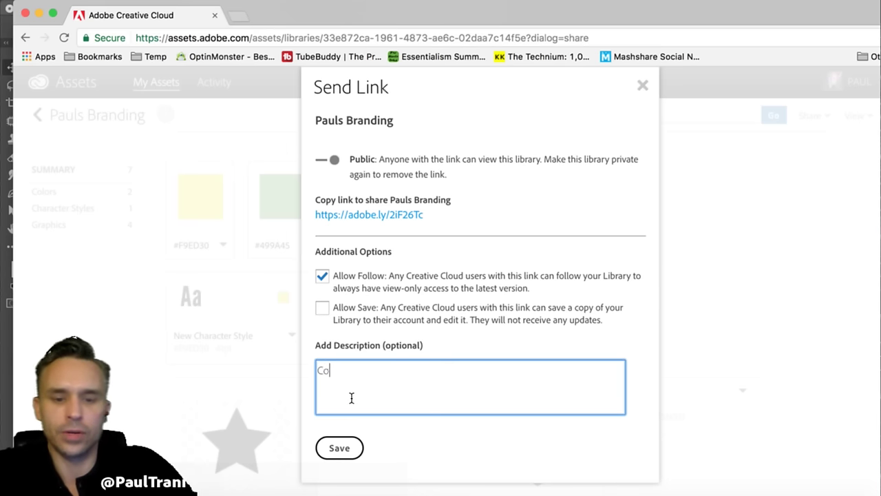
key("BackSpace")
key("BackSpace")
type("Pa")
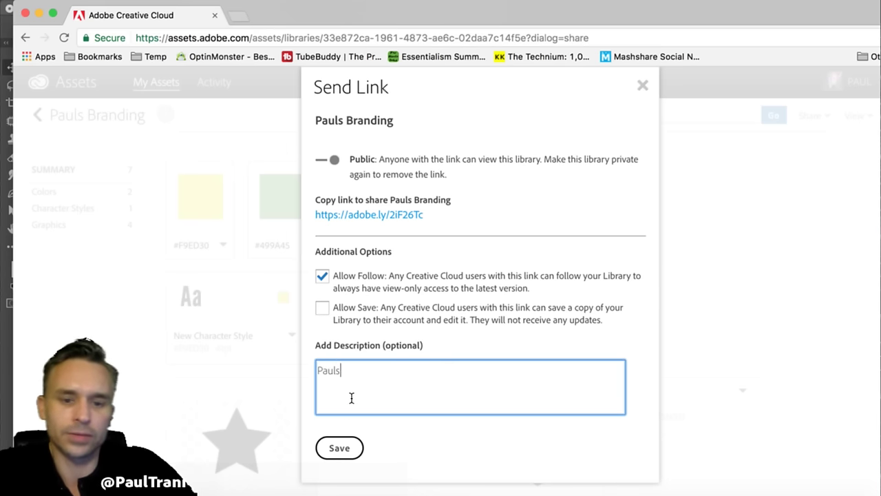
type("ul's demo.")
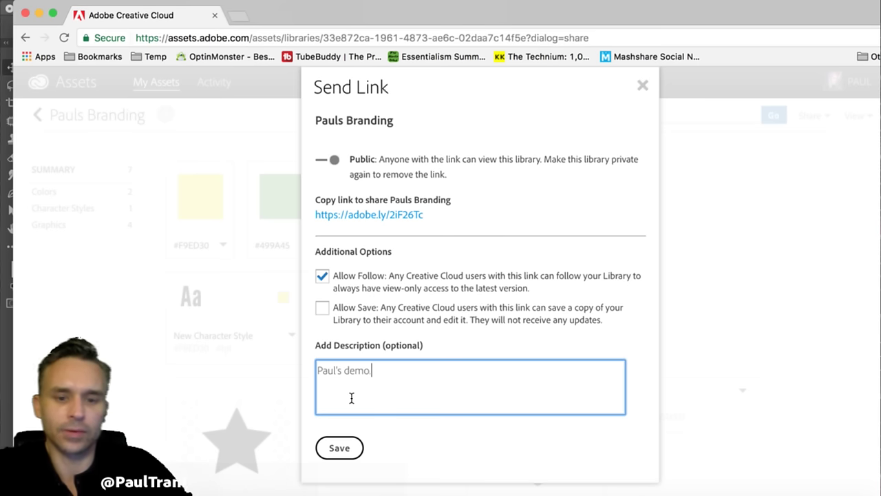
- Save the sharing settings and view the shared library page via its short link
left_click(383, 219)
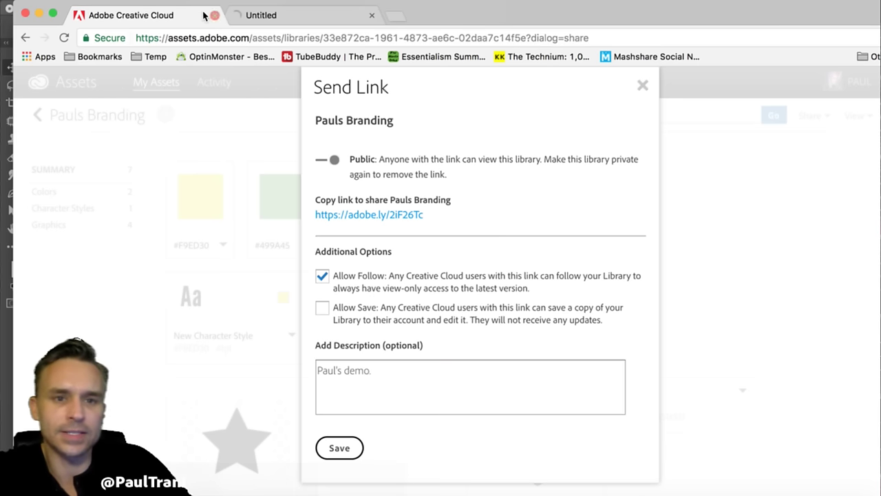
left_click(330, 449)
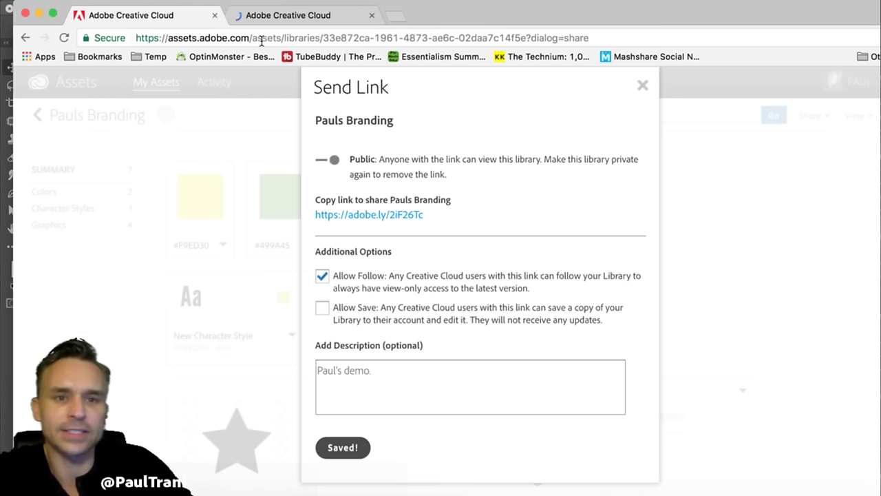
left_click(279, 9)
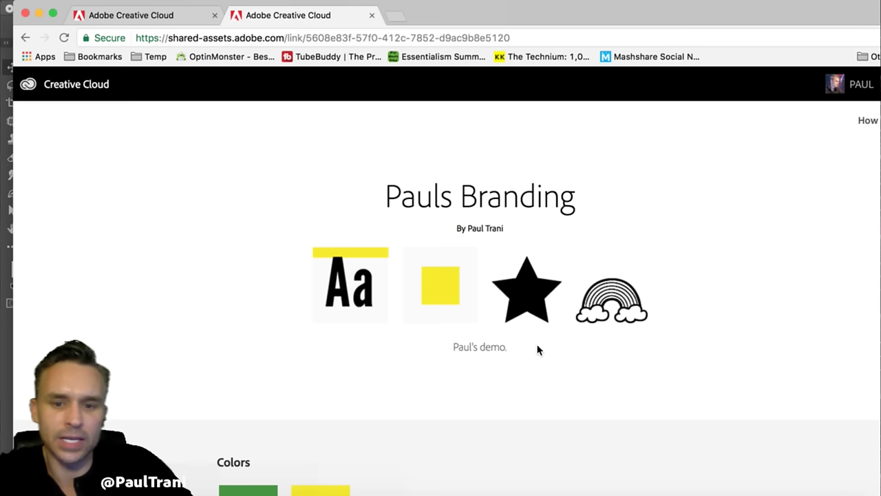
- Copy the library's short share link from the settings tab and minimize the browser
left_click_drag(538, 350, 390, 358)
left_click(383, 328)
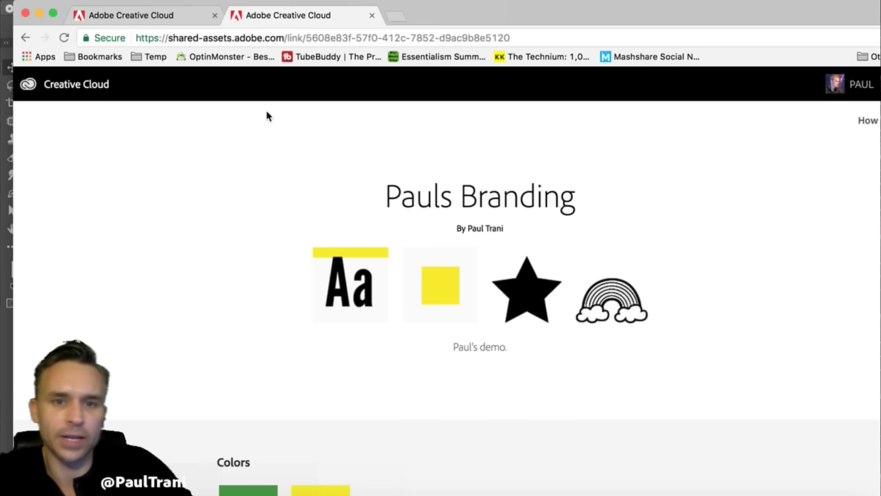
left_click(144, 15)
left_click_drag(424, 215, 299, 217)
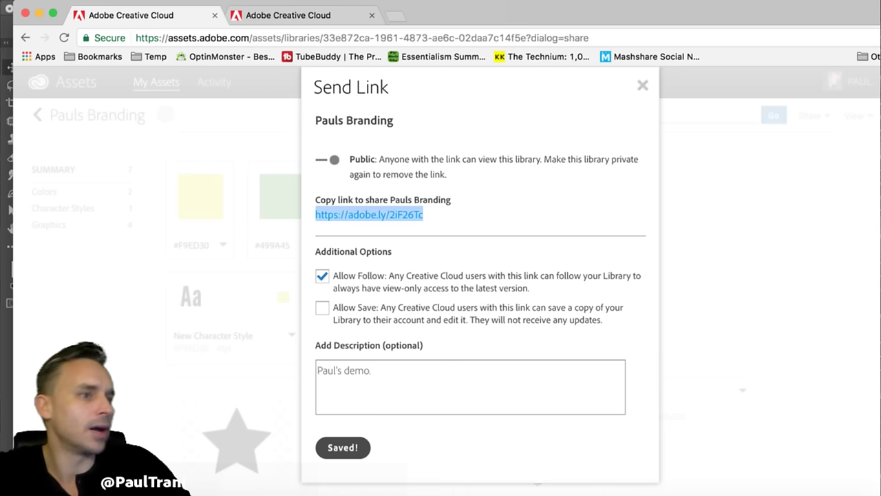
key("super+Tab")
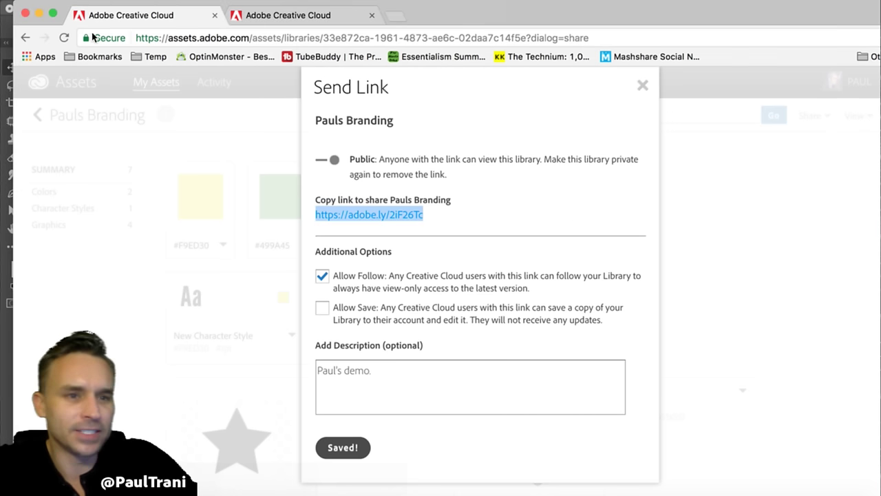
left_click(39, 14)
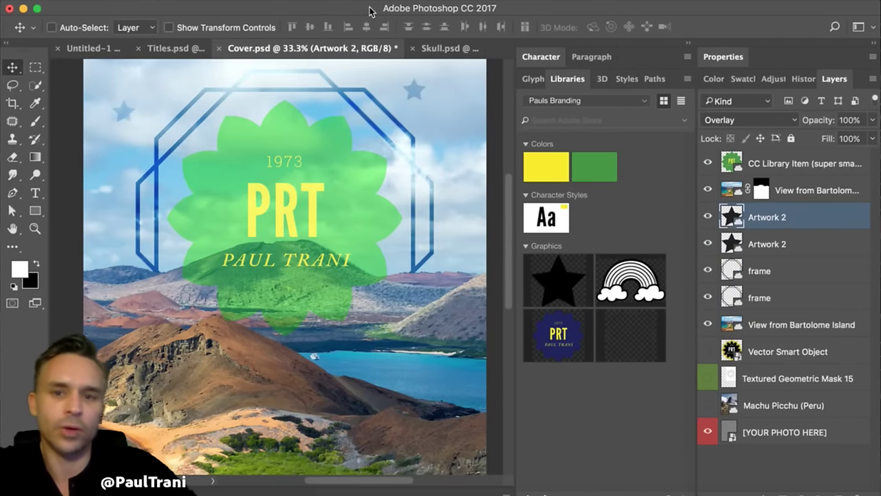
- Invite the collaborator's e-mail with Can edit rights via Collaborate, then close the browser
left_click(687, 80)
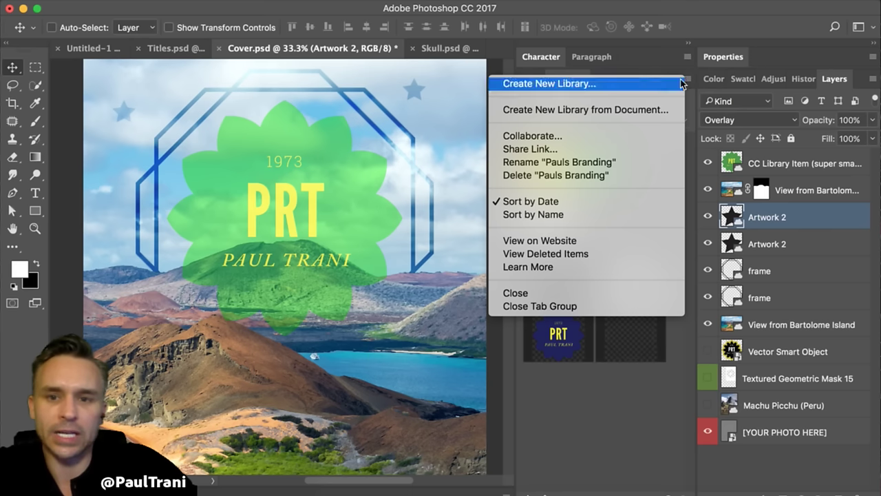
left_click(602, 139)
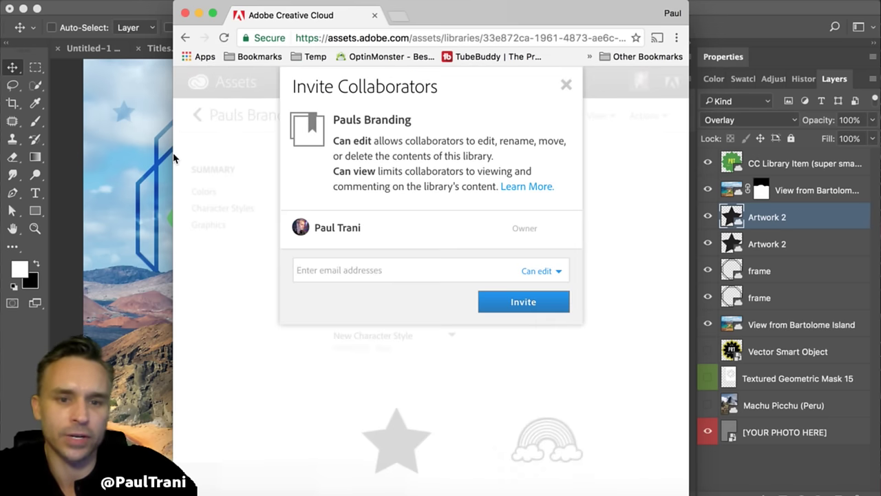
left_click(390, 270)
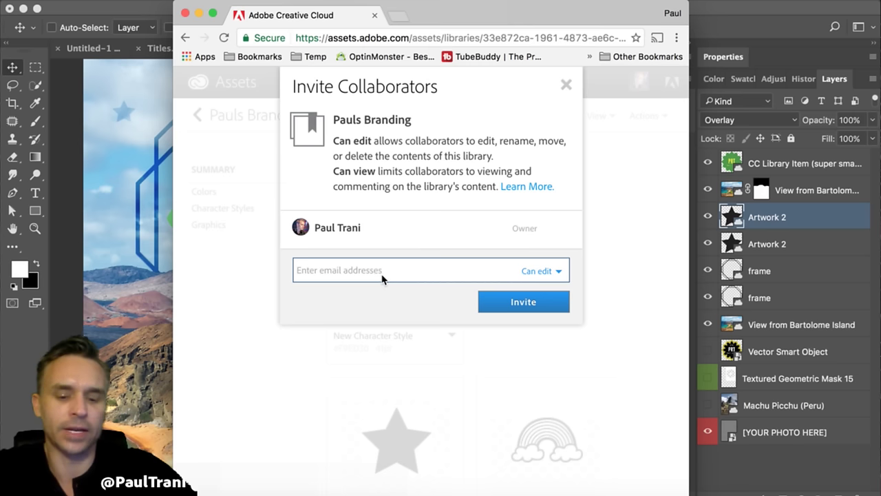
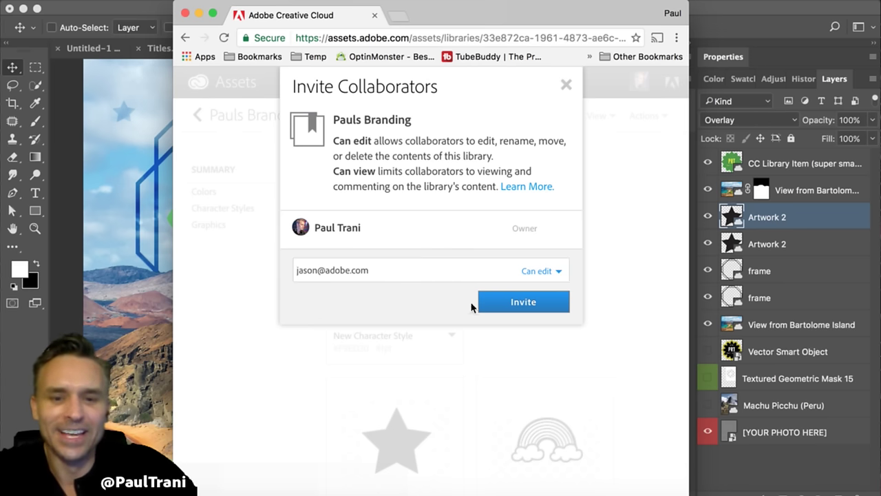
left_click(525, 303)
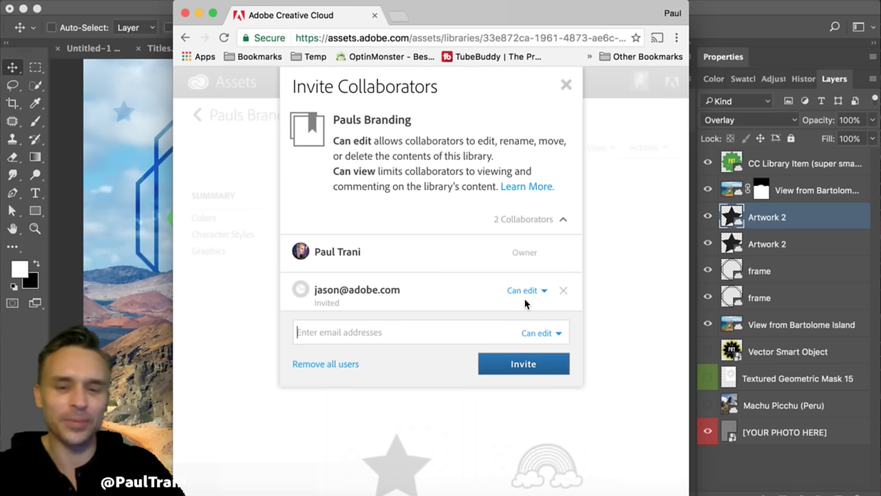
left_click(186, 14)
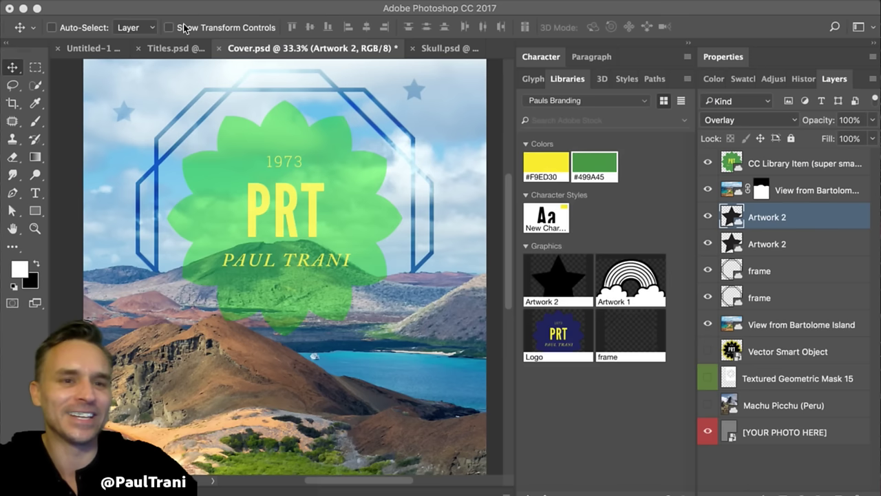
left_click(216, 229)
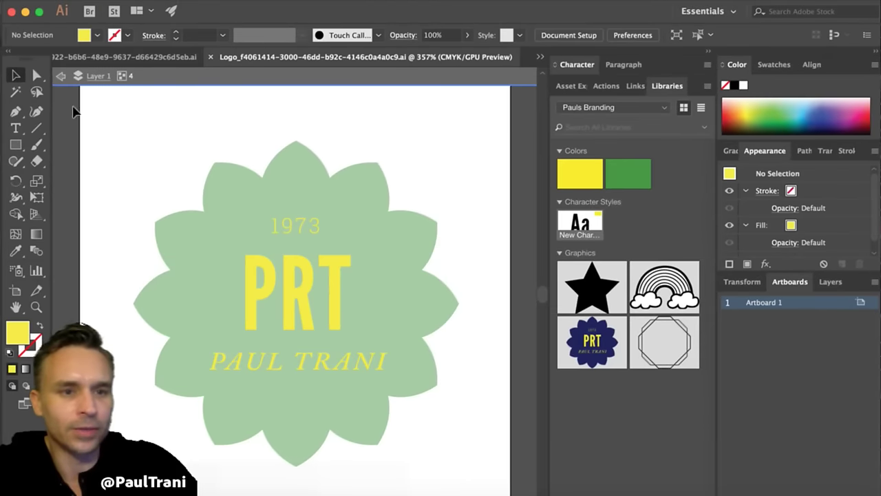
- Exit isolation mode on the PRT logo and switch to the Untitled-3 document
left_click(61, 75)
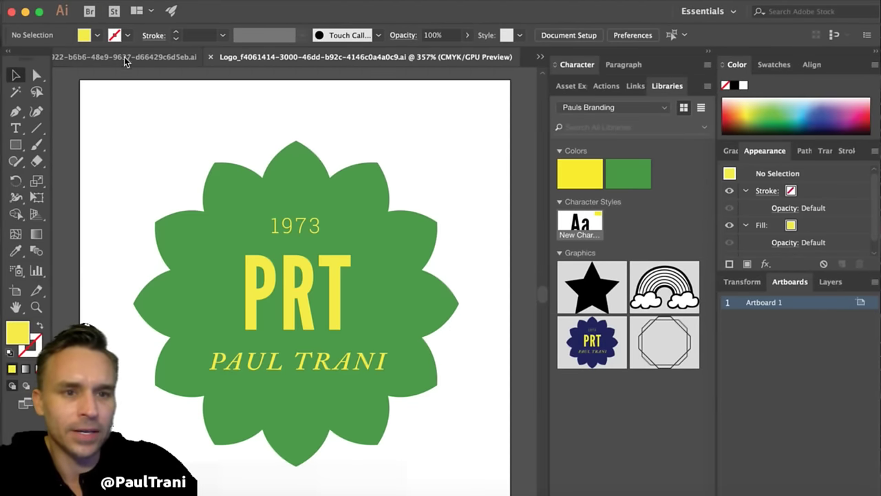
left_click(127, 57)
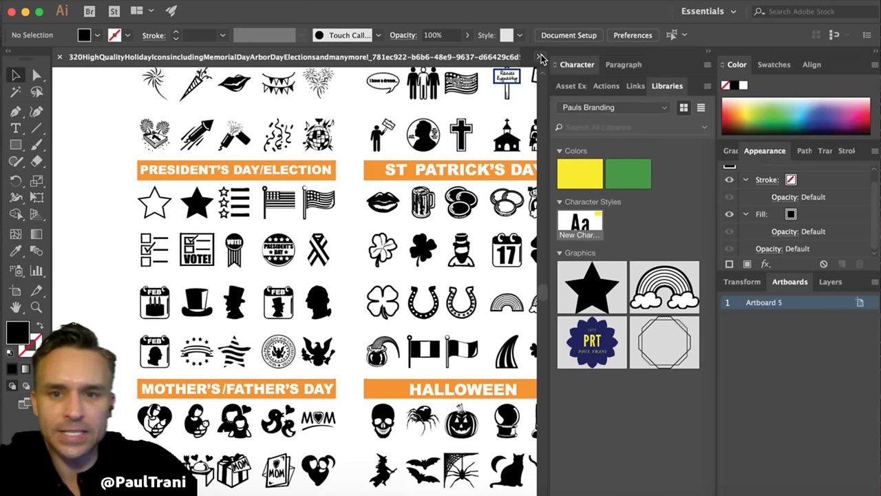
left_click(540, 57)
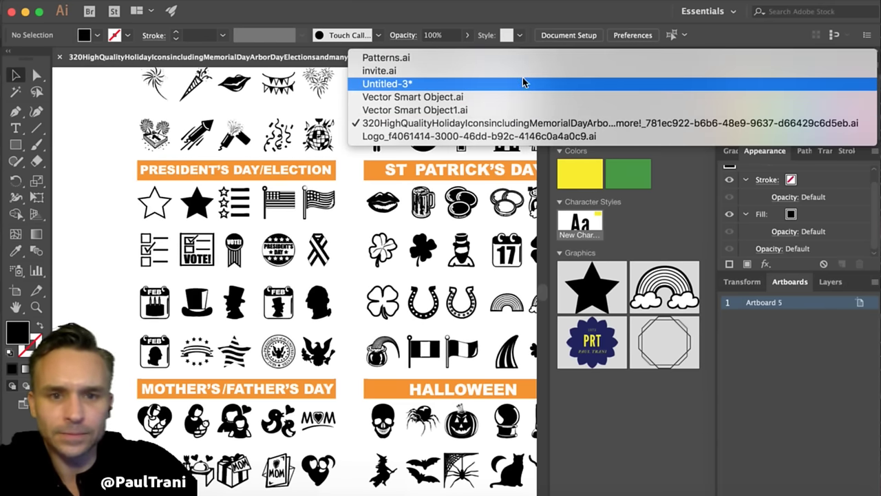
left_click(523, 83)
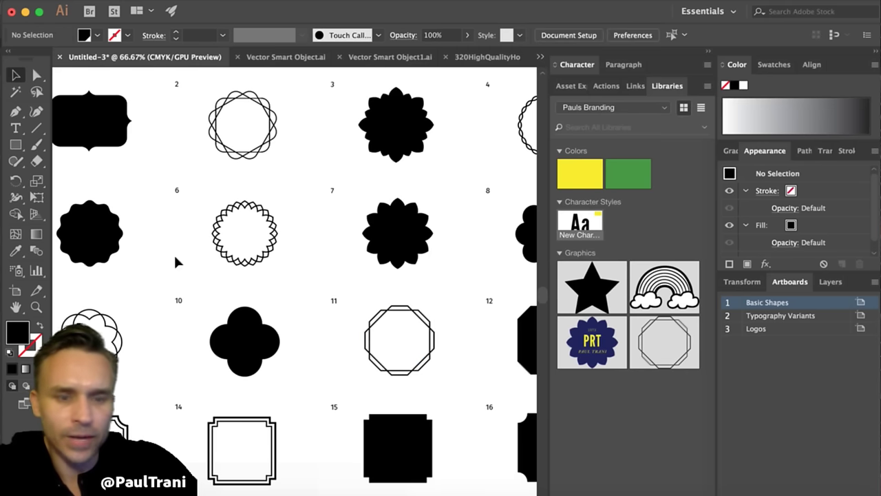
- Drag the zigzag-edged ring shape 6 into the library's Graphics and deselect it
left_click(217, 239)
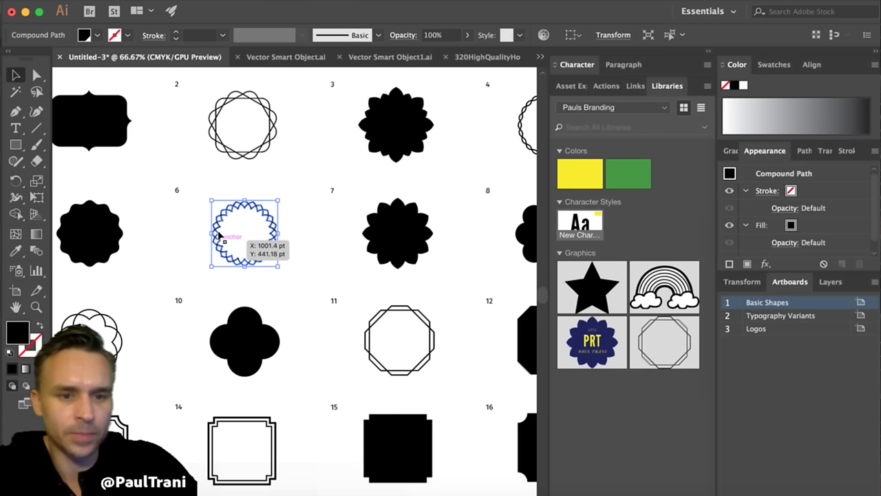
left_click_drag(219, 236, 625, 423)
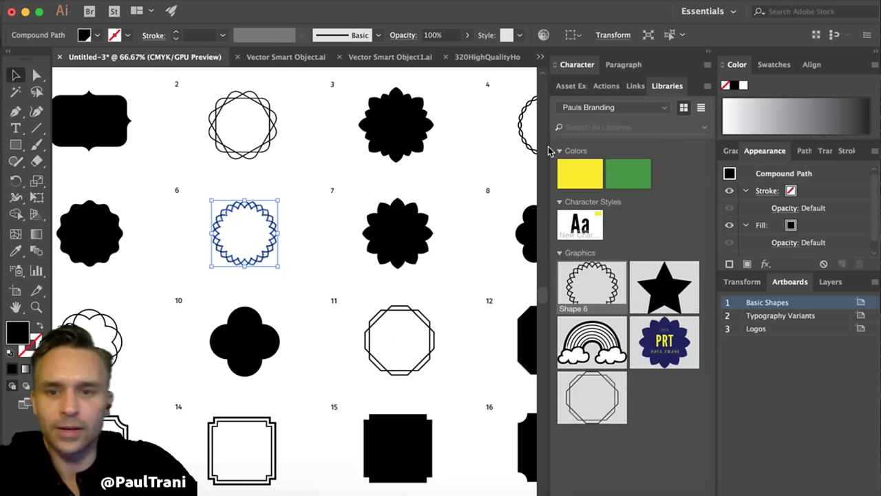
left_click(122, 3)
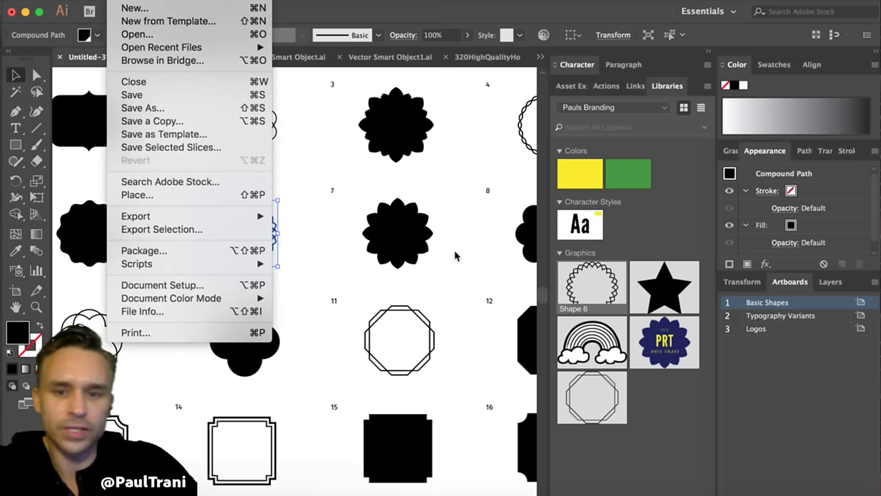
left_click(460, 324)
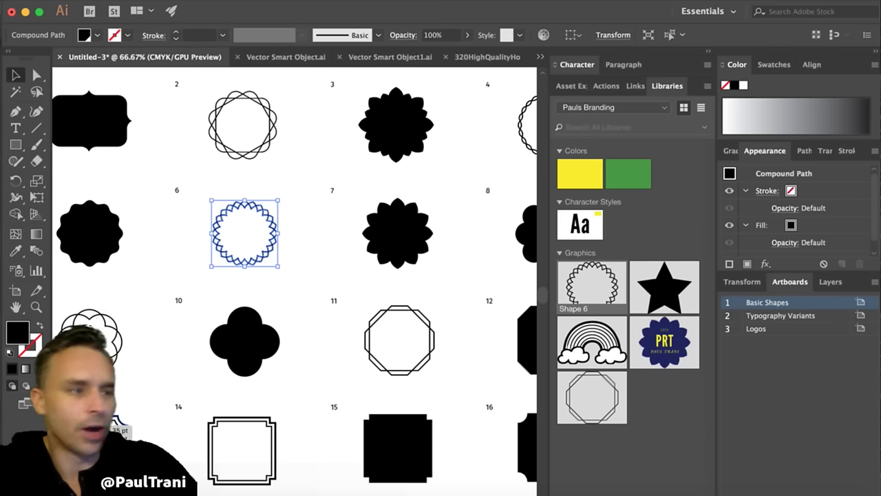
left_click(291, 179)
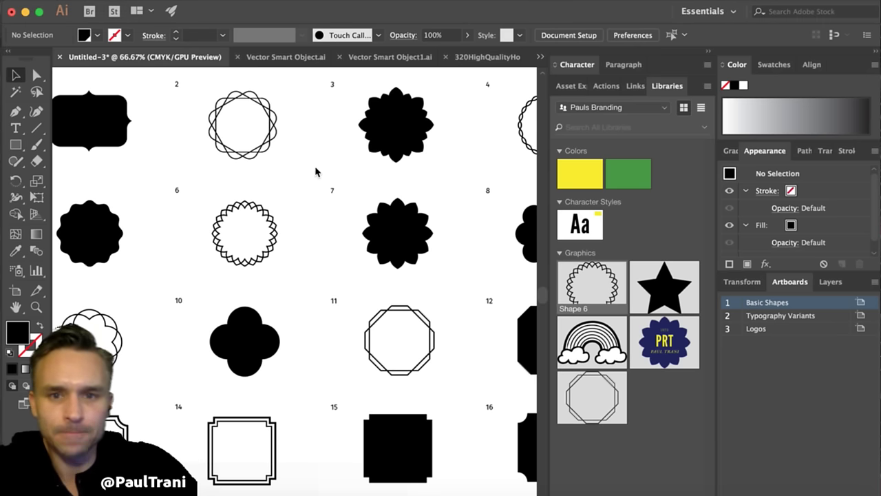
left_click(482, 57)
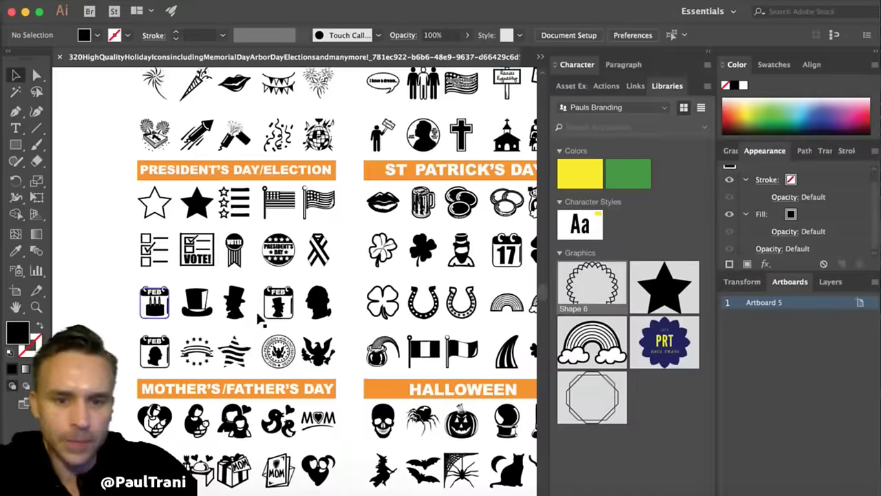
- Drag the Martin Luther King podium icon into the library as Artwork 3, then deselect
key("super+equal")
scroll(296, 275, "down", 2)
scroll(296, 276, "up", 5)
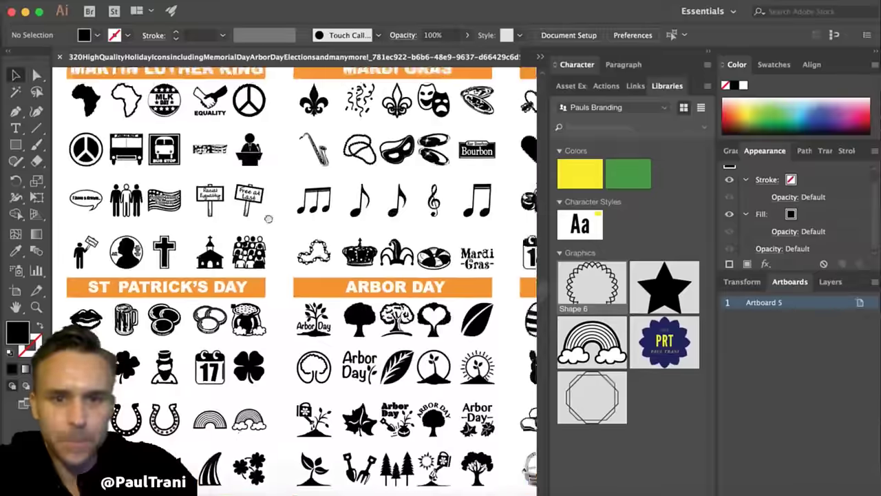
scroll(296, 275, "right", 3)
scroll(101, 166, "down", 7)
scroll(100, 165, "left", 3)
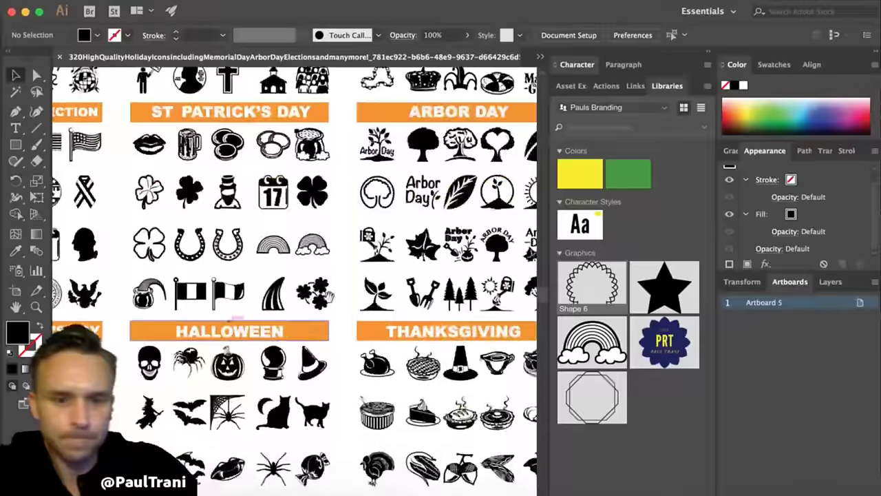
scroll(101, 165, "right", 4)
scroll(101, 165, "down", 5)
scroll(100, 166, "left", 7)
scroll(110, 200, "up", 4)
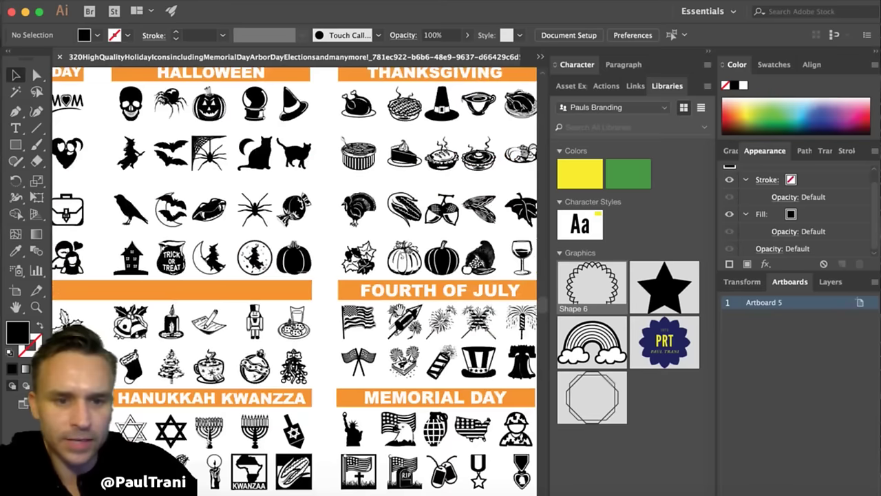
scroll(126, 229, "down", 5)
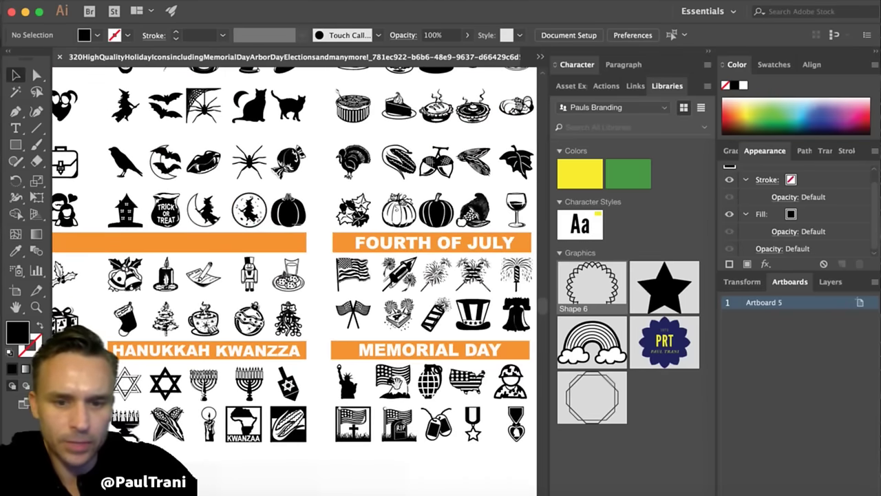
scroll(126, 230, "up", 4)
scroll(126, 229, "left", 2)
scroll(126, 229, "up", 10)
scroll(126, 230, "left", 6)
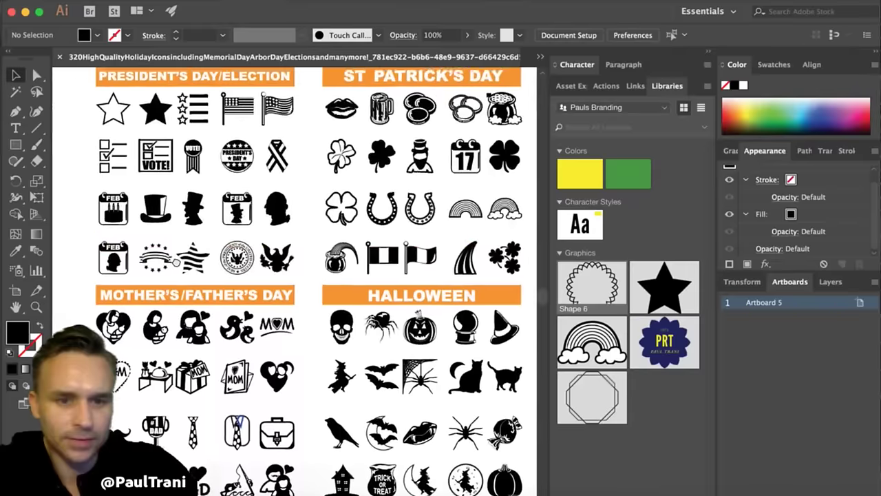
scroll(296, 275, "up", 10)
scroll(296, 275, "right", 2)
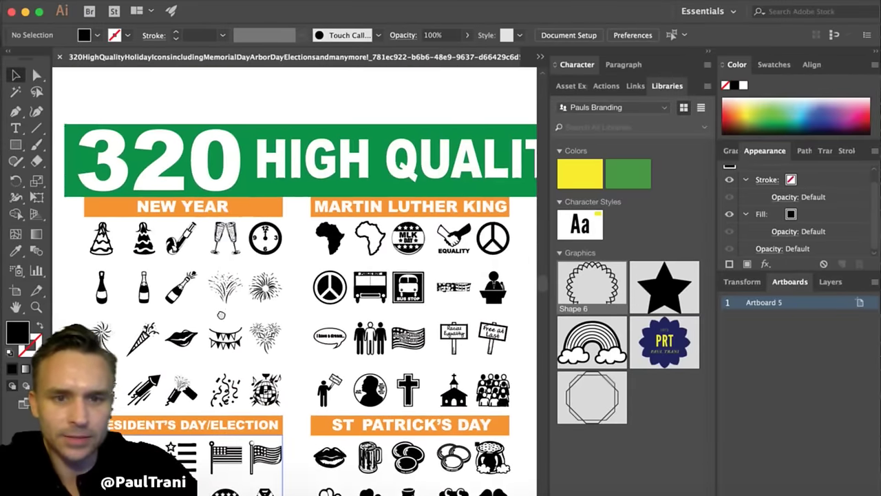
scroll(296, 275, "down", 3)
scroll(296, 276, "right", 1)
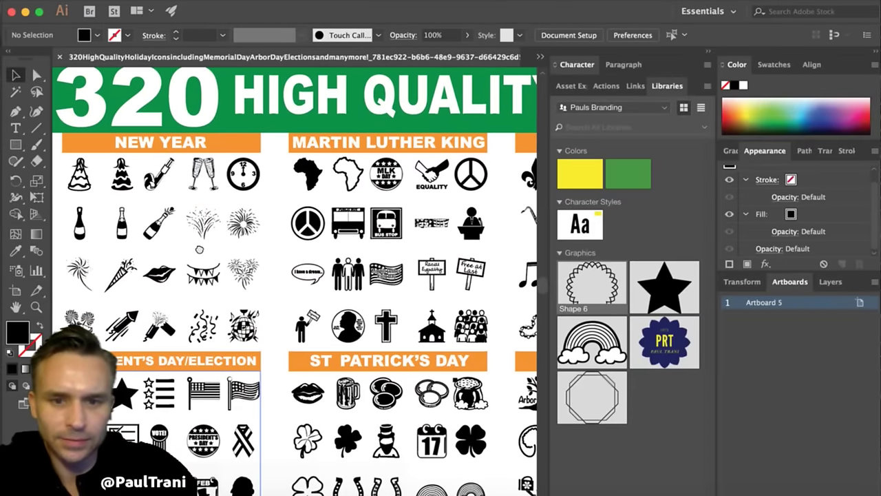
scroll(238, 322, "down", 5)
scroll(237, 322, "right", 5)
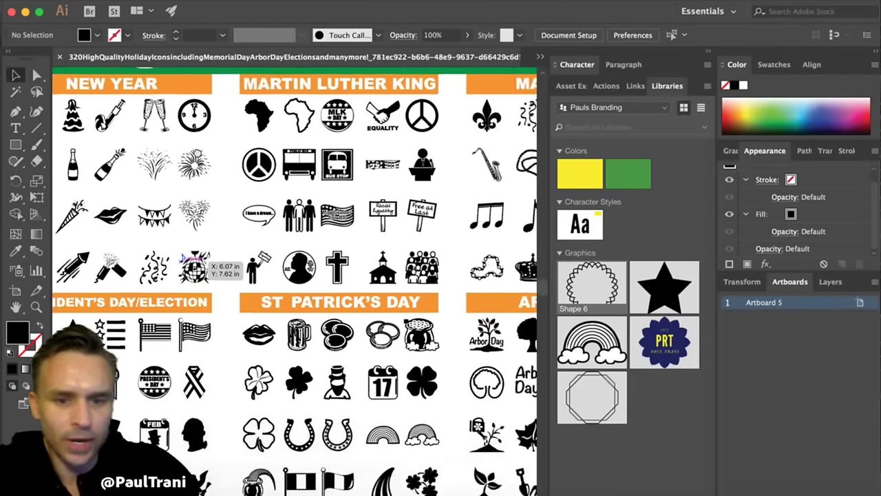
left_click_drag(358, 158, 638, 439)
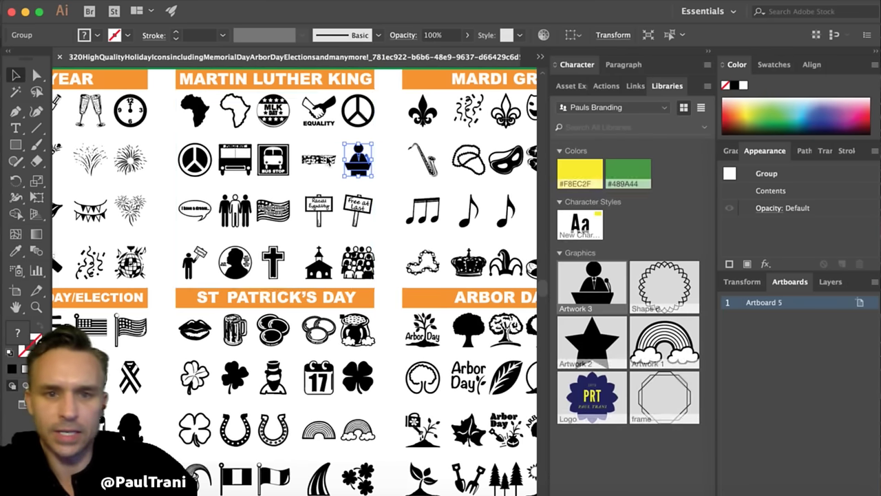
left_click(389, 179)
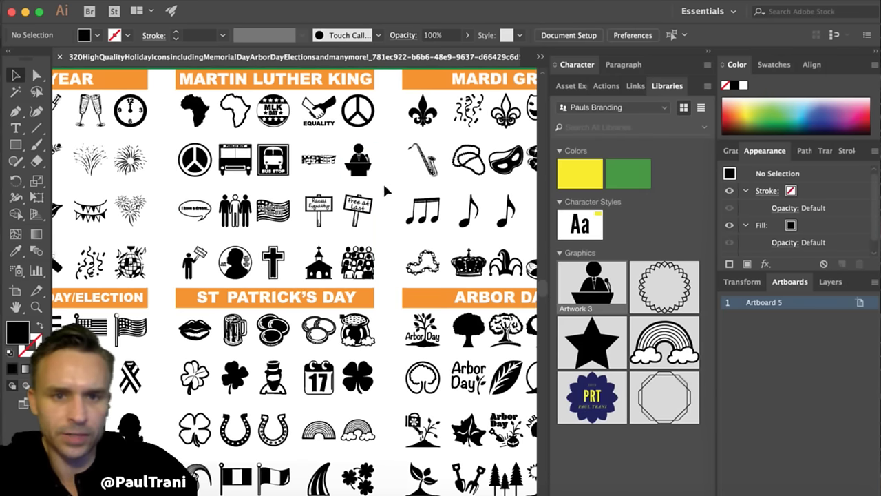
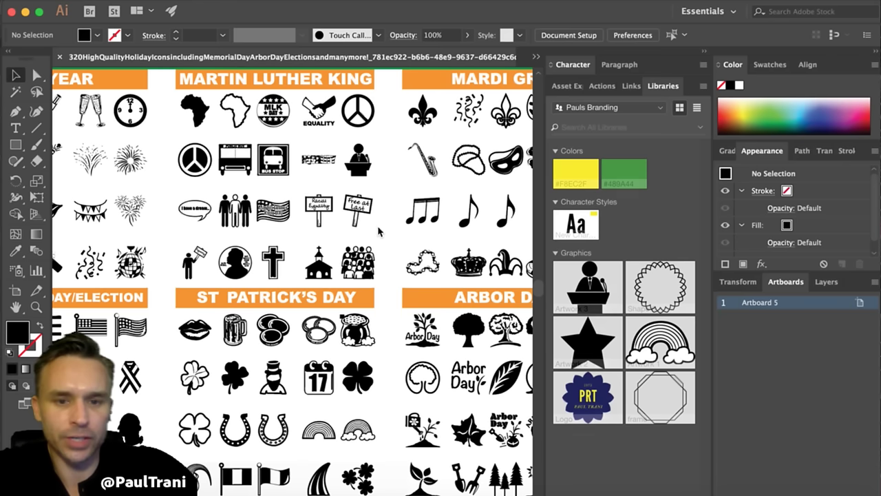
- Create a new document from the Elegant Logo Kit template
left_click(124, 1)
left_click(124, 8)
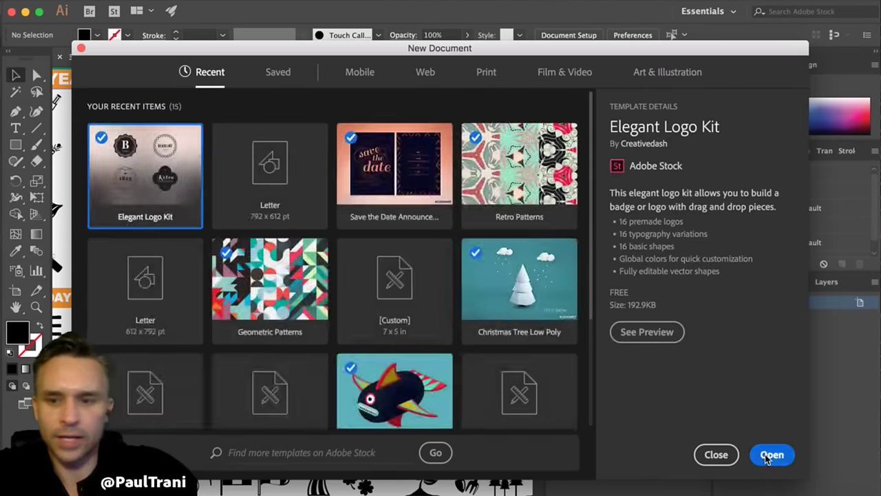
left_click(770, 455)
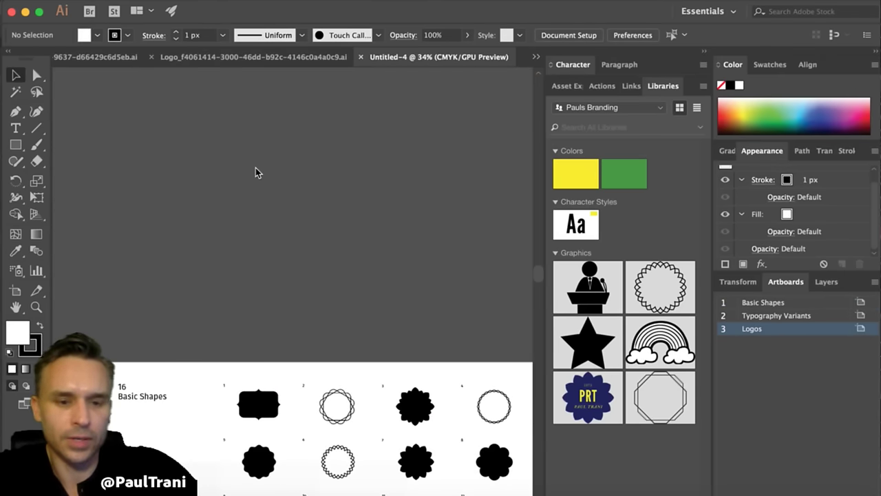
- Switch to Untitled-4 and zoom in on the 16 Basic Shapes artboard
left_click(536, 57)
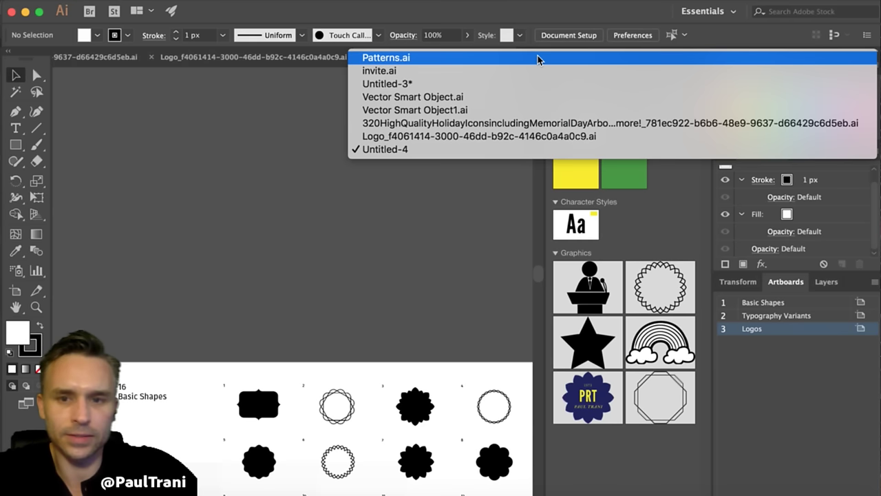
left_click(498, 149)
scroll(261, 167, "down", 5)
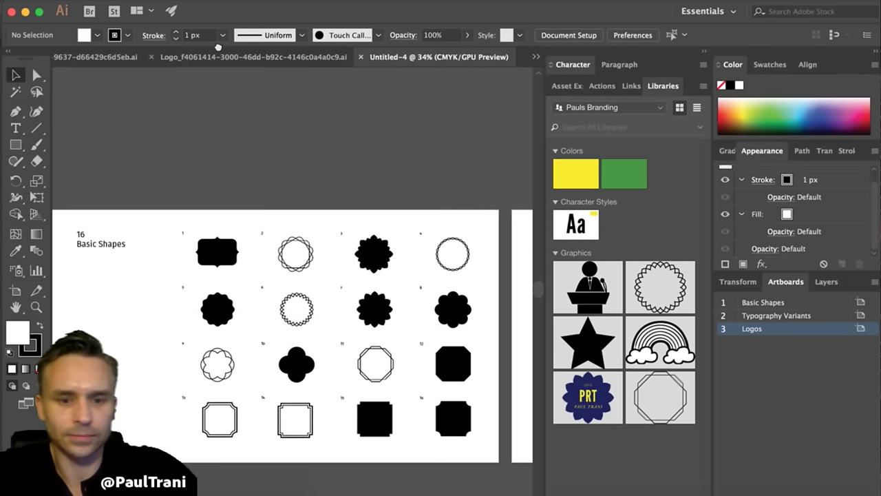
left_click_drag(184, 216, 273, 196)
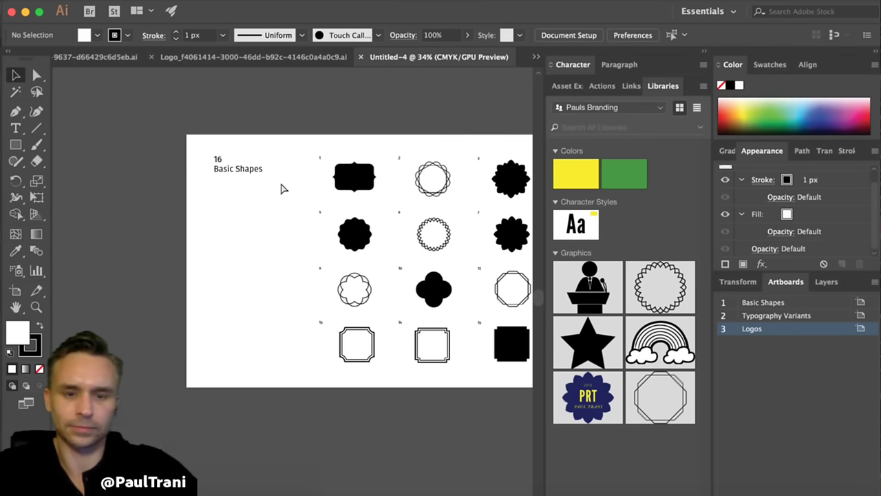
key("super+equal")
key("super+equal")
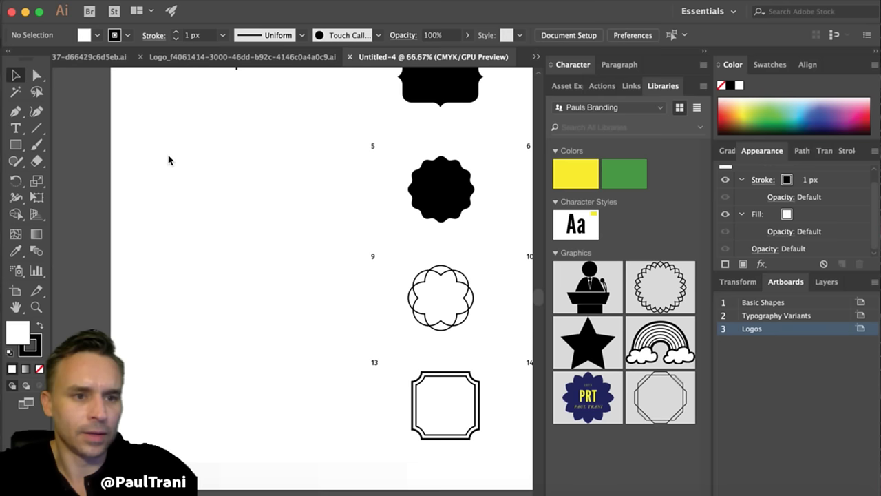
left_click(15, 145)
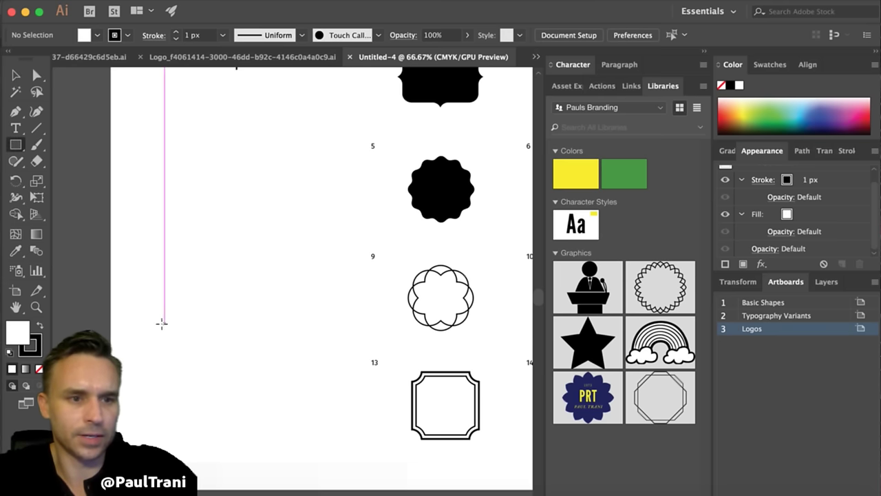
left_click_drag(157, 258, 195, 295)
left_click(749, 128)
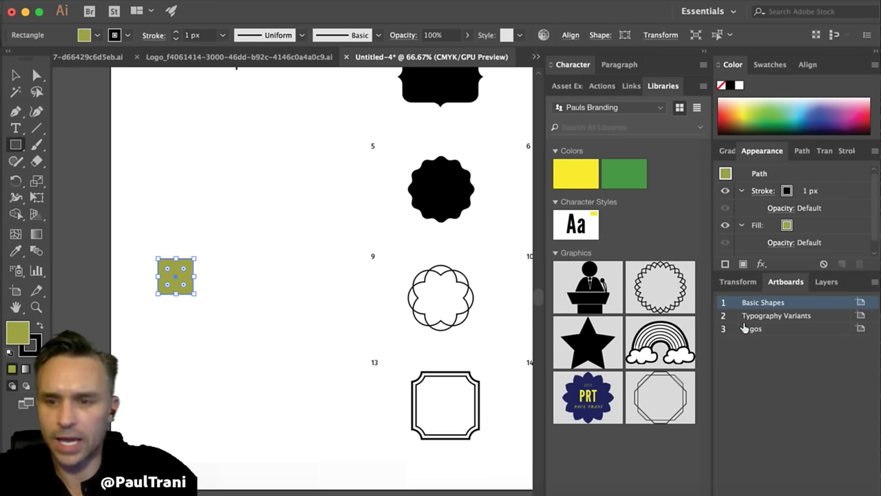
left_click(768, 65)
left_click(730, 65)
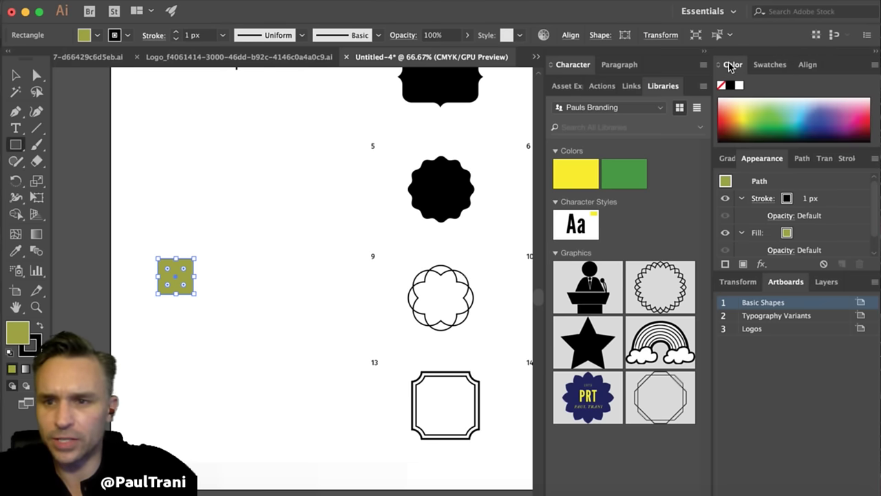
left_click(727, 158)
left_click(810, 181)
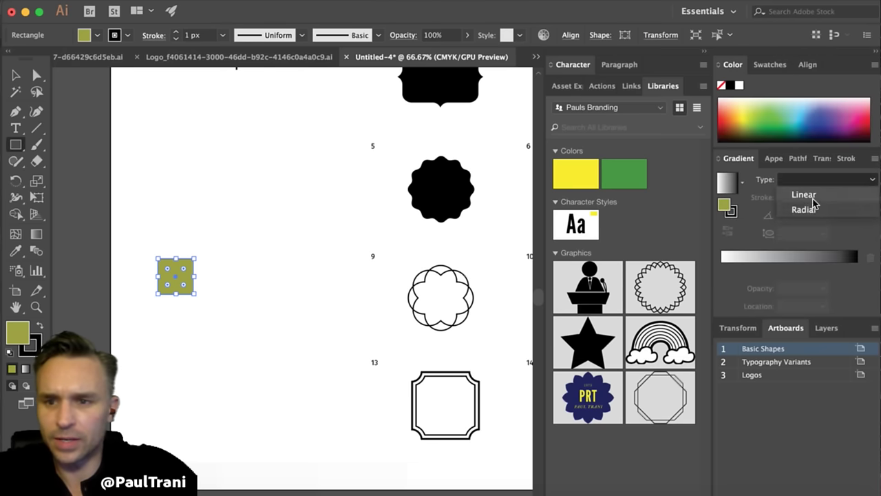
left_click(806, 209)
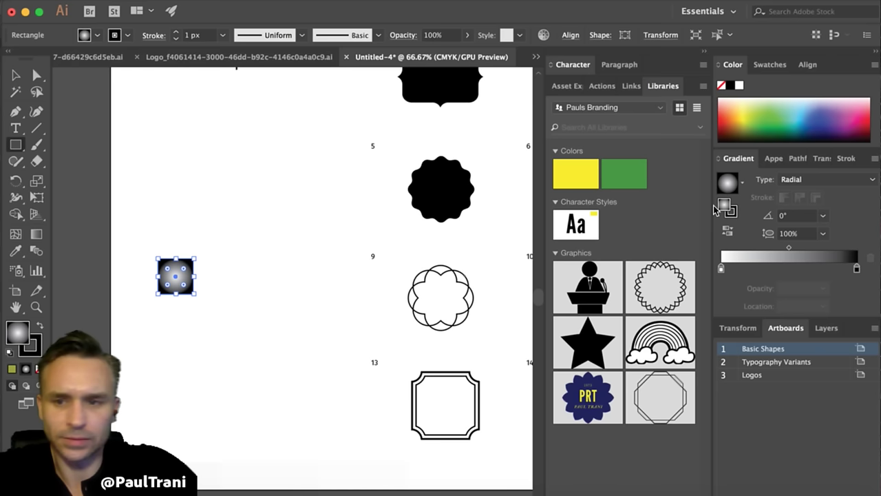
left_click(760, 131)
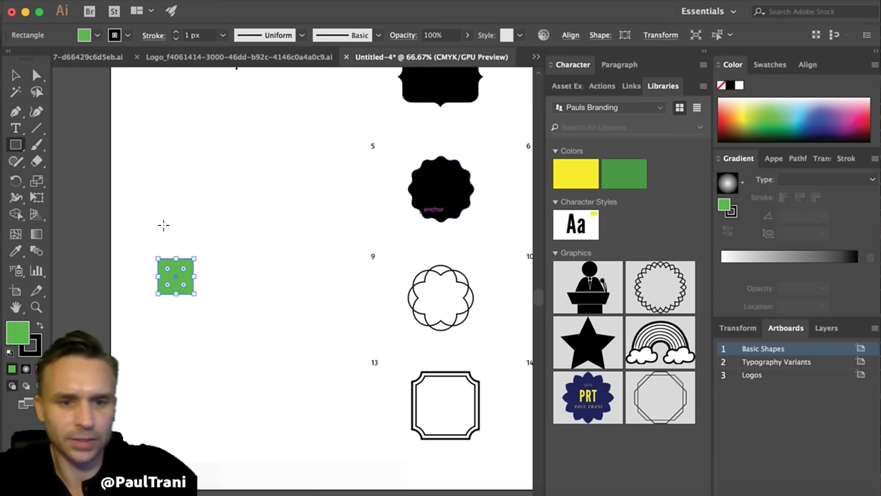
left_click(576, 174)
key("v")
left_click(162, 164)
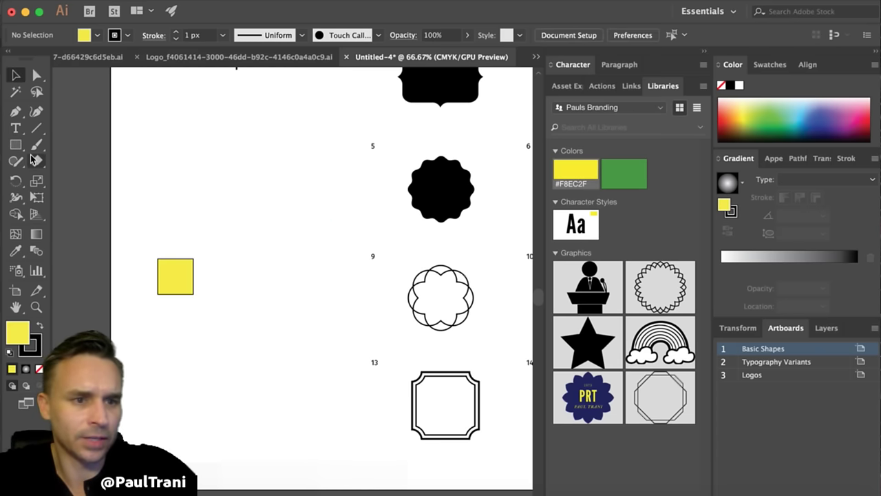
left_click(17, 144)
left_click_drag(18, 146, 63, 214)
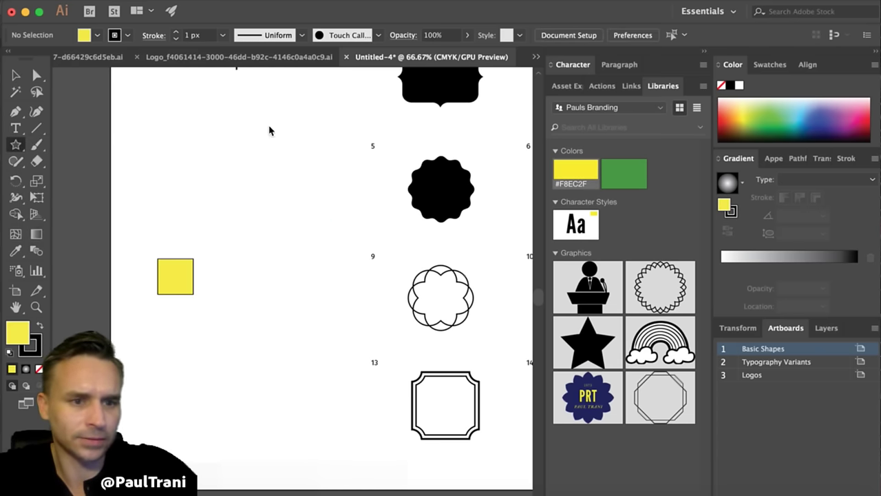
left_click_drag(284, 135, 297, 158)
key("v")
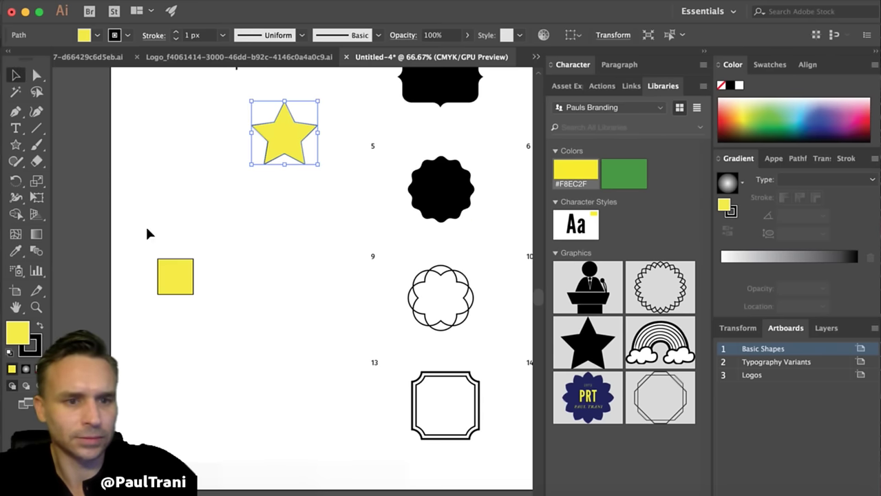
left_click(171, 272)
left_click_drag(169, 270, 176, 276)
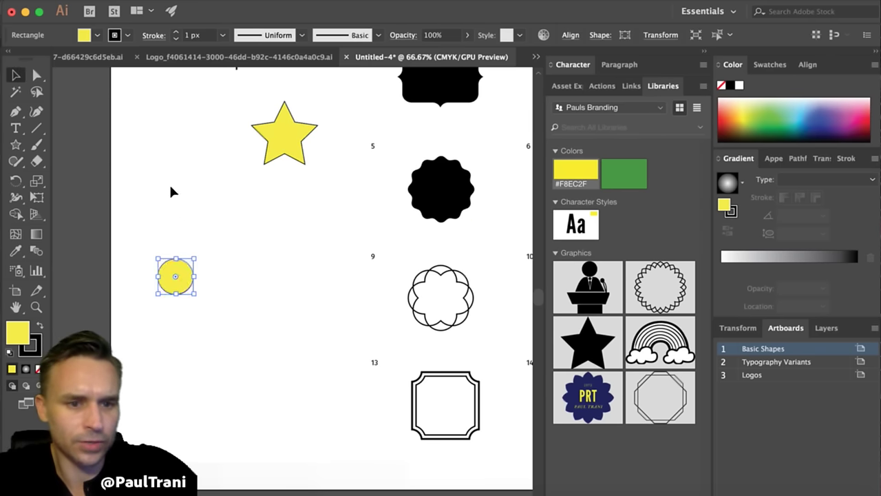
left_click(171, 190)
left_click(181, 277)
left_click(165, 205)
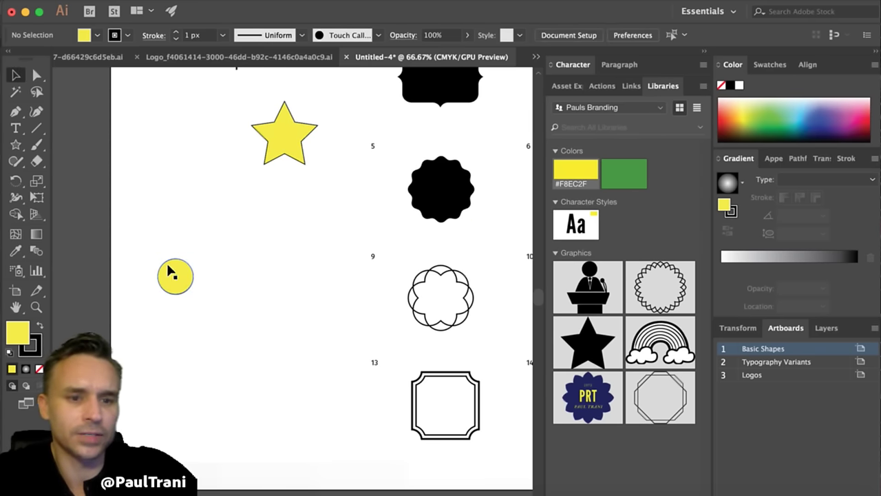
left_click(172, 269)
key("Delete")
left_click(275, 136)
key("Delete")
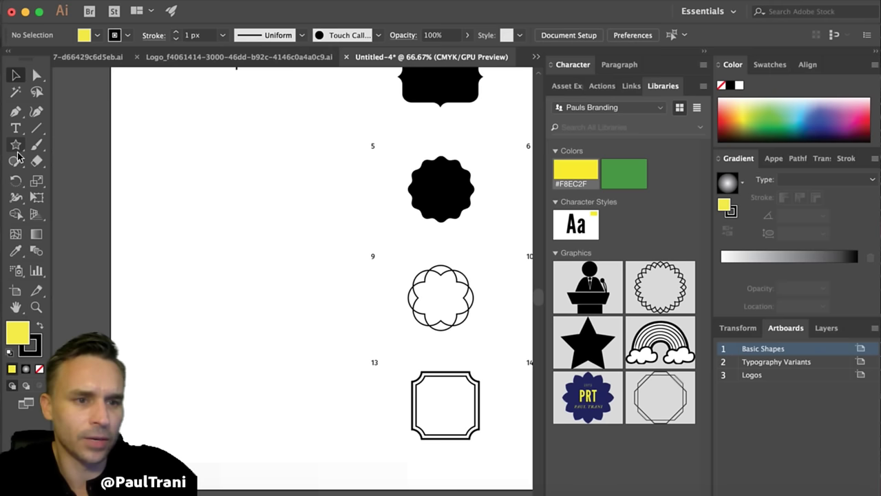
left_click(14, 162)
left_click(14, 163)
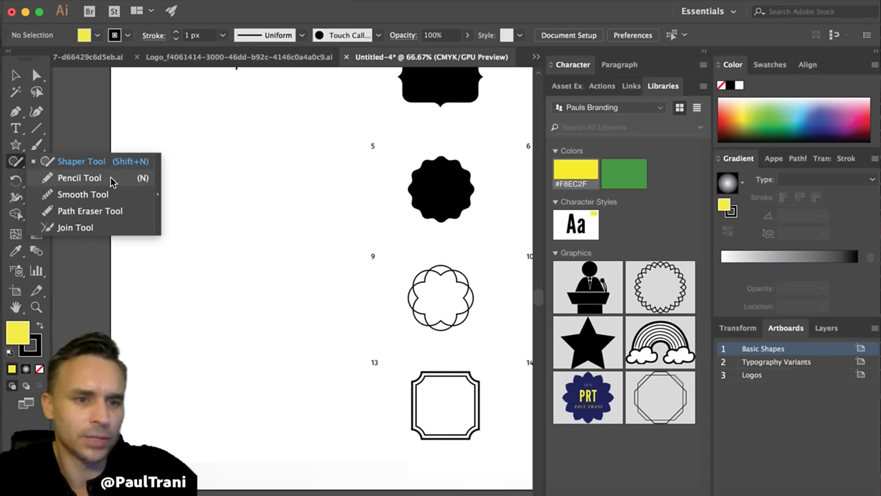
- Sketch a square, a triangle below it and a circle below that with the Shaper tool
mouse_move(206, 146)
left_mouse_down()
mouse_move(144, 152)
mouse_move(145, 200)
left_mouse_up()
left_click_drag(215, 172, 208, 146)
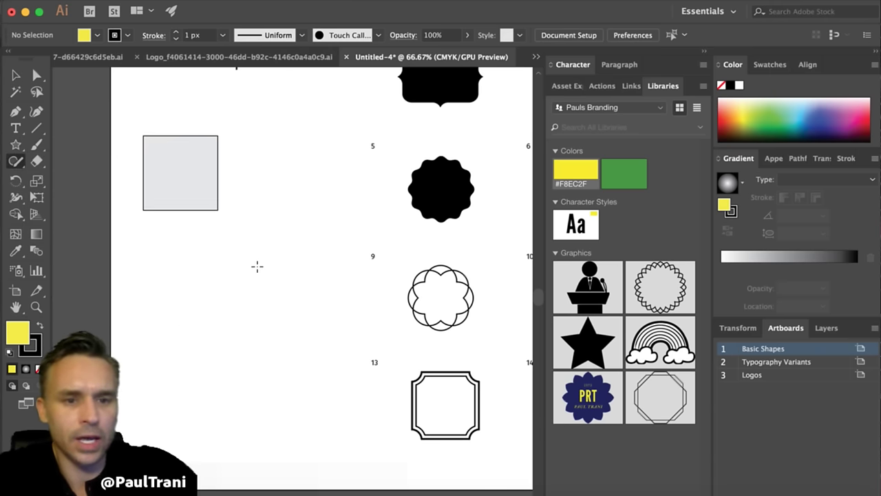
left_click_drag(269, 276, 263, 259)
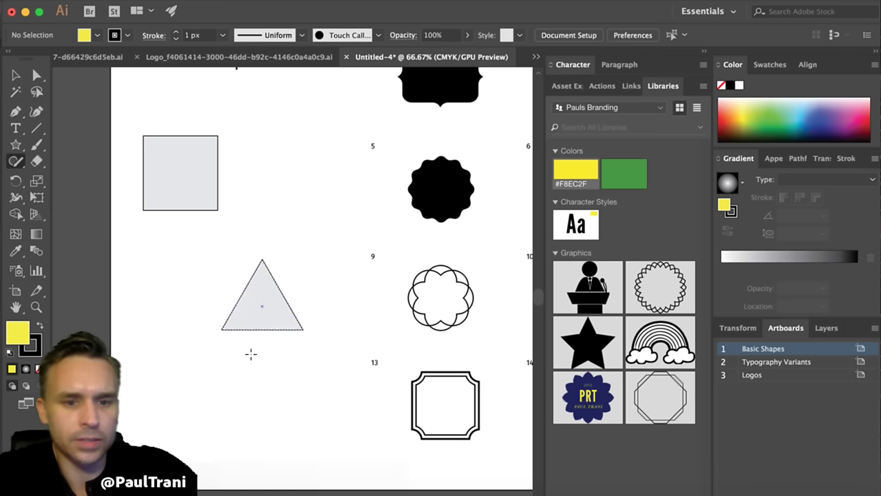
mouse_move(222, 377)
left_mouse_down()
mouse_move(232, 433)
mouse_move(215, 379)
left_mouse_up()
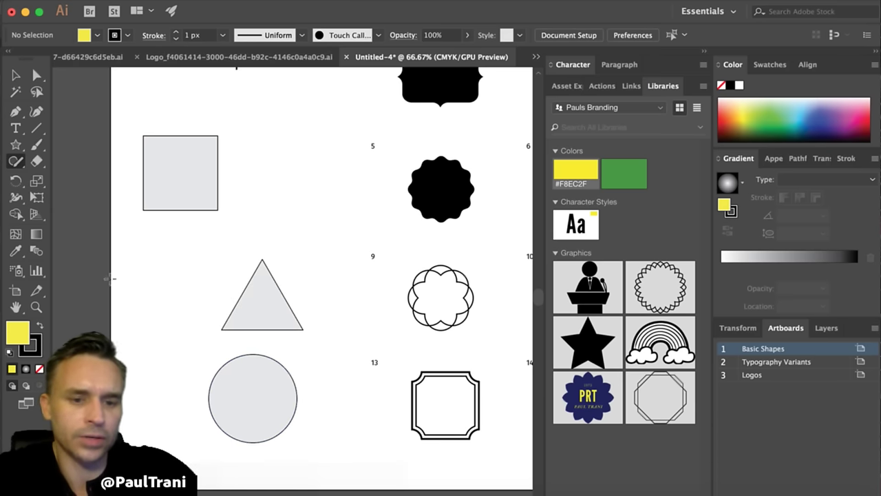
- Rotate the triangle 180° and move the circle onto its top
left_click(14, 78)
left_click(259, 290)
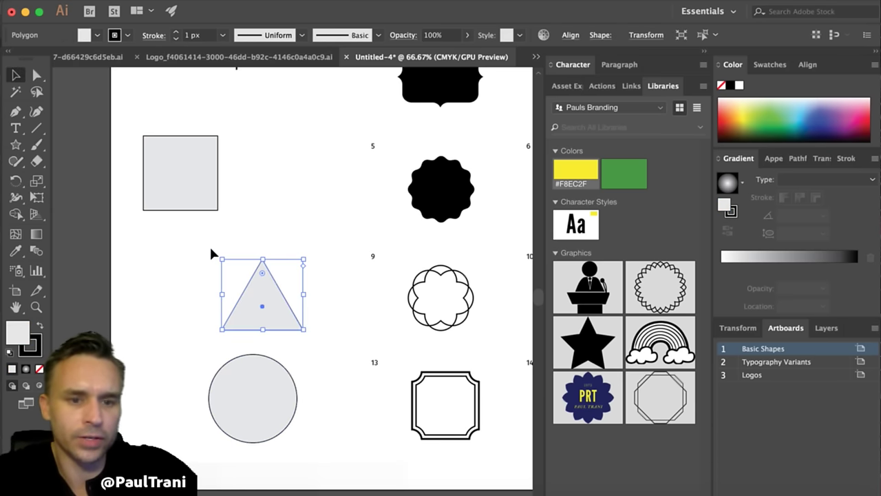
left_click_drag(217, 255, 320, 395)
left_click_drag(246, 404, 245, 271)
- Delete the leftover square and scribble the circle and triangle into one teardrop
left_click(16, 160)
left_click(172, 173)
key("Delete")
left_click(237, 268)
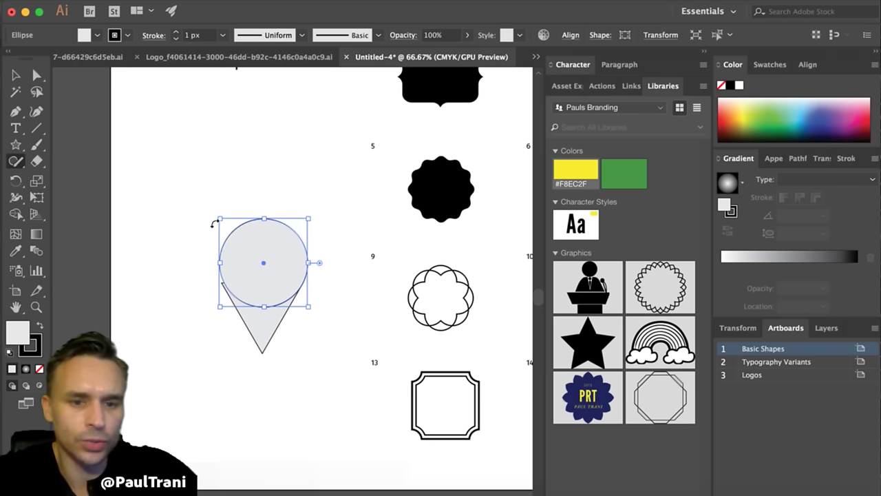
left_click(181, 291)
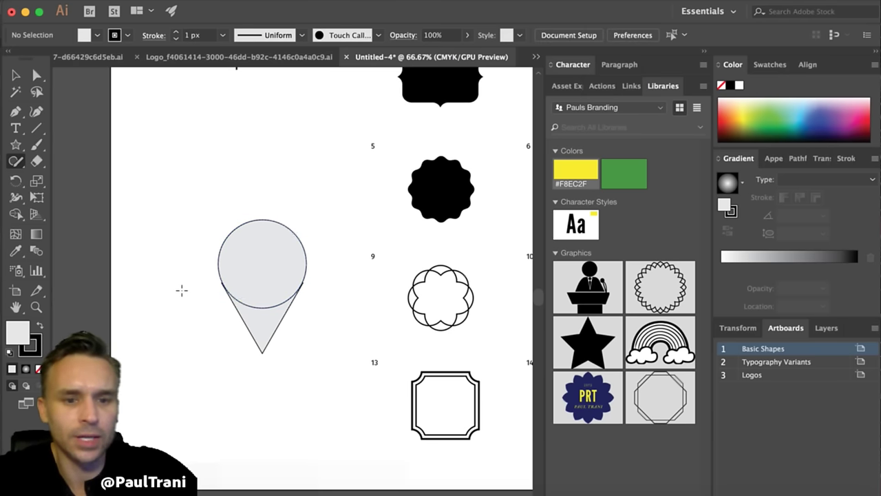
mouse_move(241, 296)
left_mouse_down()
mouse_move(248, 318)
mouse_move(253, 306)
mouse_move(279, 311)
left_mouse_up()
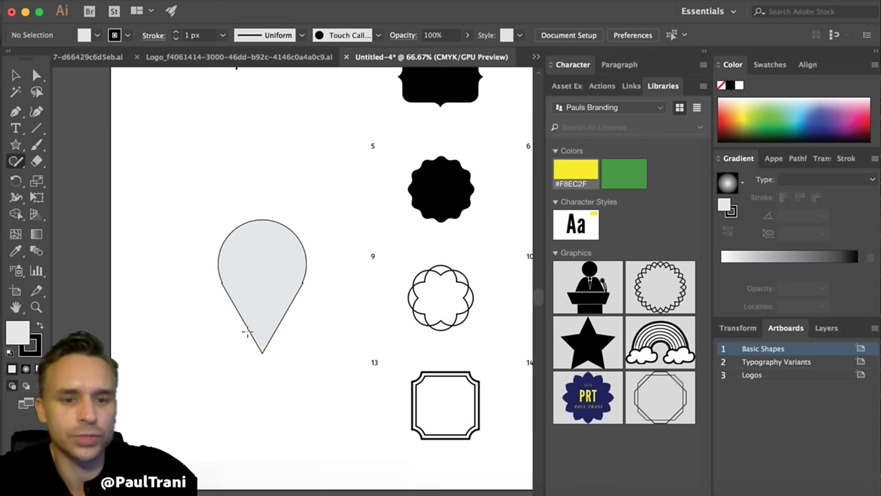
- Resize and nudge the triangle inside the teardrop so it meets the circle's sides
scroll(261, 322, "up", 2)
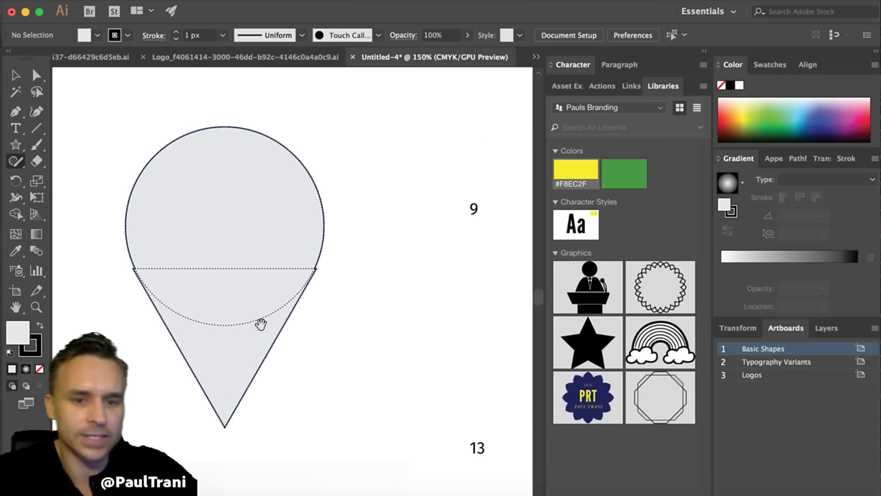
left_click(286, 353)
double_click(286, 353)
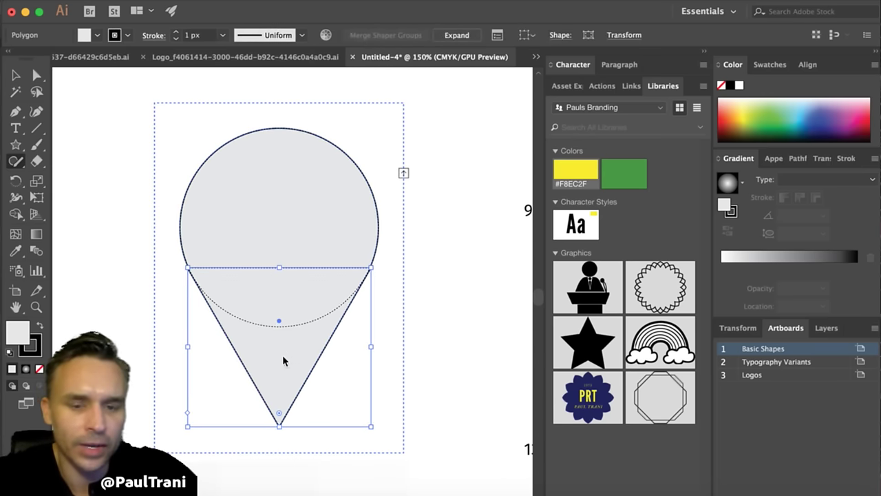
left_click_drag(283, 354, 284, 356)
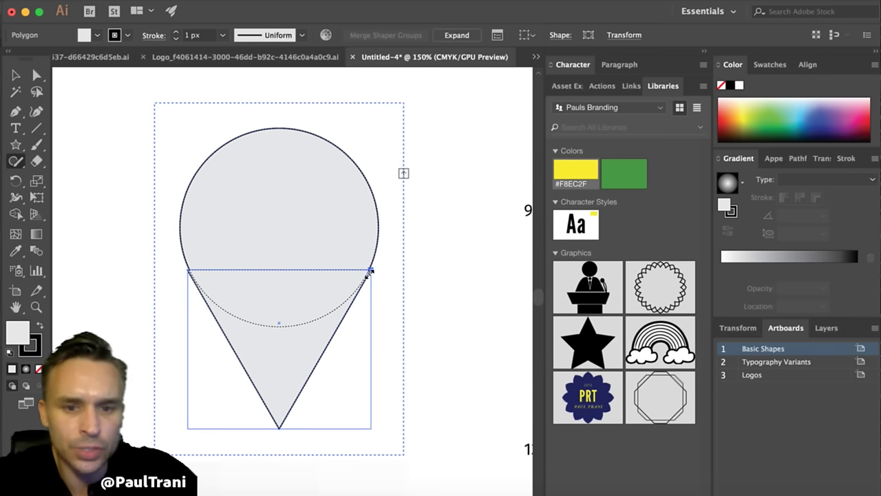
left_click_drag(370, 272, 367, 277)
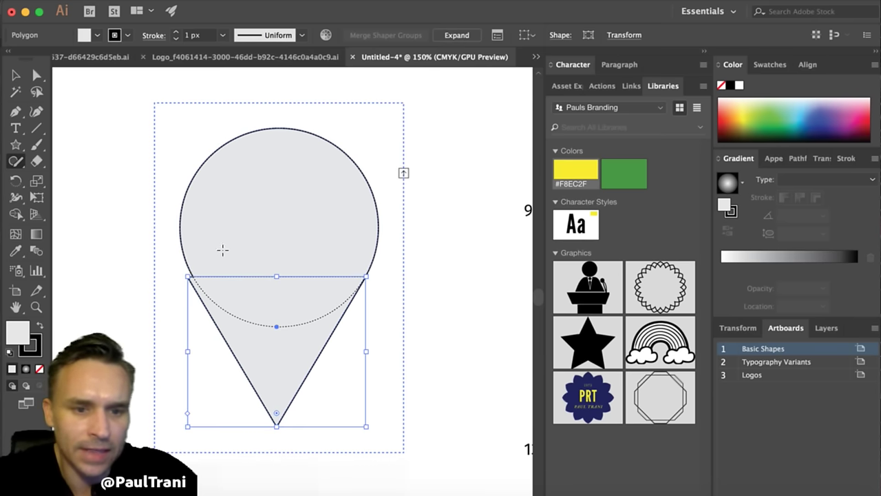
key("Up")
key("Up")
key("Up")
key("Up")
key("Up")
key("Up")
key("Right")
key("Right")
key("Right")
key("Right")
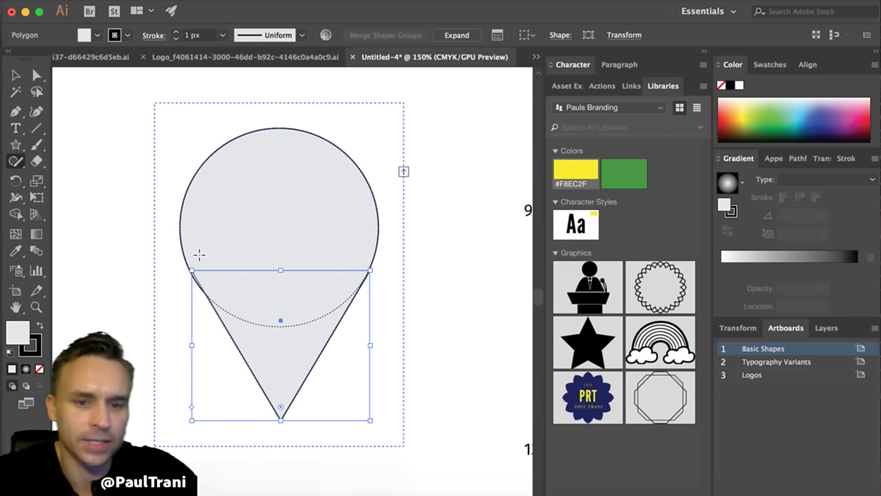
key("Left")
key("Left")
key("Down")
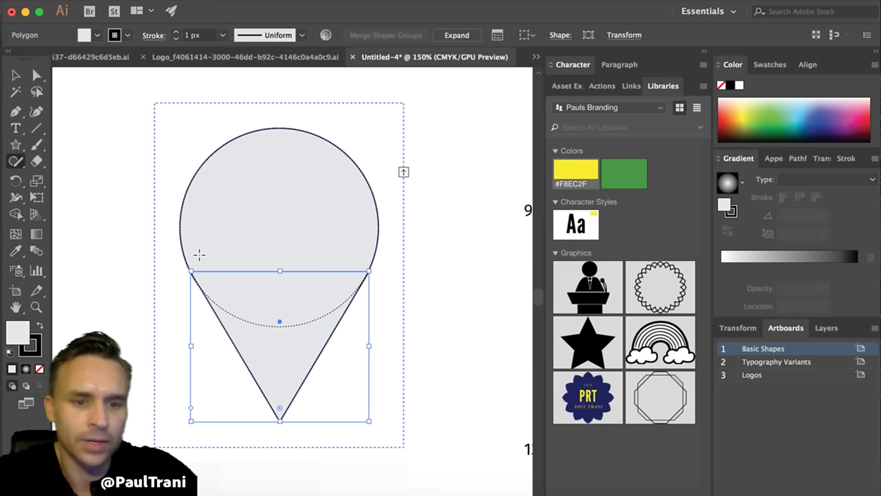
left_click(15, 74)
left_click(70, 108)
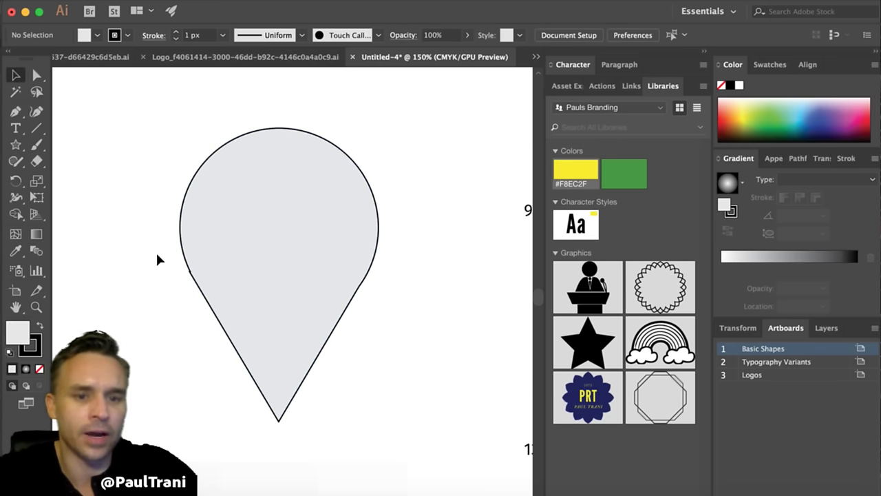
- Merge circle and triangle into one pin and cut a small centred circle out as a hole
left_click(15, 161)
key("super+a")
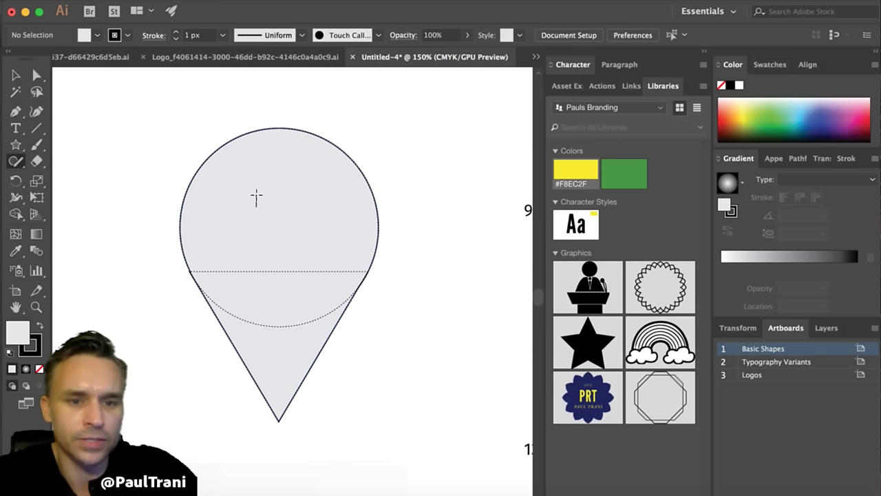
left_click_drag(256, 198, 265, 252)
key("l")
left_click_drag(238, 184, 302, 248)
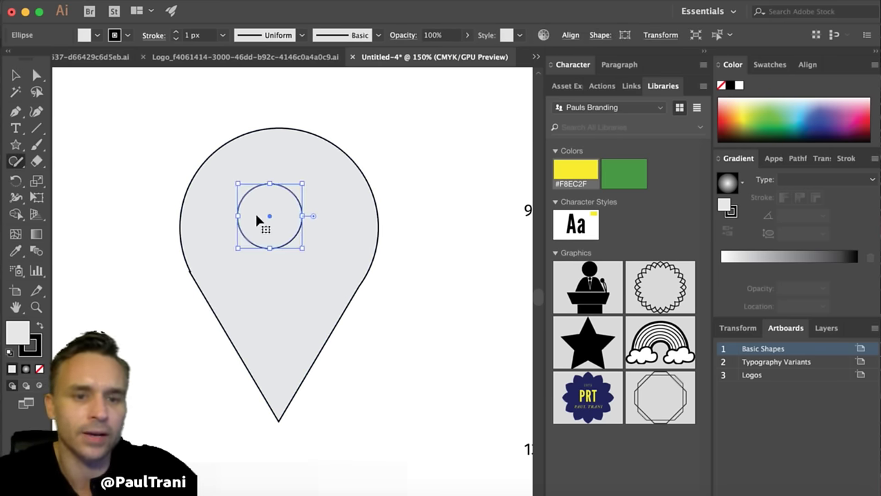
key("Right")
key("Right")
key("Right")
key("Right")
key("Right")
key("Right")
key("Right")
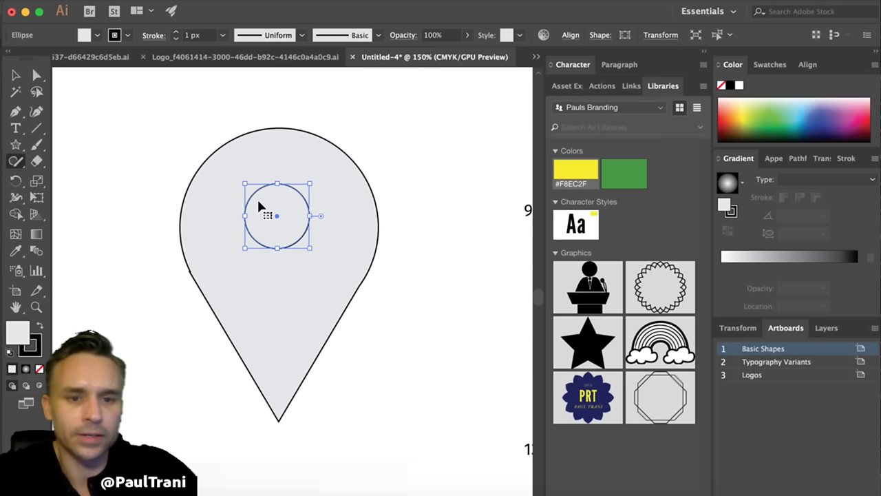
key("super+shift+a")
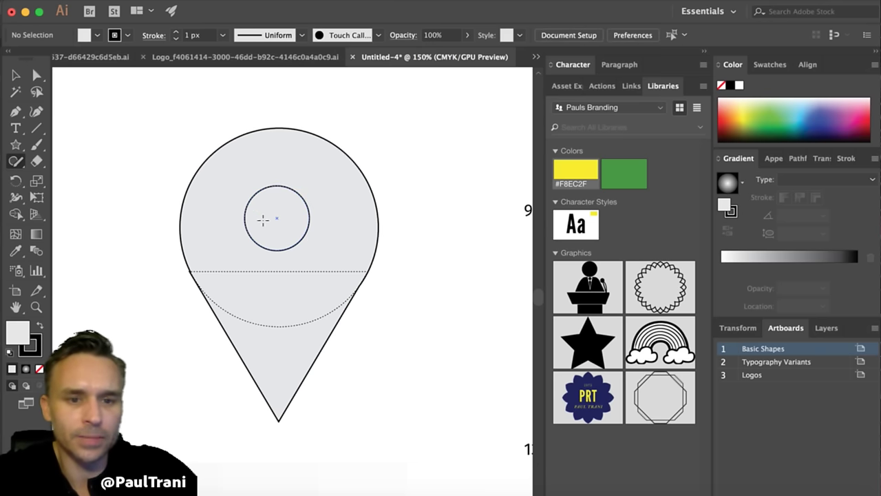
mouse_move(263, 220)
left_mouse_down()
mouse_move(265, 186)
mouse_move(279, 206)
mouse_move(268, 206)
mouse_move(279, 226)
mouse_move(279, 201)
left_mouse_up()
key("super+z")
key("v")
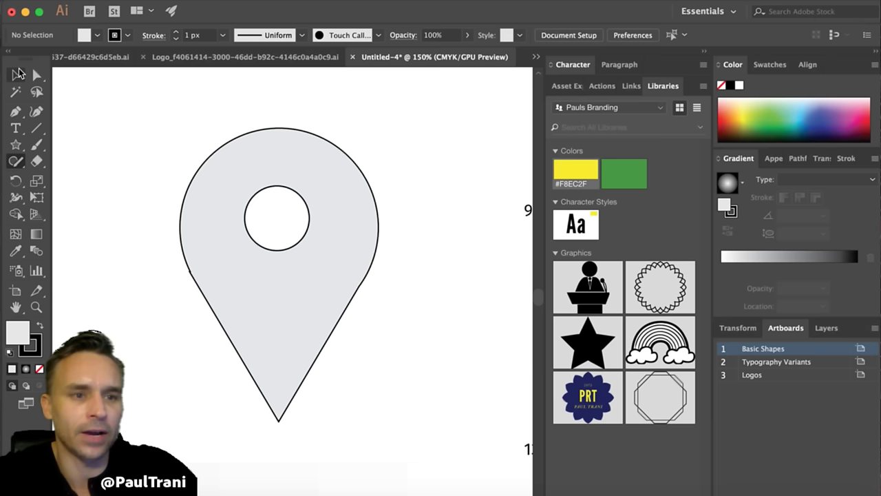
- Make the pin solid black with no stroke and add it to the branding library as Artwork 4
left_click(213, 256)
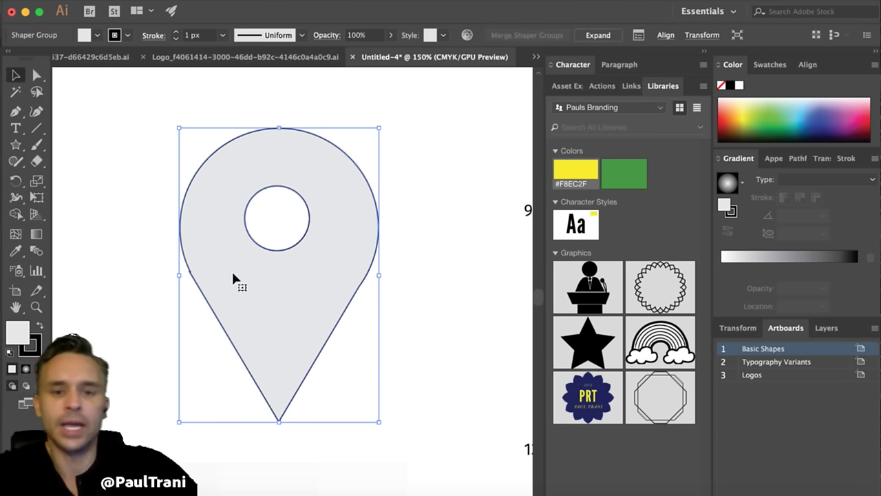
left_click(176, 31)
left_click(176, 32)
left_click(176, 32)
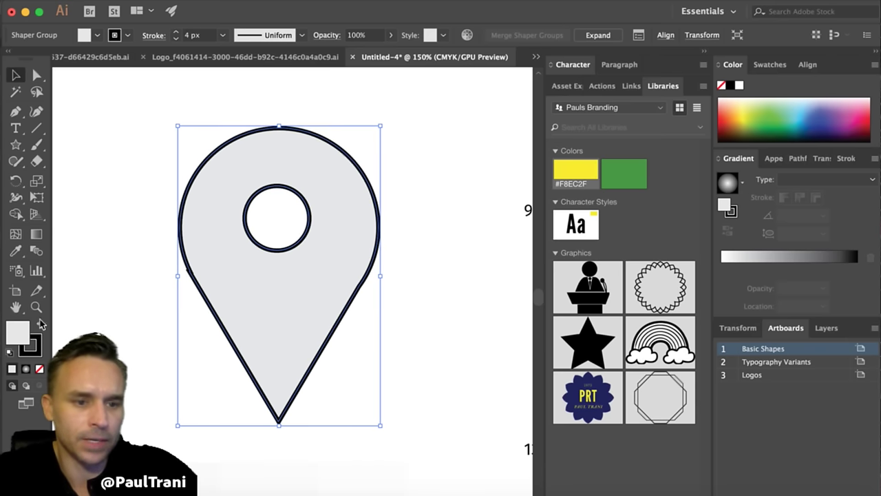
left_click(40, 325)
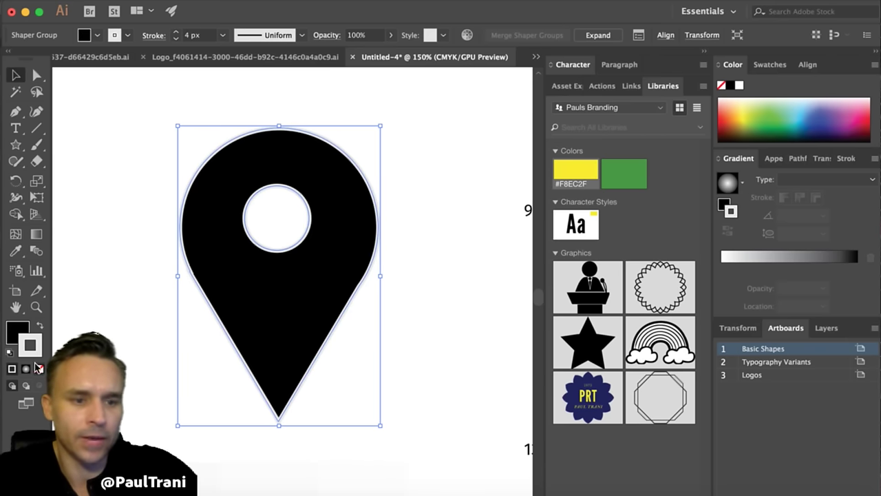
left_click(39, 369)
left_click_drag(216, 289, 613, 234)
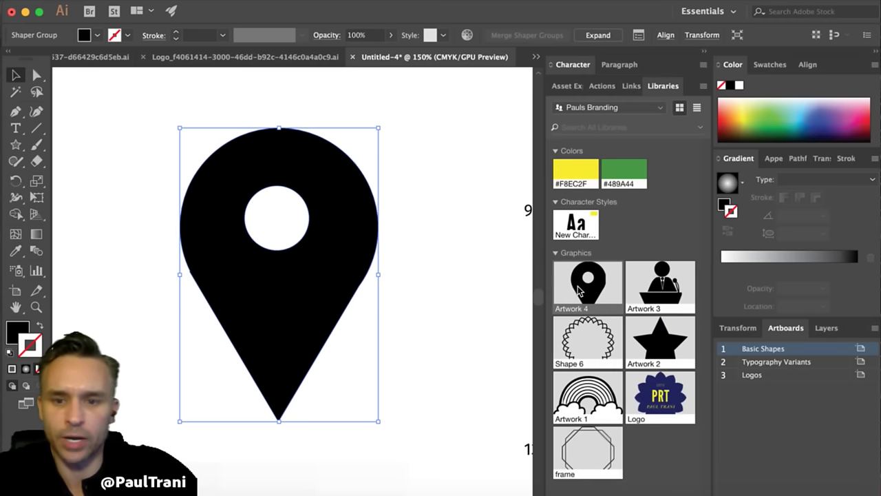
left_click(128, 118)
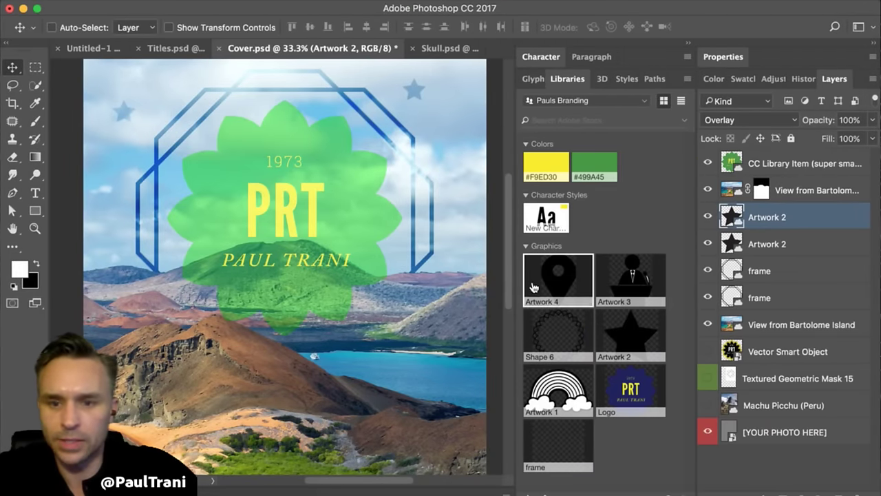
- Place Artwork 4 on the cover above the Bartolome photo layer and shrink it to a small marker
left_click_drag(534, 283, 243, 365)
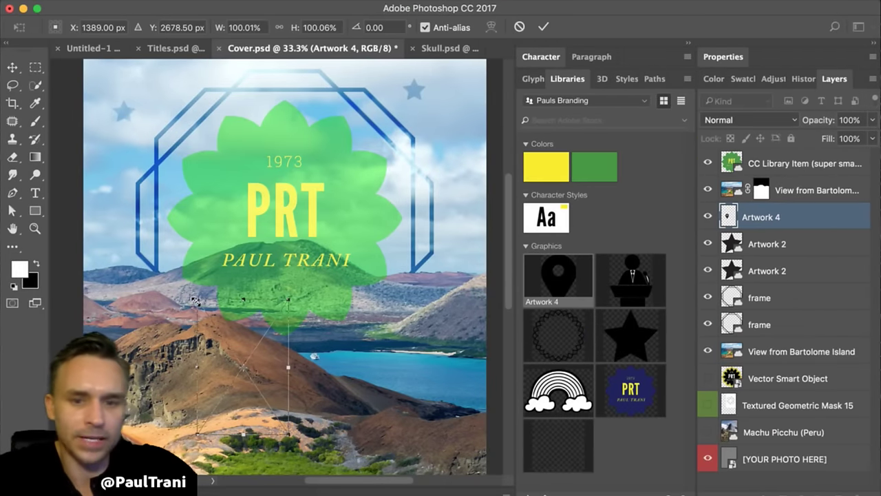
key("Return")
left_click_drag(754, 218, 755, 178)
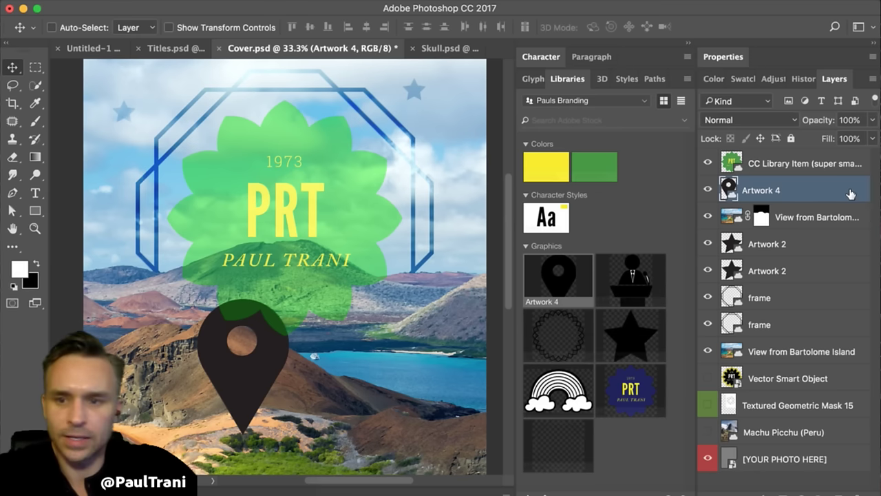
key("ctrl+t")
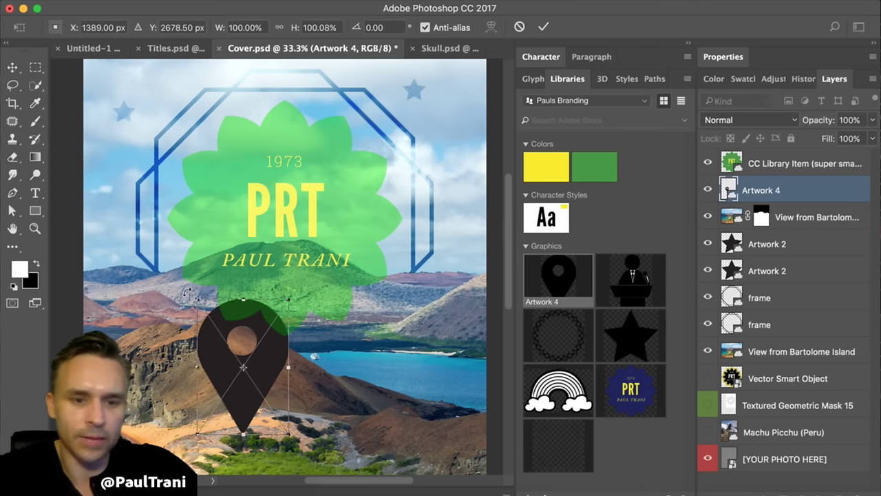
left_click_drag(198, 300, 215, 399)
key("Return")
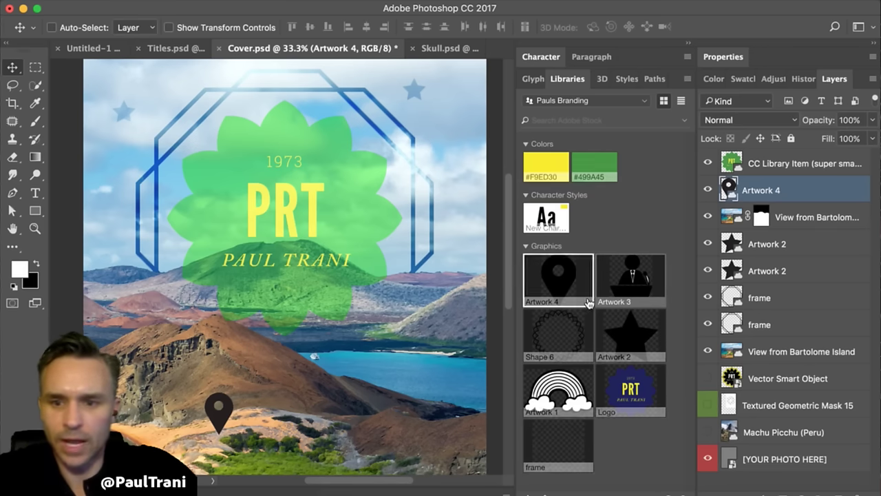
- Place the Artwork 3 library graphic on the cover near the pin
left_click_drag(589, 303, 274, 423)
left_click_drag(198, 444, 181, 420)
key("Return")
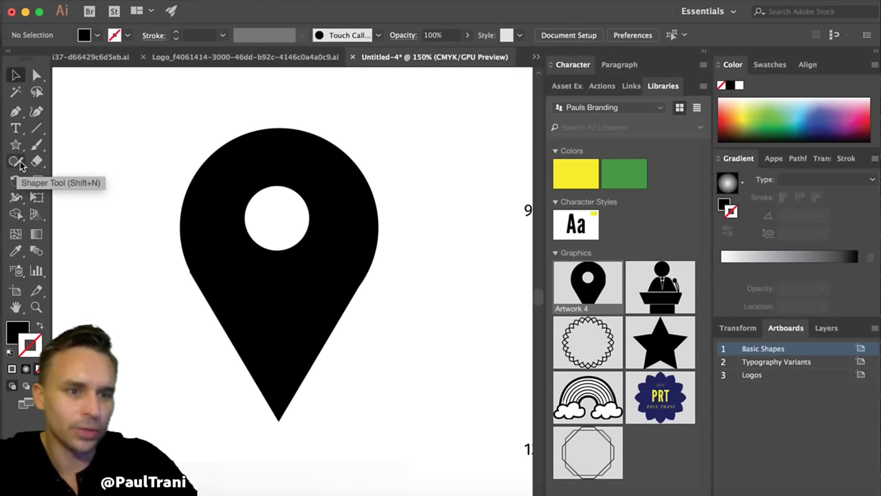
- Add the flower outline to the library, then delete the unwanted Basic Shapes library item
scroll(92, 180, "right", 15)
scroll(92, 179, "down", 3)
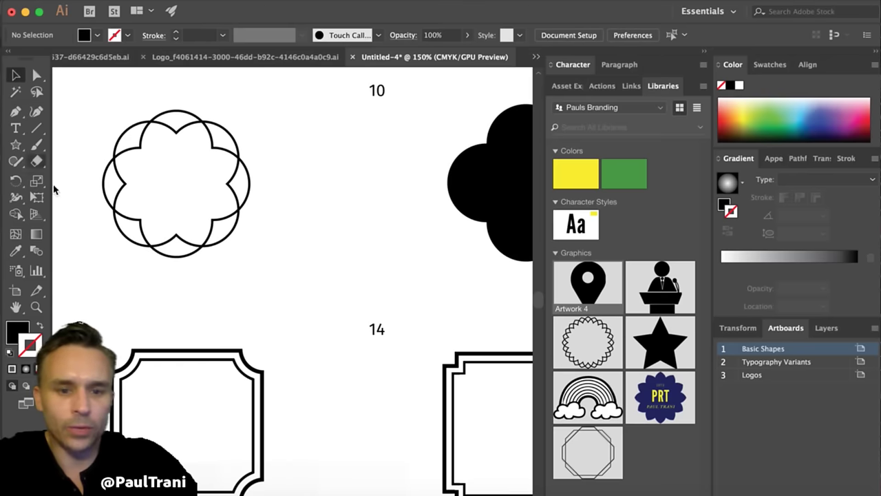
left_click_drag(155, 219, 559, 180)
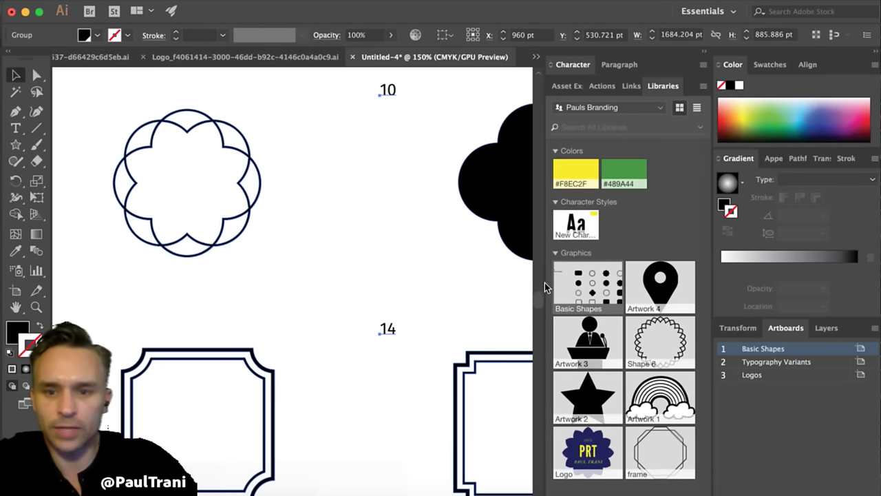
left_click(366, 250)
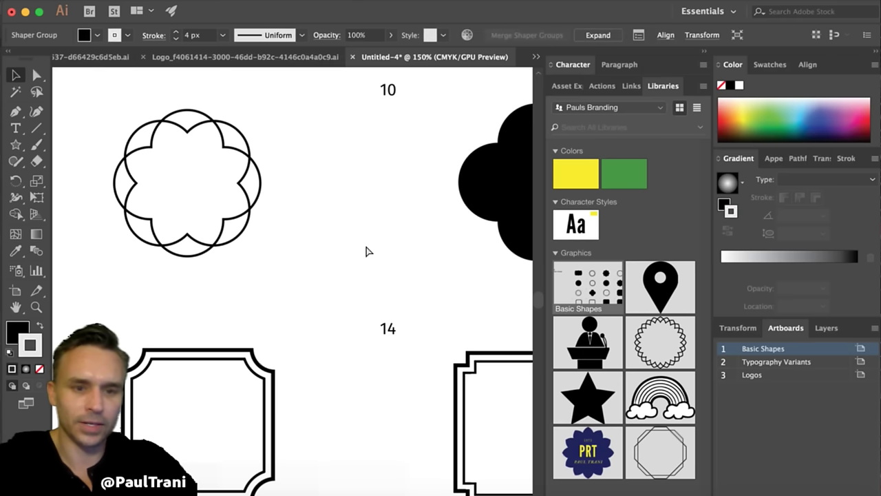
right_click(577, 279)
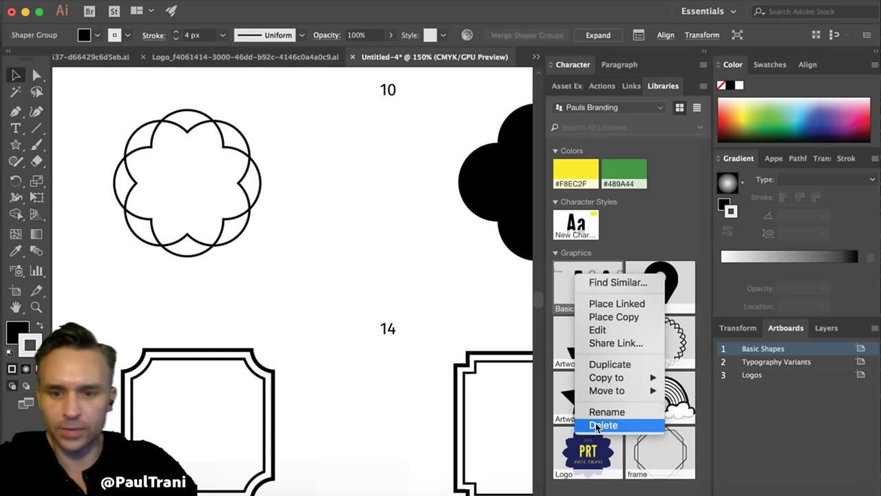
left_click(590, 425)
- Fully ungroup the flower outline and move it right toward artboard 10
left_click(233, 217)
right_click(234, 218)
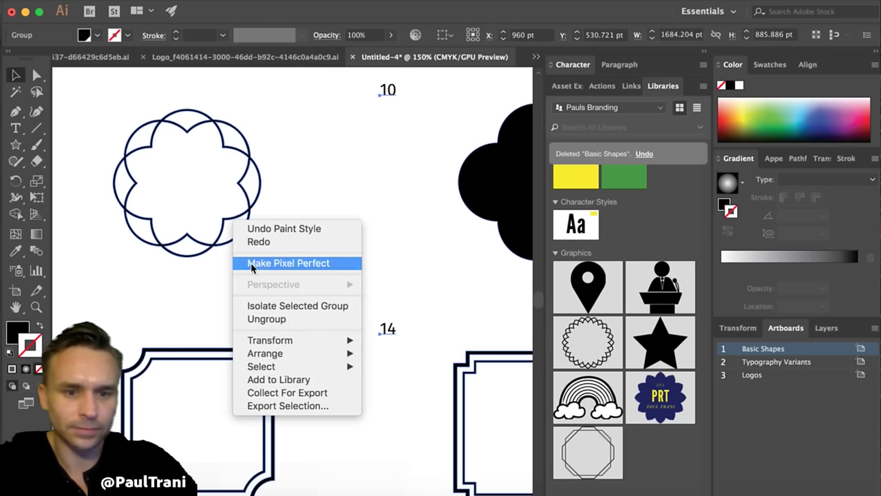
left_click(246, 318)
left_click_drag(158, 234, 158, 235)
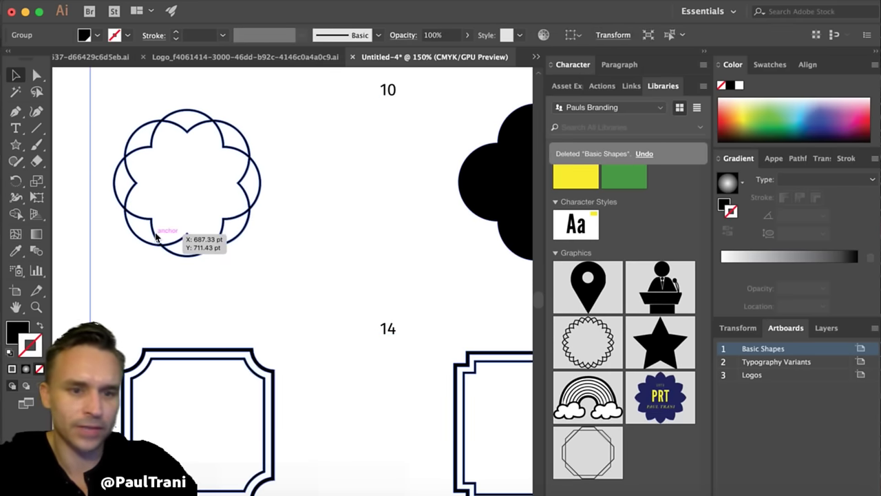
right_click(156, 236)
left_click(187, 336)
left_click(83, 268)
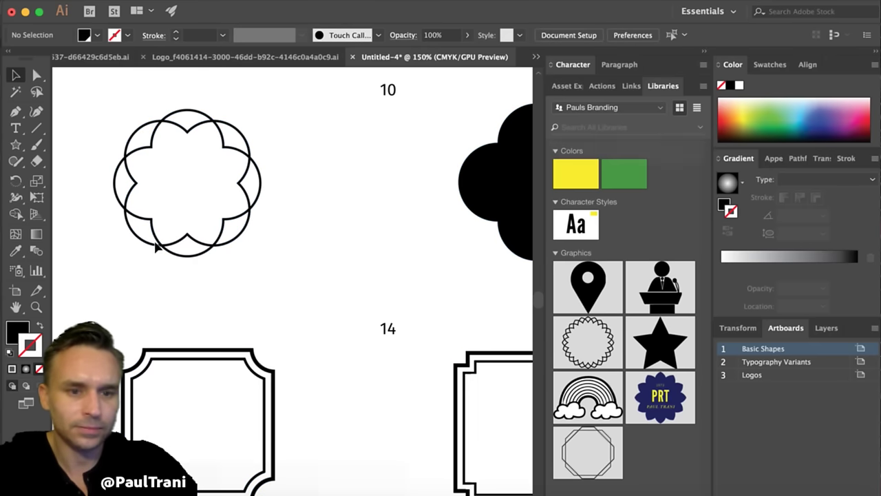
left_click_drag(157, 249, 626, 319)
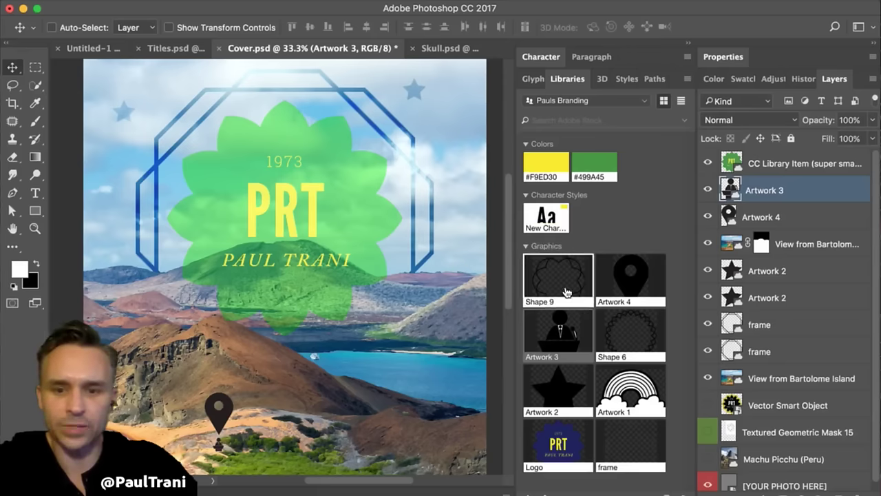
- Place Shape 9 on the cover, enlarged to about 1688 px and centred over the PRT logo
left_click_drag(554, 301, 48, 335)
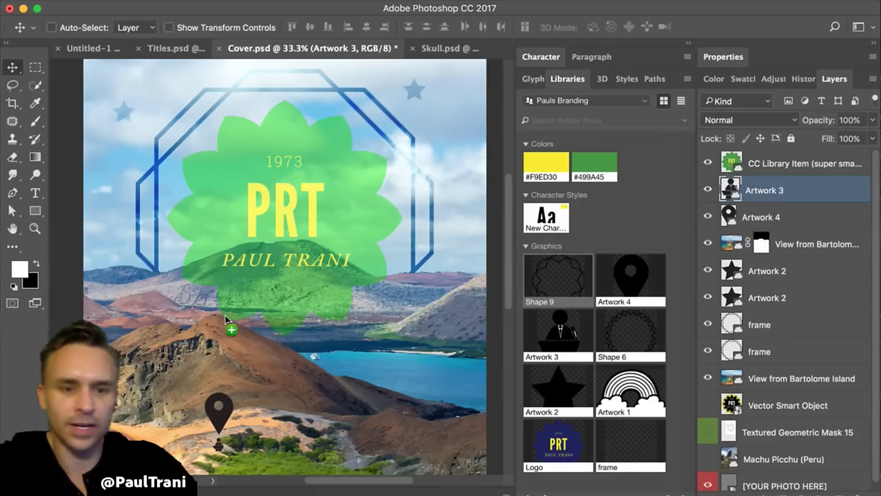
left_click_drag(228, 320, 227, 320)
left_click_drag(191, 288, 75, 158)
left_click_drag(149, 338, 270, 288)
key("Return")
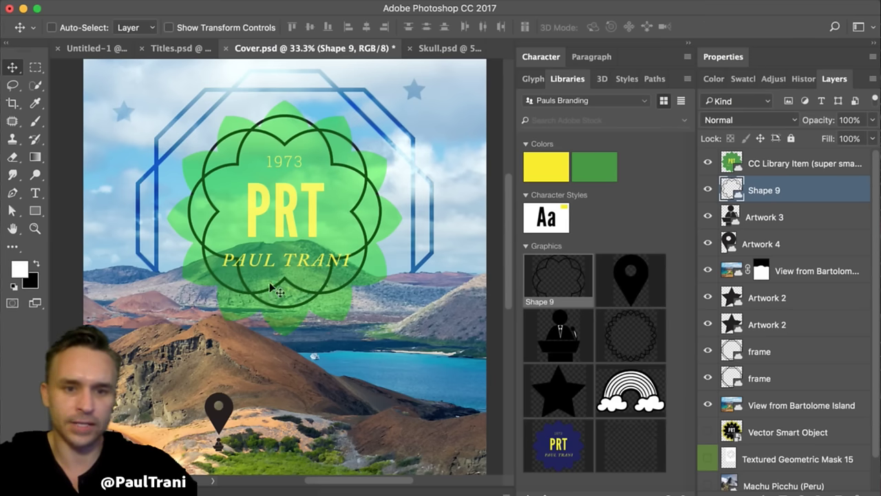
- Nudge Shape 9 down to line up with the logo, then switch to Skull.psd
key("Down")
key("Down")
key("Down")
key("Down")
key("Down")
key("Down")
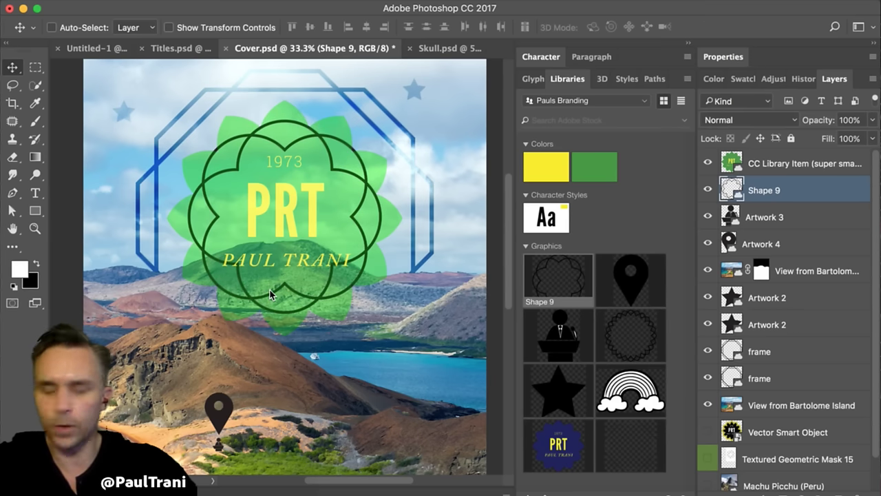
key("Down")
key("Down")
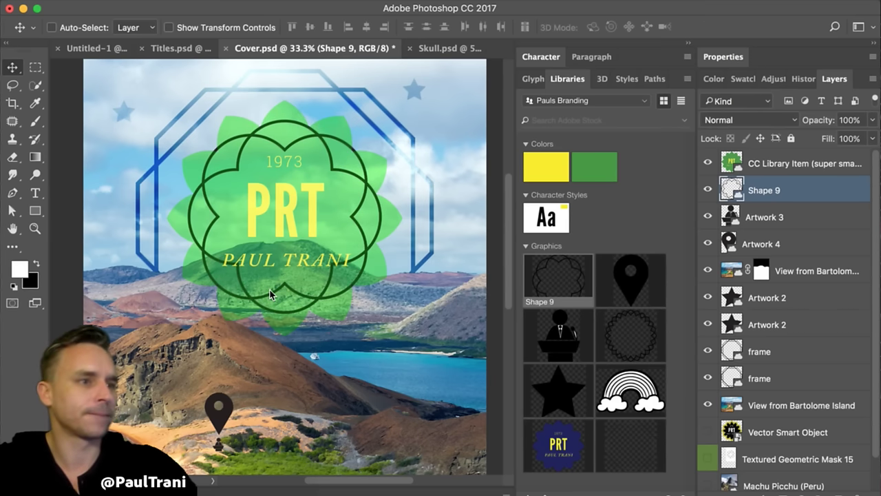
key("Down")
key("Down")
key("Down")
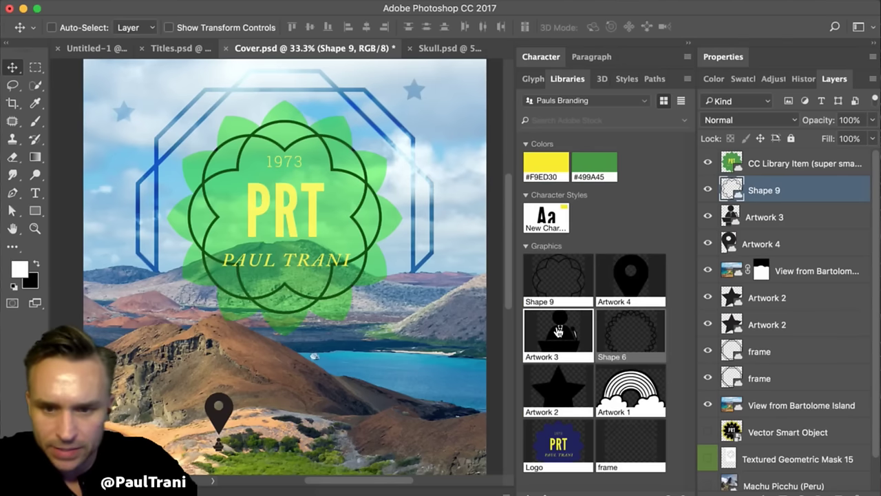
left_click(551, 272)
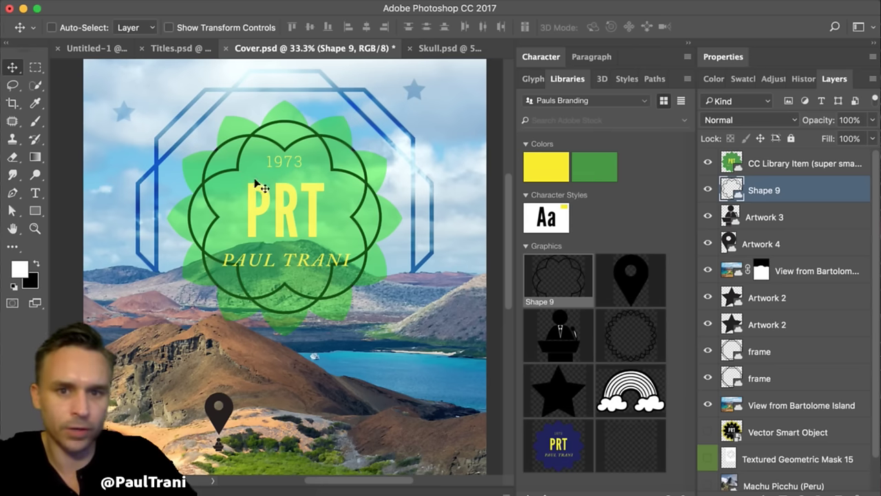
left_click(438, 49)
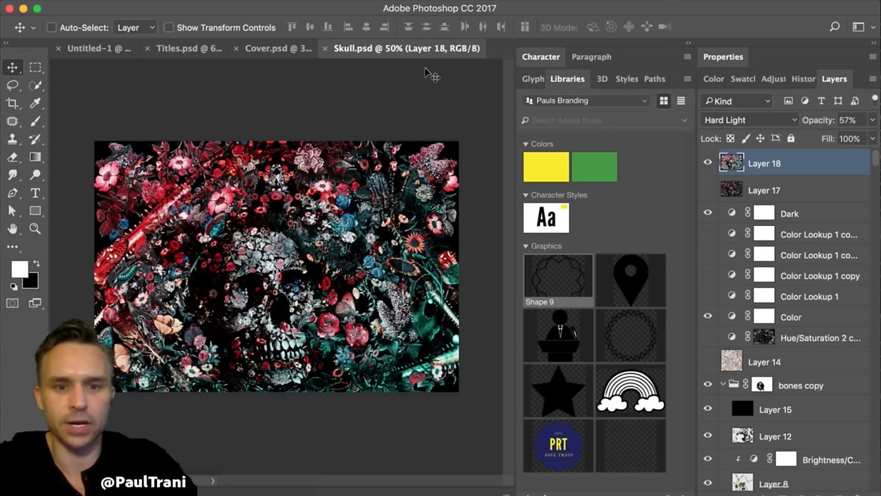
- Hide Layer 18, switch the library to Nature, and select the dog rose copy 22 layer
left_click(709, 162)
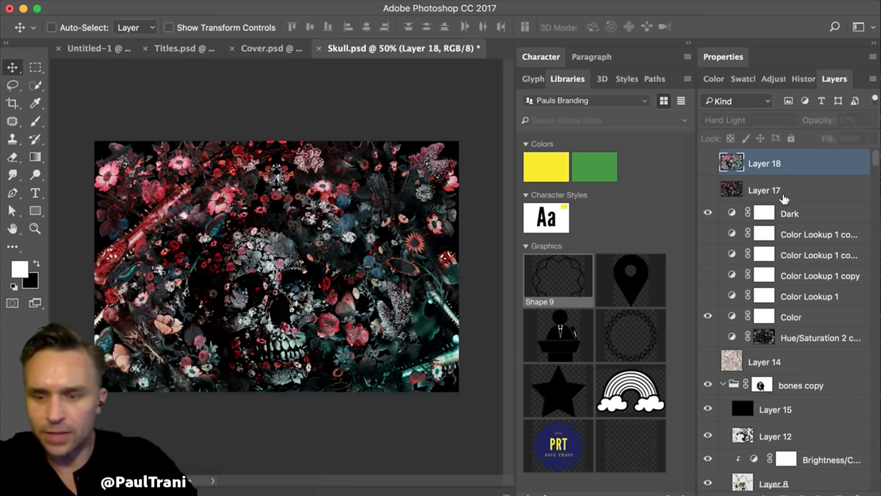
scroll(783, 197, "down", 10)
scroll(783, 200, "down", 4)
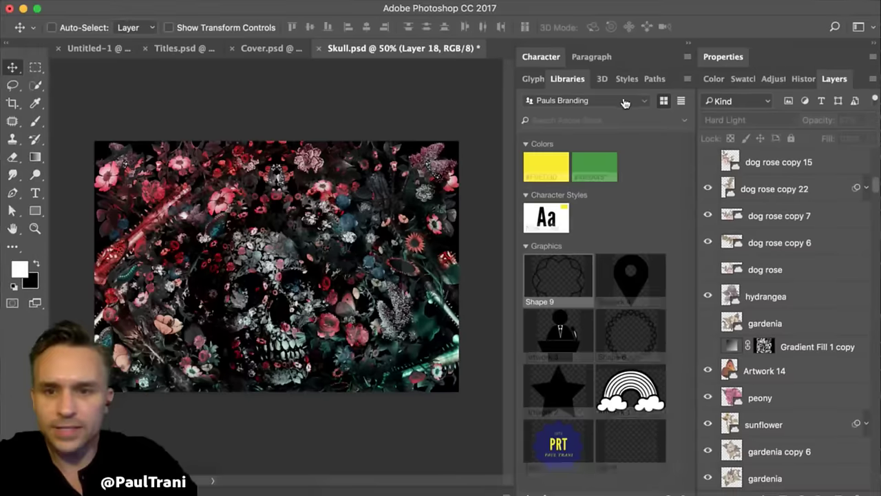
left_click(624, 102)
scroll(575, 306, "down", 4)
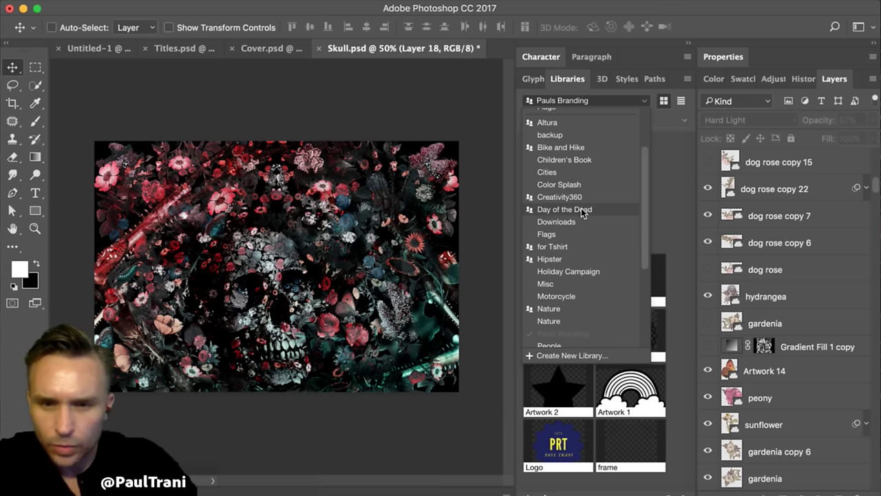
left_click(560, 308)
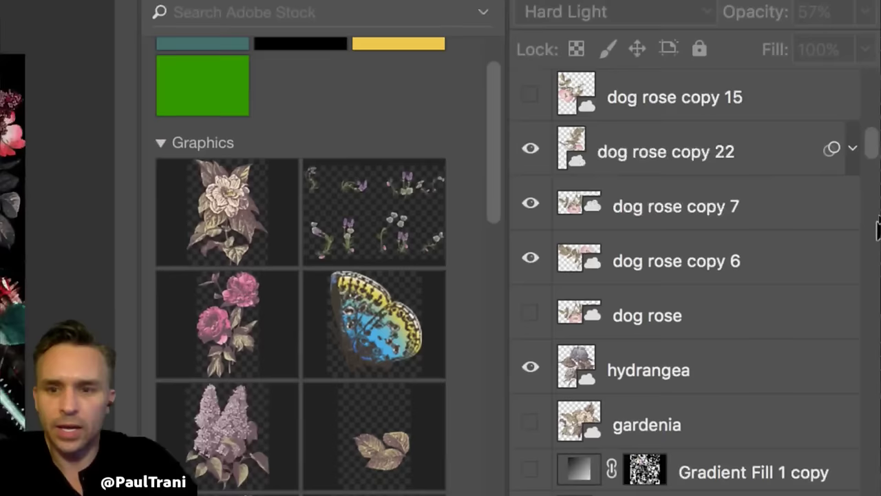
left_click(647, 159)
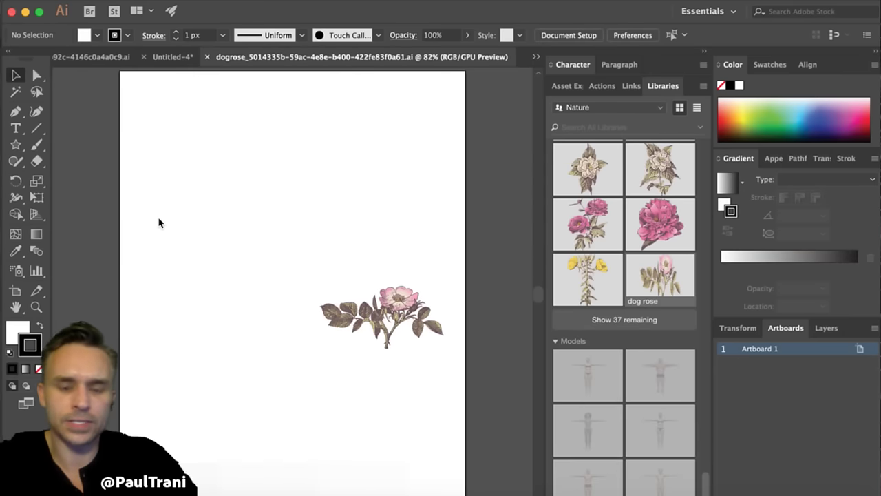
- Zoom in and pan to the dog rose artwork, briefly selecting its group
key("super+equal")
key("super+equal")
left_click_drag(217, 239, 99, 186)
left_click(316, 254)
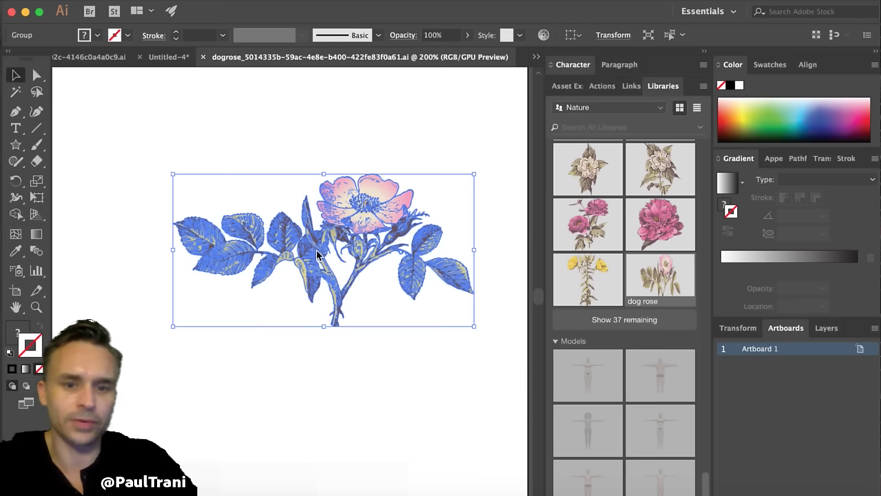
left_click(323, 164)
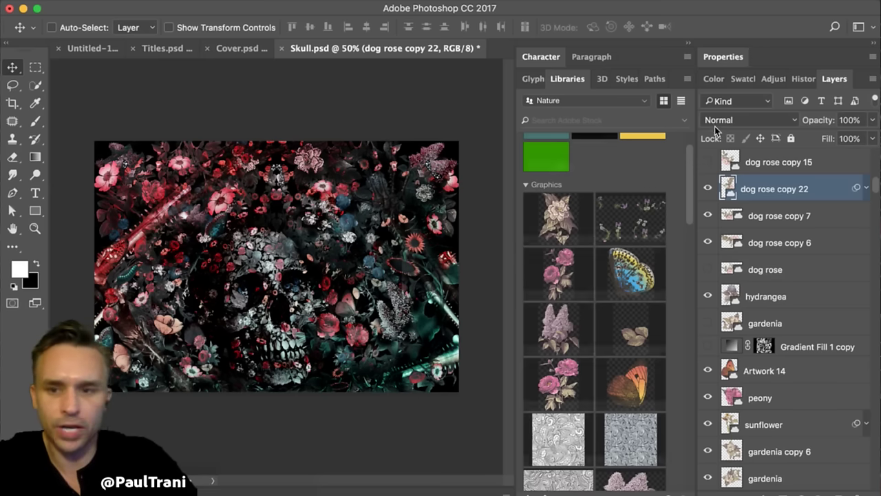
- Collapse the panels, zoom to 200% on the upper-left flowers, pan around, then fit the skull to the window
left_click(686, 46)
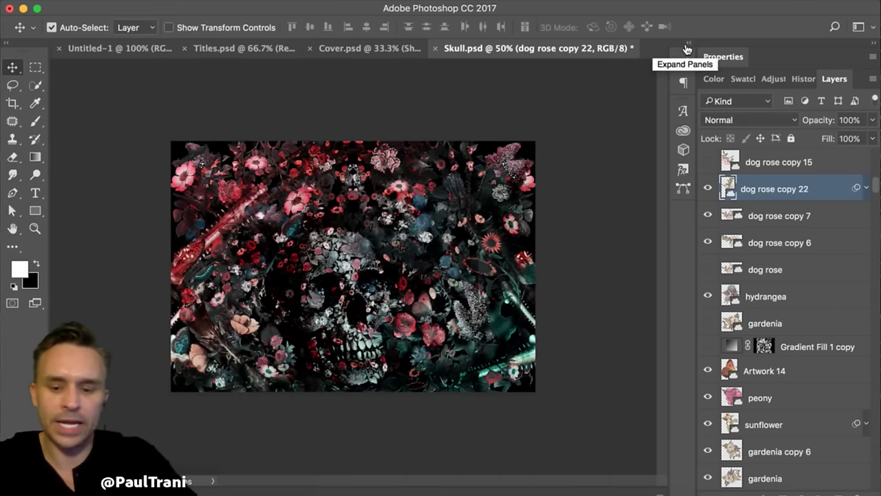
key("super+1")
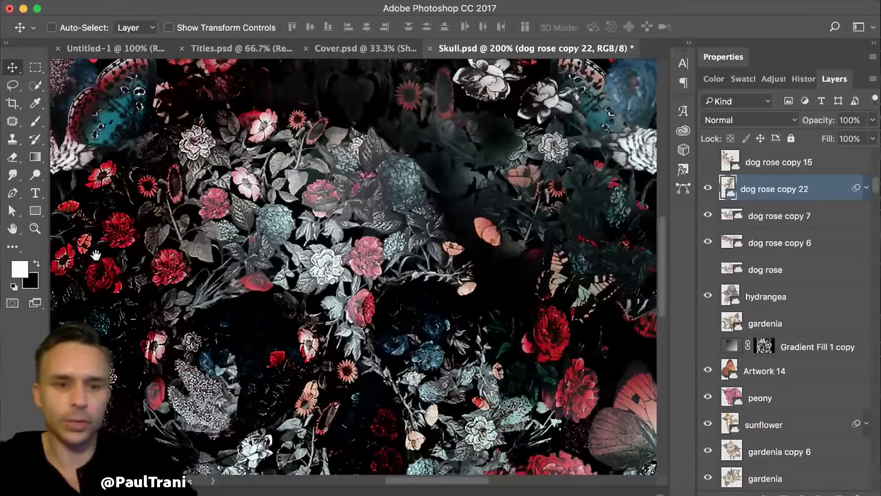
left_click(110, 165, "super")
left_click_drag(370, 318, 426, 349)
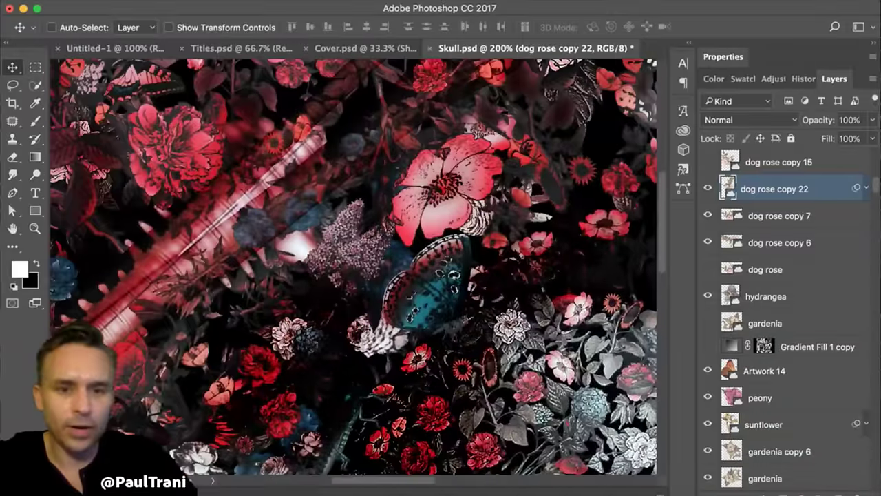
left_click_drag(229, 172, 261, 286)
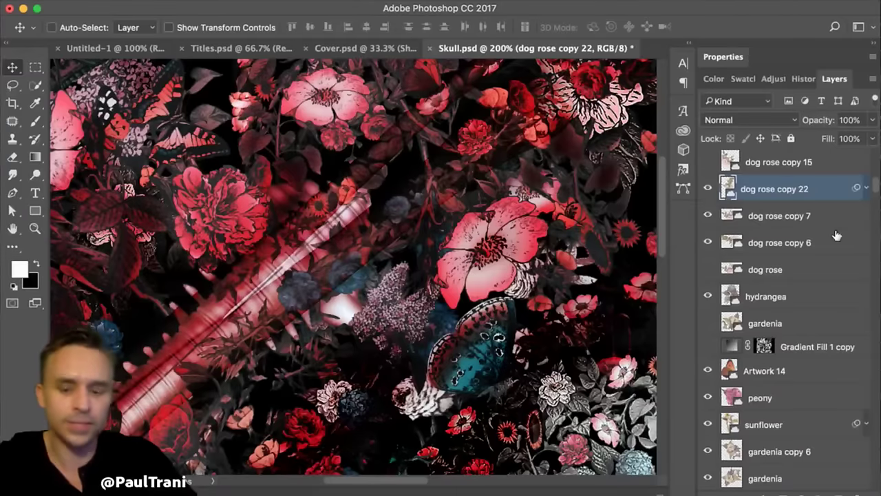
key("super+minus")
key("super+minus")
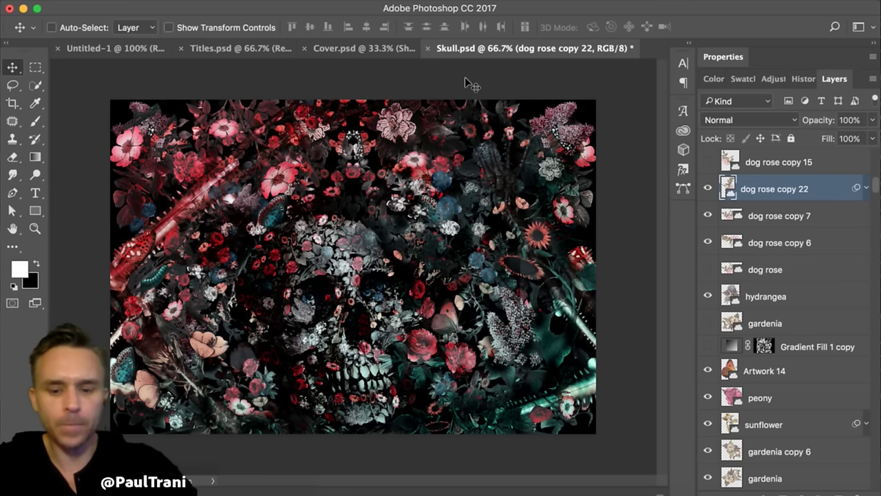
key("super+0")
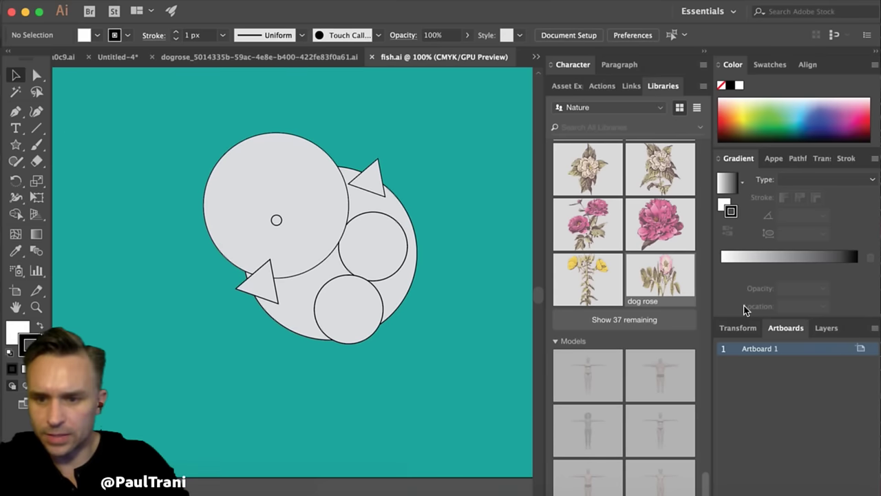
- Select Layer 2 holding the fish shapes and dismiss the anchor point alert
left_click(840, 330)
left_click(796, 363)
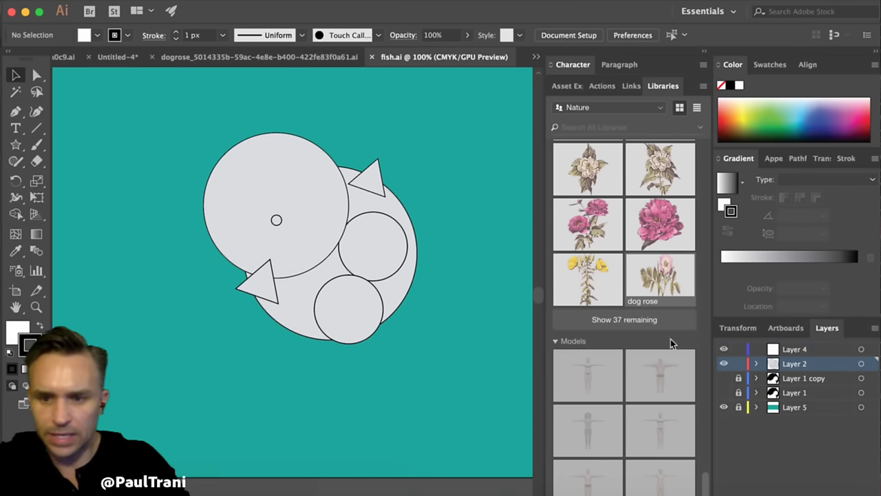
key("p")
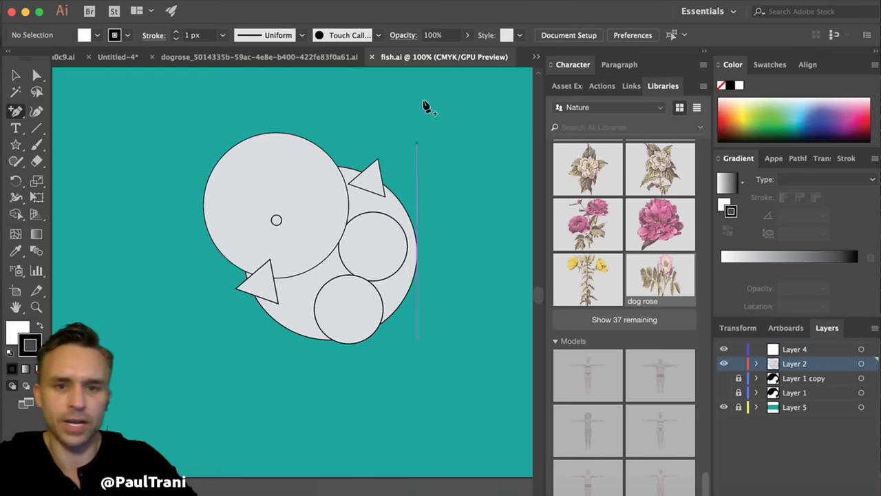
left_click(424, 102)
key("Return")
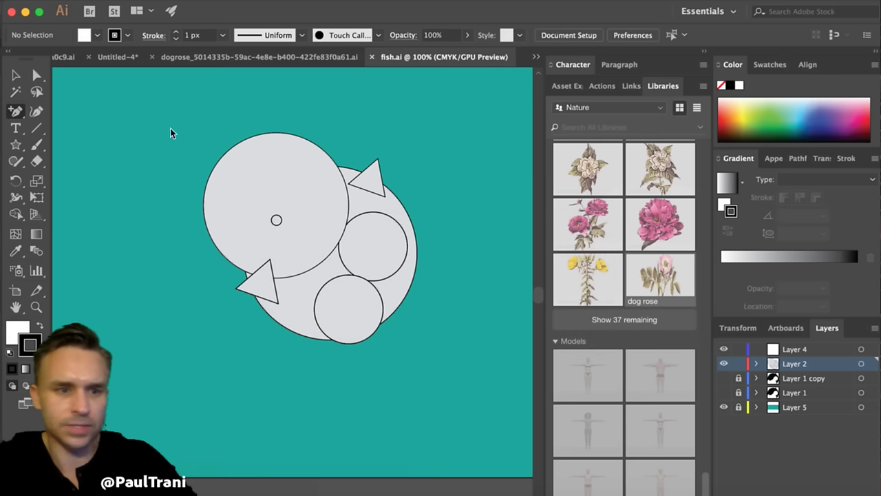
- Scribble with the Shaper tool to merge the circles into a fish body and carve away the lower areas
key("shift+n")
mouse_move(212, 186)
left_mouse_down()
mouse_move(226, 177)
mouse_move(235, 146)
mouse_move(259, 138)
left_mouse_up()
left_click_drag(254, 296, 289, 334)
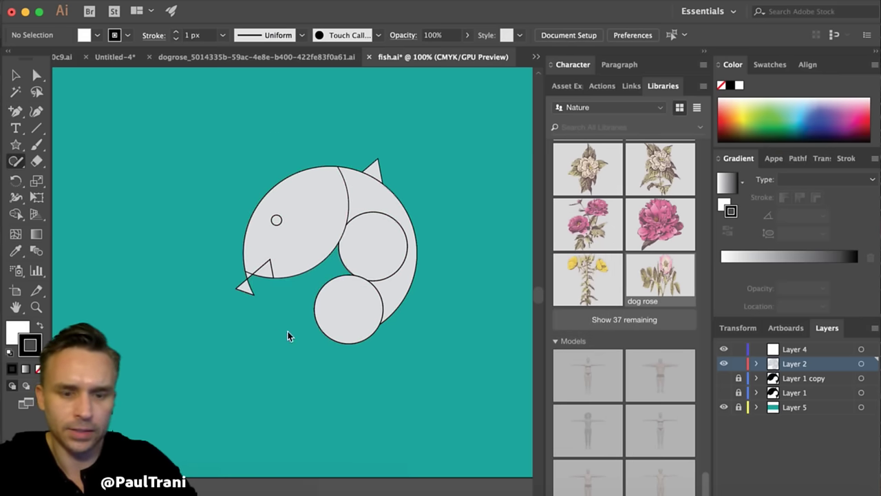
mouse_move(329, 274)
left_mouse_down()
mouse_move(352, 254)
mouse_move(321, 309)
left_mouse_up()
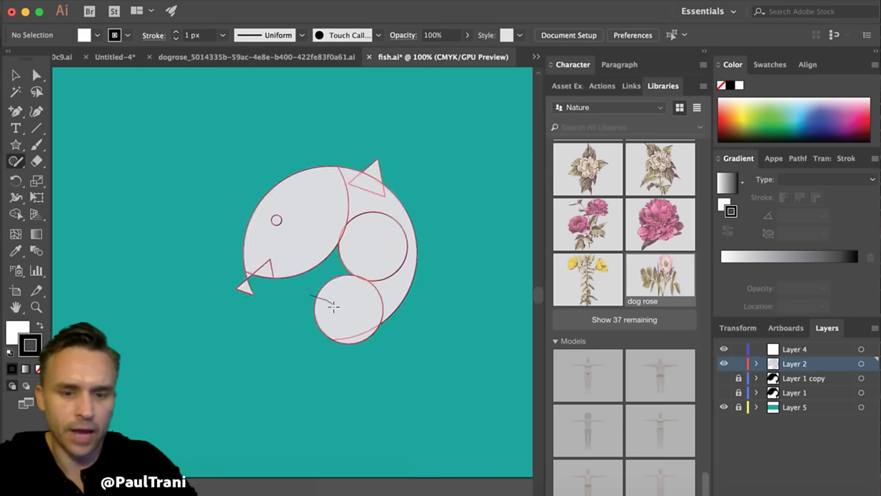
left_click(324, 346)
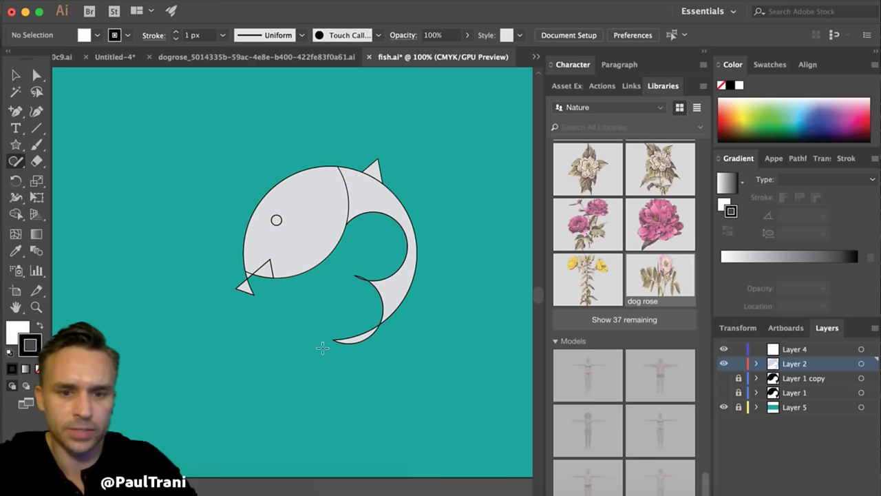
mouse_move(329, 343)
left_mouse_down()
mouse_move(358, 355)
mouse_move(357, 325)
mouse_move(377, 361)
left_mouse_up()
mouse_move(246, 285)
left_mouse_down()
mouse_move(242, 292)
mouse_move(260, 277)
mouse_move(232, 285)
mouse_move(243, 284)
left_mouse_up()
- Check the fish's component shapes, then magnify the fish to 200% and deselect it
left_click(244, 283)
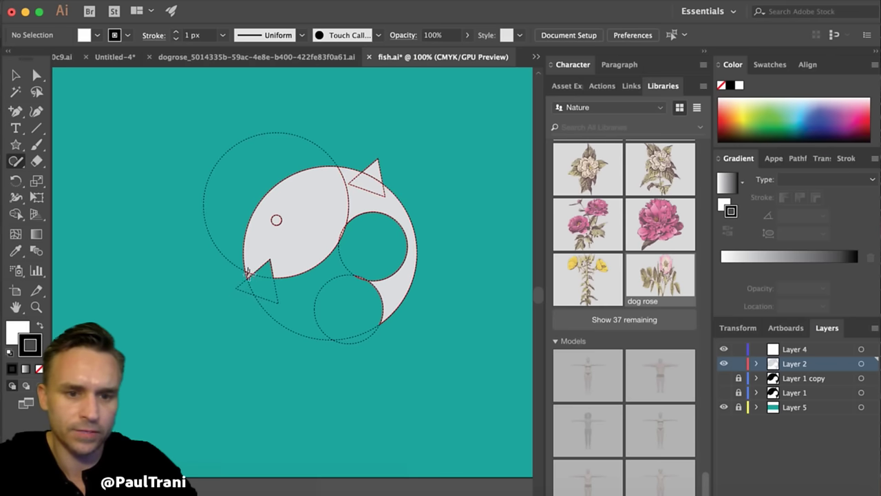
left_click(252, 274)
left_click(273, 227)
left_click(202, 224)
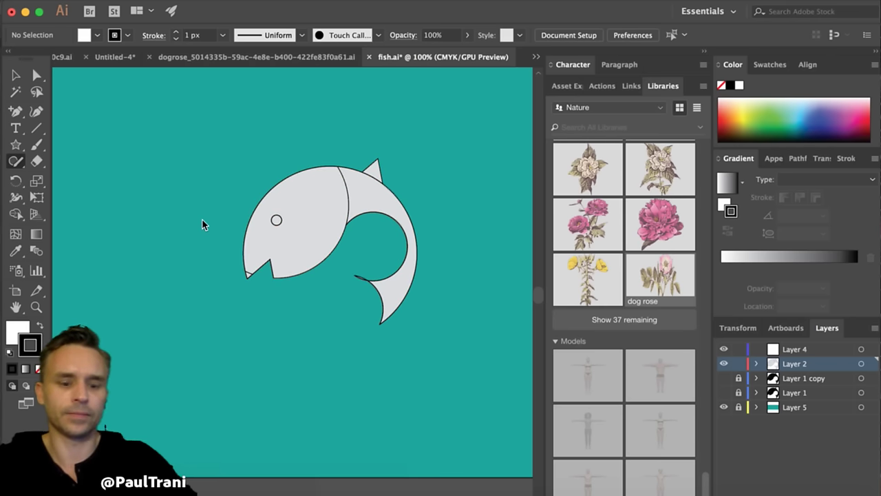
key("ctrl+equal")
left_click_drag(202, 223, 174, 304)
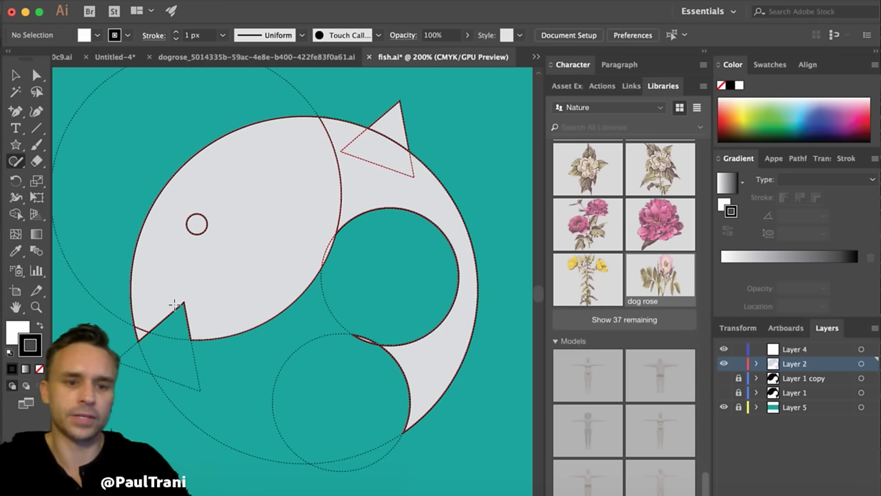
key("ctrl+shift+a")
- Make the fish group a solid black fill with no stroke
key("v")
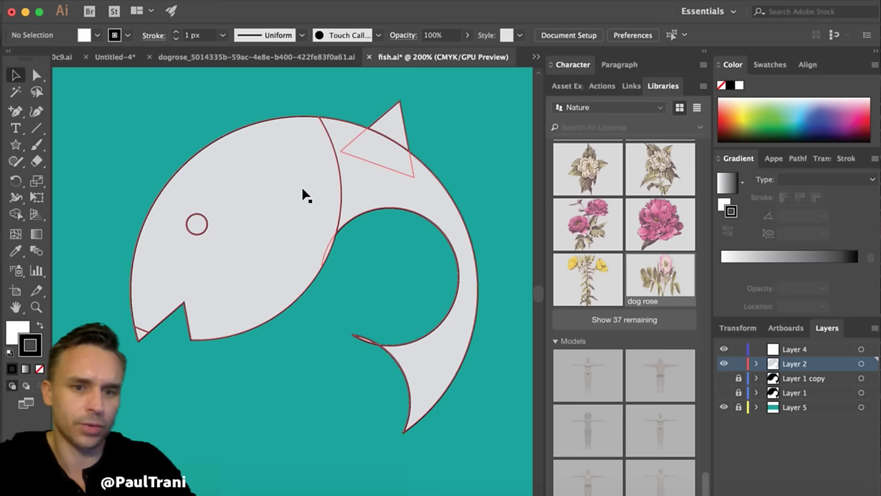
left_click(303, 190)
left_click(41, 325)
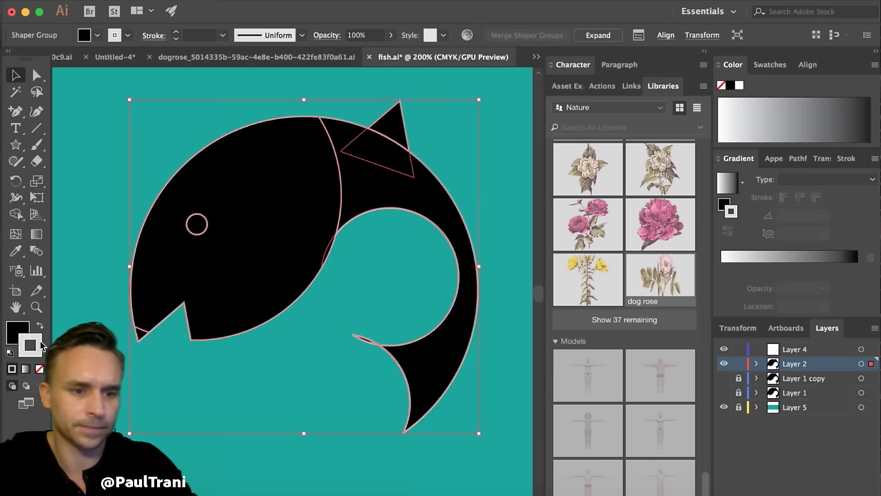
left_click(39, 369)
left_click(90, 221)
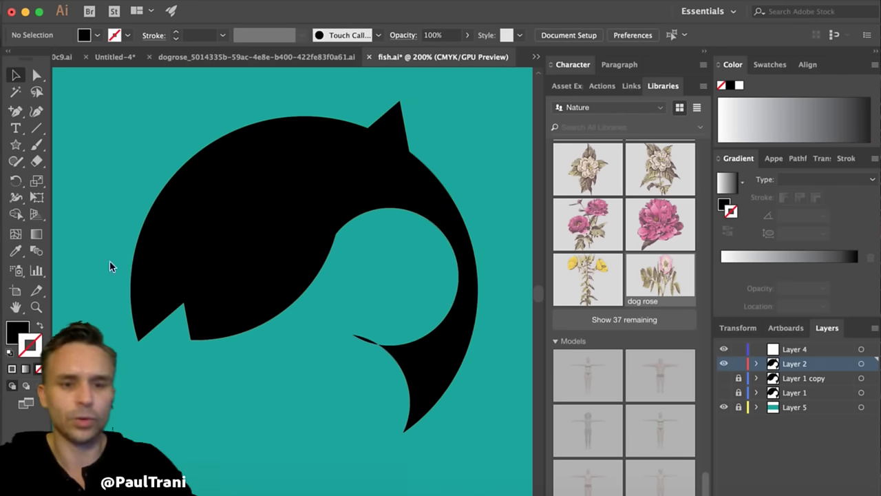
left_click(187, 237)
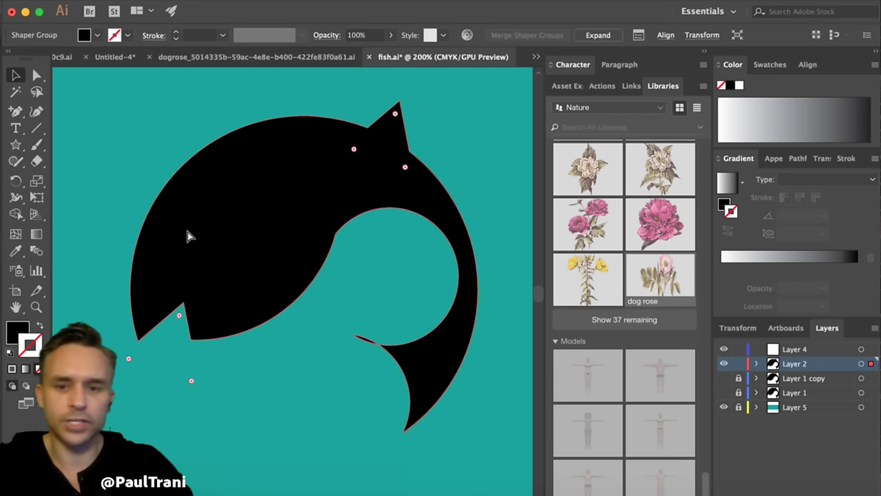
- Add the black fish as a graphic to the Pauls Branding library
left_click(582, 110)
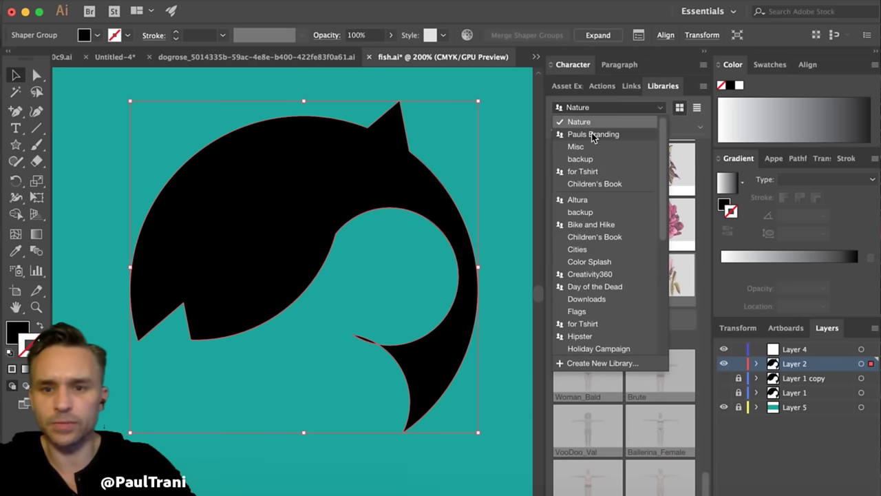
left_click(592, 135)
left_click_drag(211, 217, 640, 226)
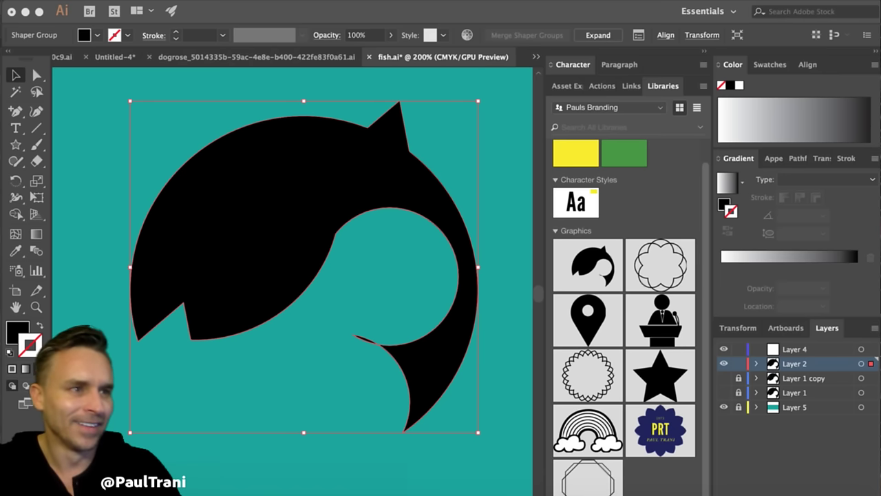
- Undo the black fill and stroke removal so the fish becomes separate grey outlined circles and triangles again
left_click(288, 168)
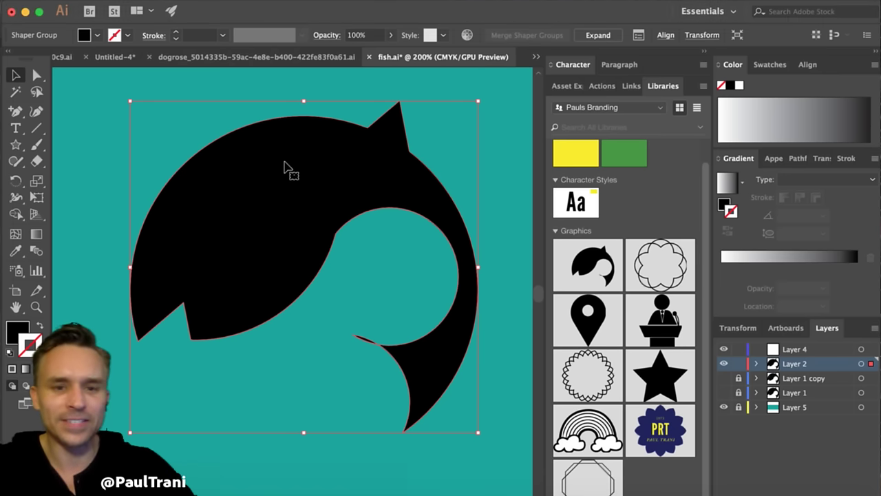
left_click(182, 131)
key("z")
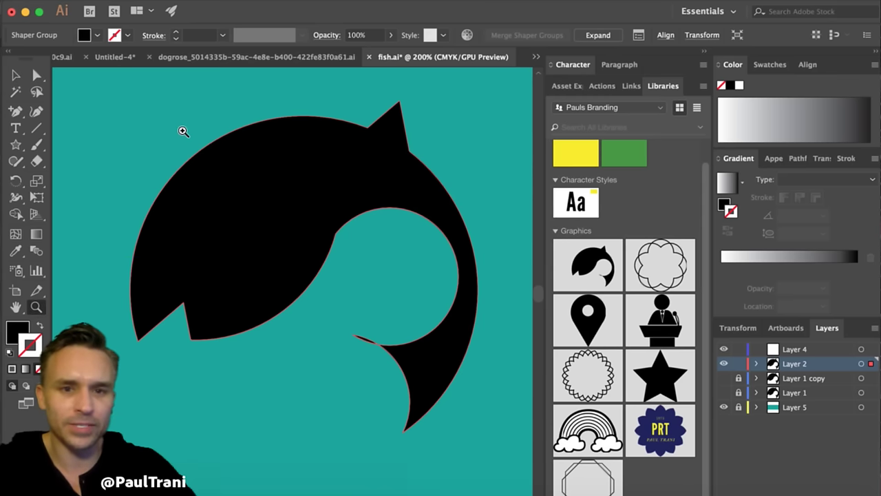
key("super+a")
key("d")
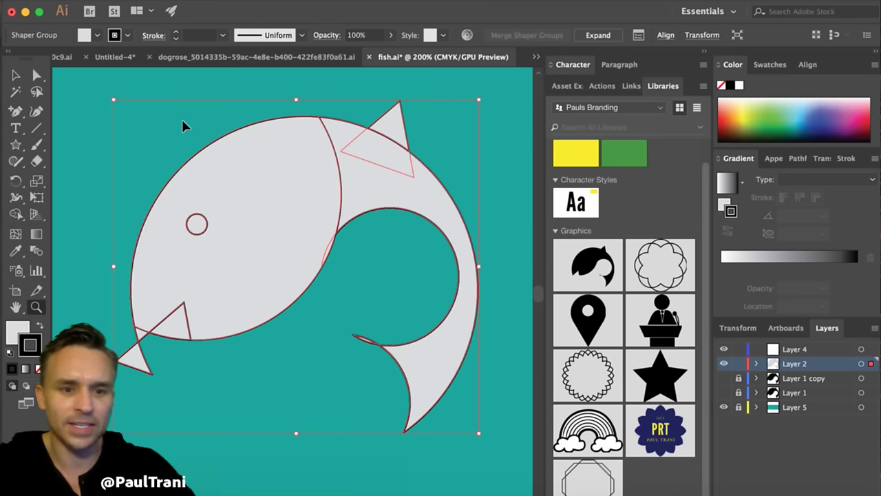
key("super+z")
key("super+z")
key("super+z")
key("super+z")
key("super+z")
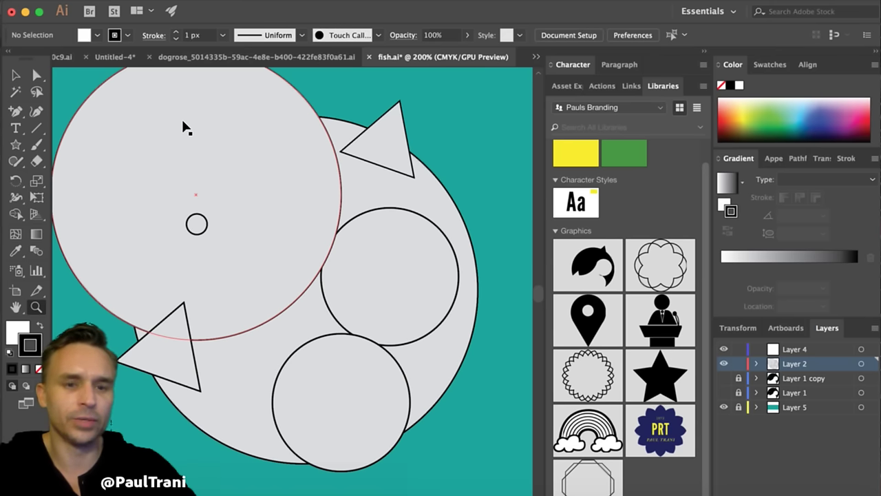
left_click(15, 75)
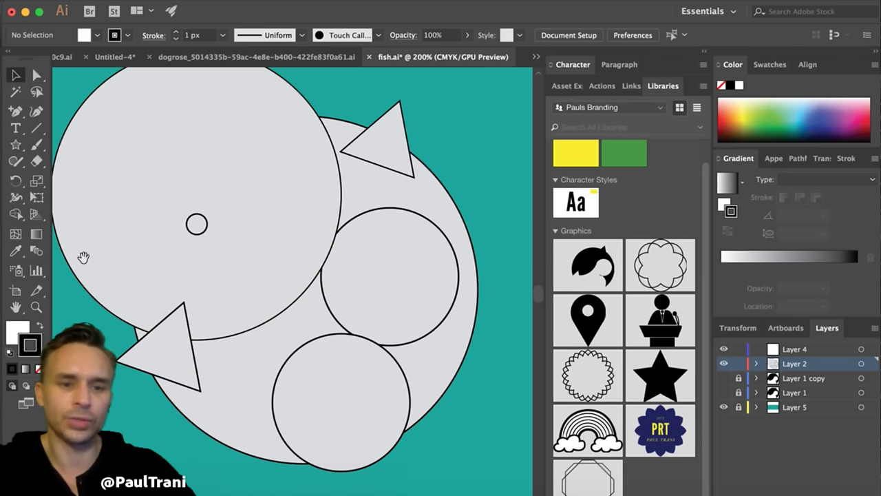
scroll(110, 272, "up", 2)
scroll(111, 272, "left", 2)
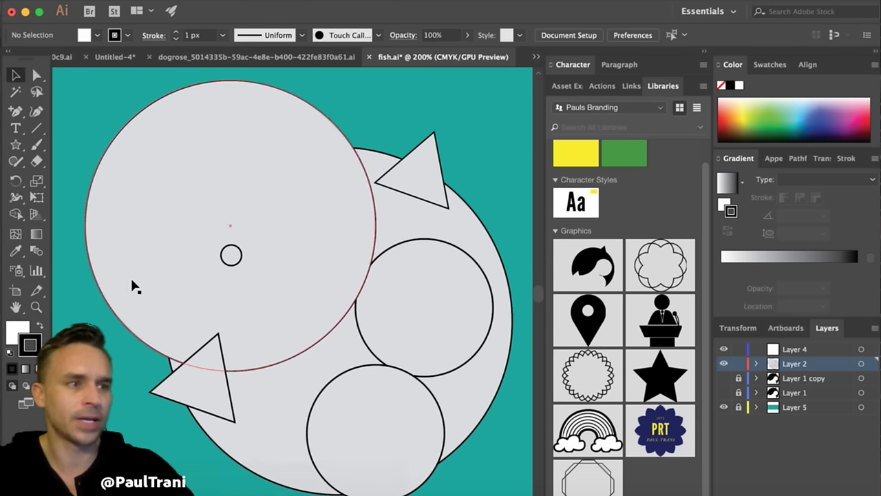
- In Photoshop's Cover.psd, delete the Shape 9 layer holding the dark circle outlines
left_click(25, 12)
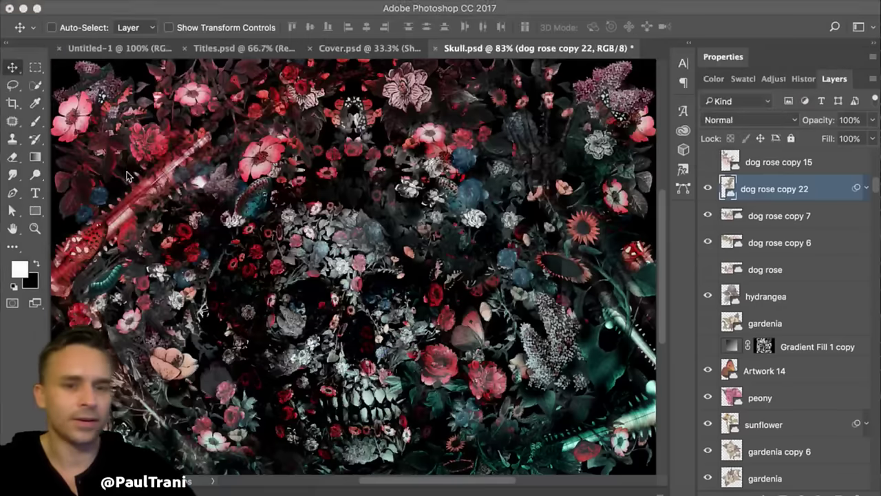
left_click(365, 48)
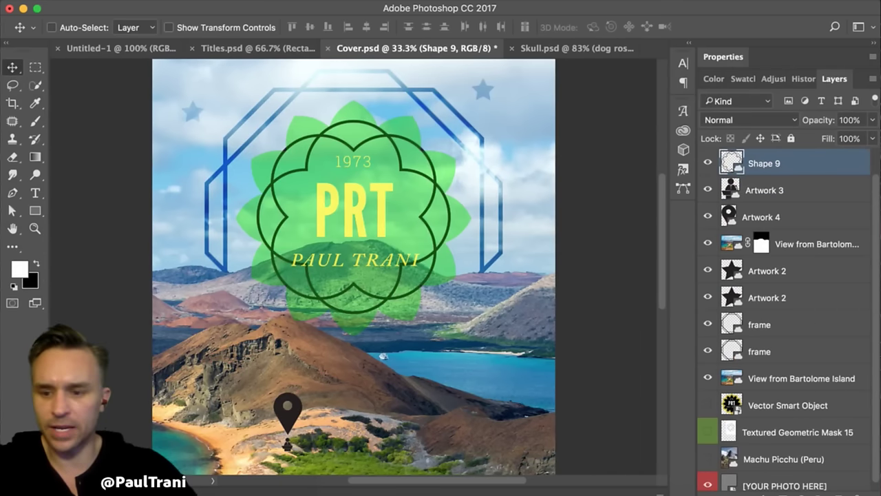
key("Delete")
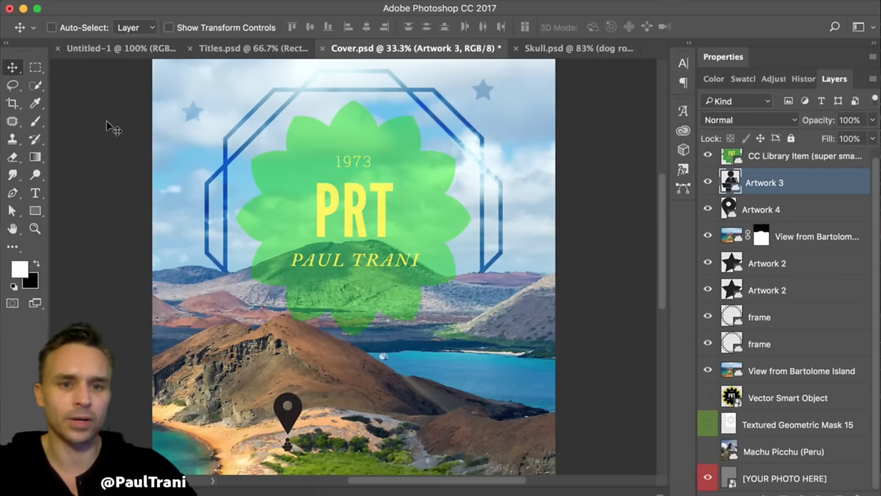
- Save Cover.psd as a copy in a new Creative Cloud Files folder named PaulsBranding
left_click(118, 2)
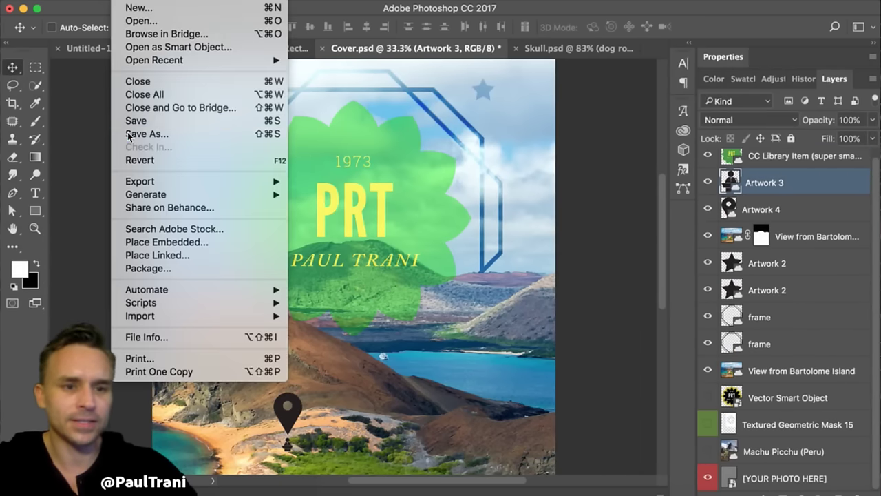
left_click(135, 132)
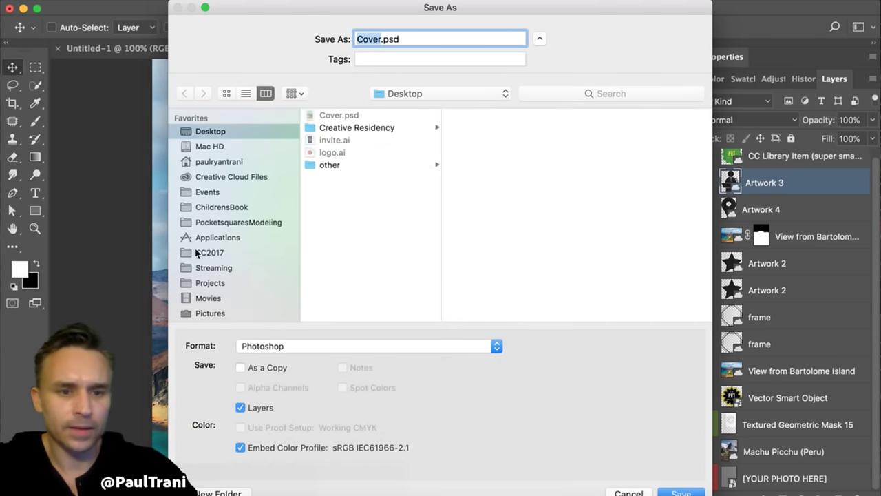
left_click(196, 176)
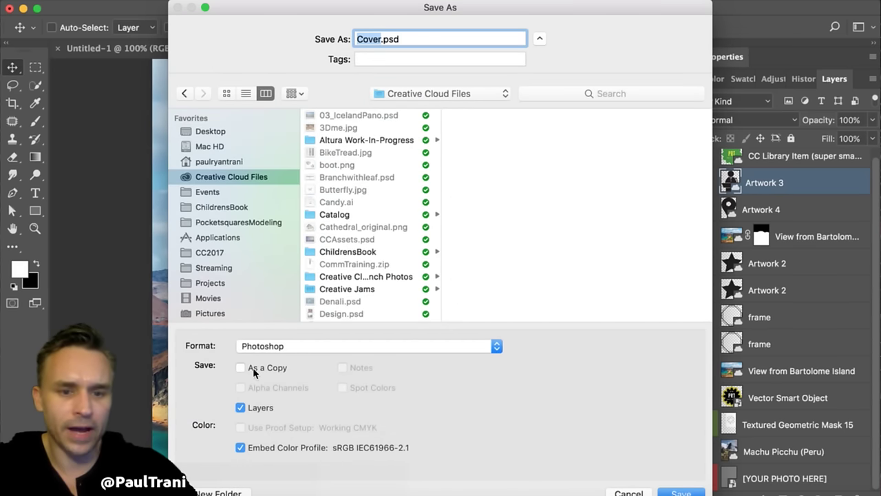
left_click(215, 490)
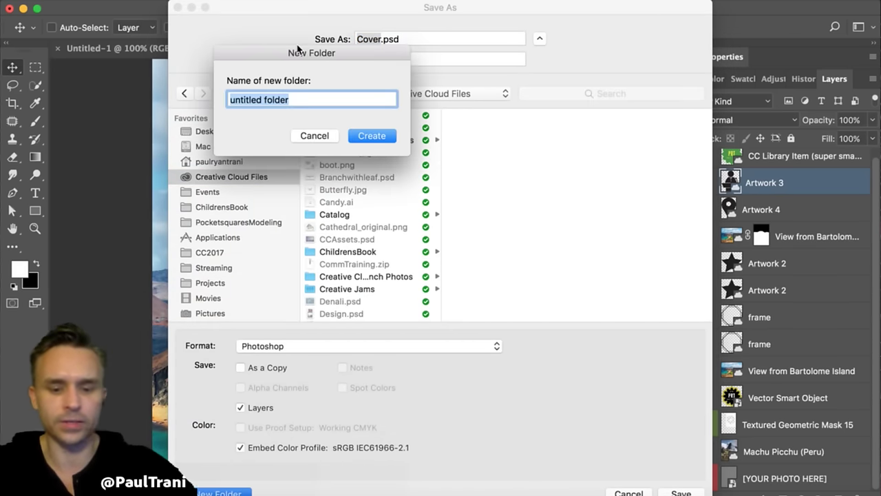
type("PaulsBranding")
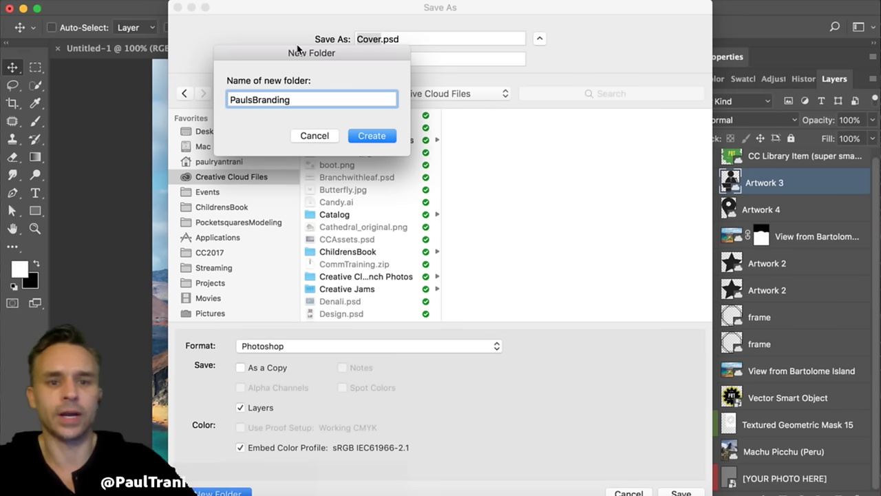
key("Return")
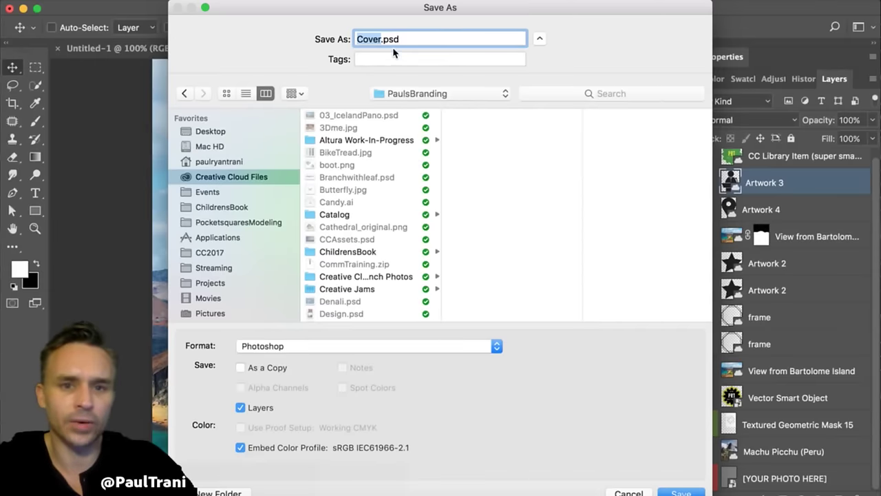
scroll(363, 193, "down", 10)
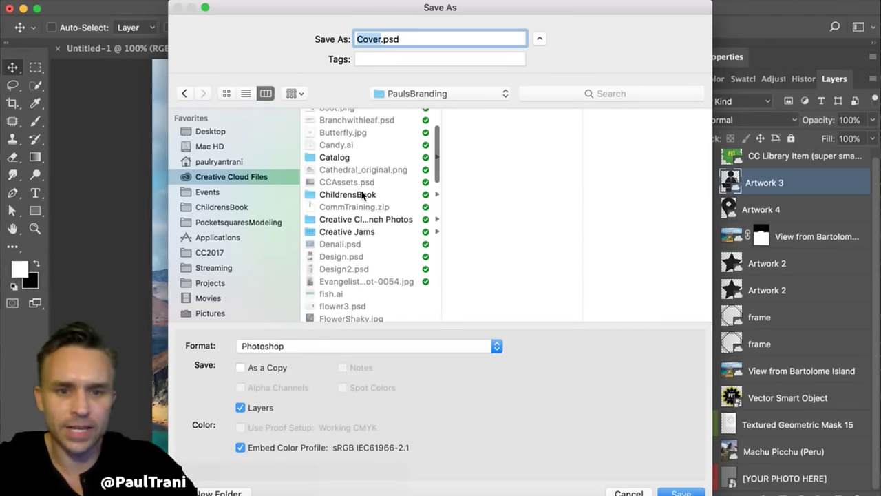
left_click(329, 229)
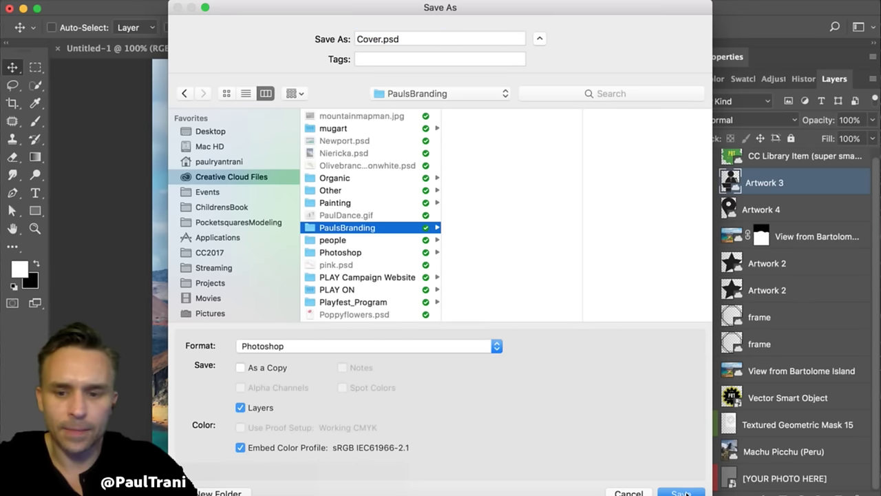
left_click(681, 492)
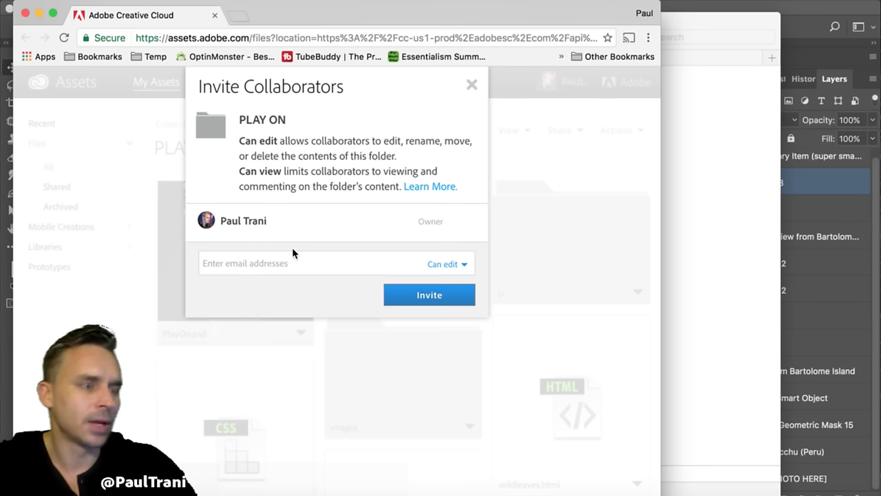
- Confirm Cover.psd appears in the synced PaulsBranding folder, then return to Photoshop
key("super+Tab")
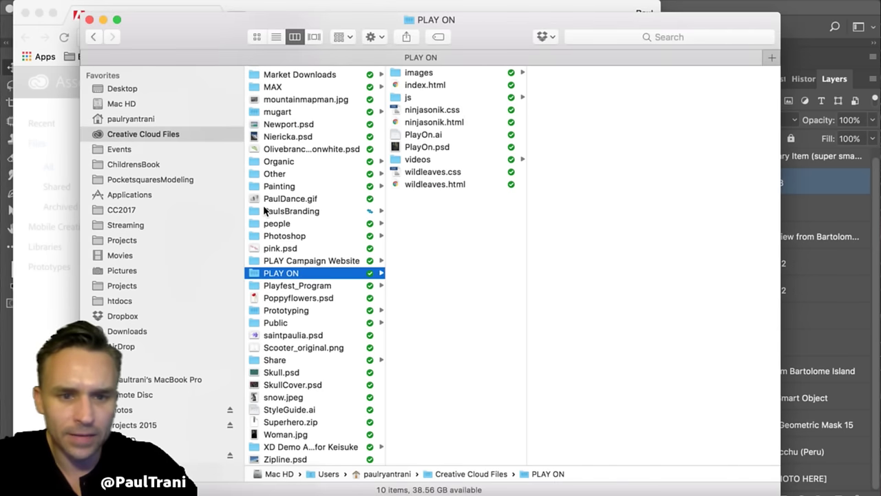
left_click(296, 211)
key("super+Tab")
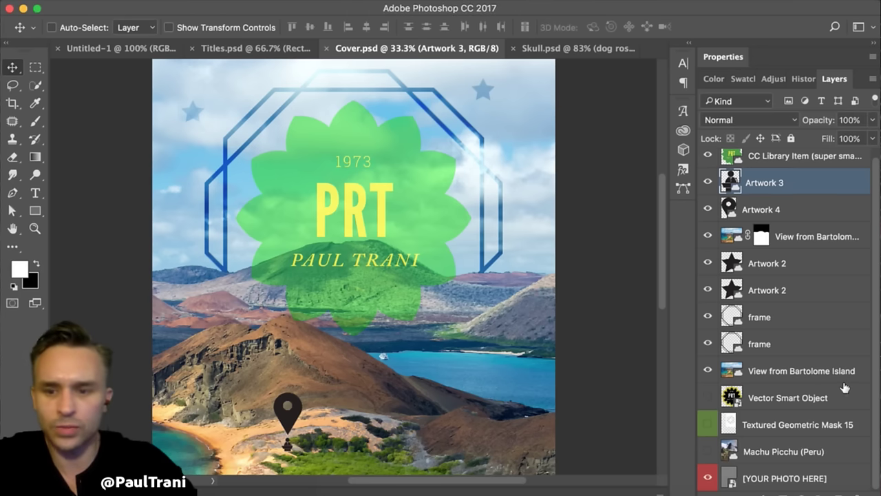